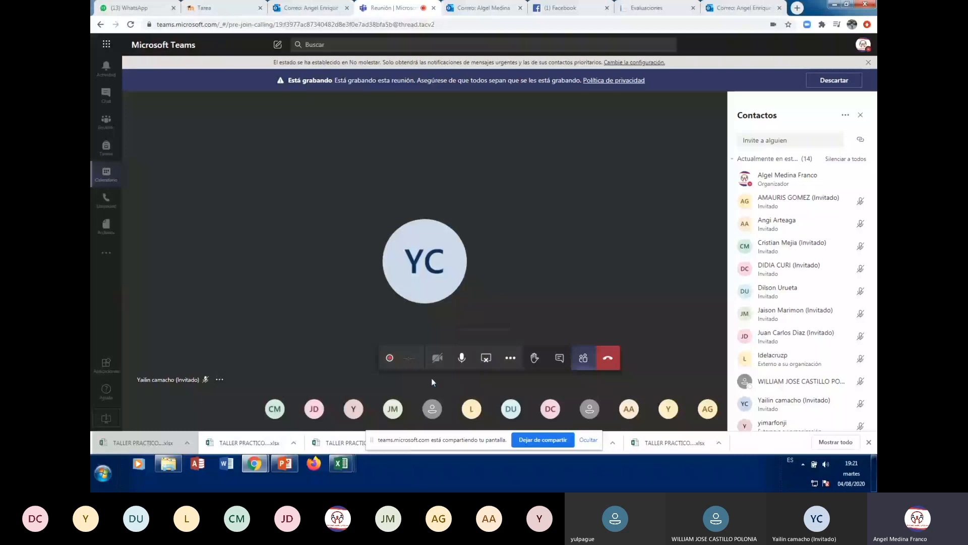
# - Switch to the Excel workbook TALLER DE GRAFICOS CON VENDEDORES and go to the start of the VENTAS MENSUALES sheet
pyautogui.click(337, 467)
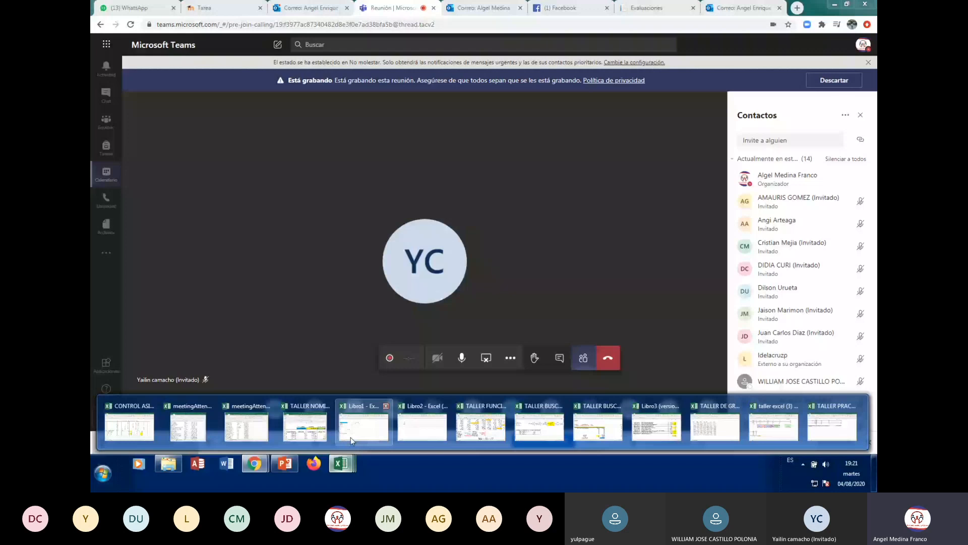
pyautogui.moveTo(367, 439)
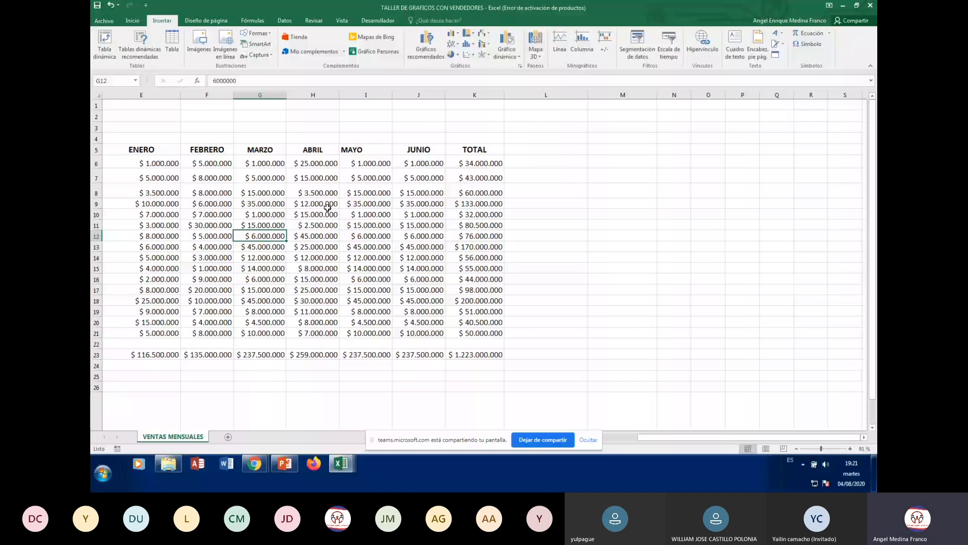
pyautogui.click(344, 216)
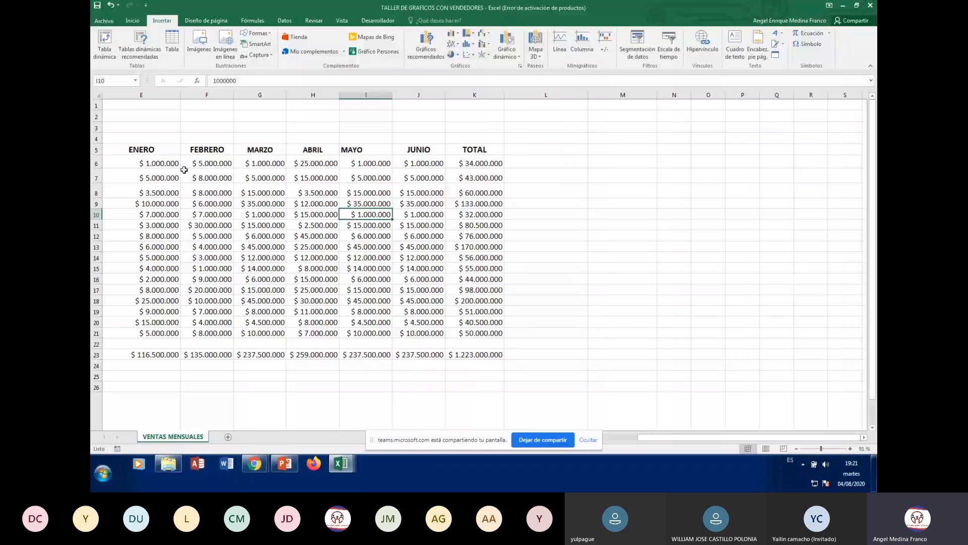
pyautogui.click(168, 166)
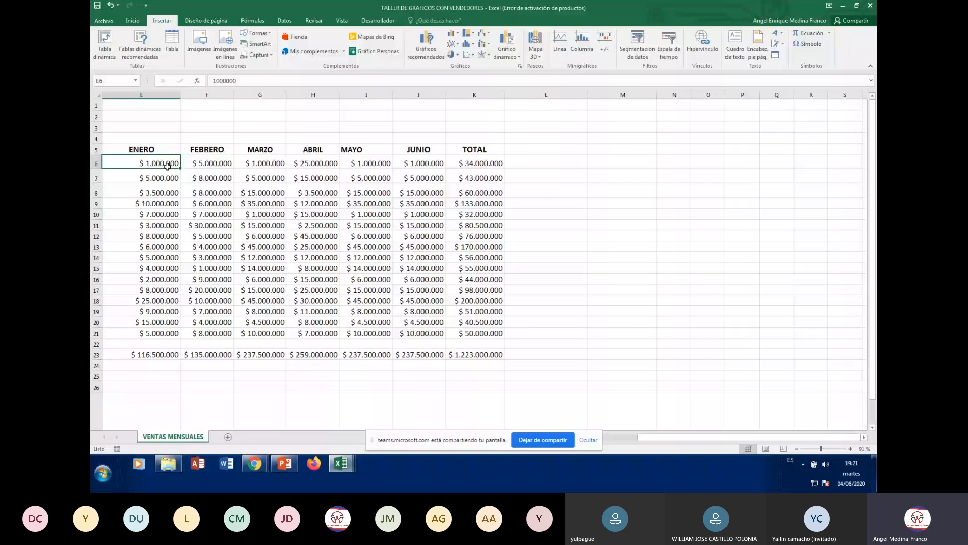
pyautogui.hotkey('ctrl', 'Home')
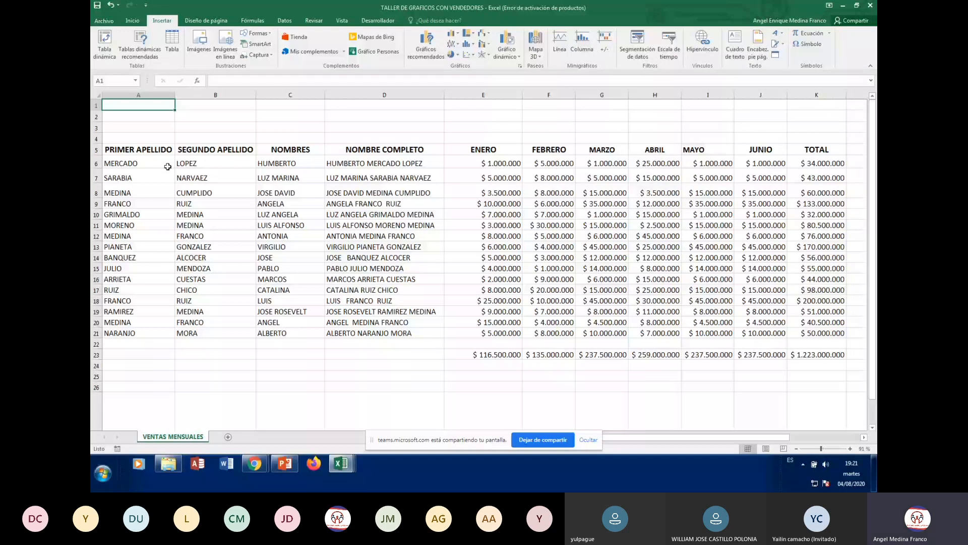
# - Review the surname and first-name columns and the row 5 headings from NOMBRES through MAYO
pyautogui.press('Right')
pyautogui.press('Down')
pyautogui.press('Down')
pyautogui.press('Down')
pyautogui.press('Down')
pyautogui.press('Down')
pyautogui.press('Down')
pyautogui.press('Left')
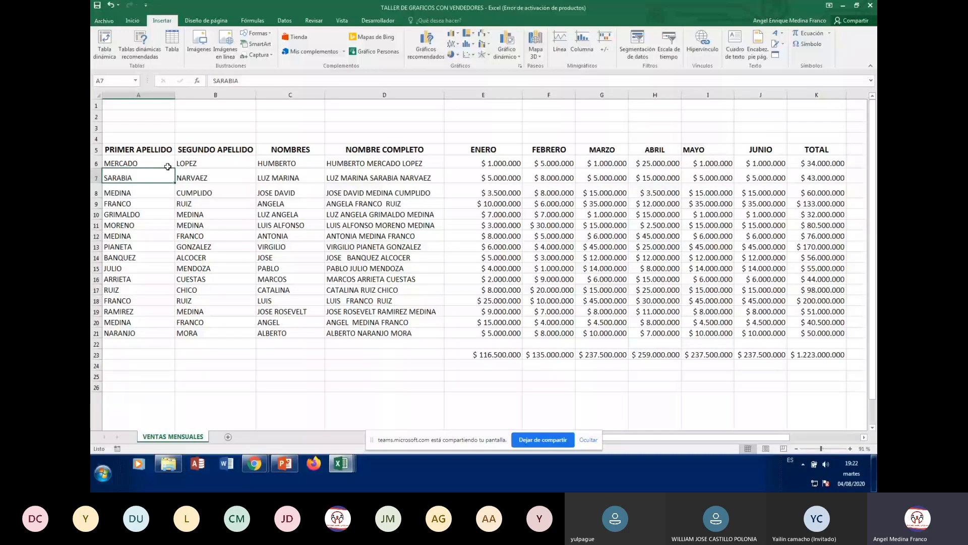
pyautogui.press('Up')
pyautogui.press('Up')
pyautogui.press('Right')
pyautogui.press('Right')
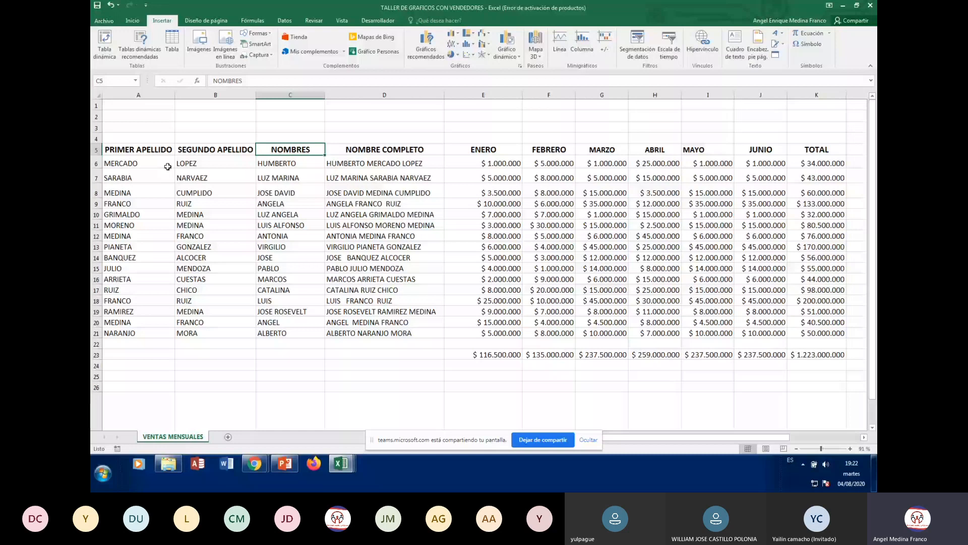
pyautogui.press('Right')
pyautogui.press('Right')
pyautogui.press('Right')
pyautogui.press('Right')
pyautogui.press('Right')
pyautogui.press('Right')
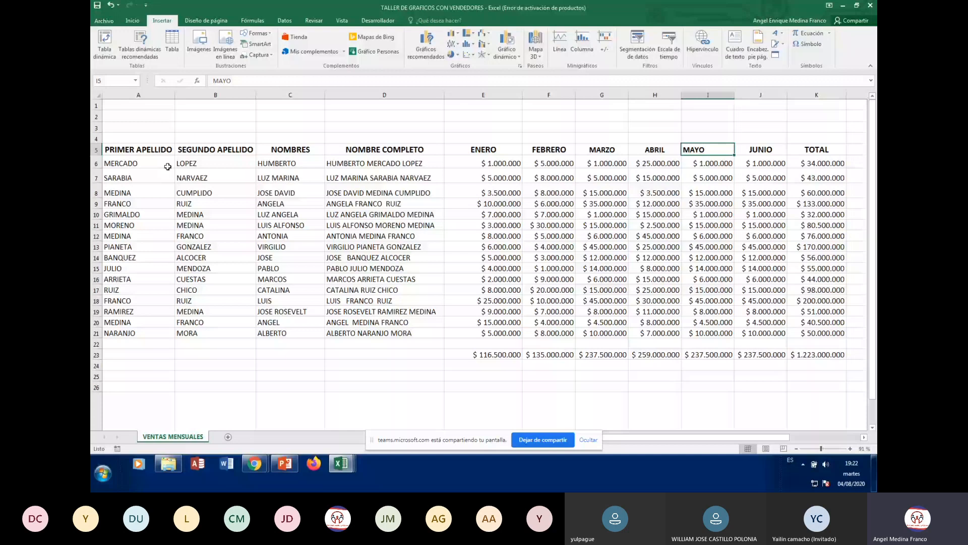
# - Examine the full-name formula in D10 and the monthly sales values along rows 9 and 10
pyautogui.press('Down')
pyautogui.press('Down')
pyautogui.press('Down')
pyautogui.press('Down')
pyautogui.press('Down')
pyautogui.press('Left')
pyautogui.press('Left')
pyautogui.press('Left')
pyautogui.press('Left')
pyautogui.press('Left')
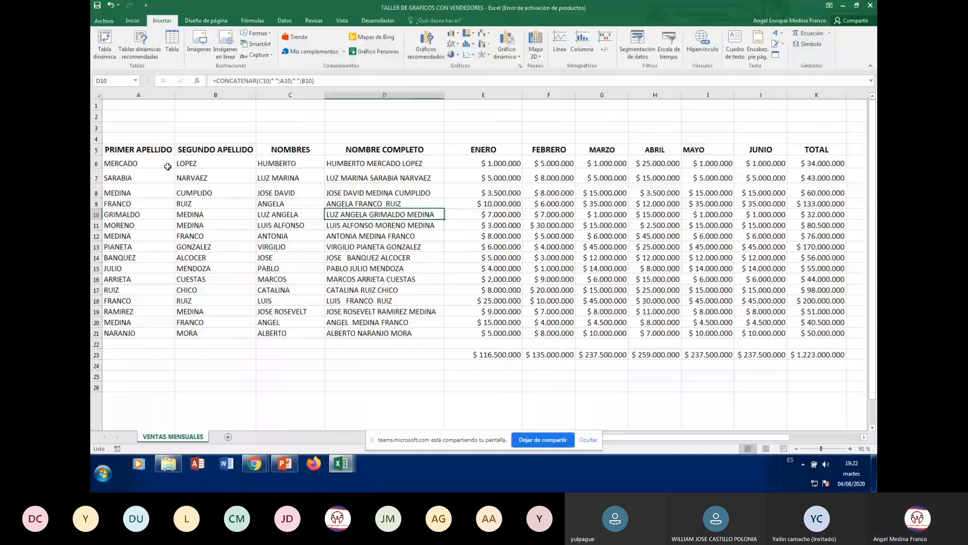
pyautogui.hotkey('ctrl', 'Right')
pyautogui.press('Left')
pyautogui.press('Left')
pyautogui.press('Left')
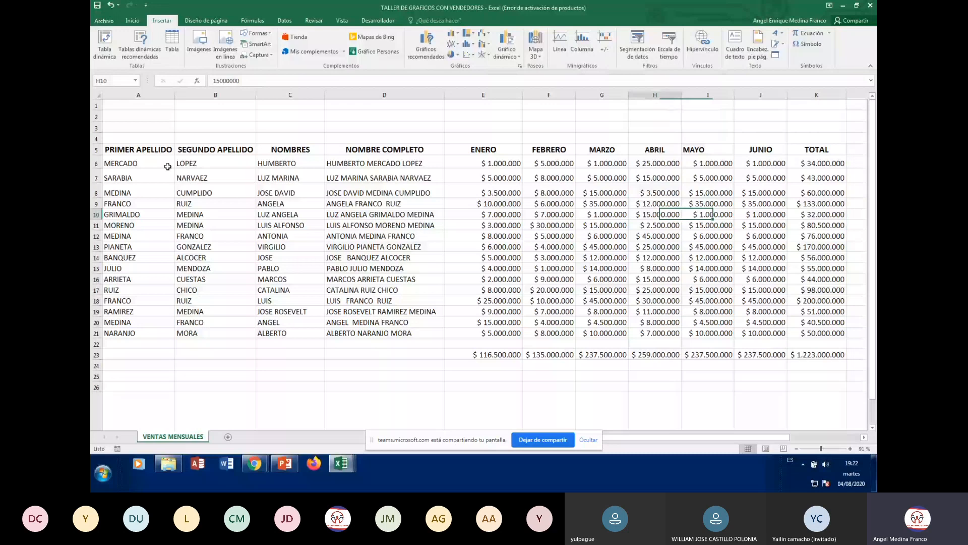
pyautogui.press('Left')
pyautogui.press('Left')
pyautogui.press('Up')
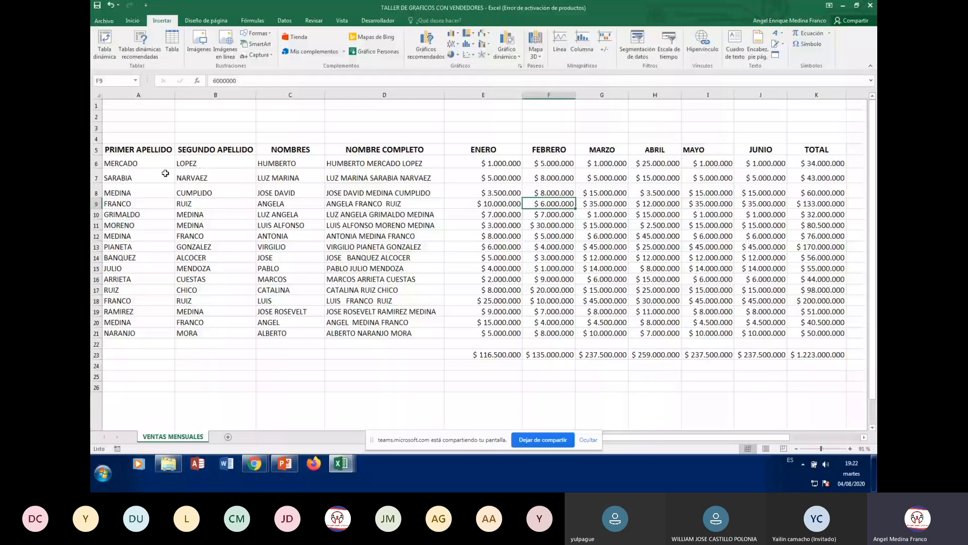
# - Apply all borders to the range D5:K22, from NOMBRE COMPLETO through TOTAL
pyautogui.moveTo(384, 149); pyautogui.dragTo(378, 306)
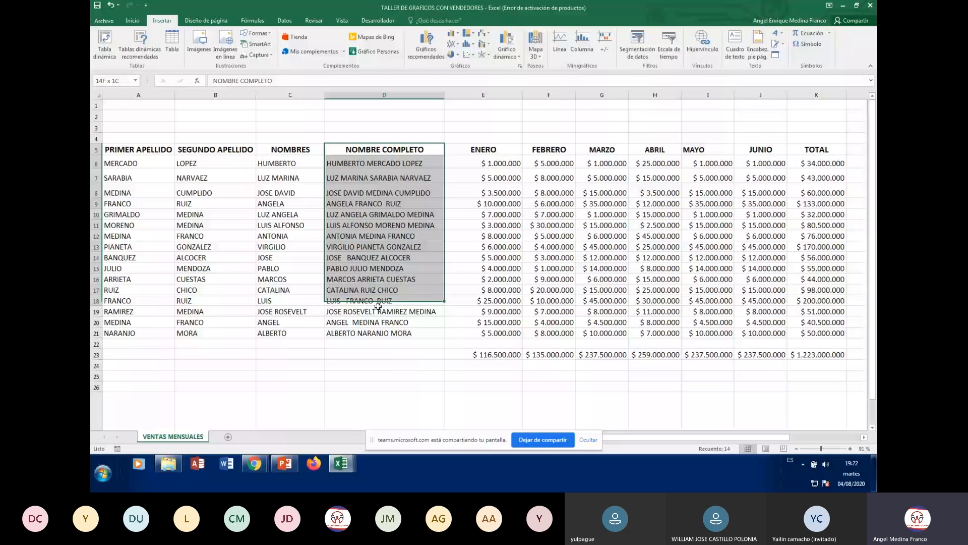
pyautogui.moveTo(378, 306); pyautogui.dragTo(832, 345)
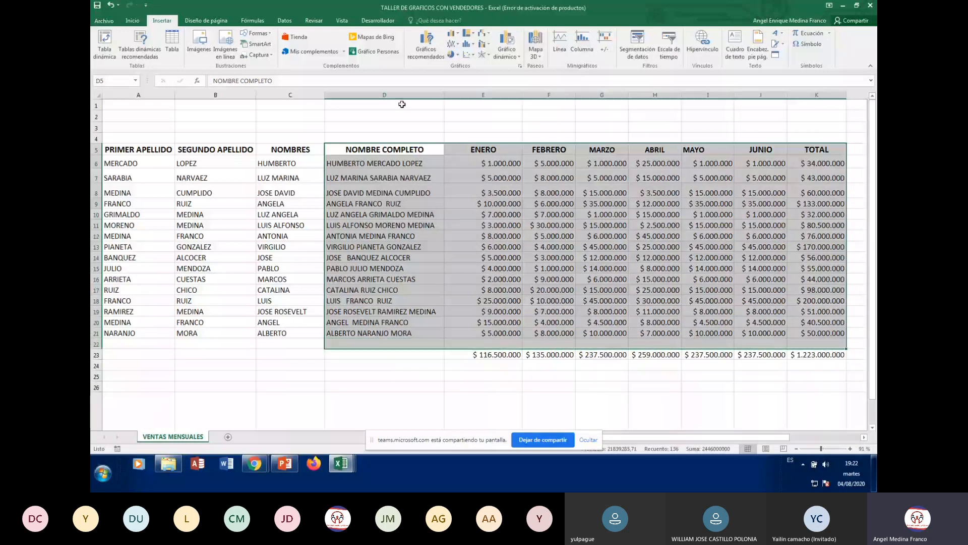
pyautogui.click(133, 20)
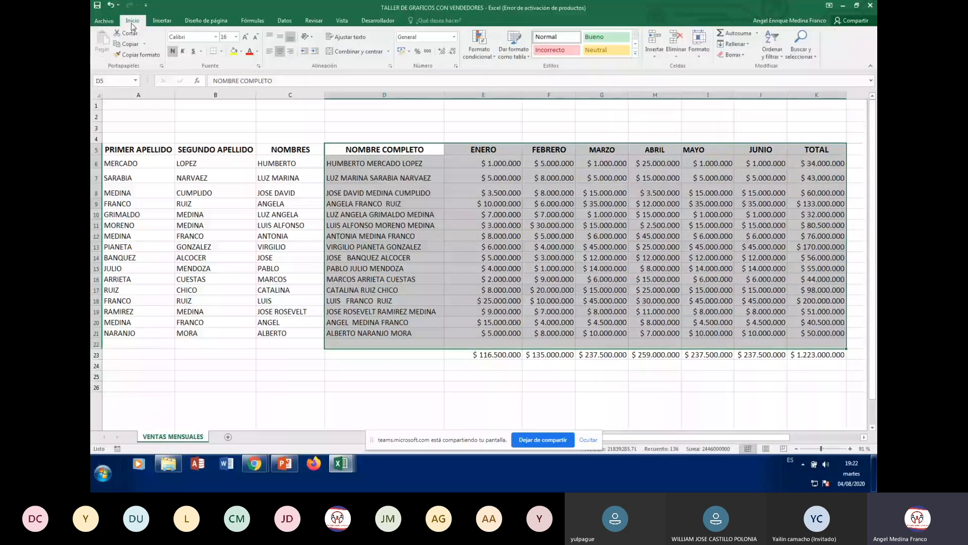
pyautogui.click(222, 52)
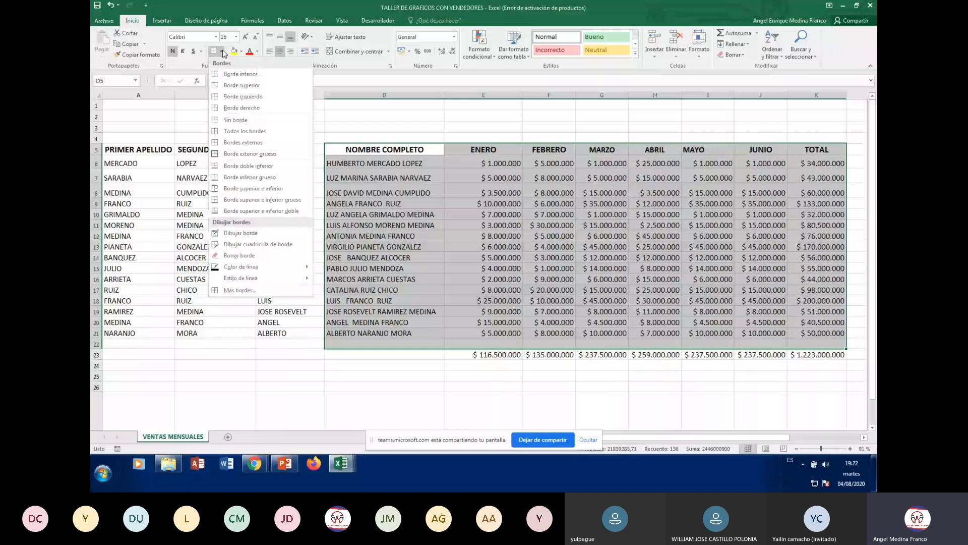
pyautogui.click(244, 130)
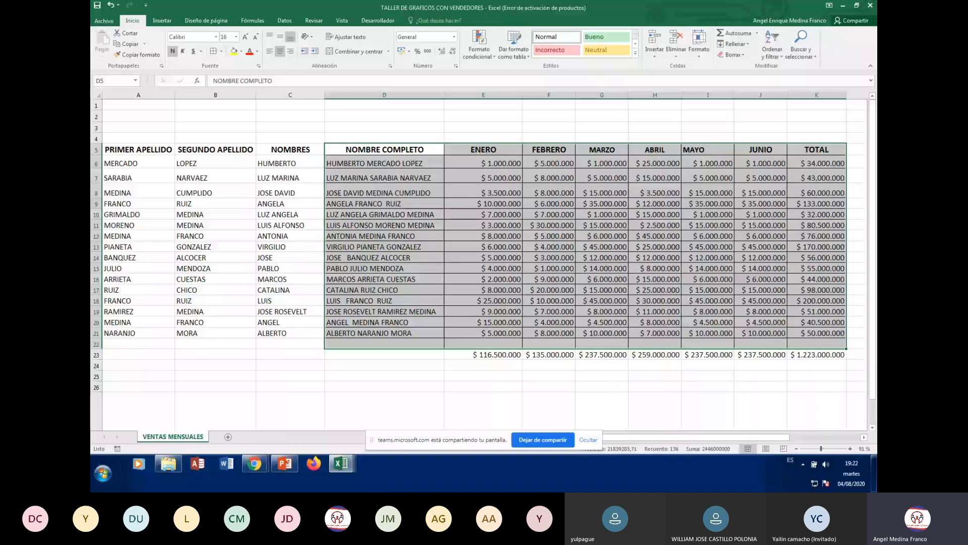
pyautogui.click(554, 216)
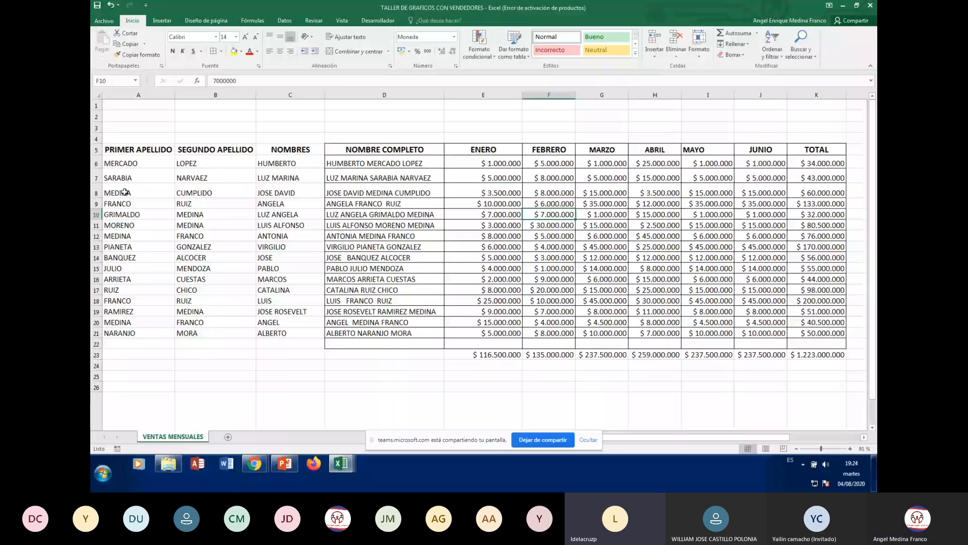
# - Examine how the NOMBRE COMPLETO entries relate to the sellers' monthly sales, checking several ENERO cells
pyautogui.click(378, 165)
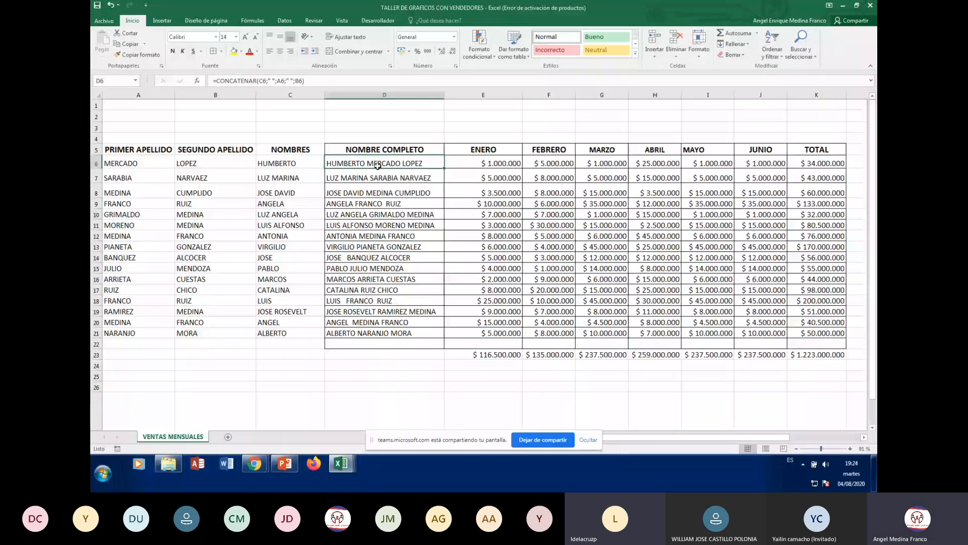
pyautogui.press('Right')
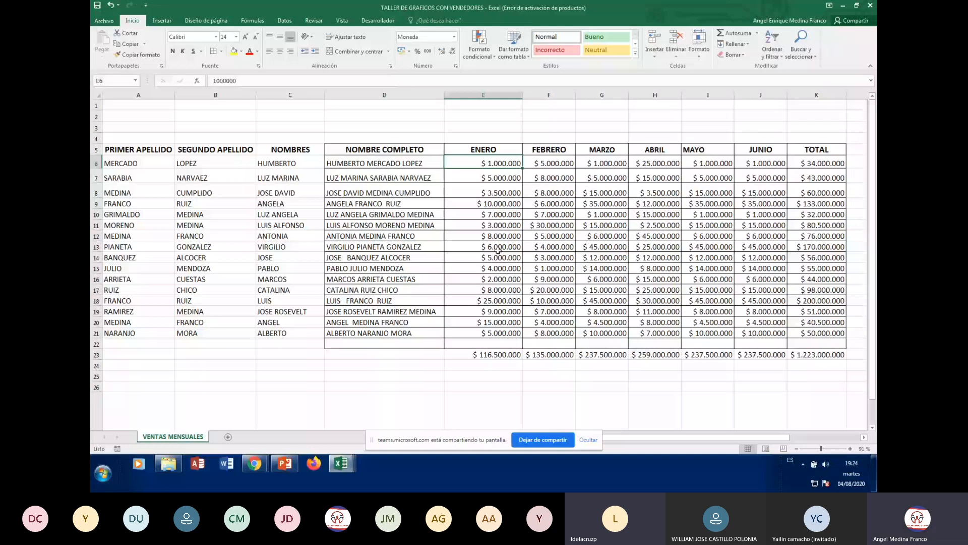
pyautogui.click(374, 164)
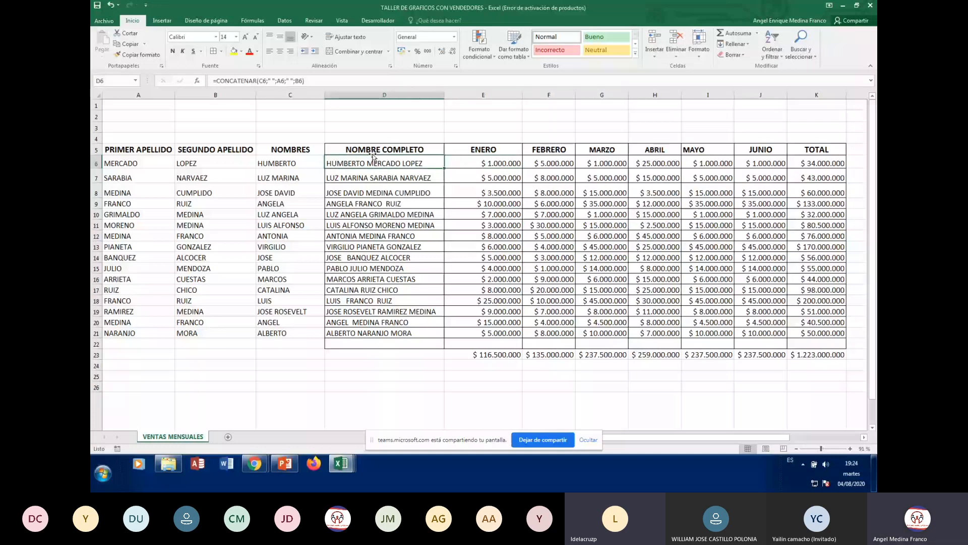
pyautogui.click(483, 257)
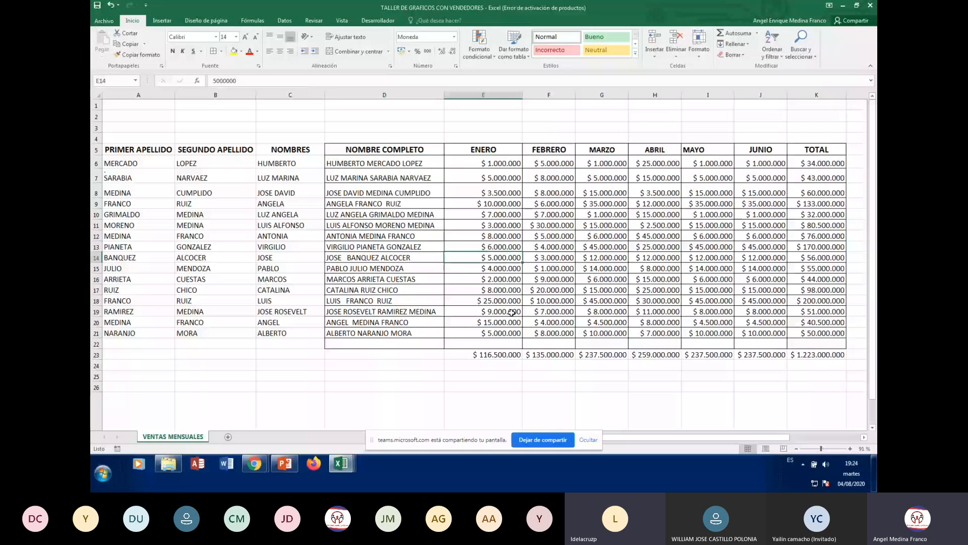
pyautogui.click(504, 301)
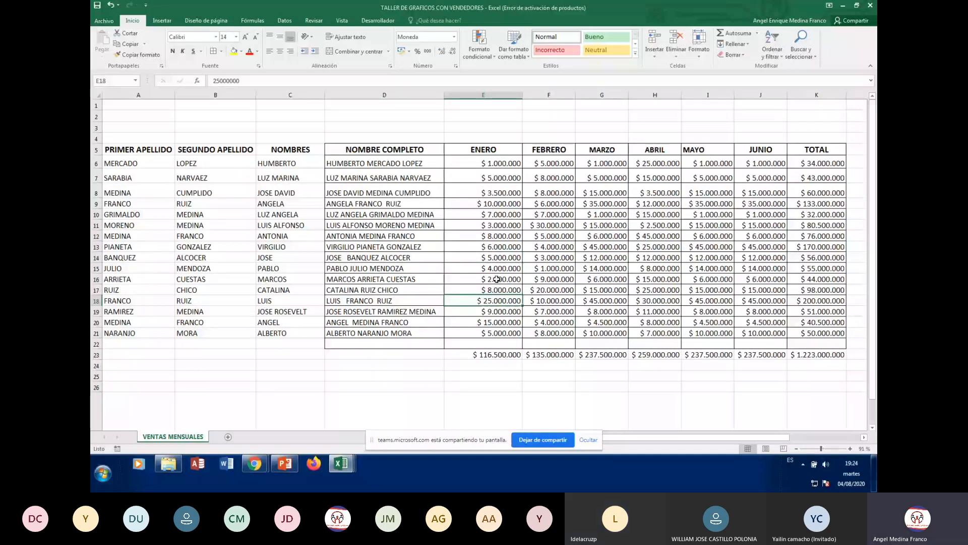
pyautogui.click(499, 236)
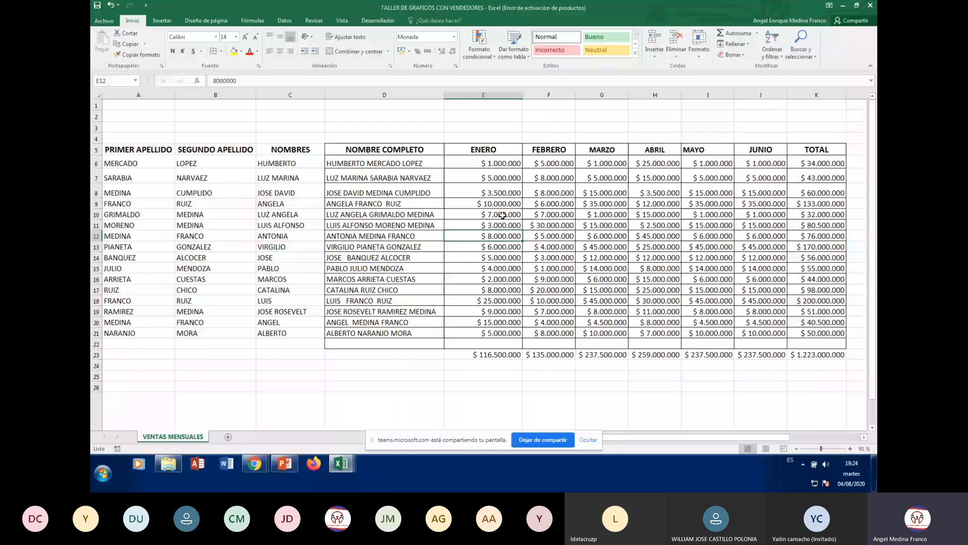
pyautogui.click(496, 163)
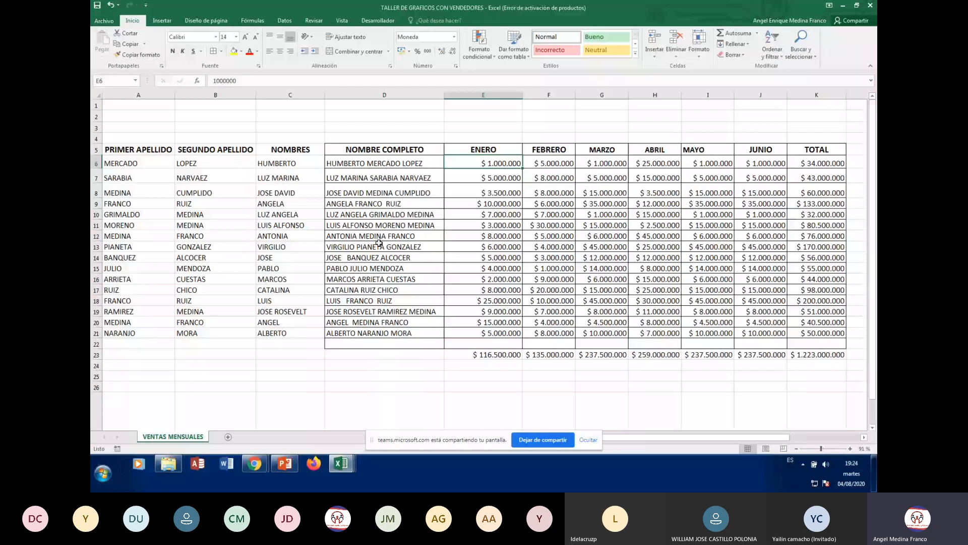
pyautogui.click(380, 255)
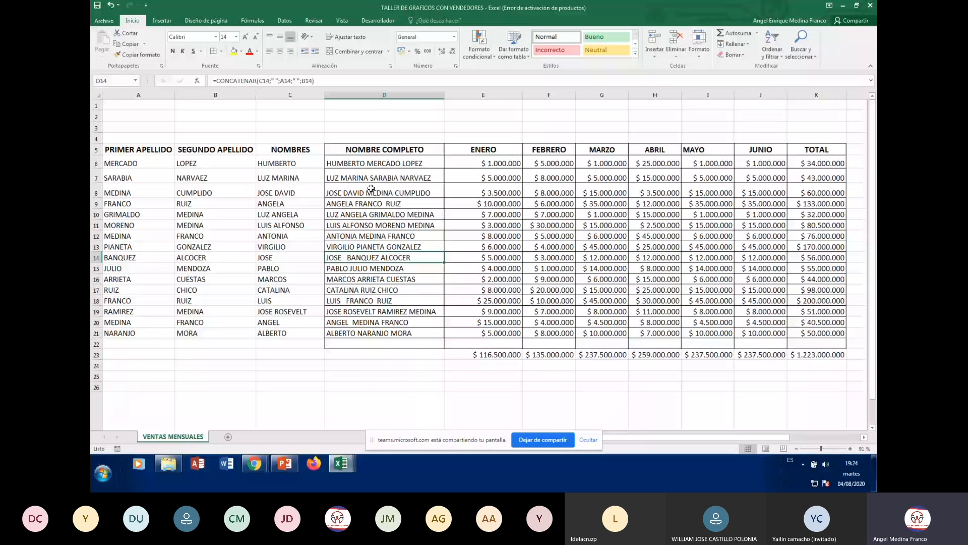
pyautogui.click(372, 189)
pyautogui.press('Right')
pyautogui.press('Right')
pyautogui.press('Right')
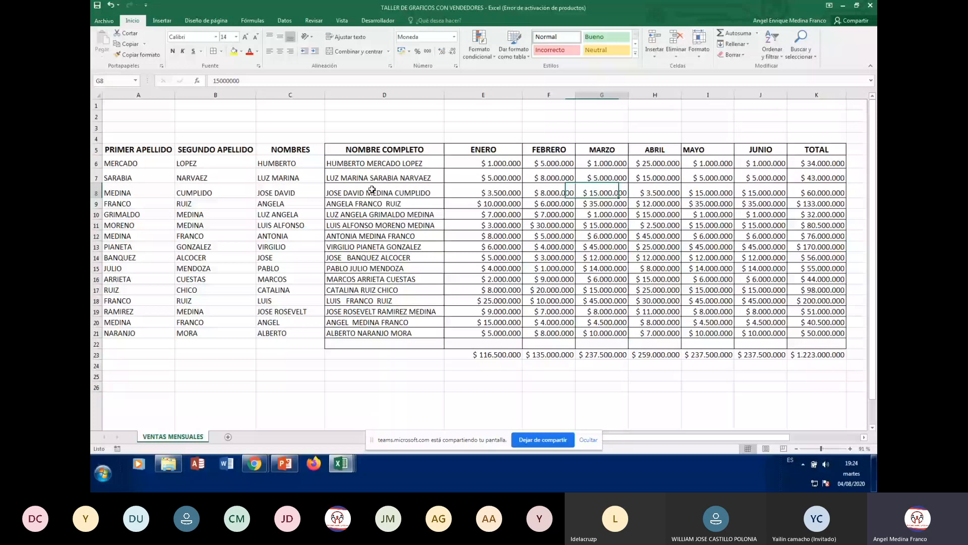
pyautogui.click(372, 189)
# - Go through the ENERO sales down to row 19 and back up to the first seller in E6
pyautogui.hscroll(1, 372, 190)
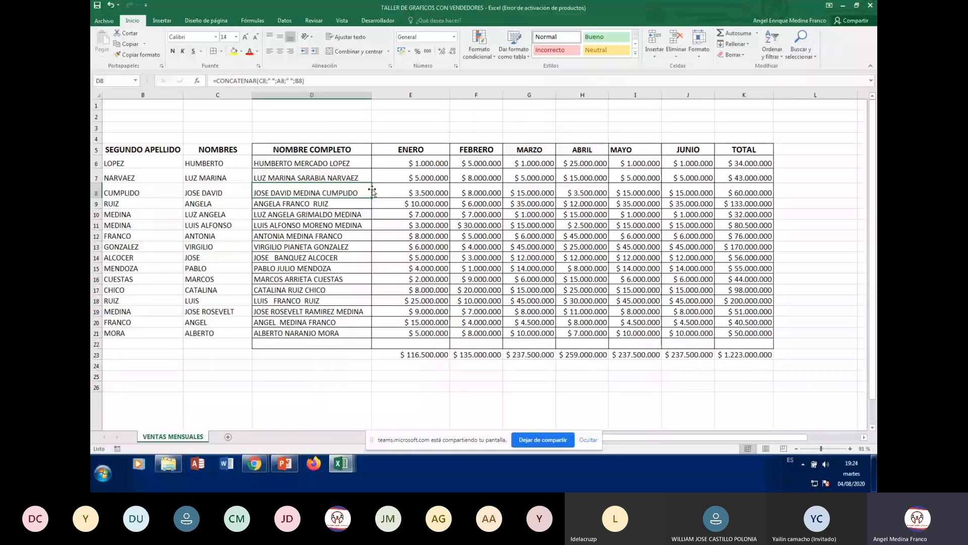
pyautogui.press('Down')
pyautogui.press('Down')
pyautogui.press('Right')
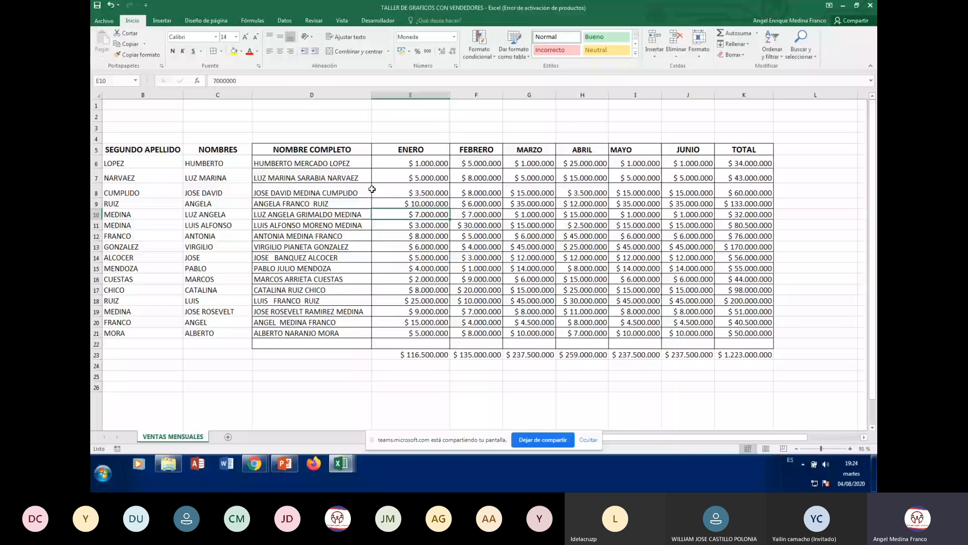
pyautogui.press('Down')
pyautogui.press('Down')
pyautogui.press('Down')
pyautogui.press('Down')
pyautogui.press('Down')
pyautogui.press('Down')
pyautogui.press('Down')
pyautogui.press('Down')
pyautogui.press('Down')
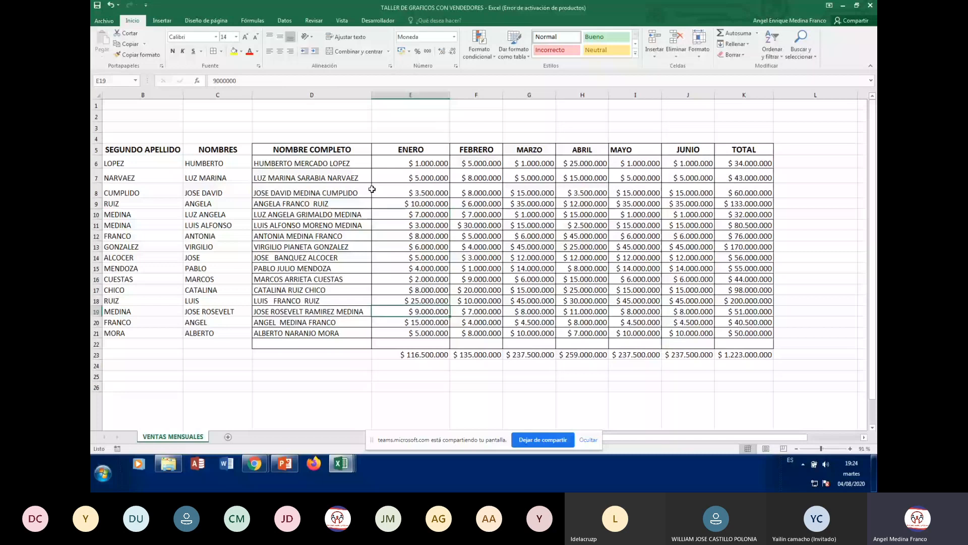
pyautogui.press('Up')
pyautogui.press('Up')
pyautogui.press('Up')
pyautogui.press('Up')
pyautogui.press('Up')
pyautogui.press('Up')
pyautogui.press('Up')
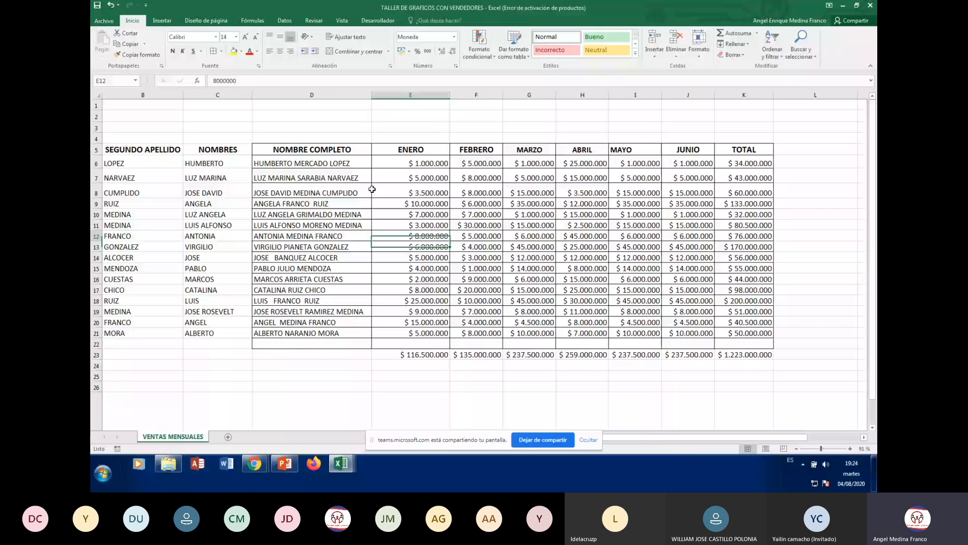
pyautogui.press('Up')
pyautogui.press('Up')
pyautogui.press('Up')
pyautogui.press('Up')
pyautogui.press('Up')
pyautogui.press('Up')
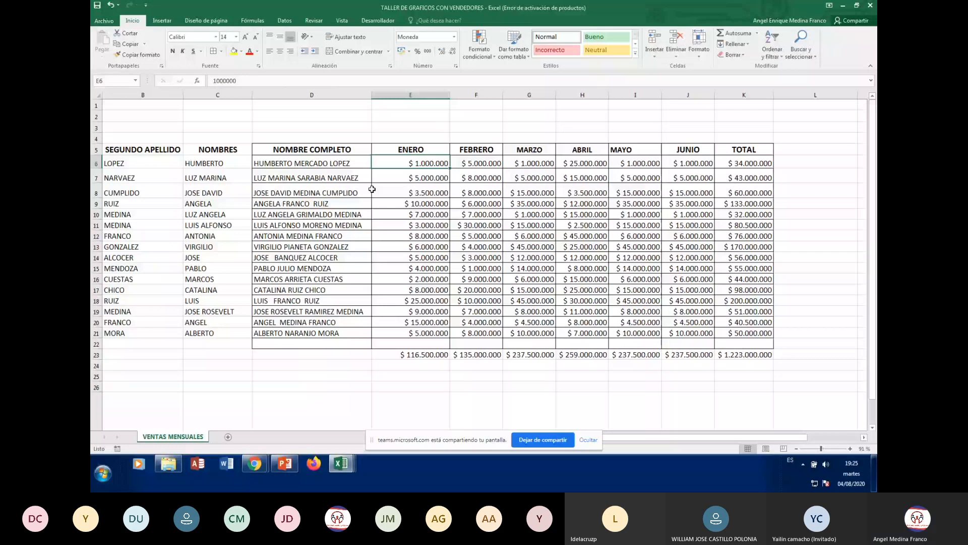
# - Review the ENERO figures again between E6 and E17, checking individual sellers' amounts such as E16 and E9
pyautogui.press('Down')
pyautogui.press('Down')
pyautogui.press('Down')
pyautogui.press('Down')
pyautogui.press('Down')
pyautogui.press('Down')
pyautogui.press('Down')
pyautogui.press('Down')
pyautogui.press('Down')
pyautogui.press('Down')
pyautogui.press('Down')
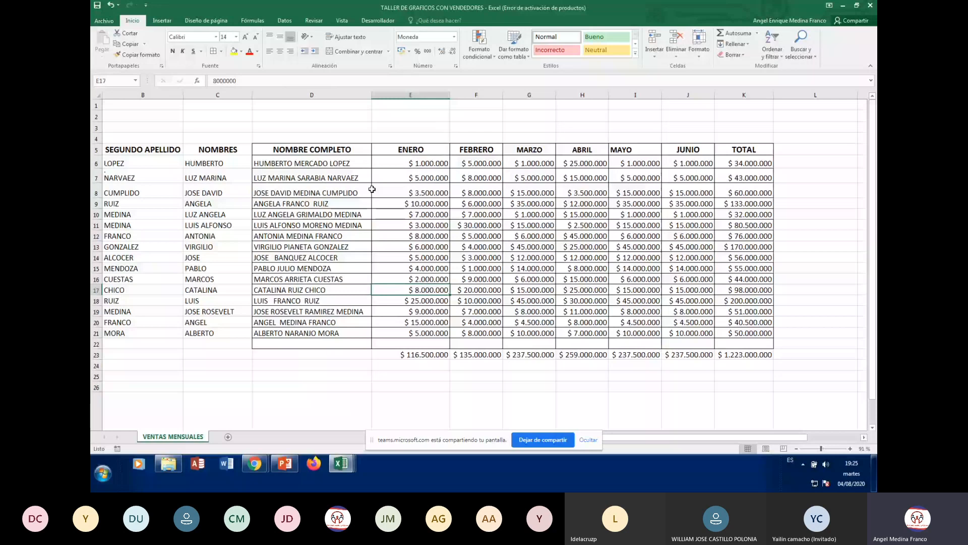
pyautogui.press('Up')
pyautogui.press('Up')
pyautogui.press('Up')
pyautogui.press('Up')
pyautogui.press('Up')
pyautogui.press('Up')
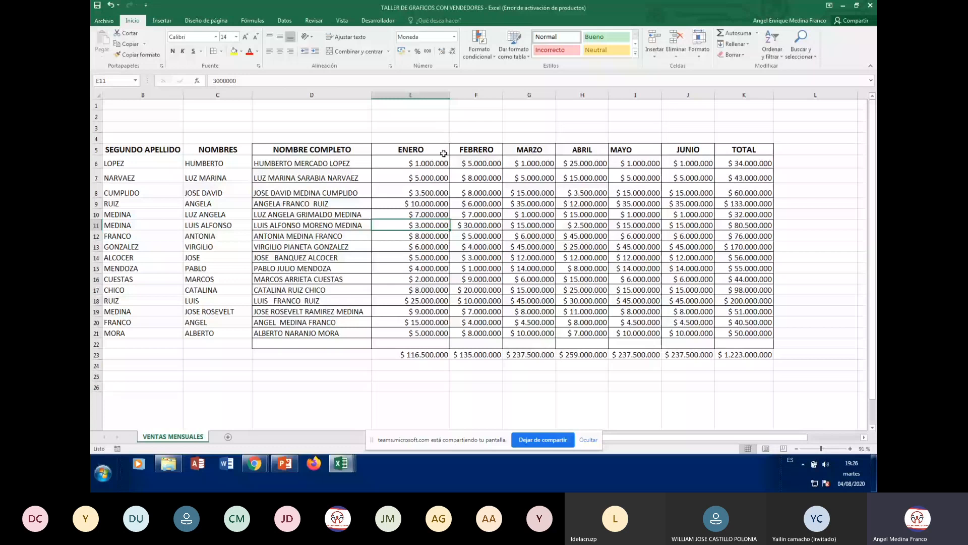
pyautogui.click(424, 274)
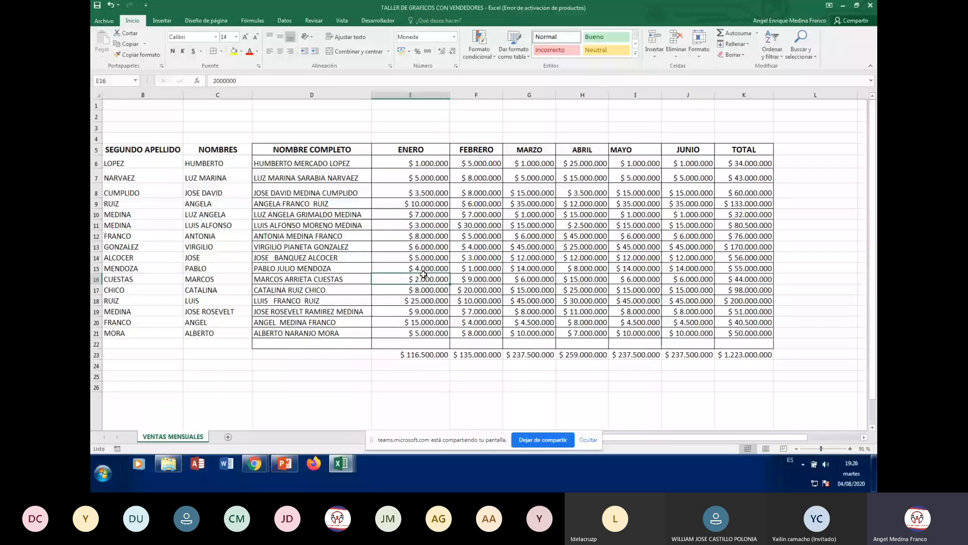
pyautogui.click(425, 203)
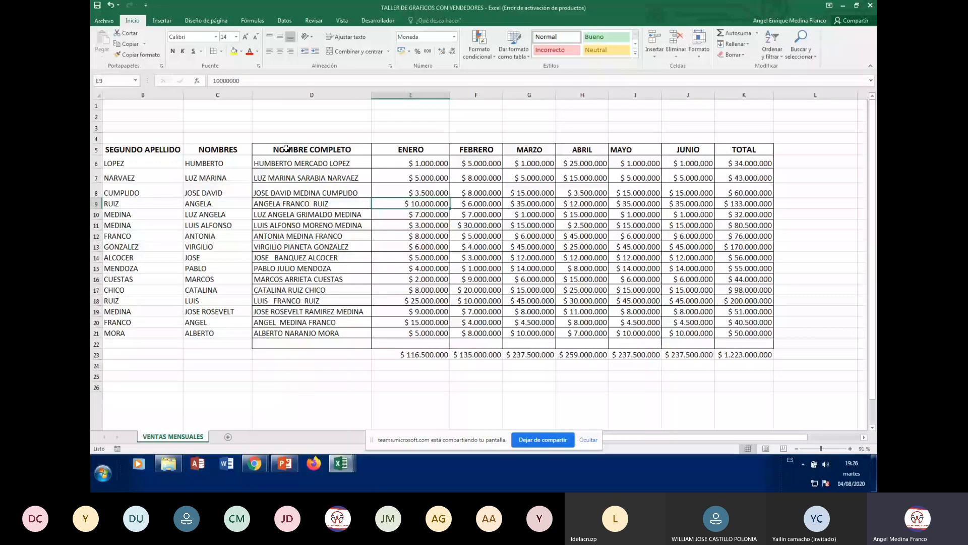
# - Insert a 3-D clustered column chart from the NOMBRE COMPLETO and ENERO data in D5:E21
pyautogui.moveTo(286, 148); pyautogui.dragTo(399, 155)
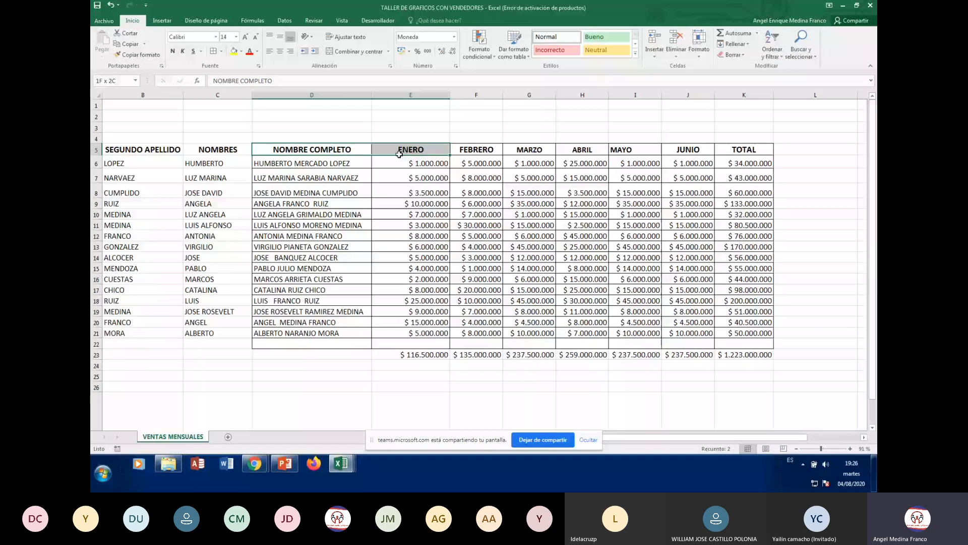
pyautogui.moveTo(399, 154); pyautogui.dragTo(404, 332)
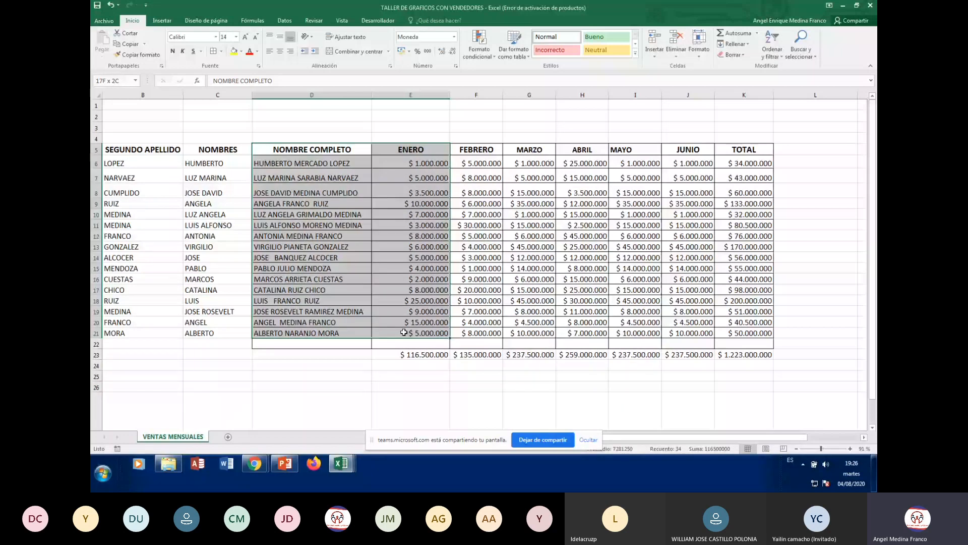
pyautogui.moveTo(404, 333); pyautogui.dragTo(404, 333)
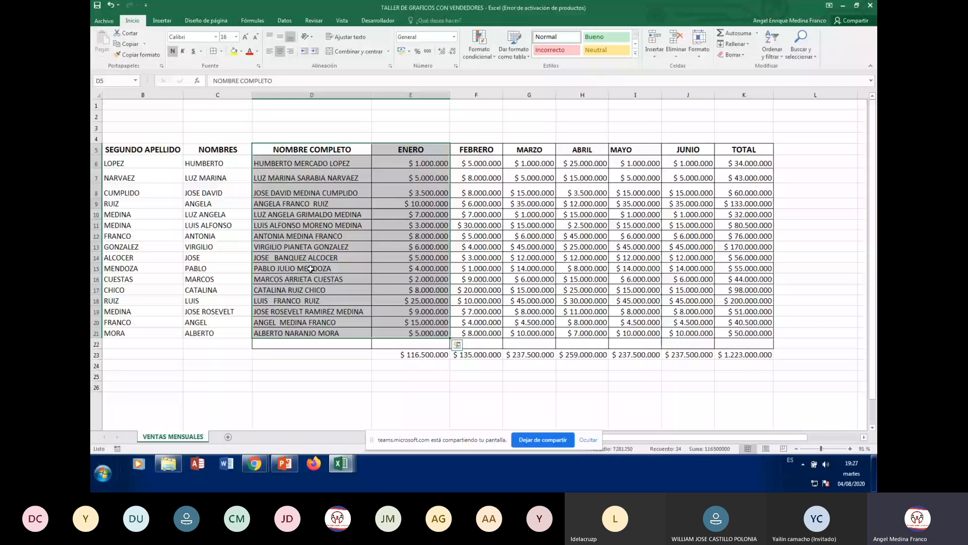
pyautogui.click(348, 150)
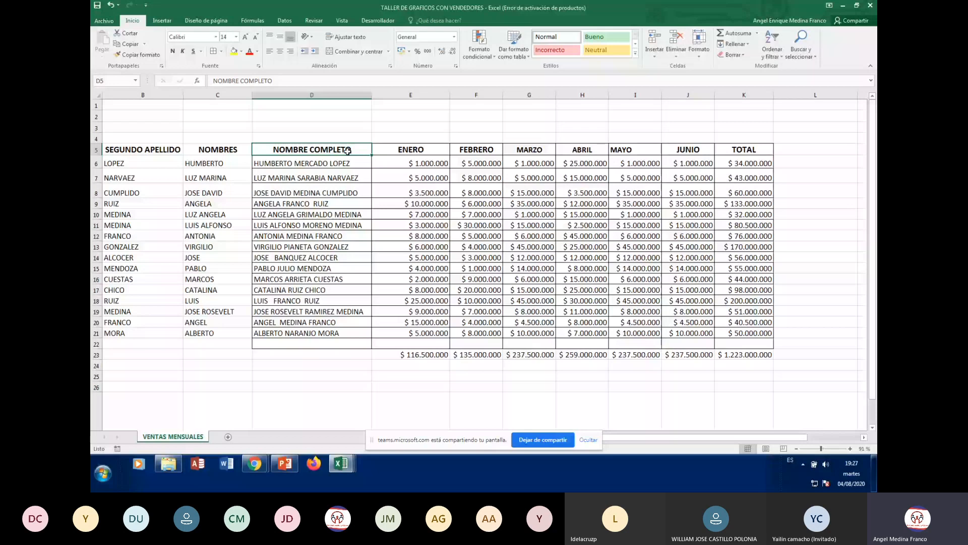
pyautogui.moveTo(348, 150); pyautogui.dragTo(413, 325)
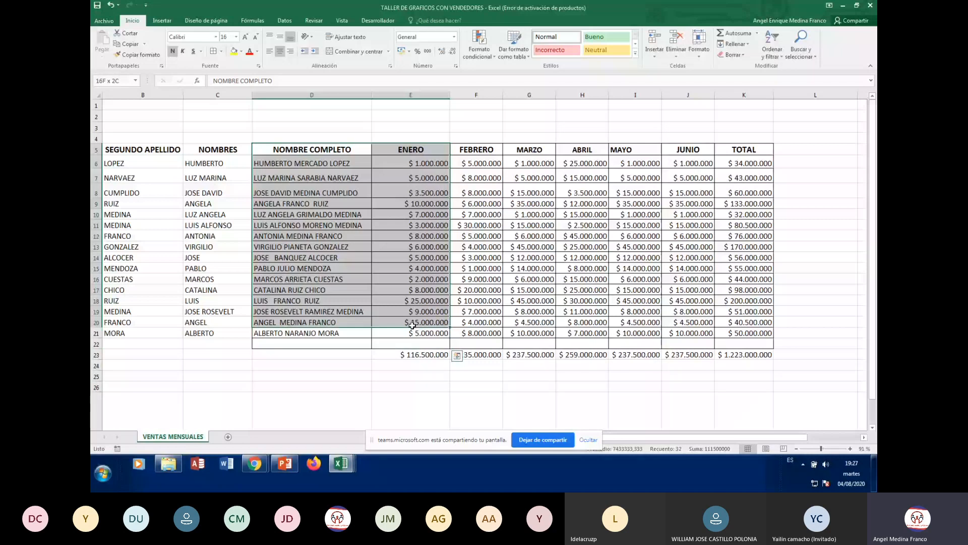
pyautogui.moveTo(413, 326); pyautogui.dragTo(411, 324)
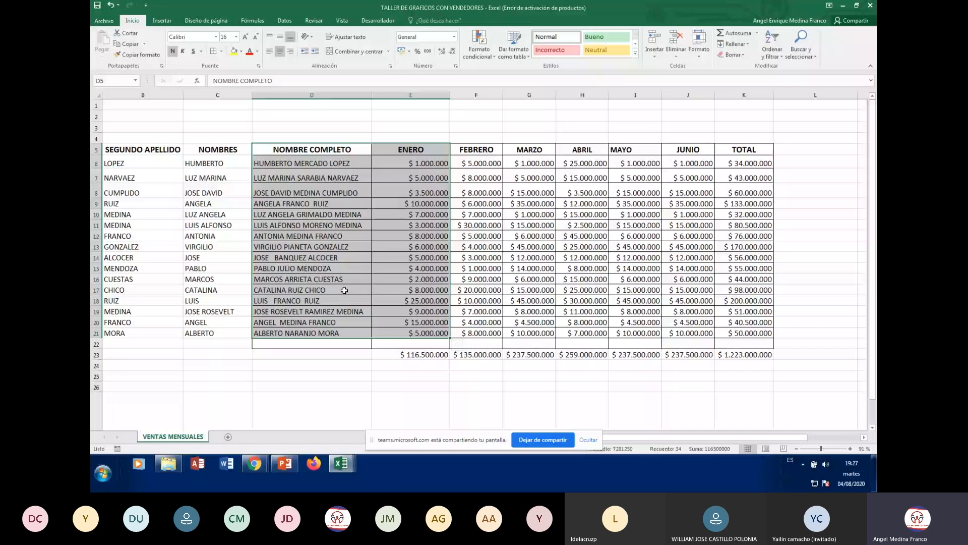
pyautogui.click(162, 21)
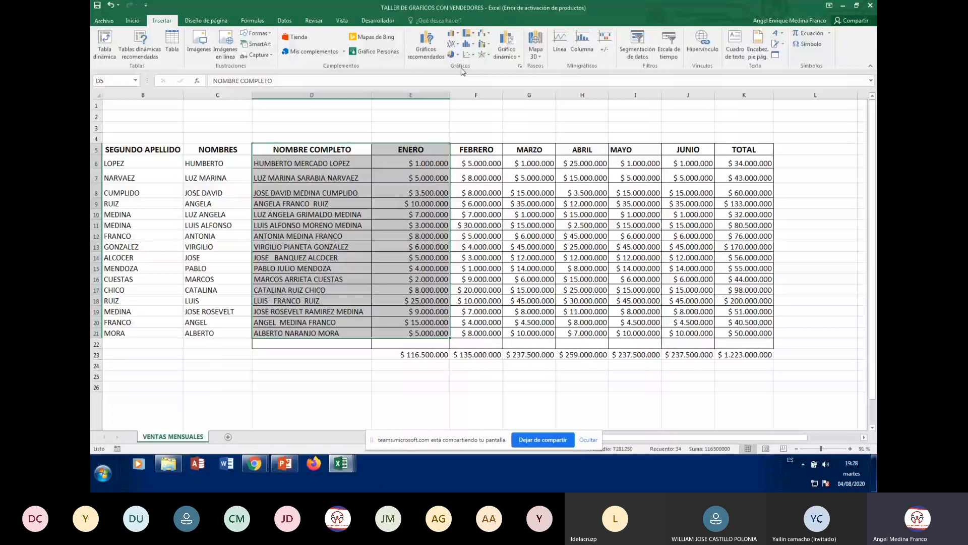
pyautogui.click(458, 35)
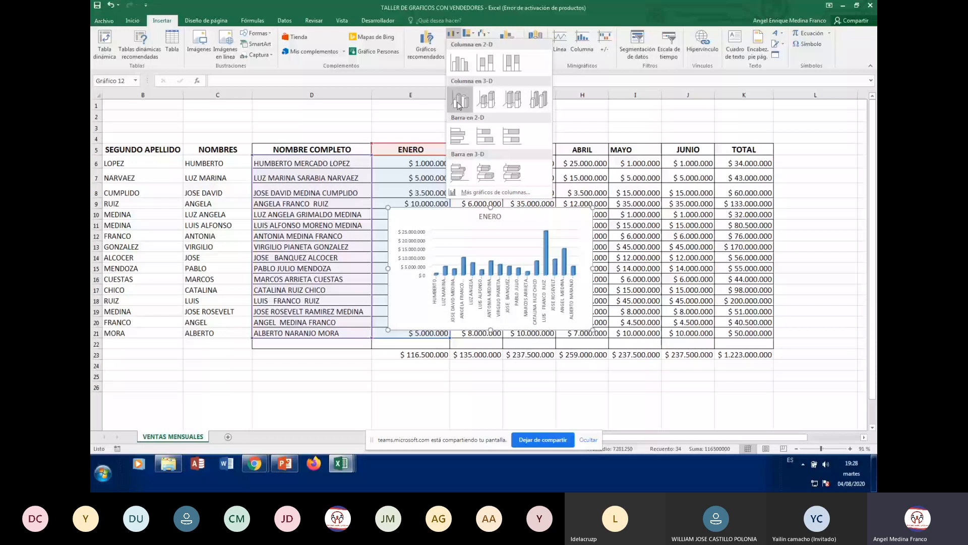
pyautogui.click(458, 104)
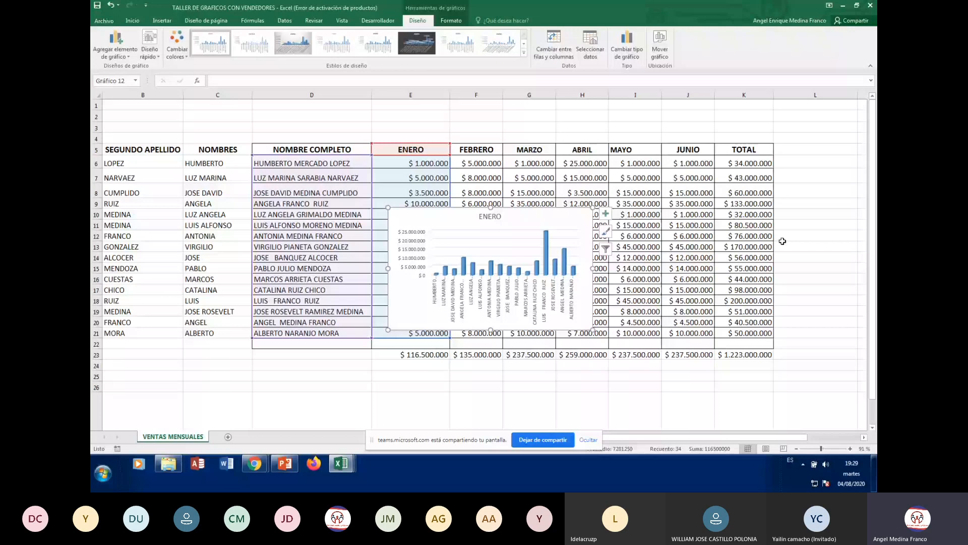
# - Move the ENERO chart off the data to the empty rows below the monthly totals
pyautogui.moveTo(515, 207); pyautogui.dragTo(436, 288)
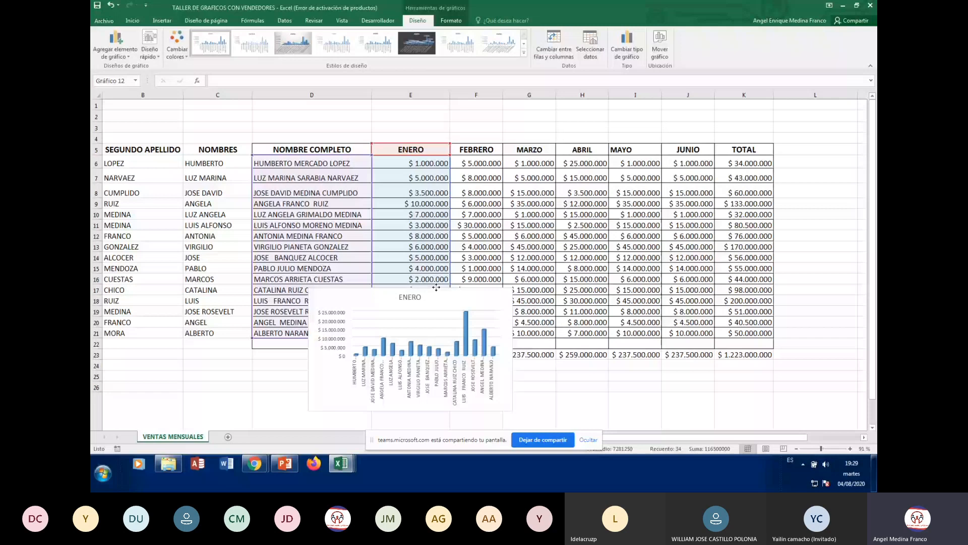
pyautogui.hotkey('ctrl', 'z')
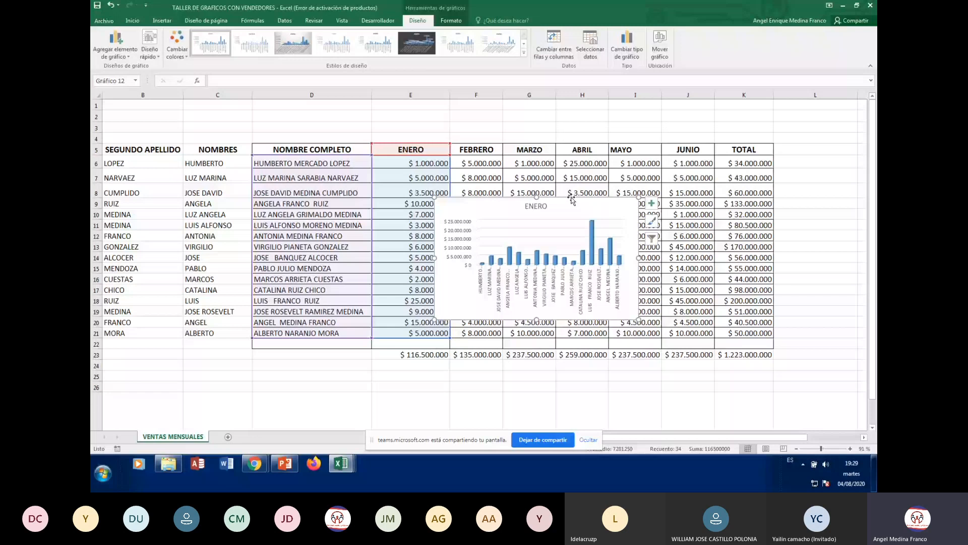
pyautogui.hotkey('ctrl', 'y')
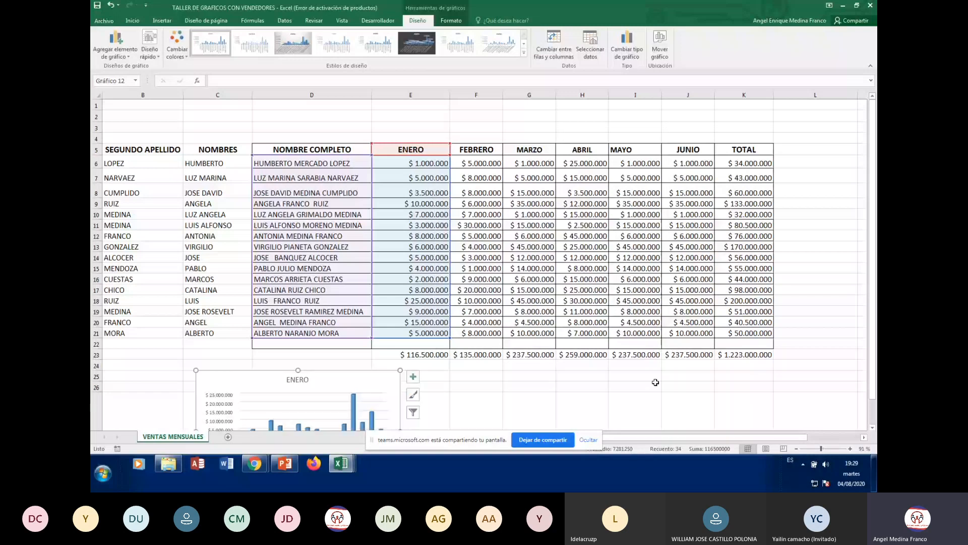
pyautogui.click(872, 427)
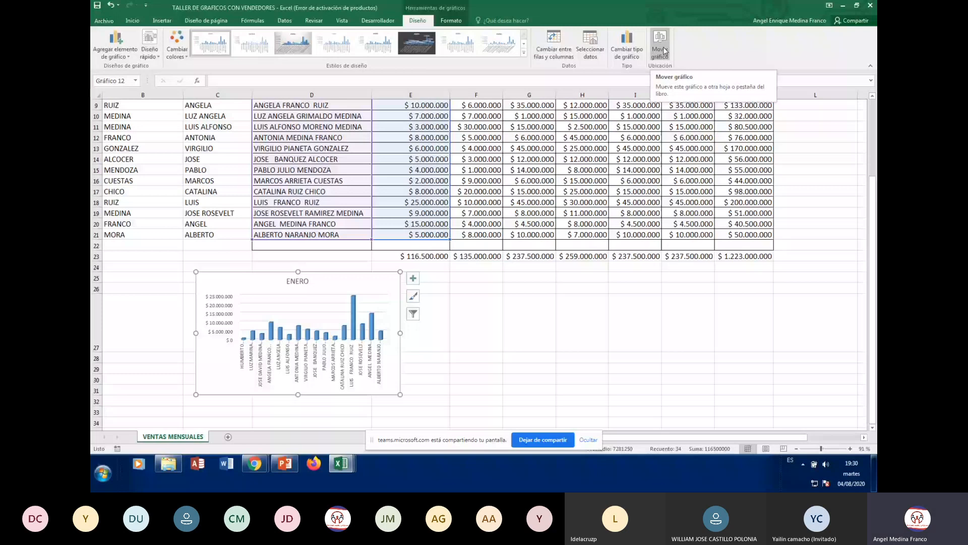
# - Move the ENERO chart to a new sheet named "Gráfico de columnas enero"
pyautogui.click(660, 45)
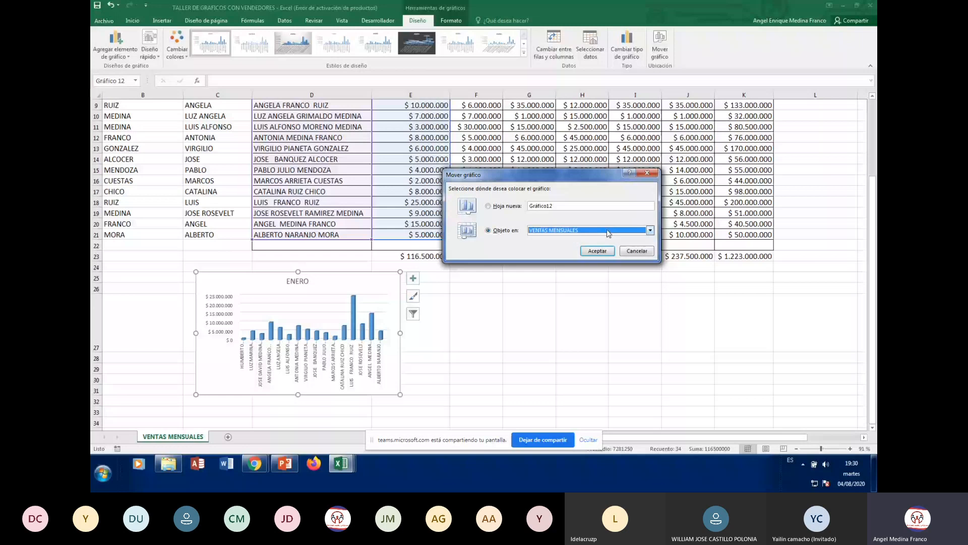
pyautogui.click(488, 206)
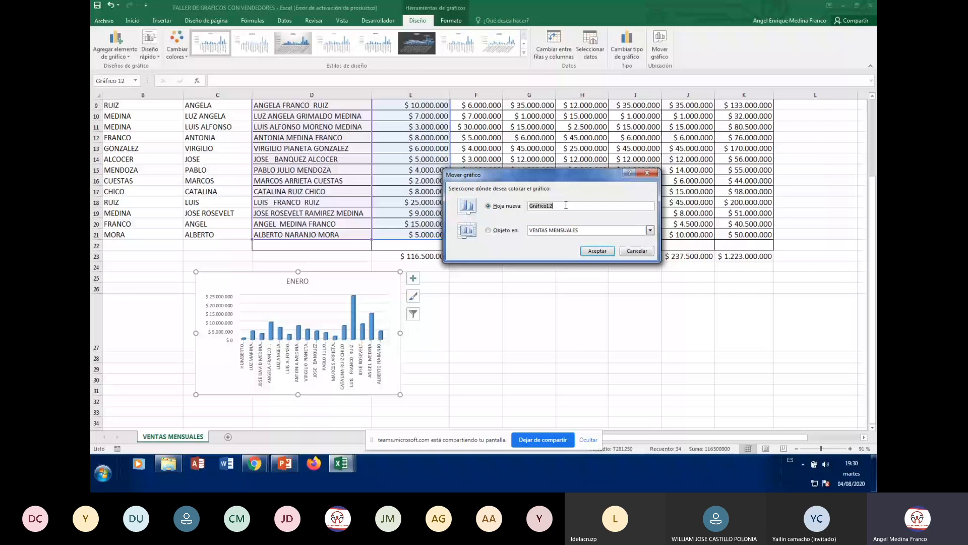
pyautogui.click(568, 205)
pyautogui.press('BackSpace')
pyautogui.press('BackSpace')
pyautogui.write('ventas Ener')
pyautogui.press('BackSpace')
pyautogui.press('BackSpace')
pyautogui.press('BackSpace')
pyautogui.press('BackSpace')
pyautogui.press('BackSpace')
pyautogui.press('BackSpace')
pyautogui.press('BackSpace')
pyautogui.press('BackSpace')
pyautogui.press('BackSpace')
pyautogui.press('BackSpace')
pyautogui.press('BackSpace')
pyautogui.write('de columnas enero')
pyautogui.click(605, 253)
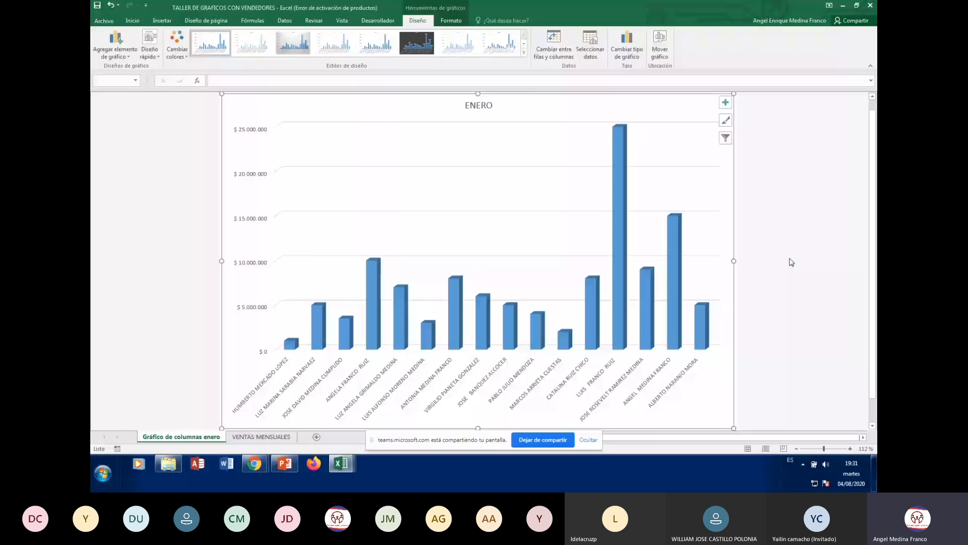
# - Examine the sellers' columns in the ENERO chart, comparing the tallest one with the shortest
pyautogui.click(791, 261)
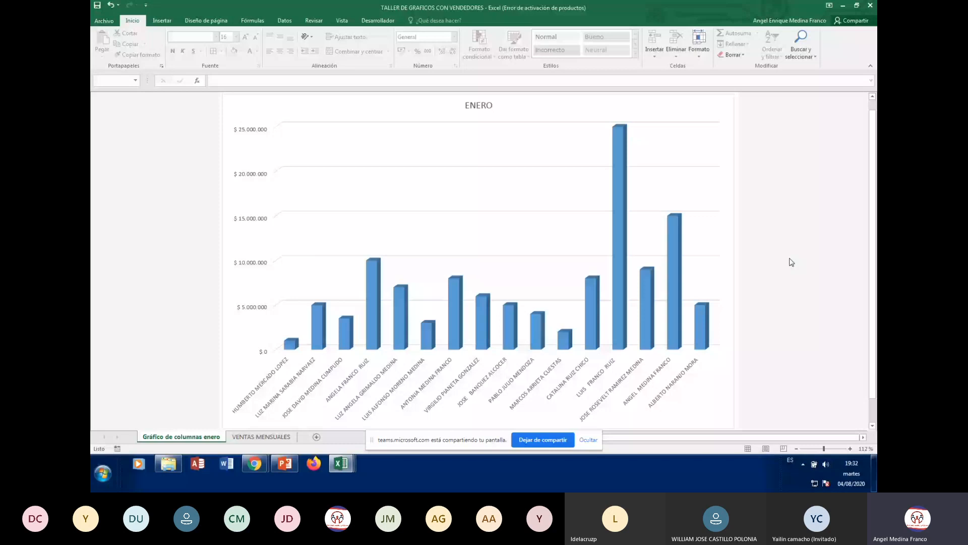
pyautogui.click(610, 184)
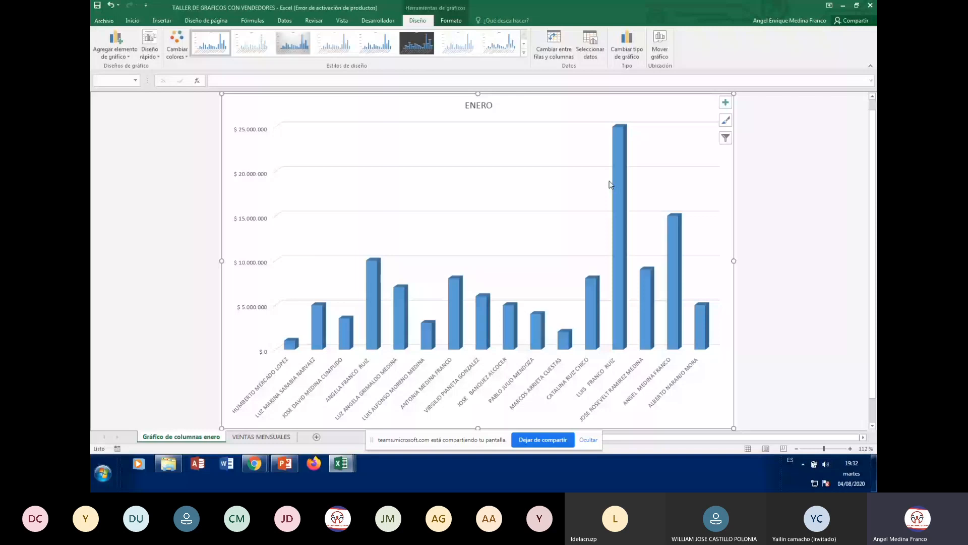
pyautogui.click(615, 196)
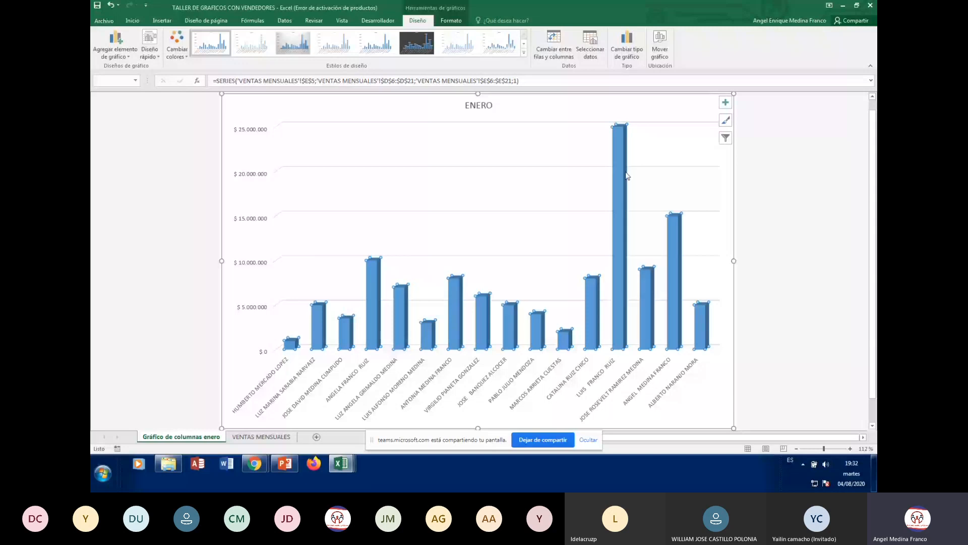
pyautogui.press('Escape')
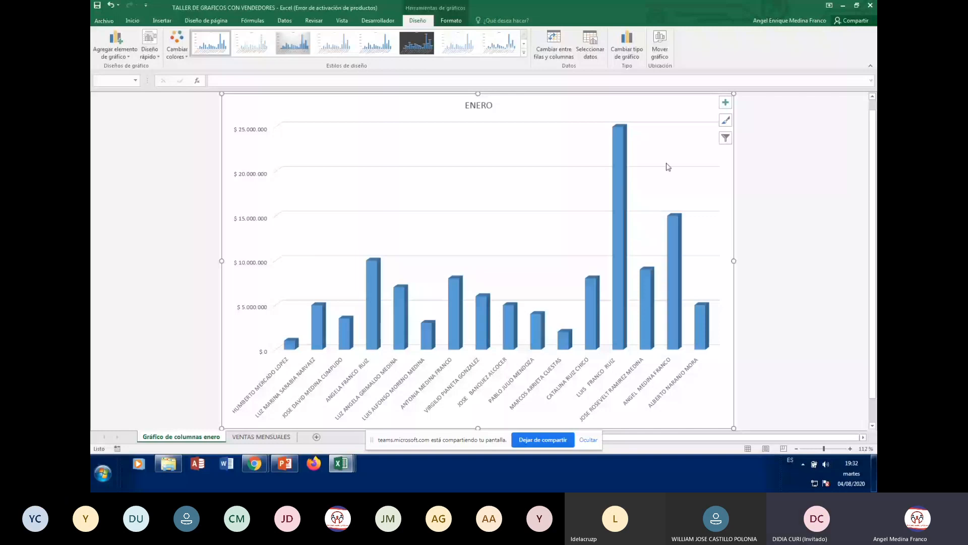
pyautogui.click(629, 200)
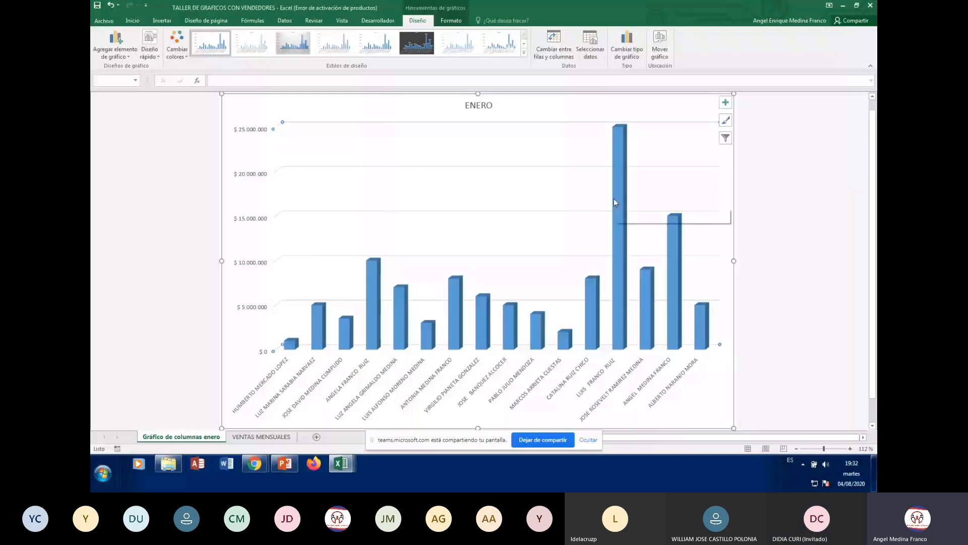
pyautogui.moveTo(614, 202)
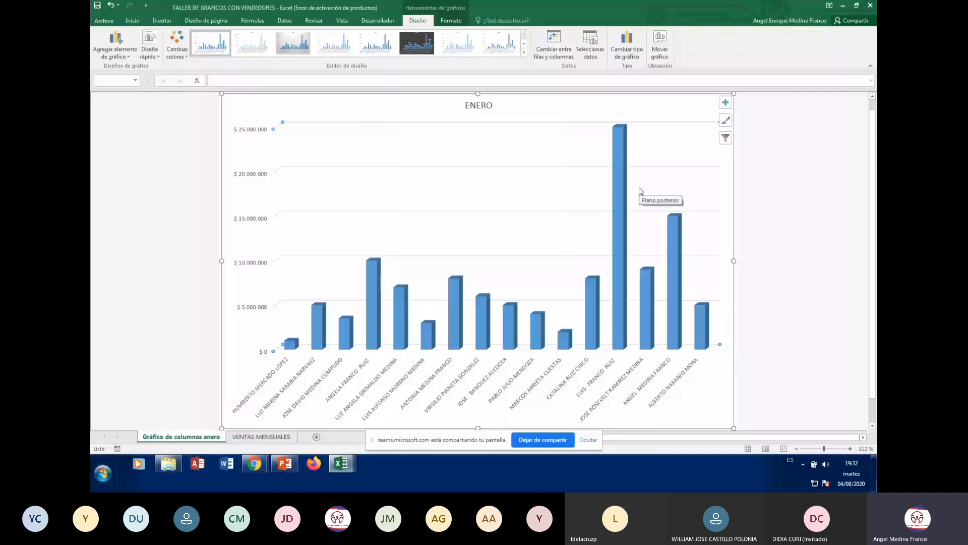
pyautogui.press('Escape')
pyautogui.click(583, 193)
pyautogui.scroll(-1, 301, 321)
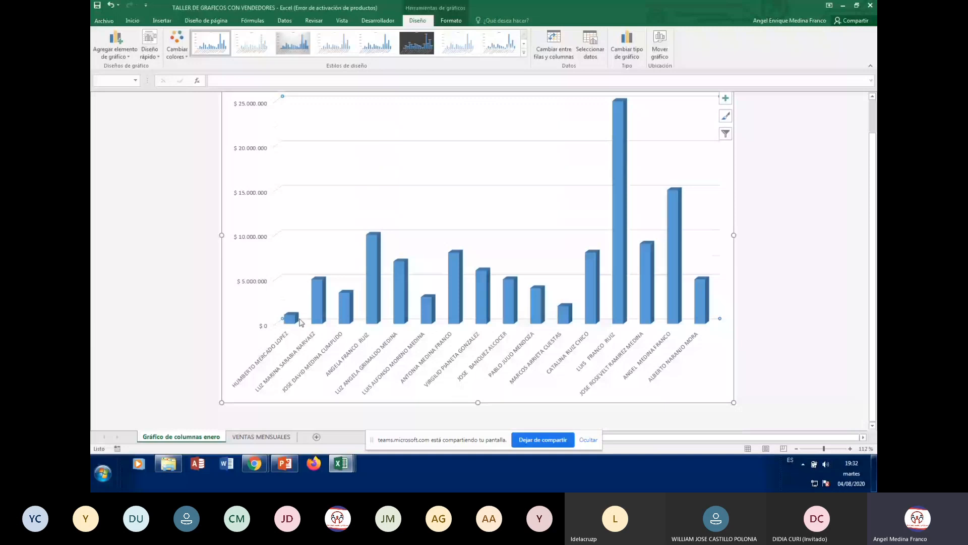
pyautogui.click(294, 318)
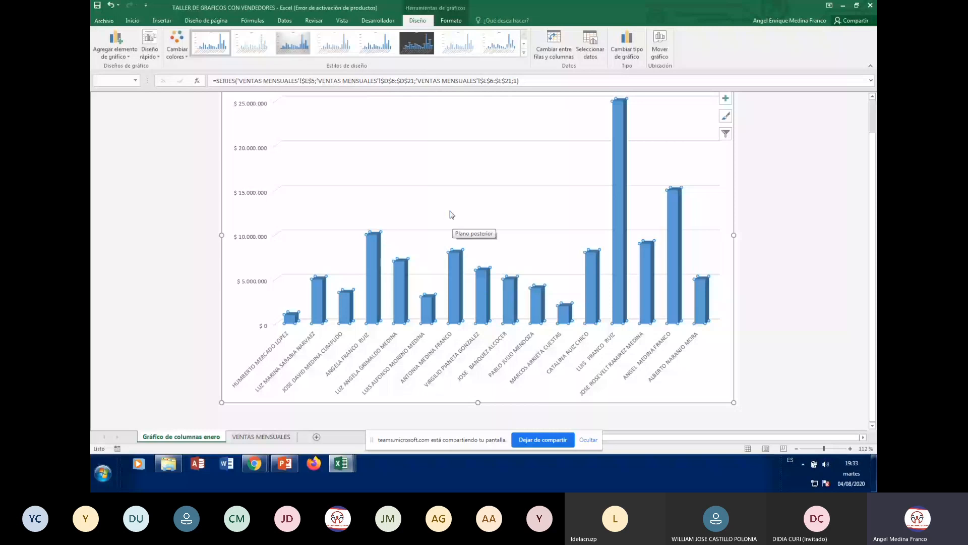
pyautogui.click(779, 242)
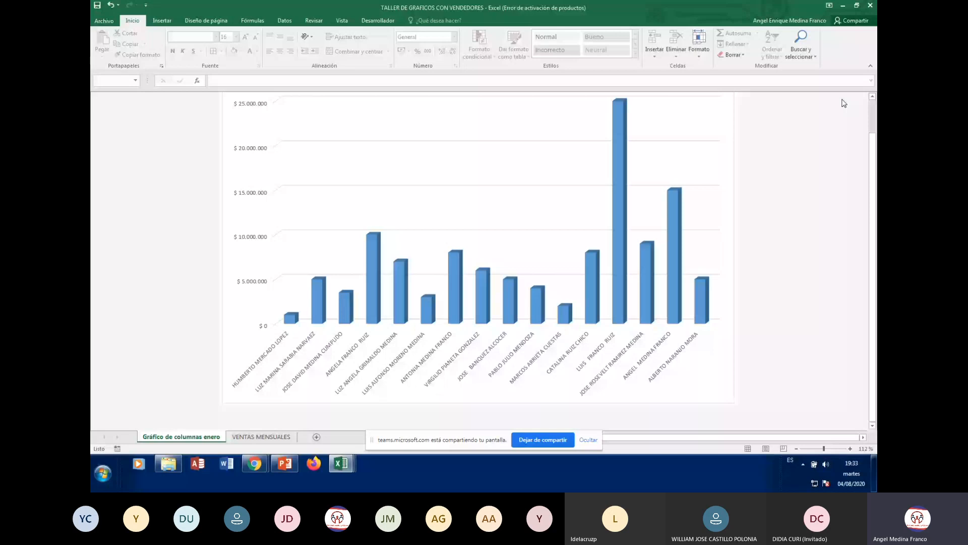
# - Add data labels to the ENERO series so each column carries its sales amount
pyautogui.click(676, 198)
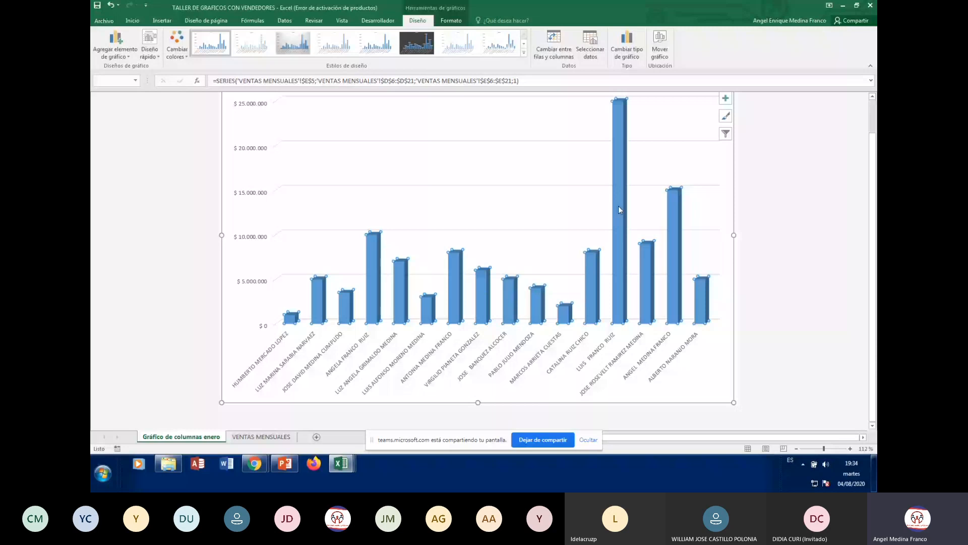
pyautogui.rightClick(620, 173)
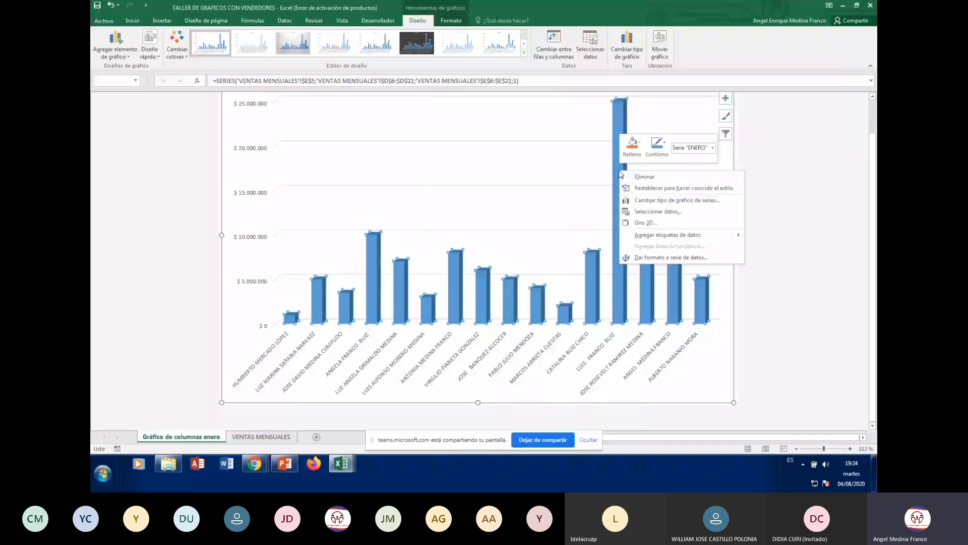
pyautogui.moveTo(686, 241)
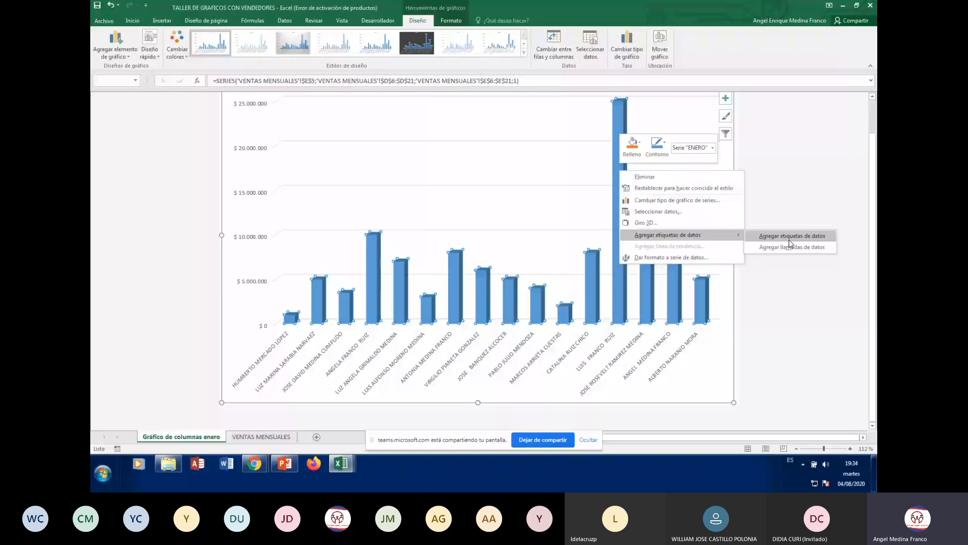
pyautogui.click(789, 240)
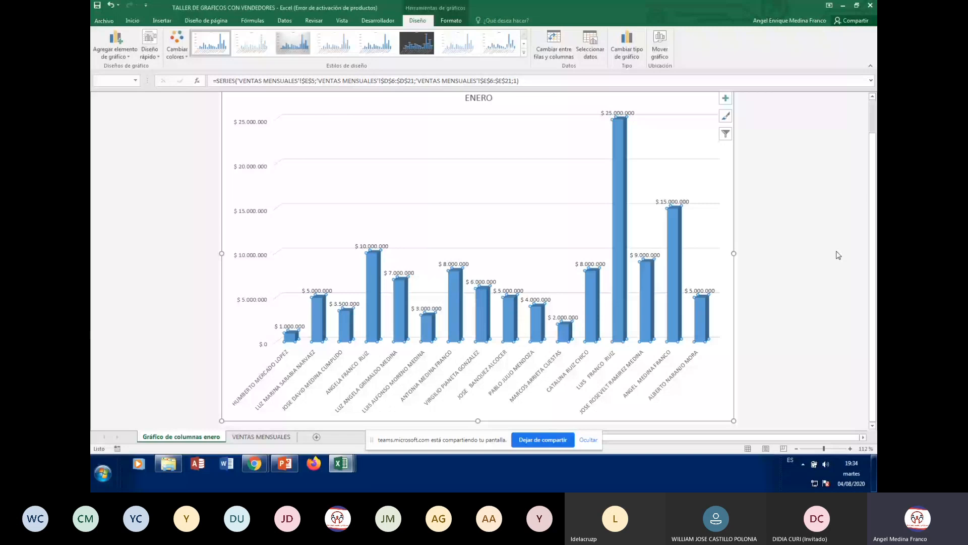
pyautogui.scroll(1, 838, 255)
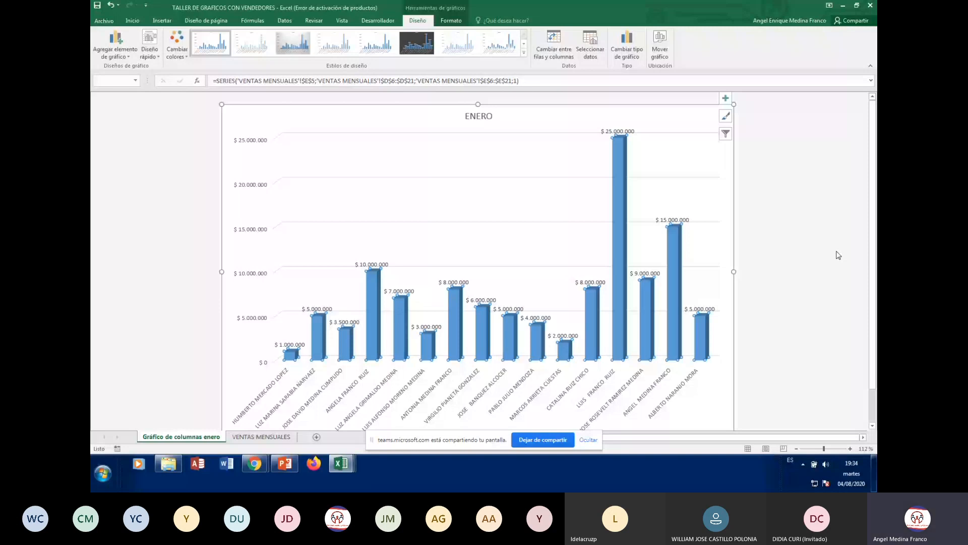
pyautogui.click(838, 206)
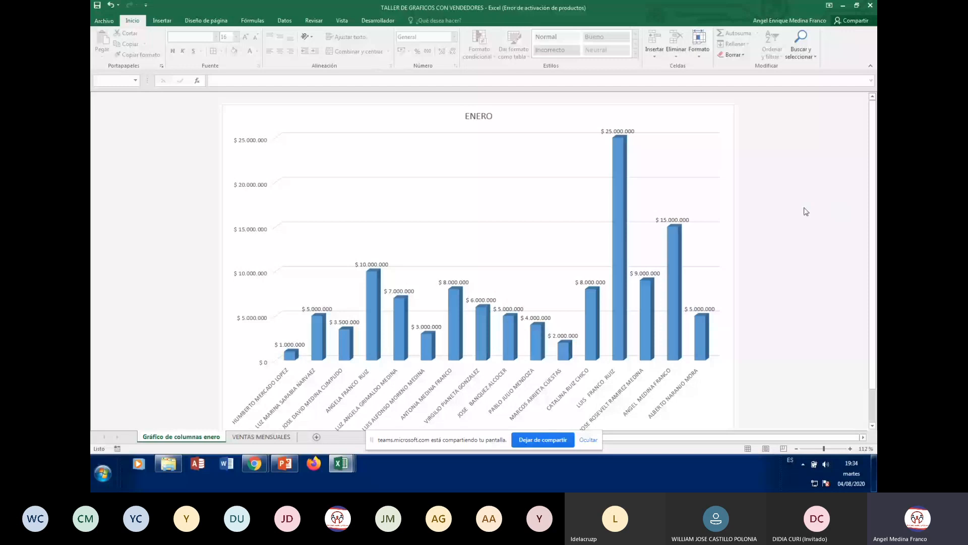
# - Review the labelled sales amounts on the ENERO chart, comparing the highest columns
pyautogui.click(614, 132)
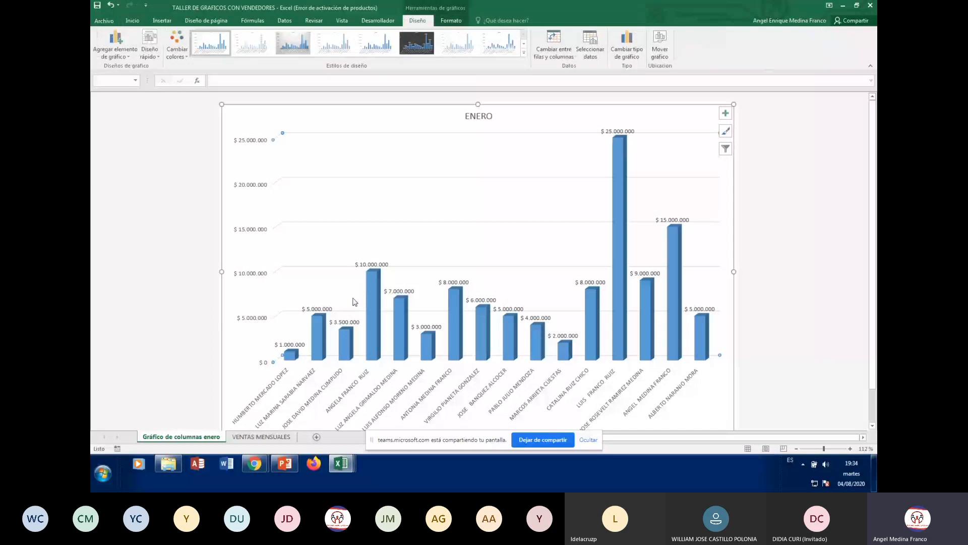
pyautogui.click(757, 226)
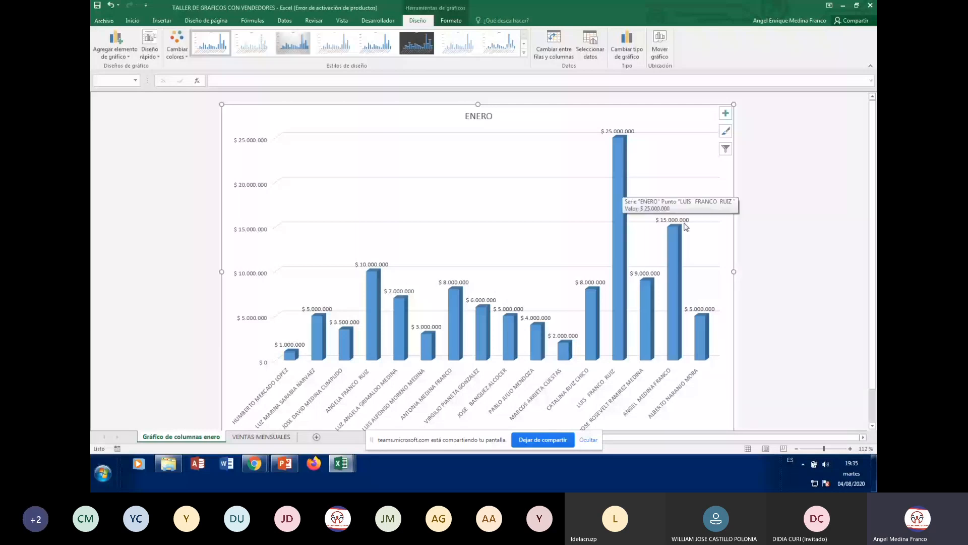
pyautogui.click(811, 227)
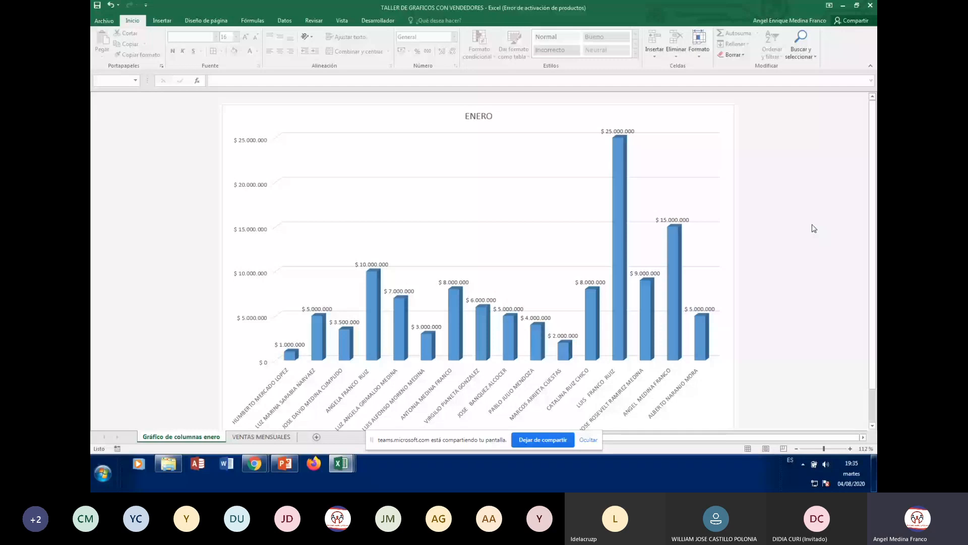
pyautogui.click(620, 270)
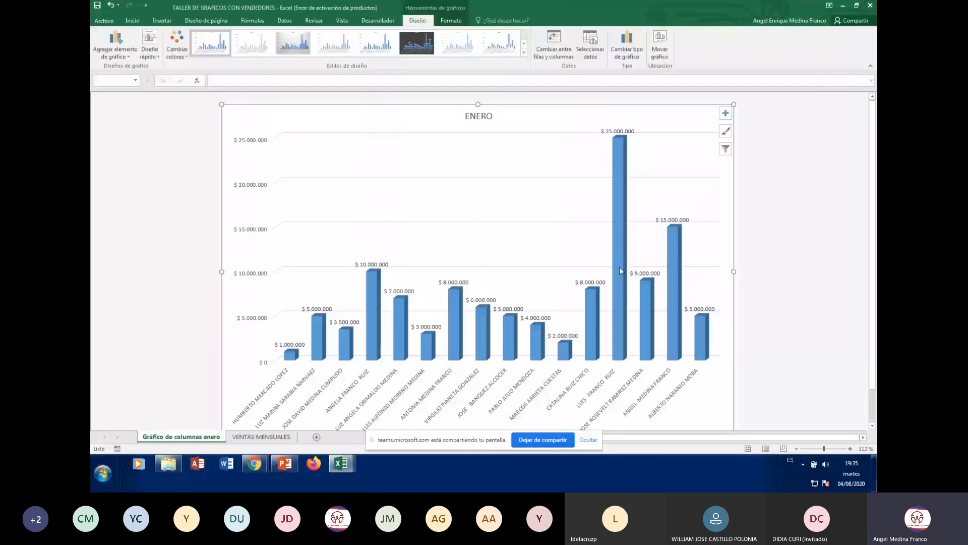
# - Open the format options for the ENERO data labels, then switch them to the ENERO column series
pyautogui.click(620, 268)
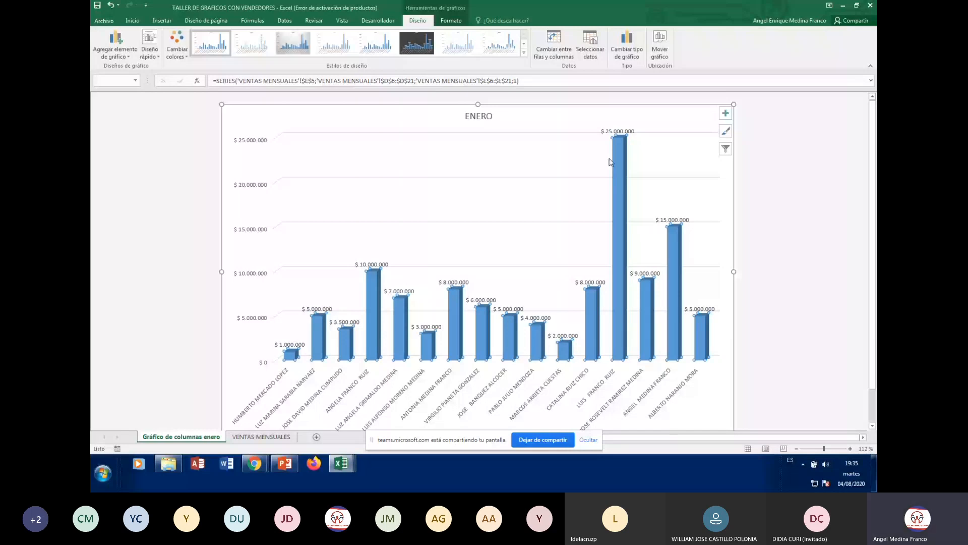
pyautogui.moveTo(622, 232)
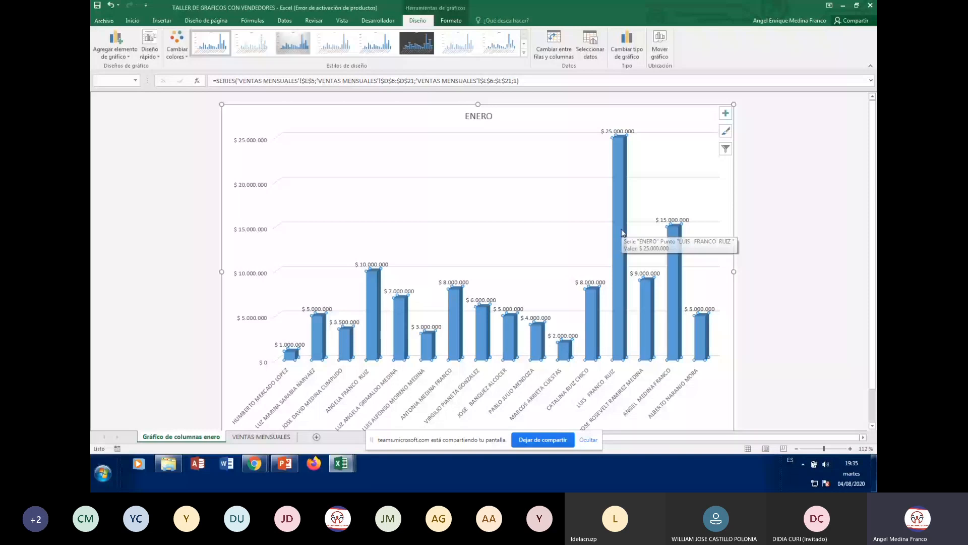
pyautogui.rightClick(622, 232)
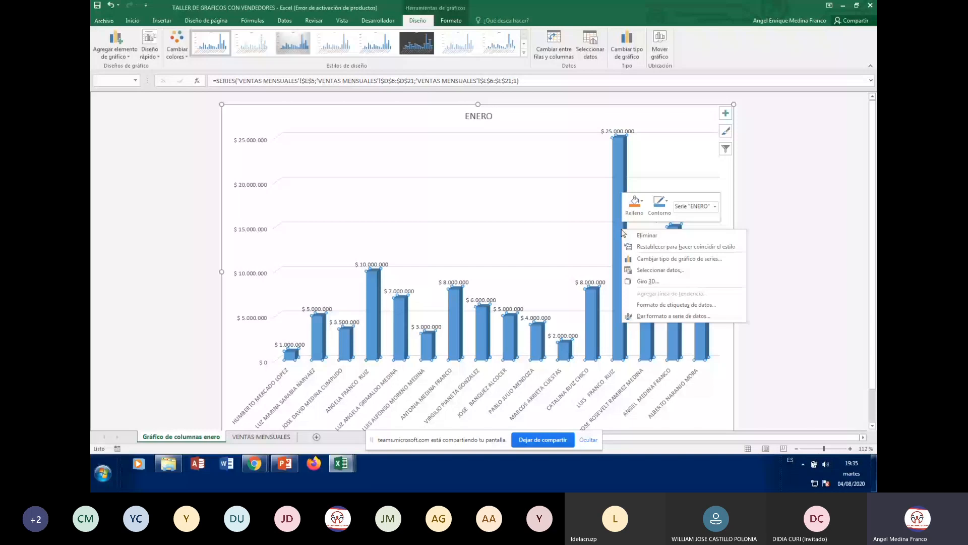
pyautogui.click(681, 309)
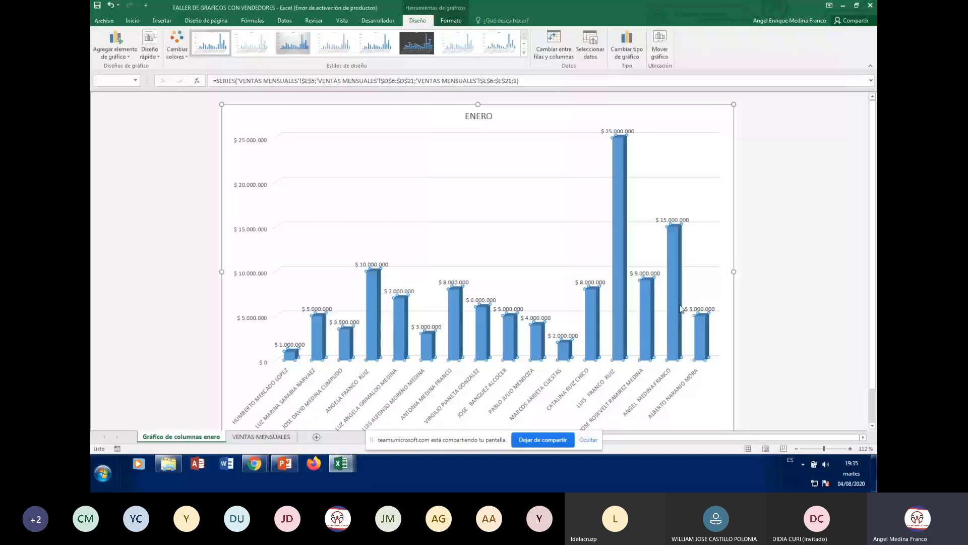
pyautogui.doubleClick(686, 309)
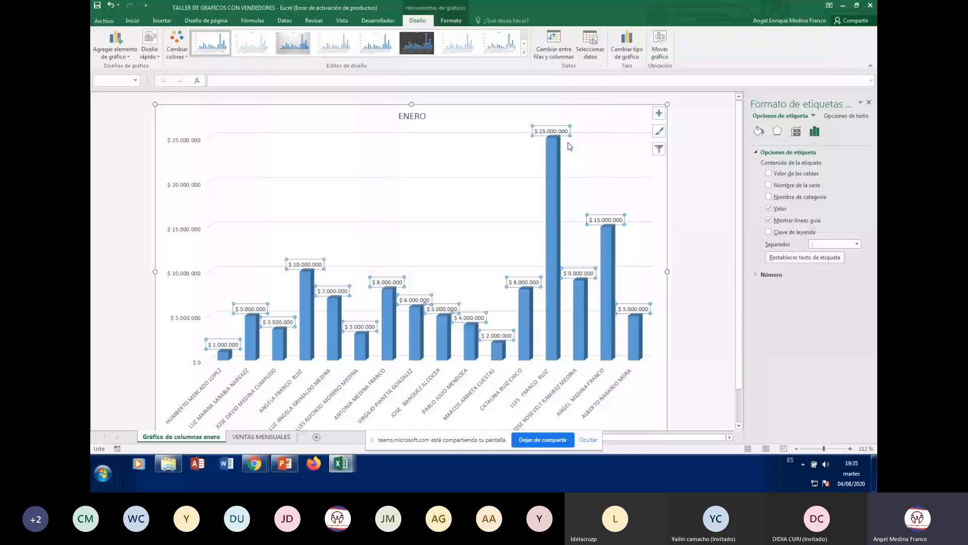
pyautogui.click(553, 206)
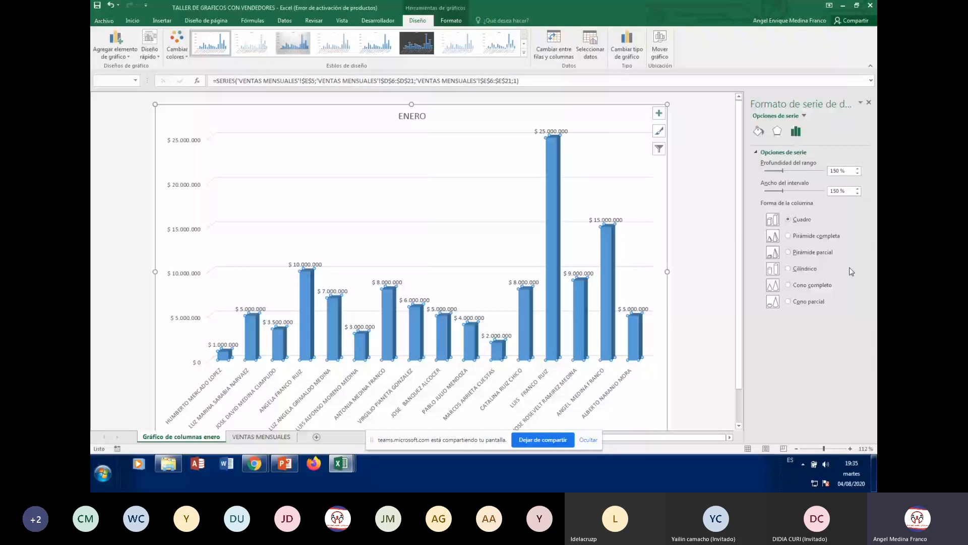
# - Try the full pyramid, partial pyramid, cylinder, full cone and partial cone shapes on the ENERO columns
pyautogui.click(789, 236)
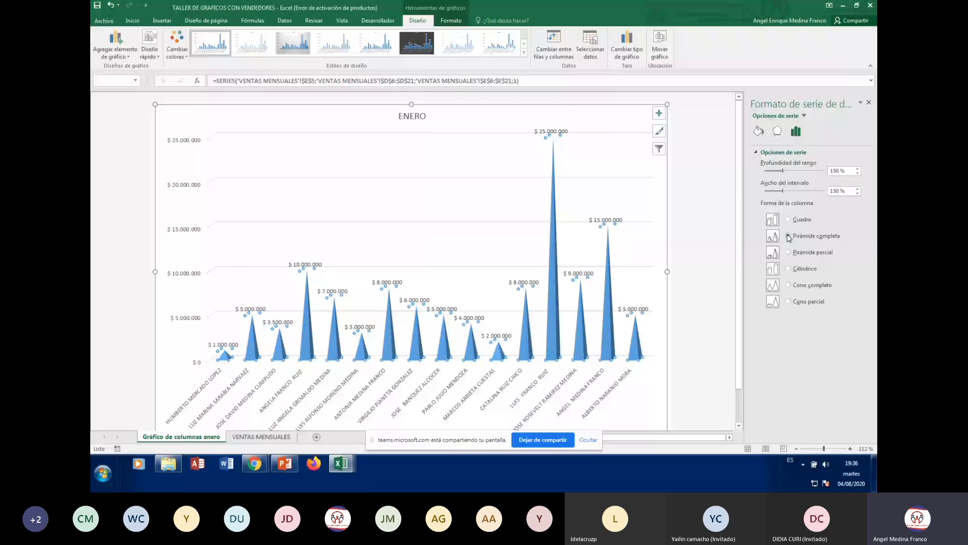
pyautogui.click(788, 236)
pyautogui.click(789, 253)
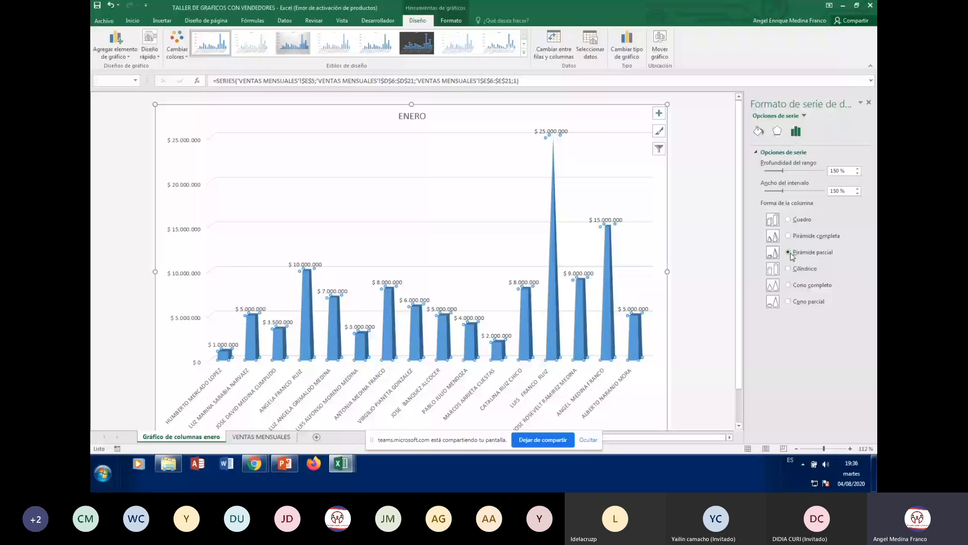
pyautogui.click(789, 268)
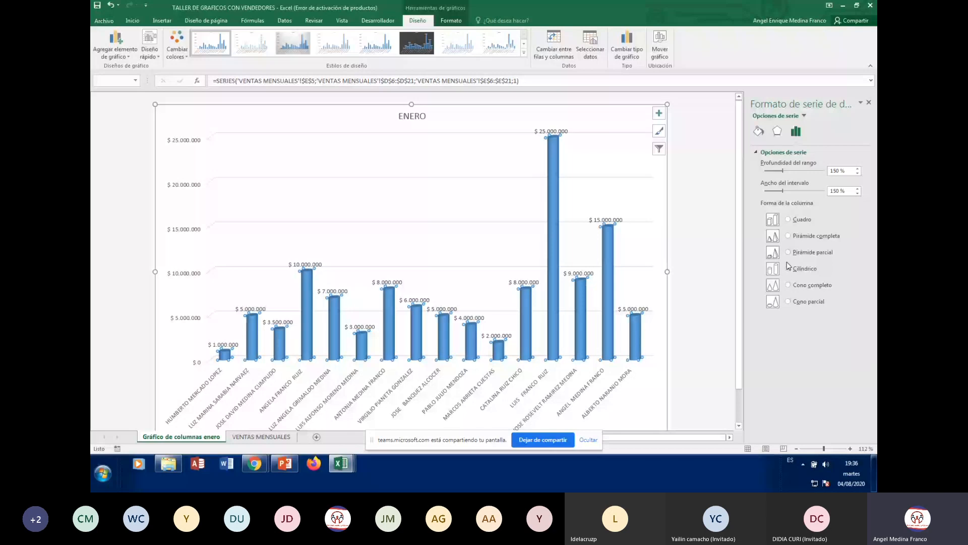
pyautogui.click(789, 267)
pyautogui.click(788, 285)
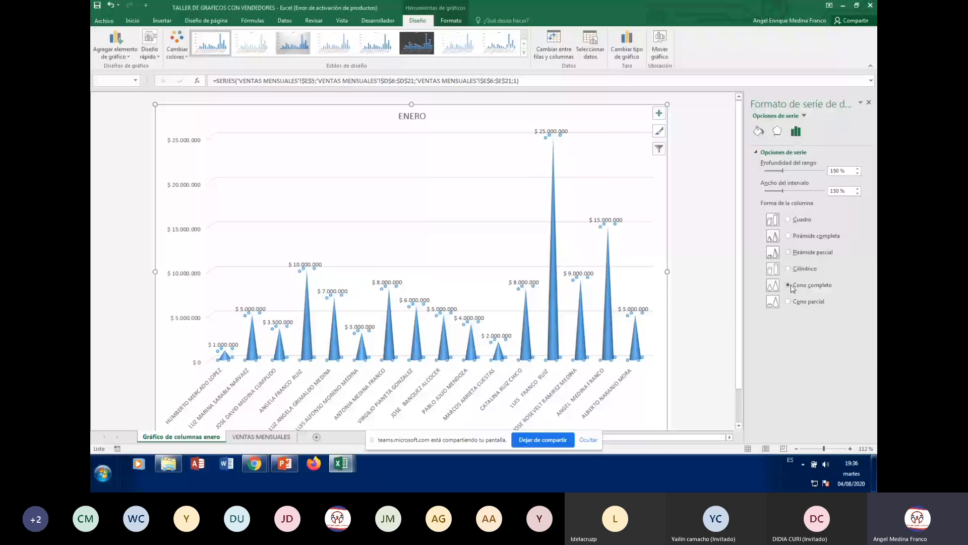
pyautogui.click(788, 302)
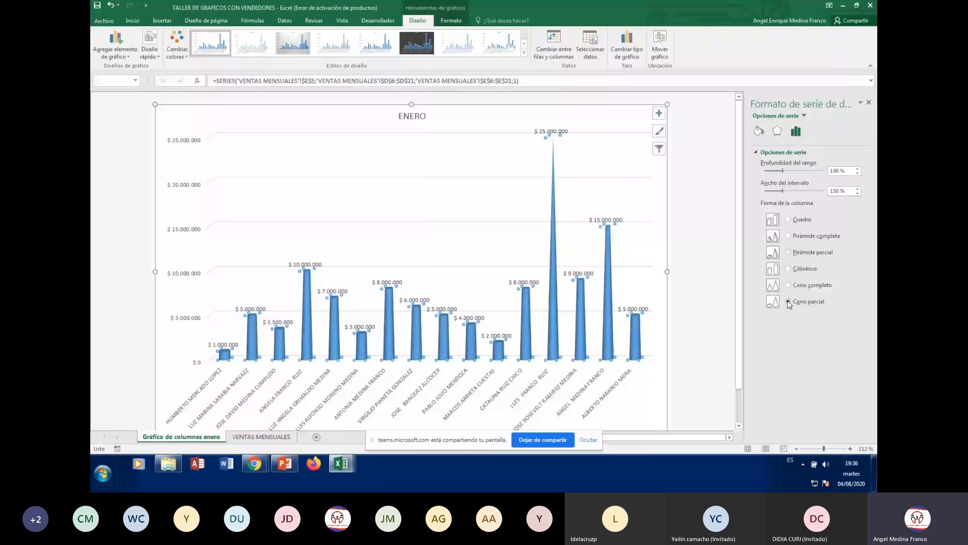
# - Return the ENERO columns to the box shape for comparison, then set their shape to Cilíndrico
pyautogui.click(788, 220)
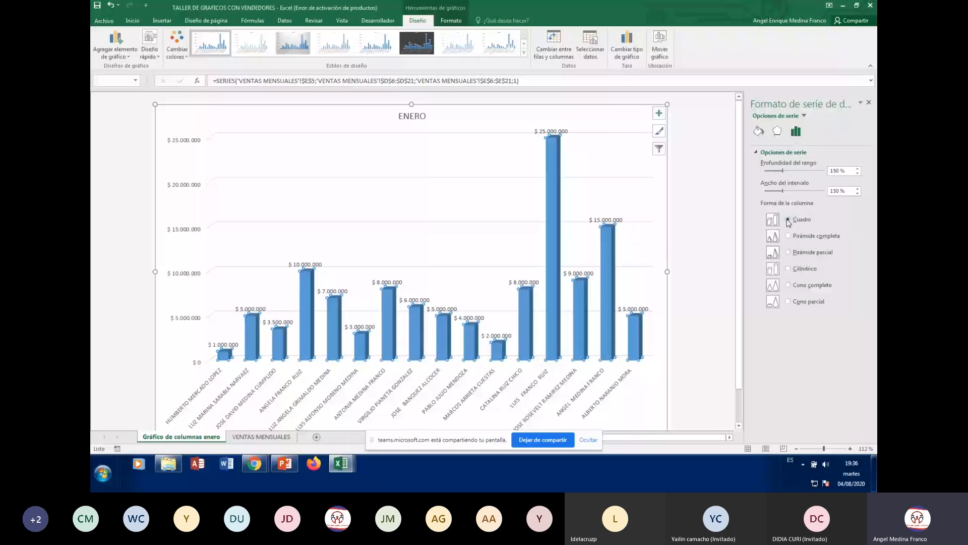
pyautogui.click(788, 269)
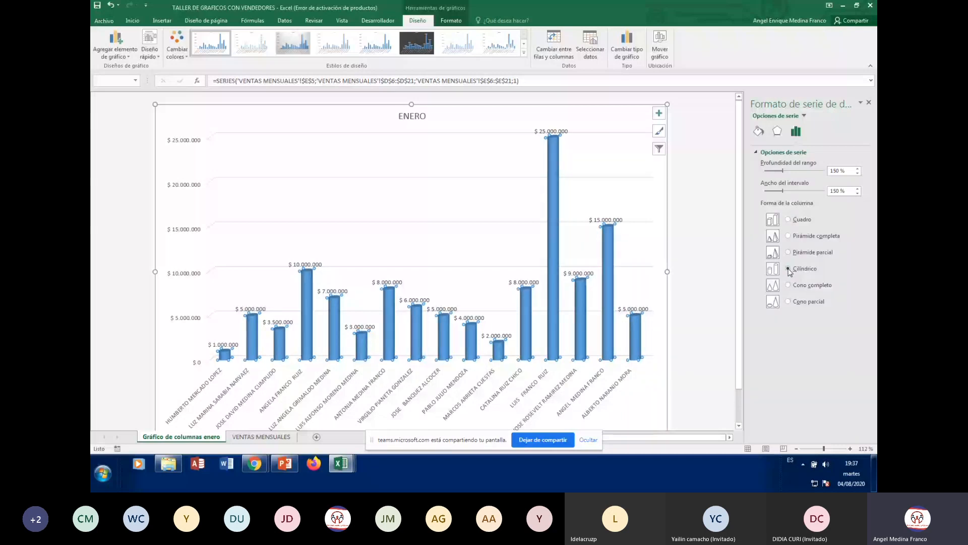
# - Try the ENERO columns without any fill, then give them a solid fill in standard green
pyautogui.click(758, 132)
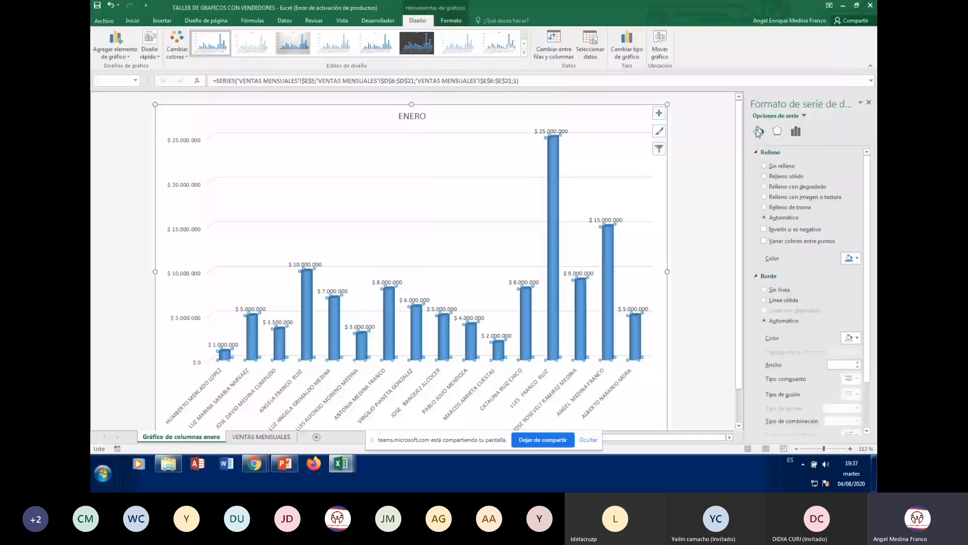
pyautogui.click(764, 166)
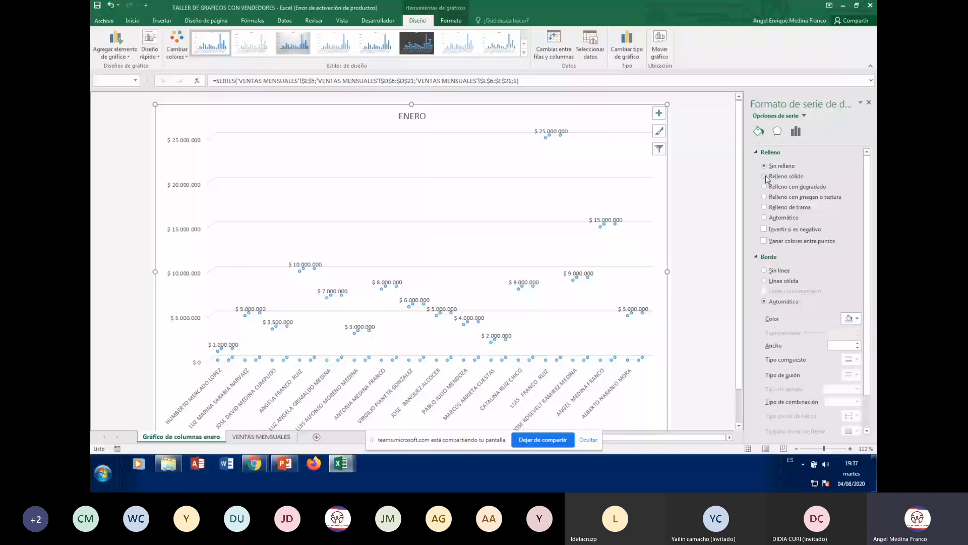
pyautogui.click(765, 176)
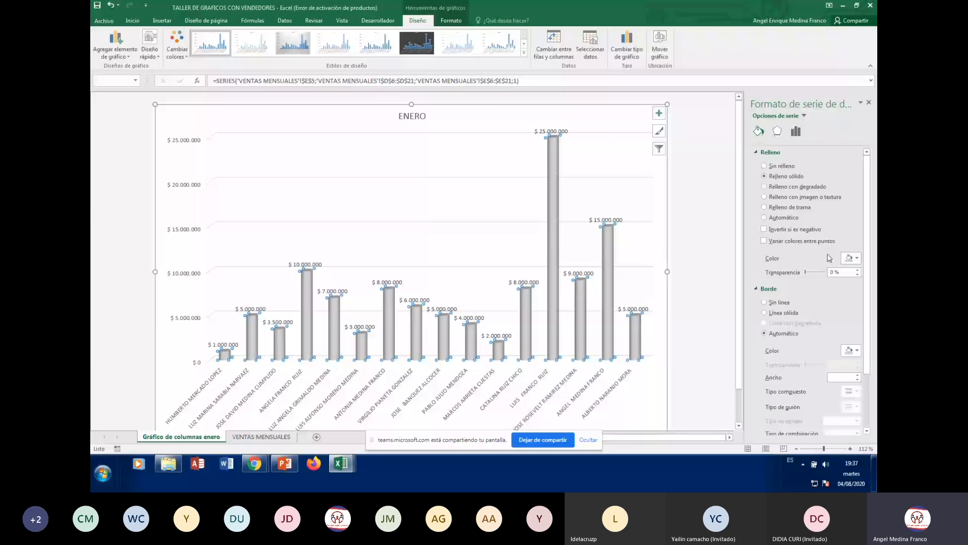
pyautogui.click(858, 259)
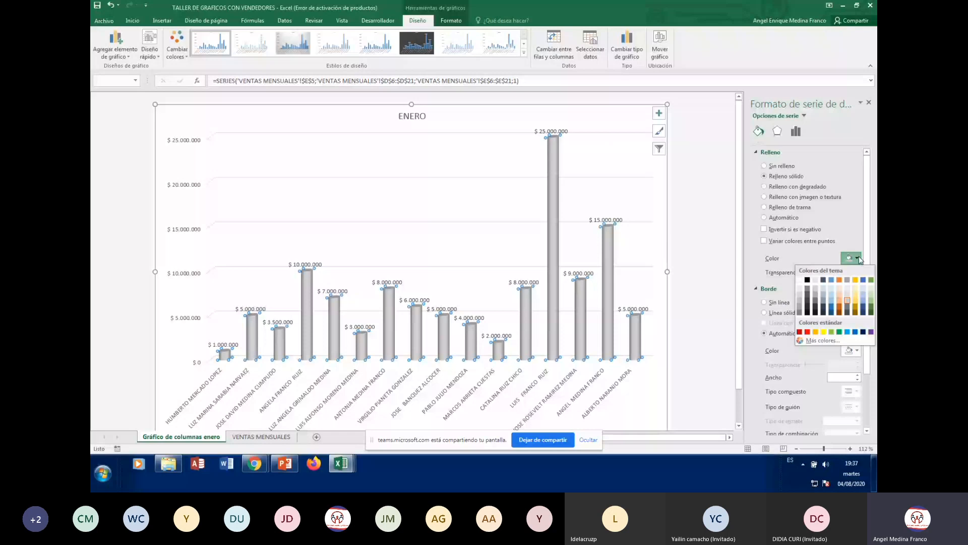
pyautogui.click(839, 332)
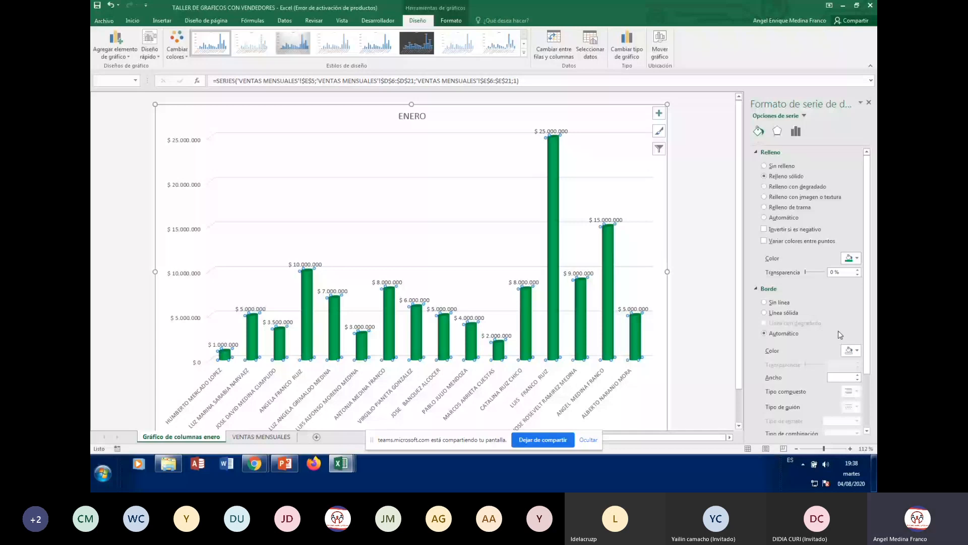
# - Recolor the solid fill of the ENERO columns in standard red and then in yellow
pyautogui.click(856, 258)
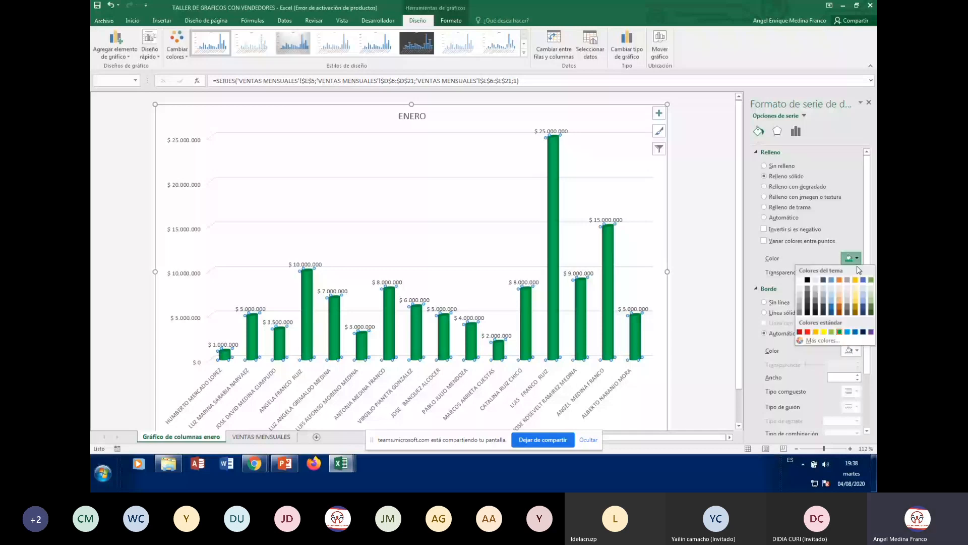
pyautogui.click(808, 332)
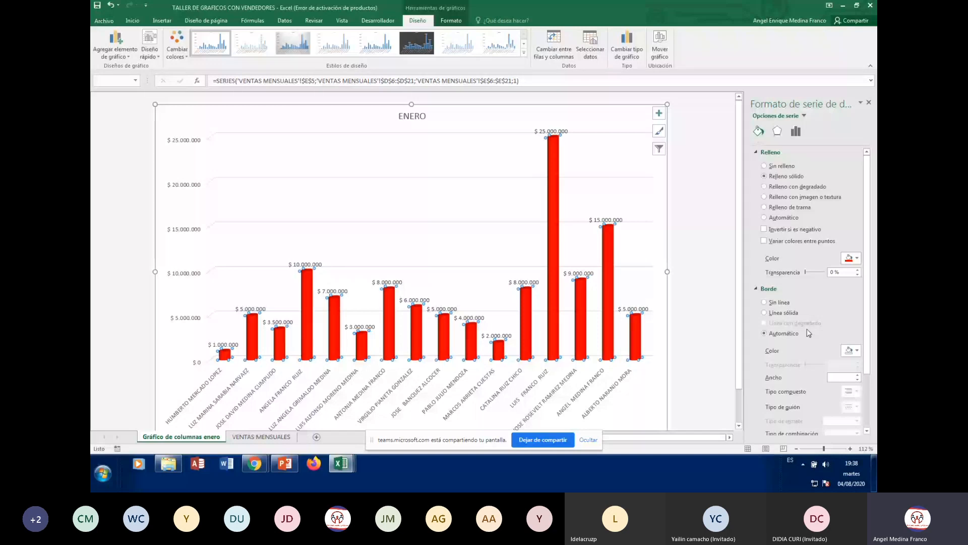
pyautogui.click(856, 258)
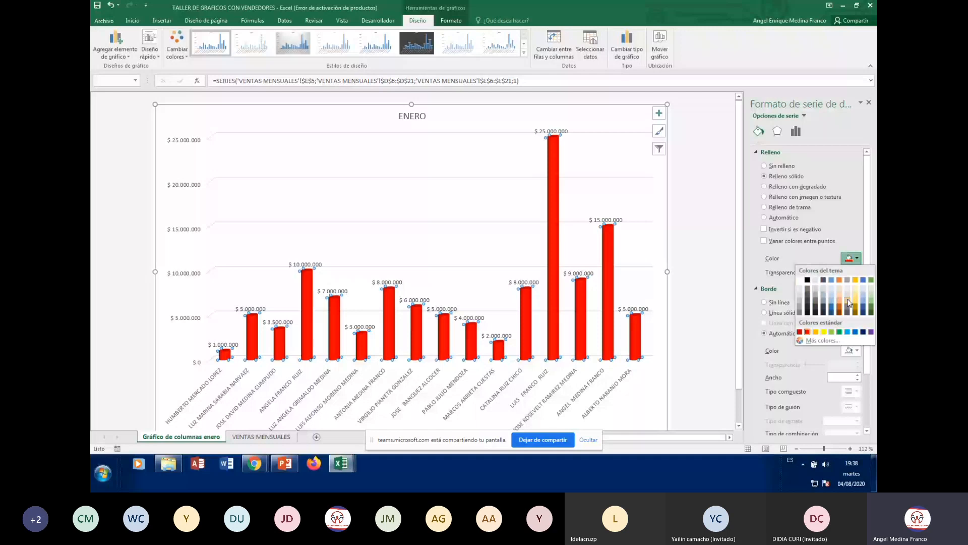
pyautogui.click(823, 331)
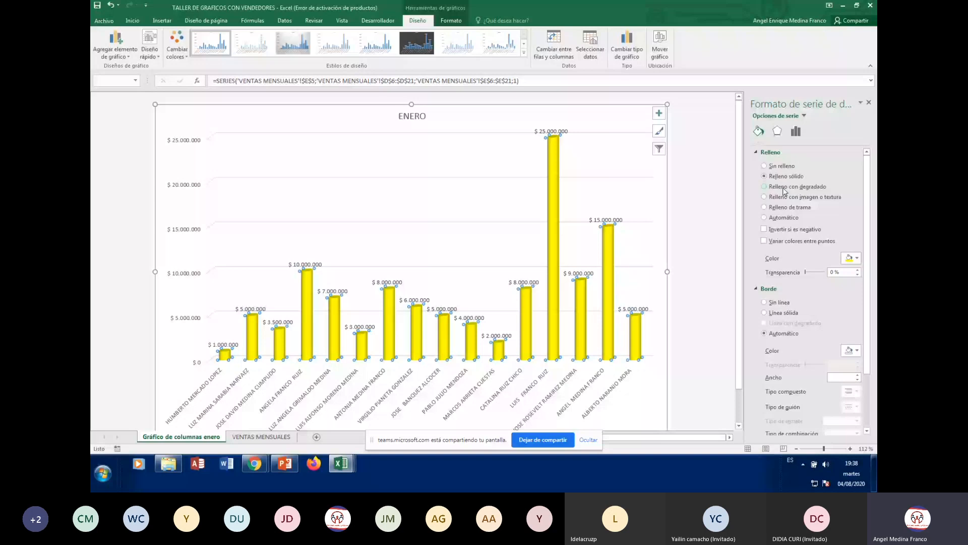
# - Apply a gradient fill to the ENERO columns, trying dark orange and dark blue for the first gradient stop before choosing red
pyautogui.click(764, 187)
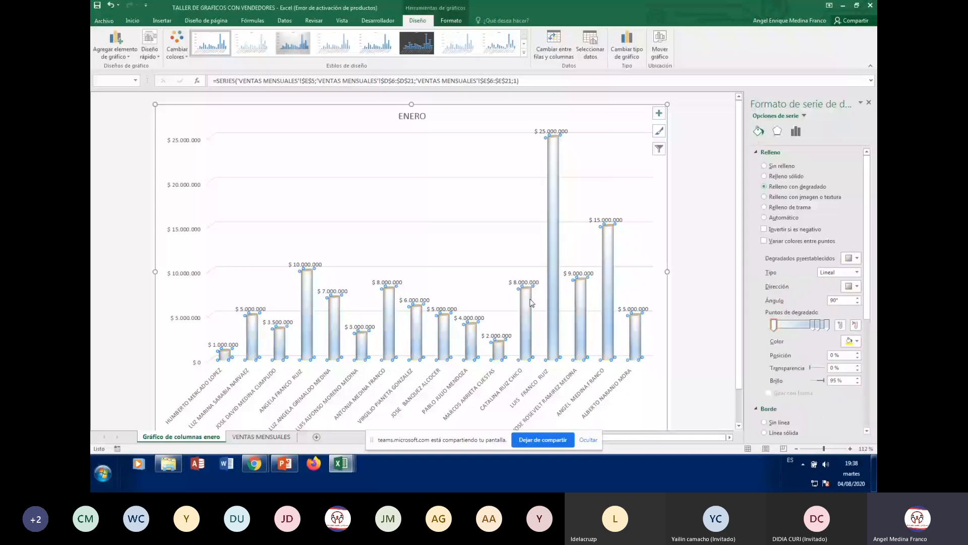
pyautogui.click(852, 341)
pyautogui.click(838, 392)
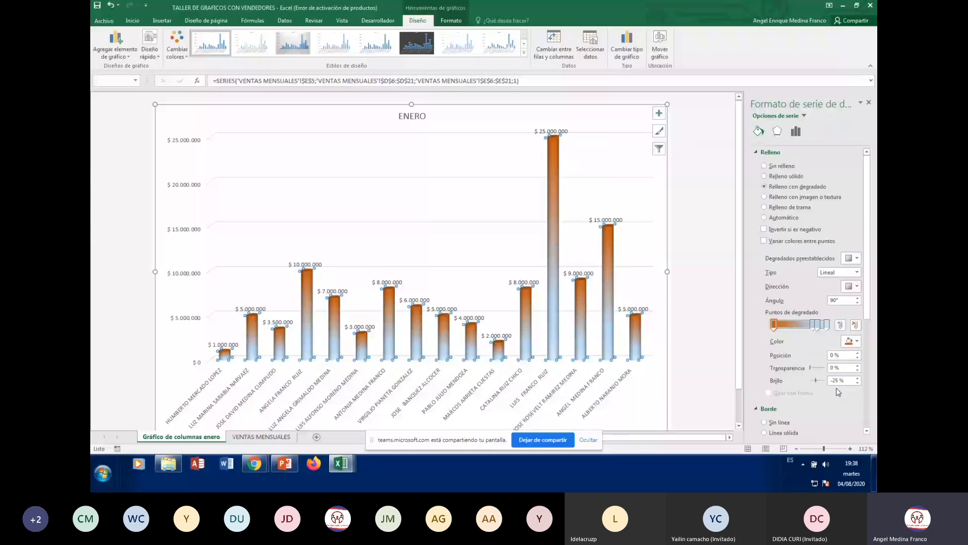
pyautogui.click(857, 341)
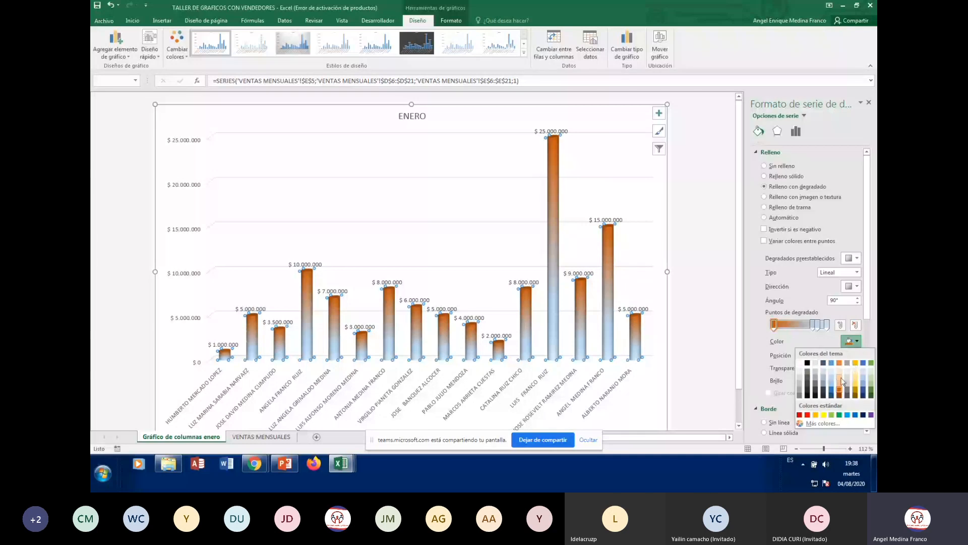
pyautogui.click(866, 345)
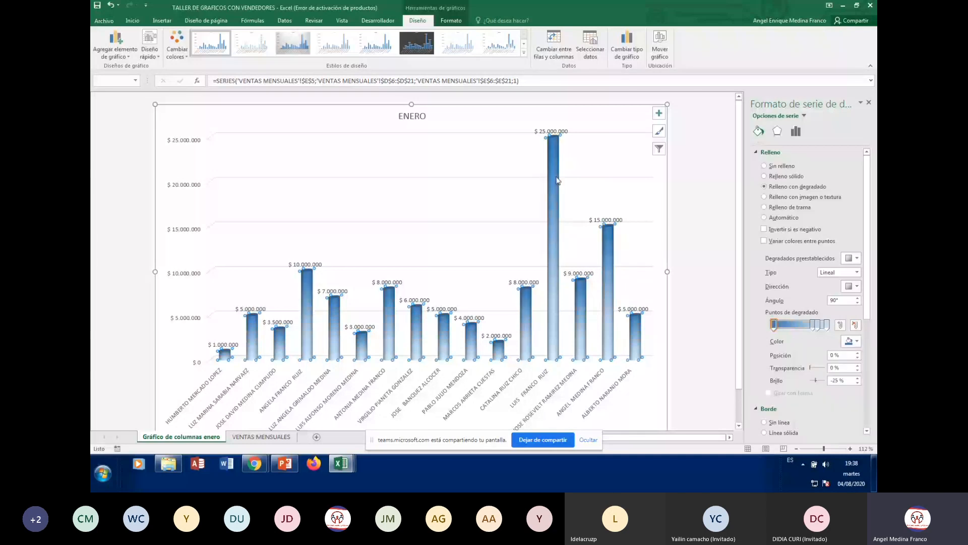
pyautogui.click(859, 342)
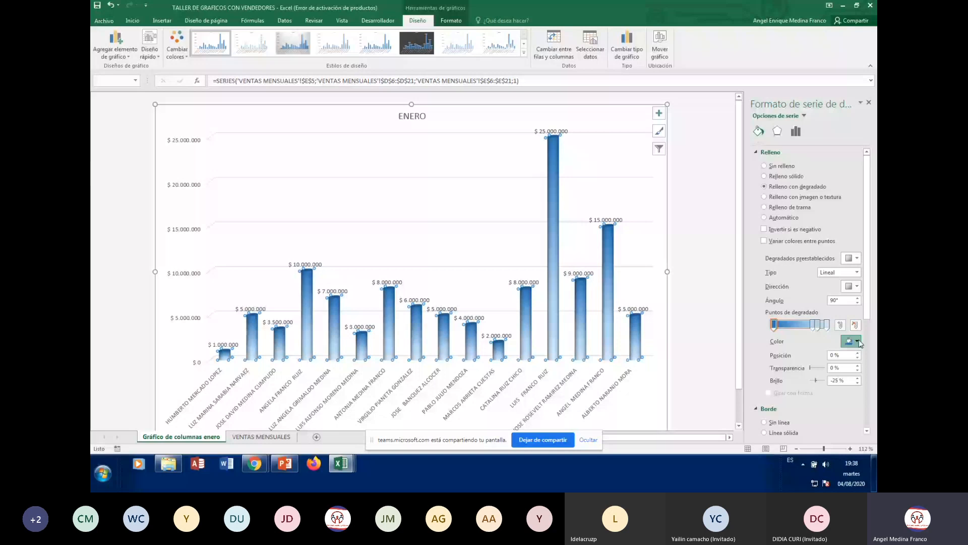
pyautogui.click(752, 391)
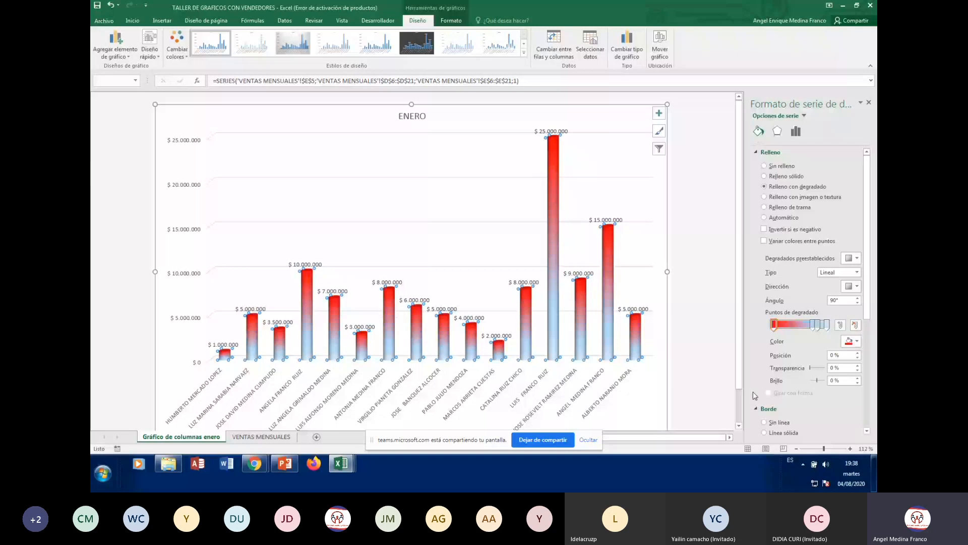
# - Change the ENERO columns' gradient type to Radial and check the other available gradient types
pyautogui.click(857, 273)
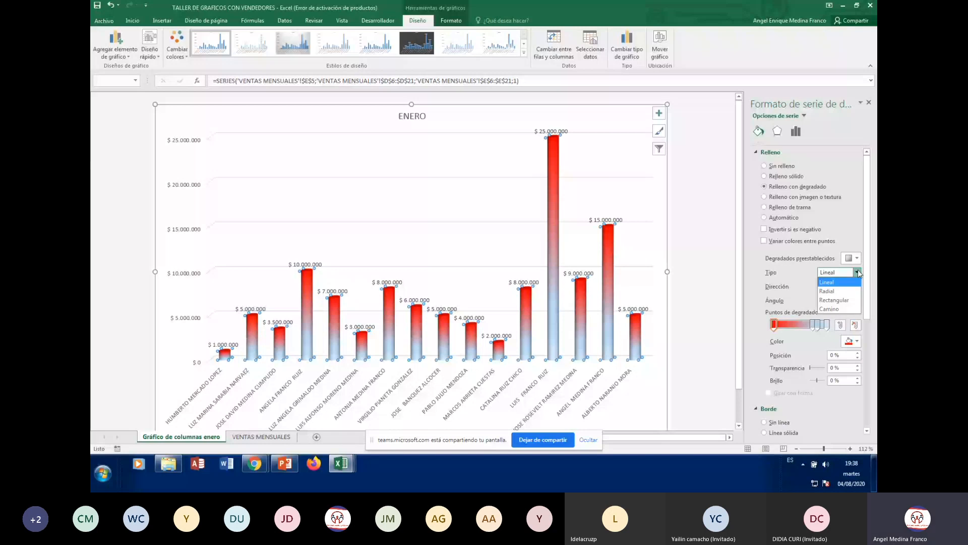
pyautogui.click(855, 291)
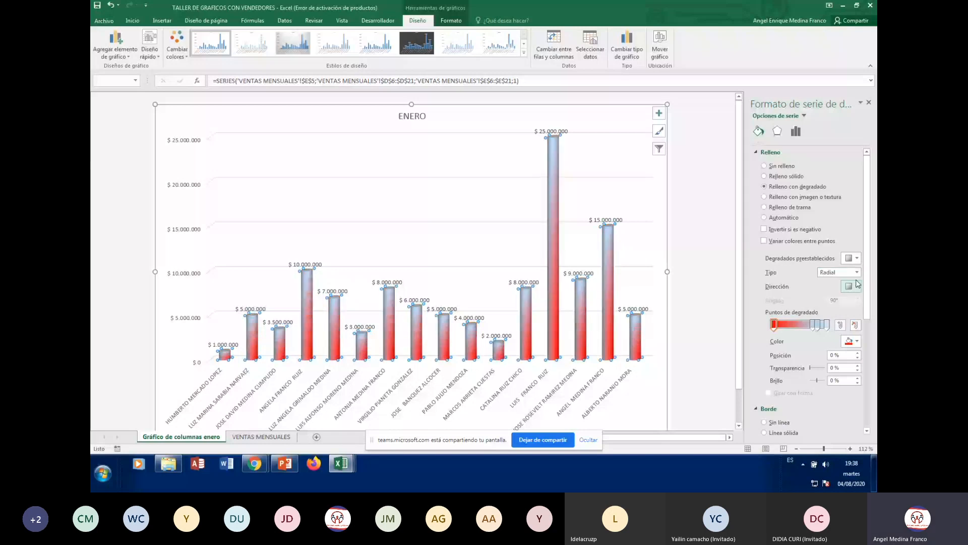
pyautogui.click(856, 273)
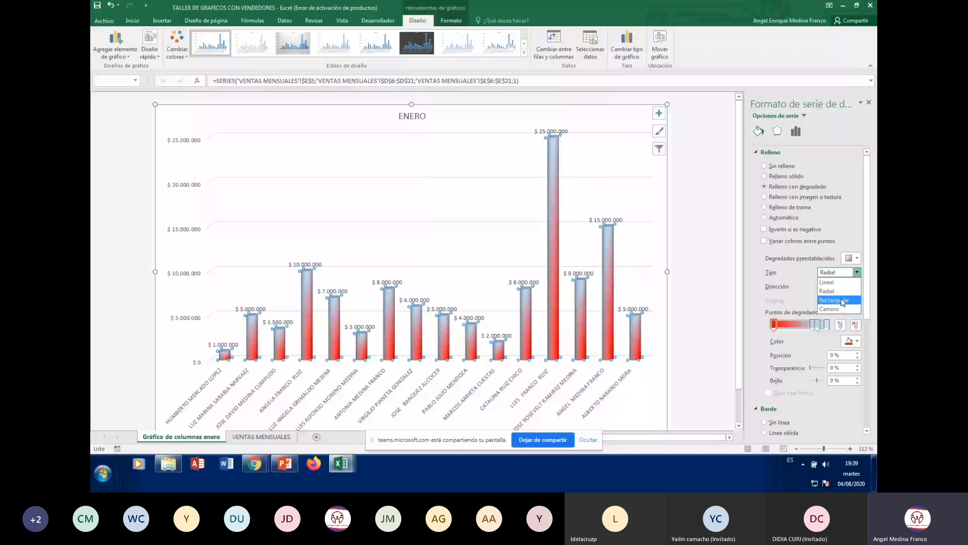
# - Try a blue preset gradient on the ENERO columns, then apply the gold preset Degradado medio - Énfasis 4
pyautogui.click(858, 258)
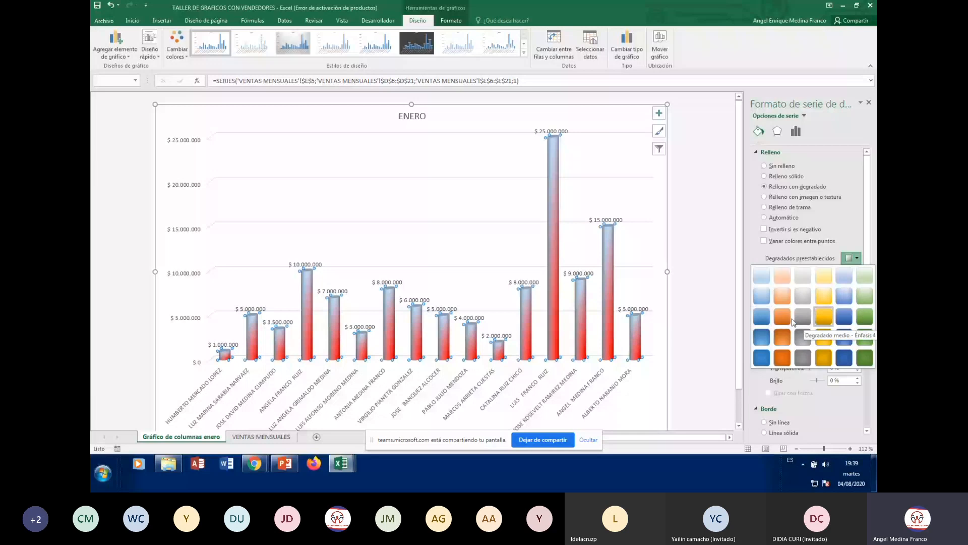
pyautogui.click(837, 316)
pyautogui.click(856, 258)
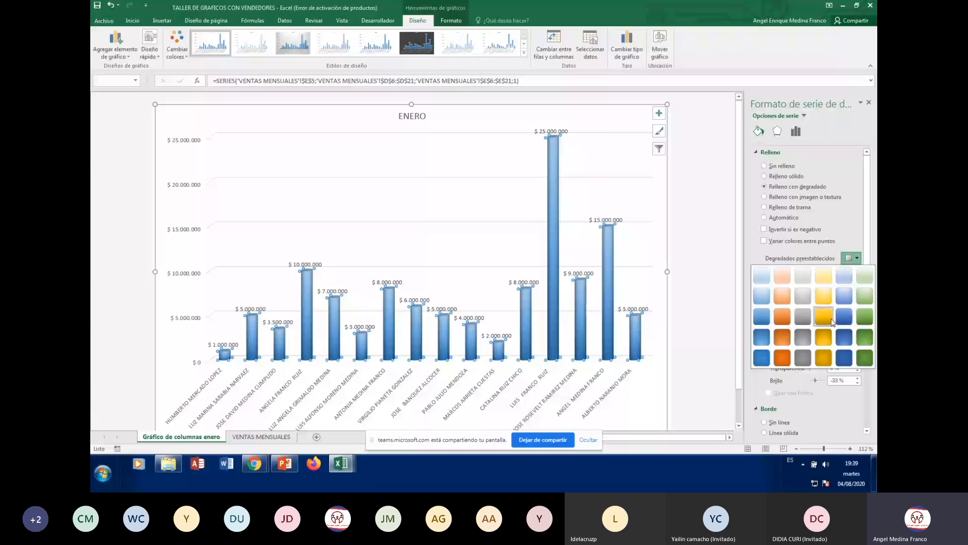
pyautogui.click(823, 317)
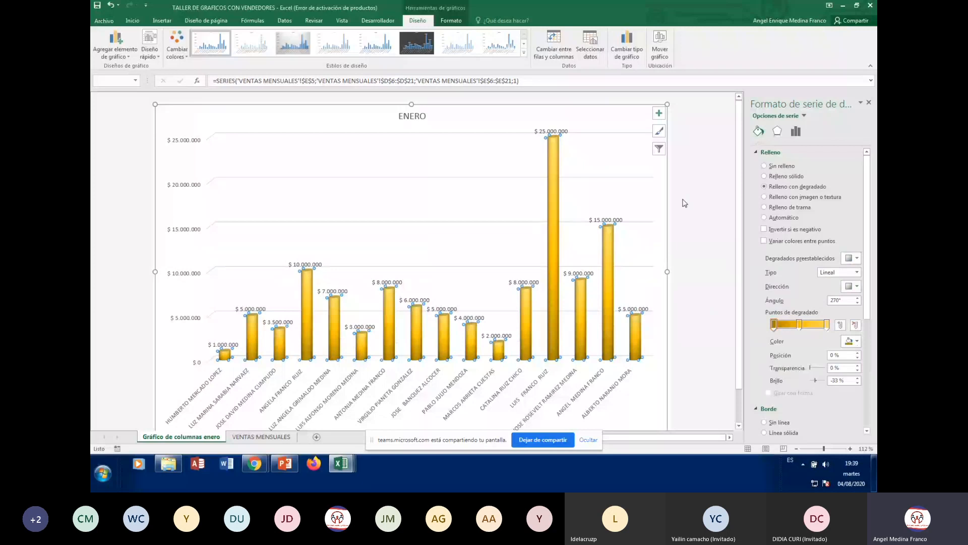
# - Switch the ENERO columns' fill to Relleno con imagen o textura
pyautogui.click(818, 200)
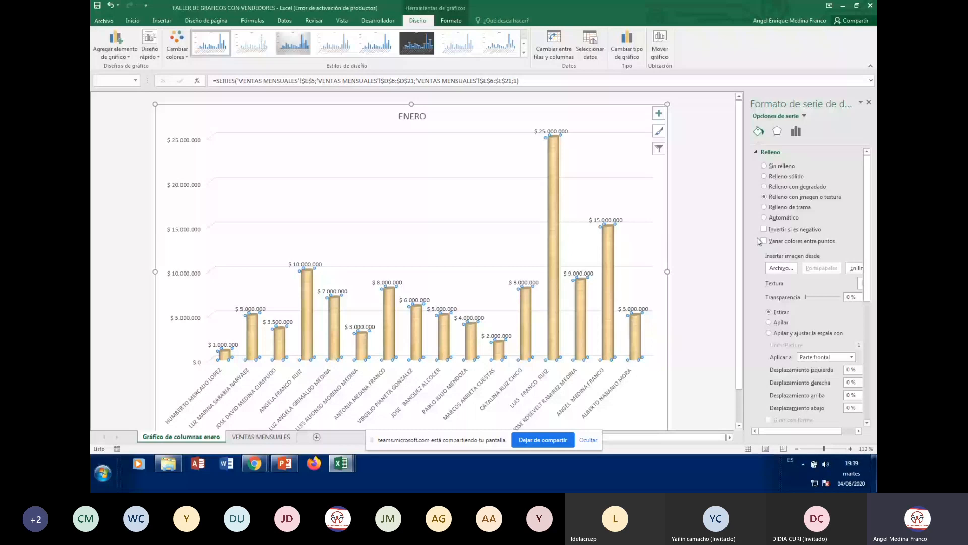
# - Switch the ENERO columns to Relleno de trama and try two of the yellow patterns
pyautogui.click(786, 207)
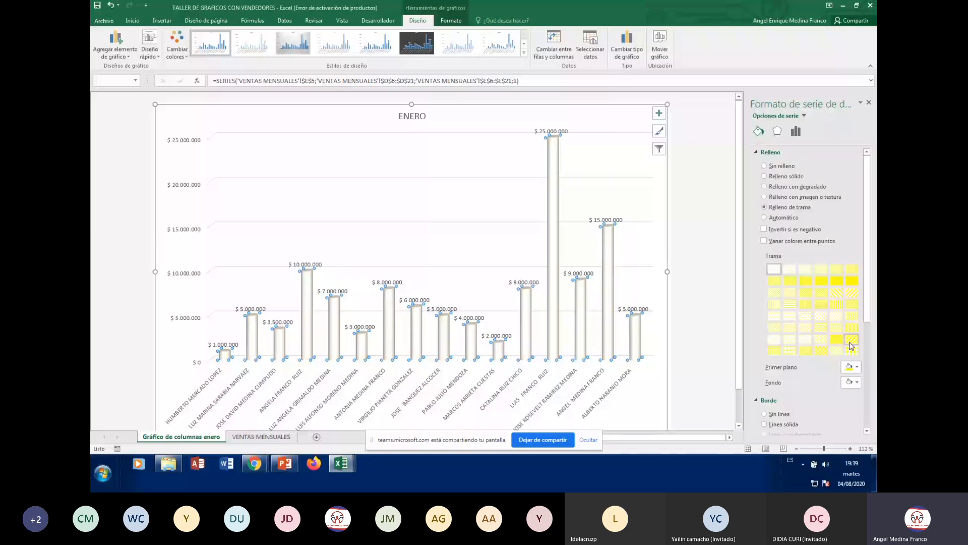
pyautogui.click(852, 304)
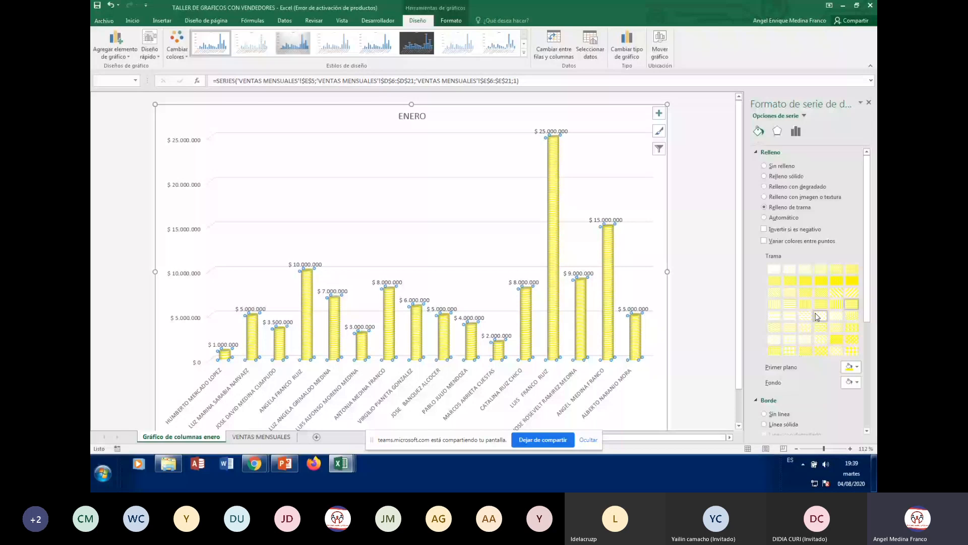
pyautogui.click(788, 305)
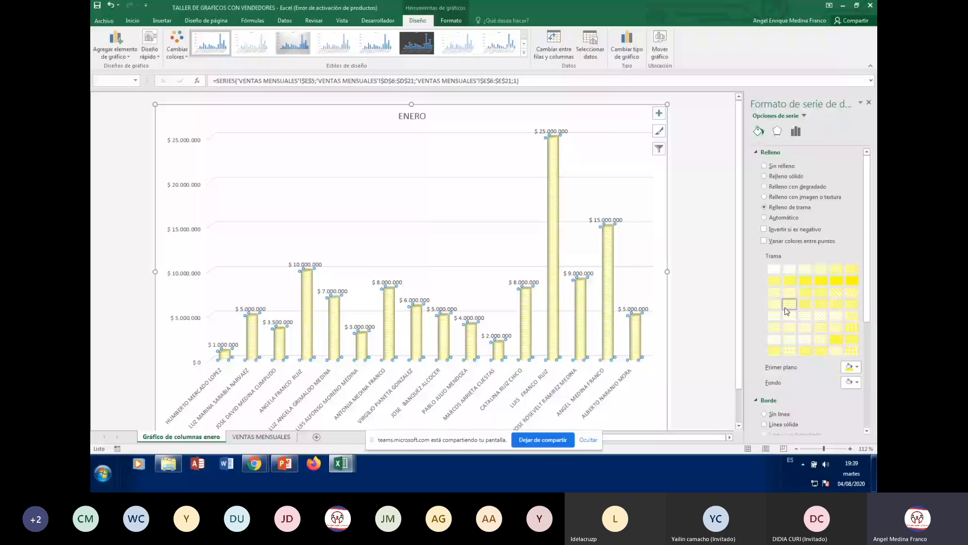
# - Make the ENERO columns vary in colour by point and deselect the chart to review it
pyautogui.click(764, 241)
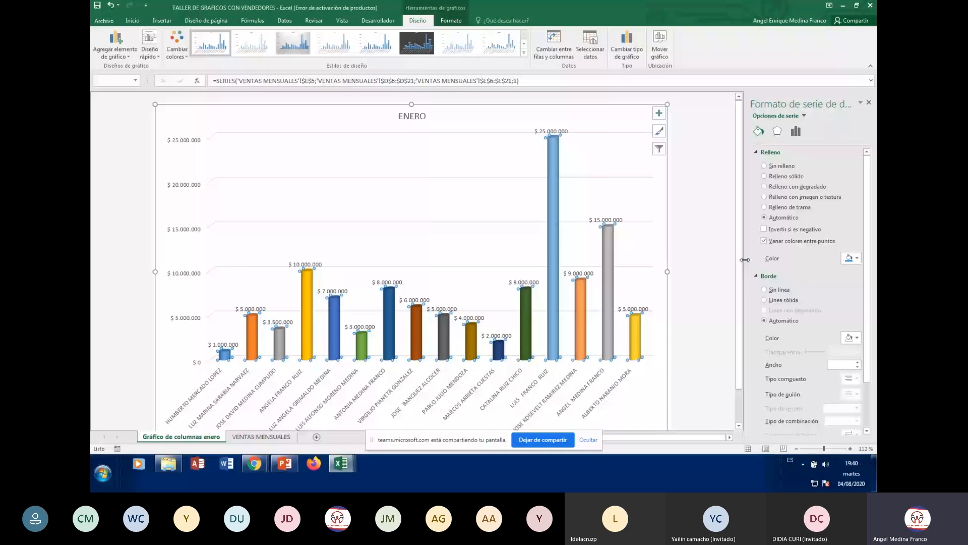
pyautogui.click(699, 299)
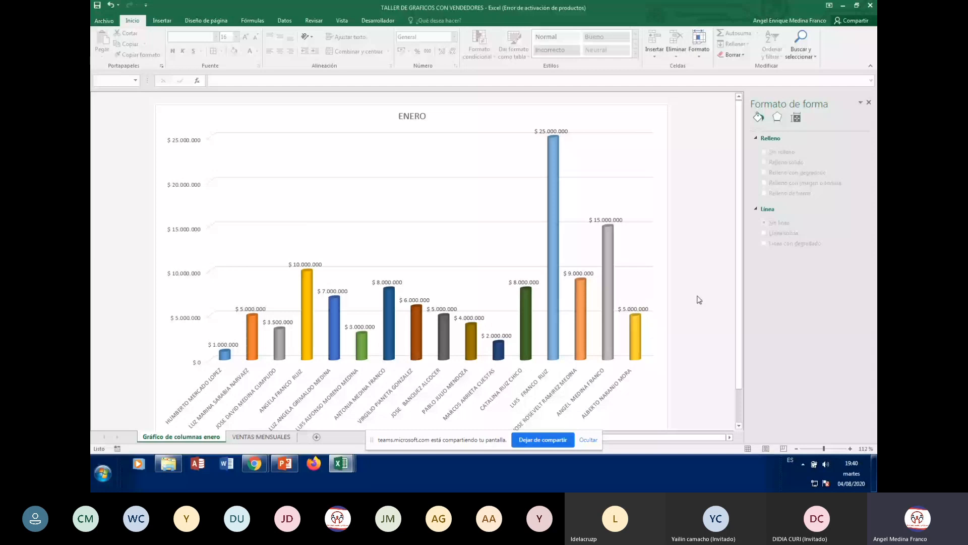
pyautogui.scroll(-1, 708, 307)
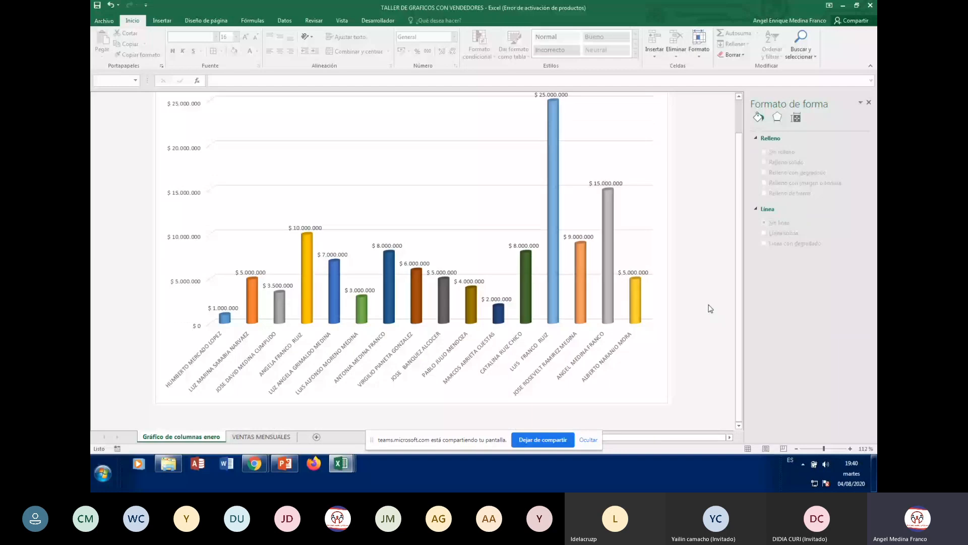
pyautogui.scroll(1, 707, 310)
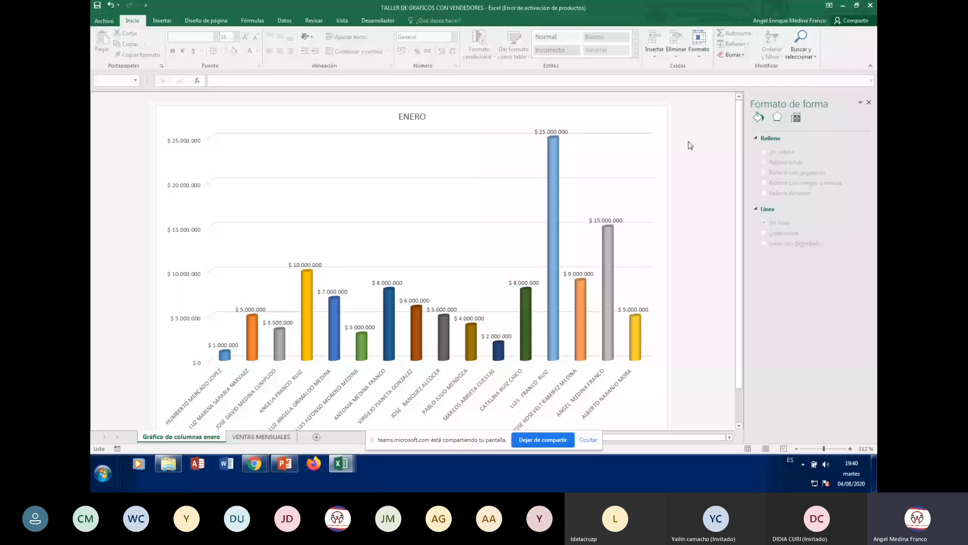
# - Give the chart area a solid fill, trying light blue before choosing light green
pyautogui.click(411, 145)
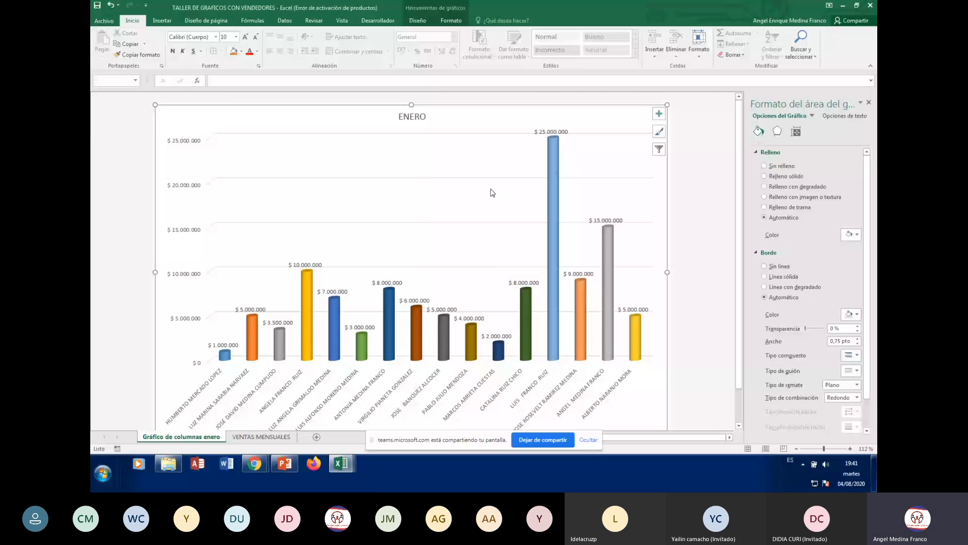
pyautogui.click(764, 176)
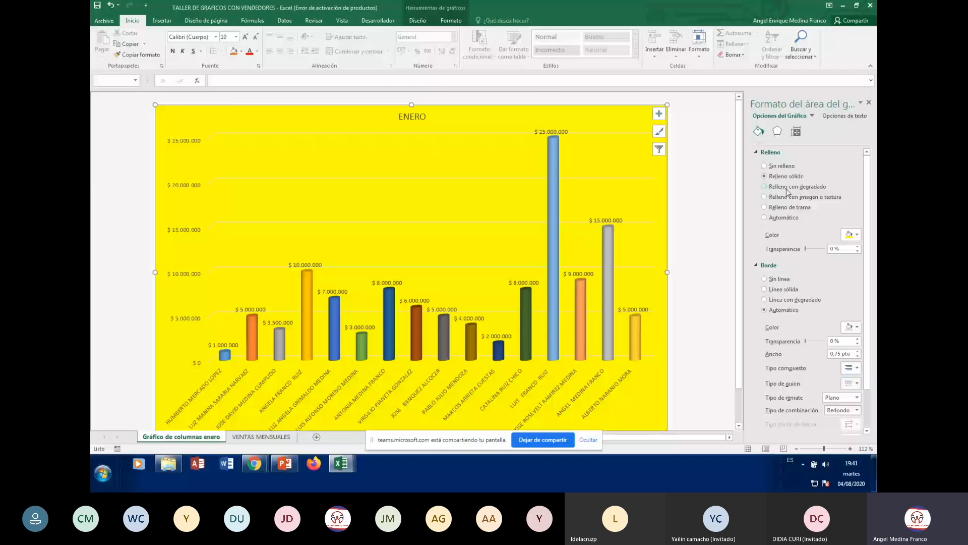
pyautogui.click(856, 235)
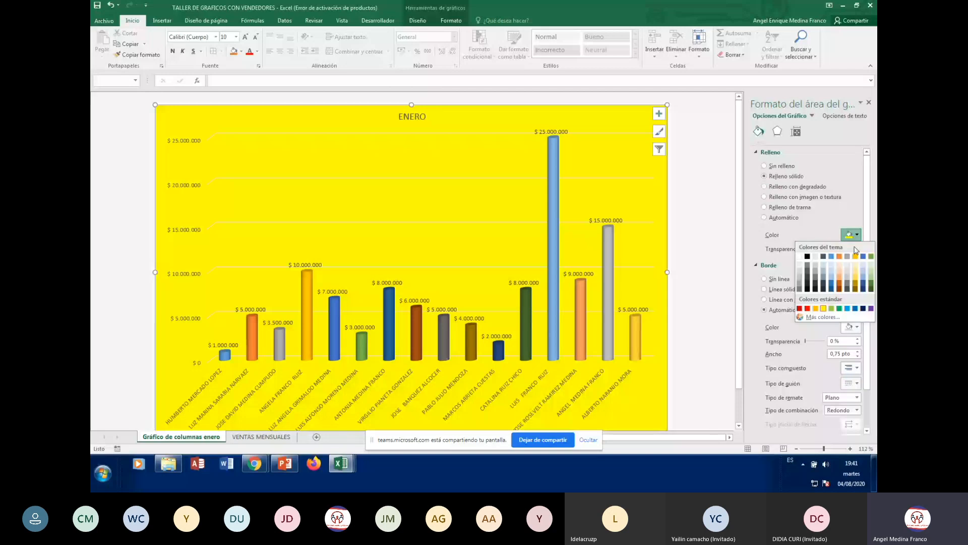
pyautogui.click(847, 308)
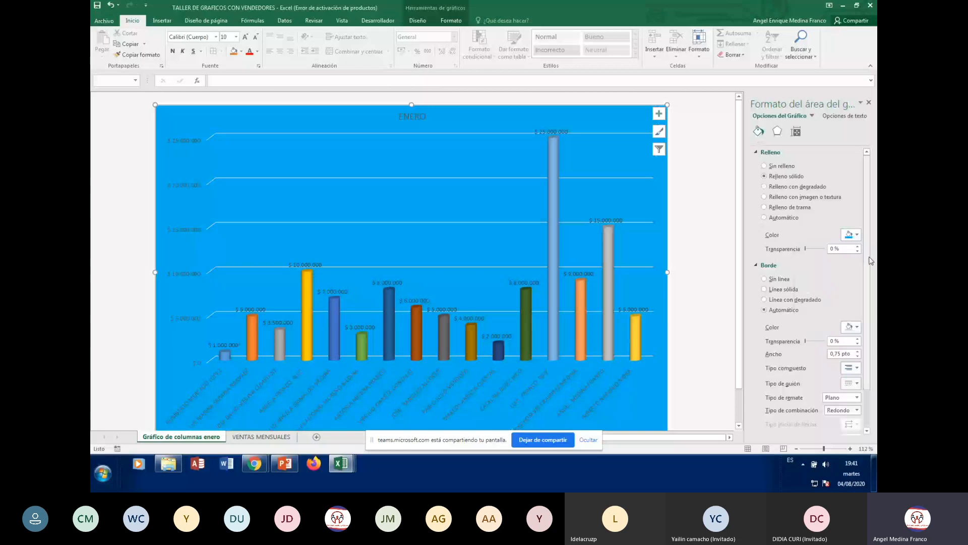
pyautogui.click(856, 235)
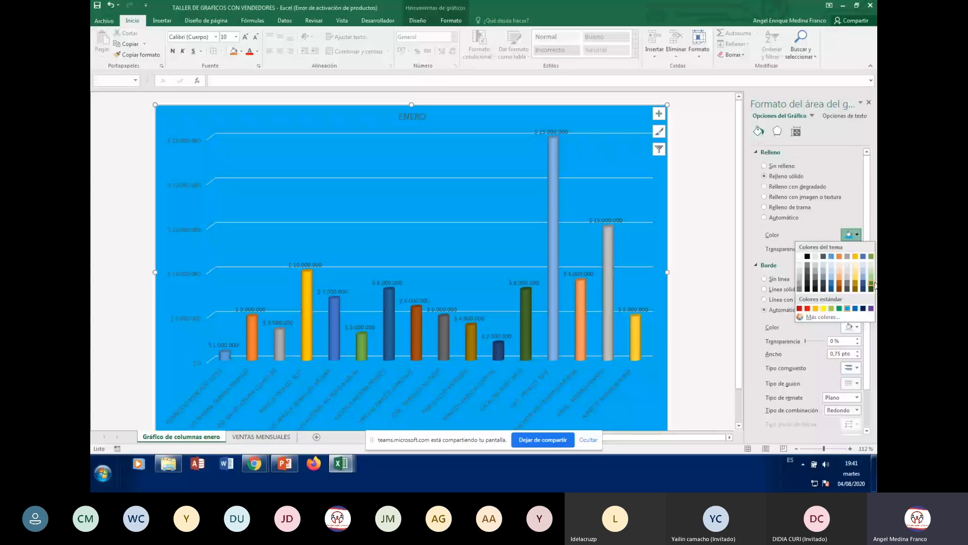
pyautogui.click(871, 275)
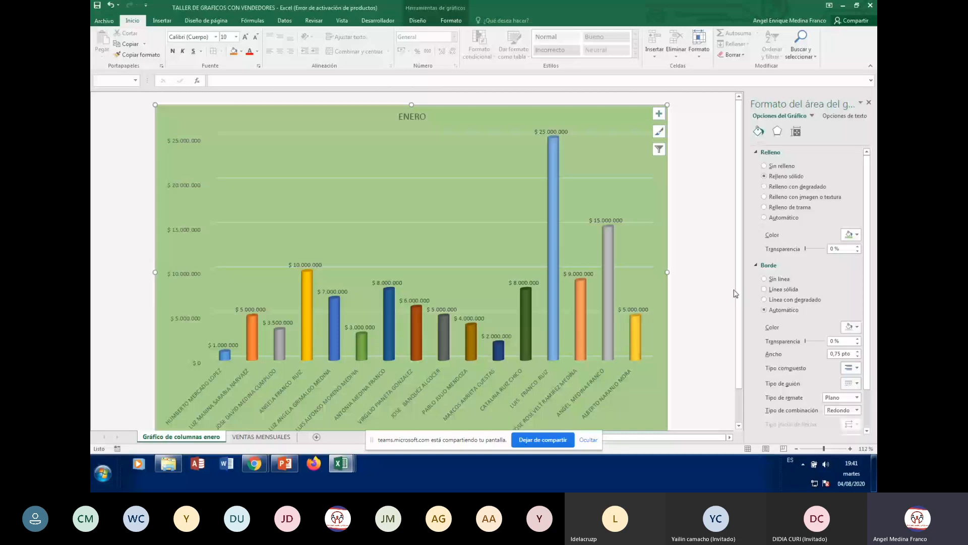
# - Try a gradient fill on the column chart's background, then apply Relleno con imagen o textura to it
pyautogui.click(797, 187)
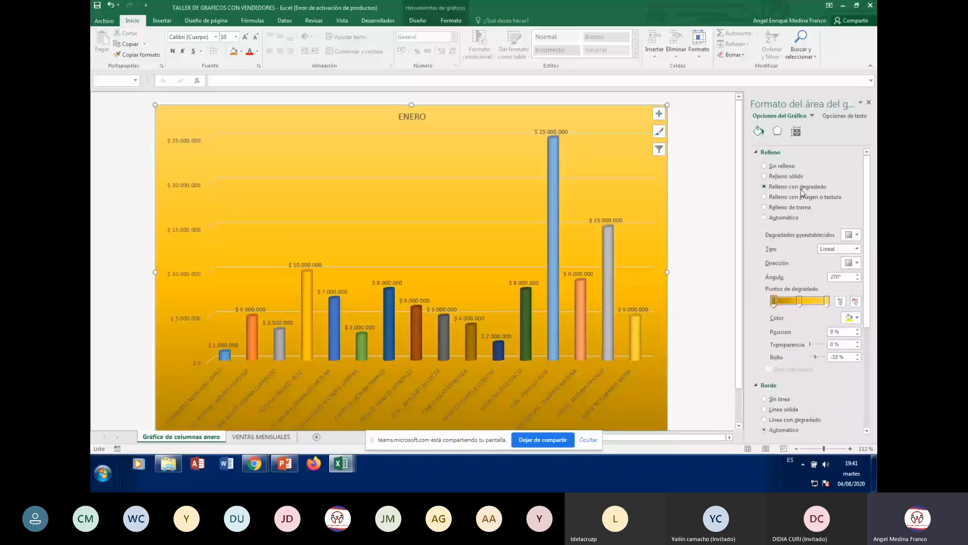
pyautogui.click(803, 198)
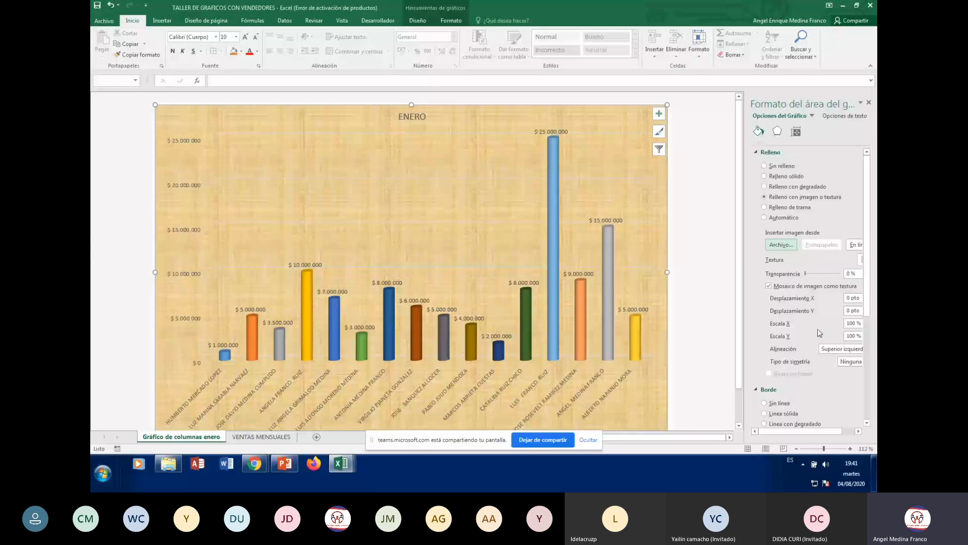
pyautogui.click(720, 248)
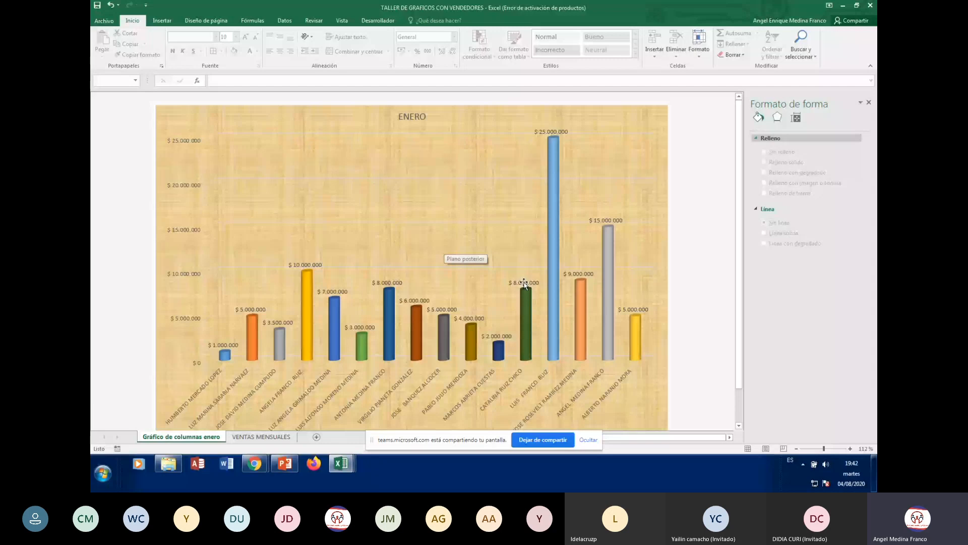
# - Insert a 3-D clustered bar chart from the NOMBRE COMPLETO and ENERO data on the VENTAS MENSUALES sheet
pyautogui.click(247, 437)
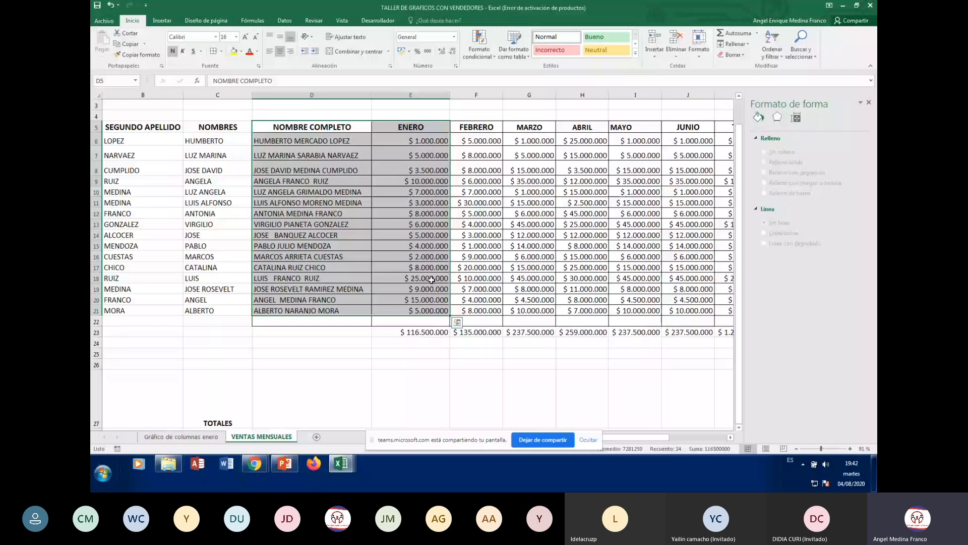
pyautogui.scroll(1, 173, 9)
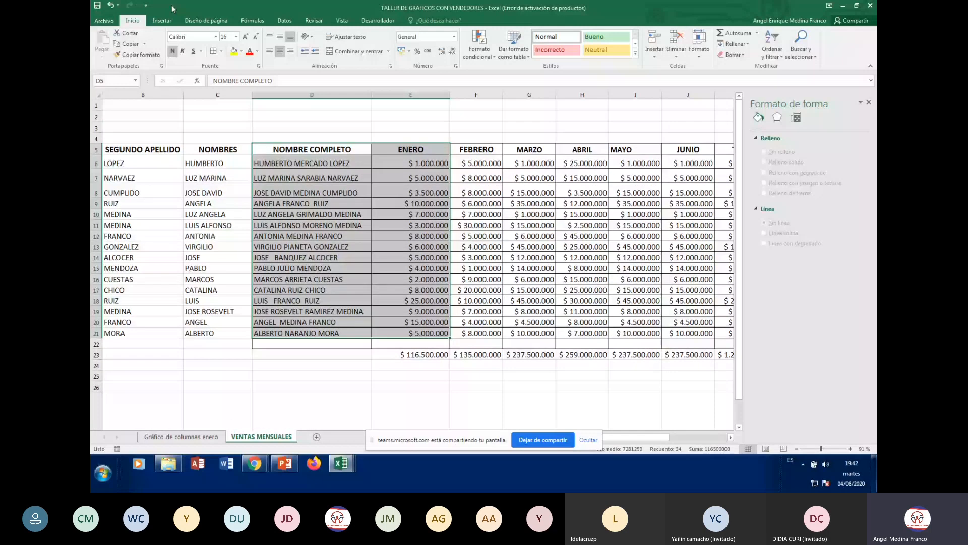
pyautogui.click(162, 20)
pyautogui.click(459, 34)
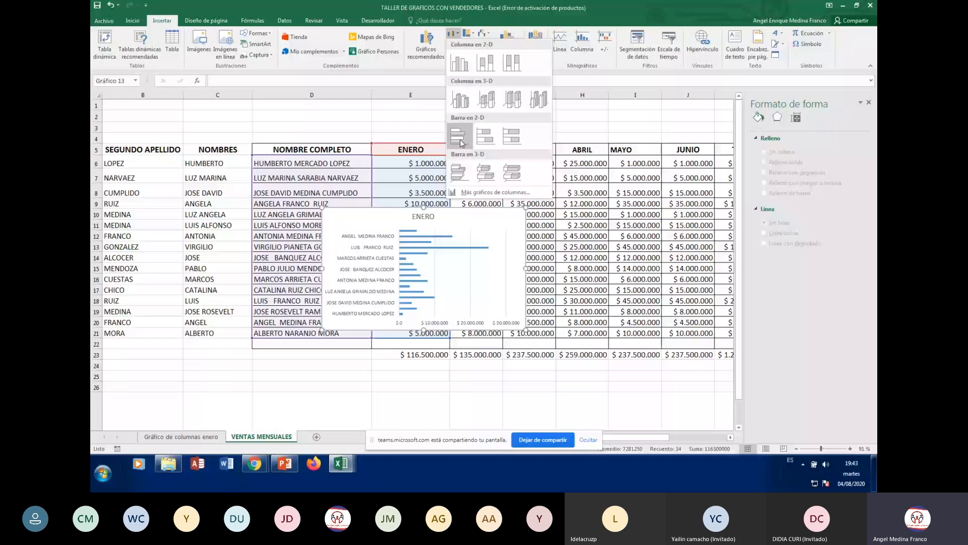
pyautogui.click(457, 174)
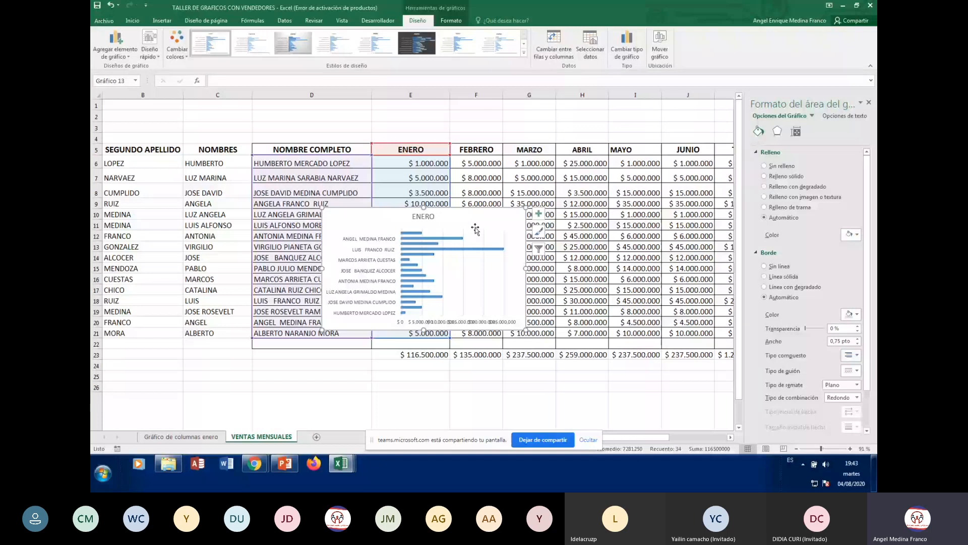
# - Move the bar chart to a new sheet named Gráfico de barras Enero
pyautogui.click(659, 45)
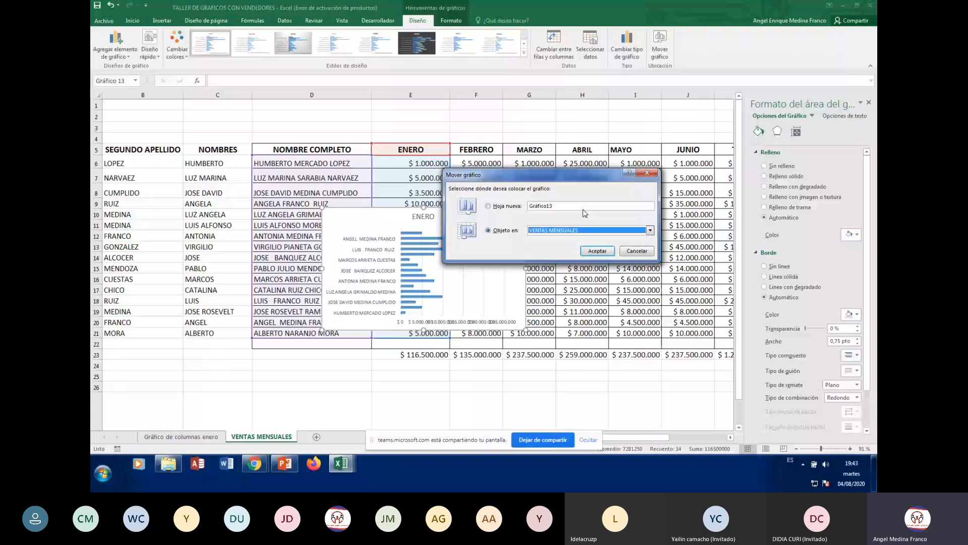
pyautogui.click(580, 208)
pyautogui.press('BackSpace')
pyautogui.press('BackSpace')
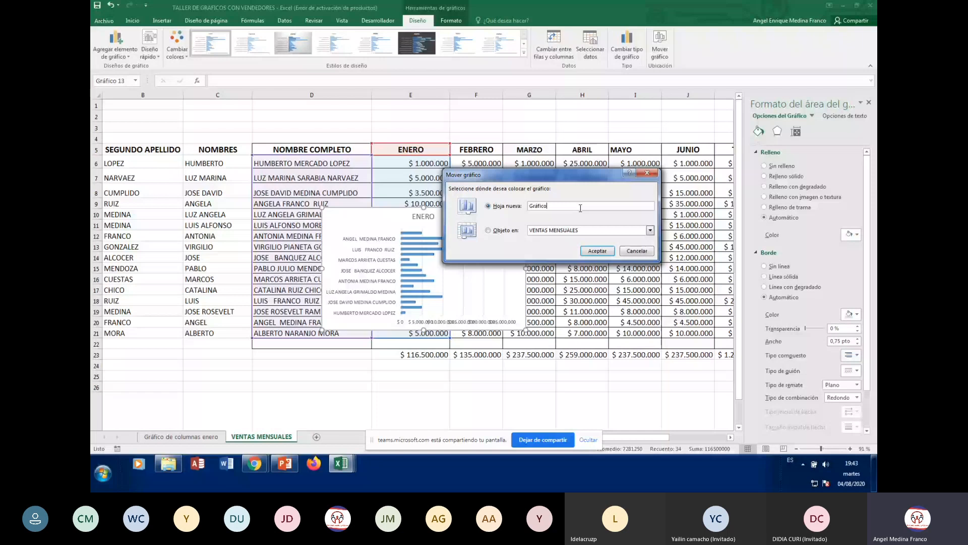
pyautogui.write('de barras Enero')
pyautogui.click(596, 252)
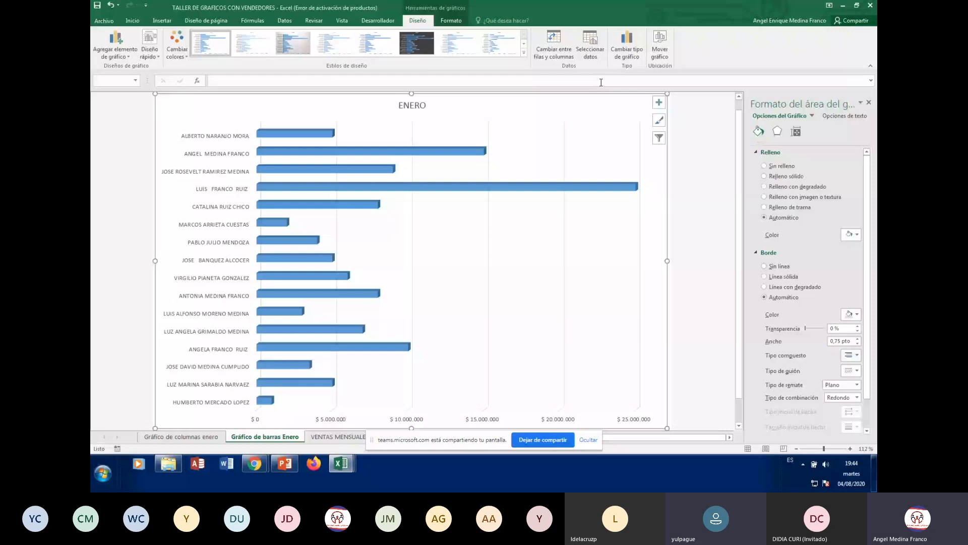
# - Try solid and gradient fills on the ENERO bars, then make their colours vary by point
pyautogui.moveTo(489, 193)
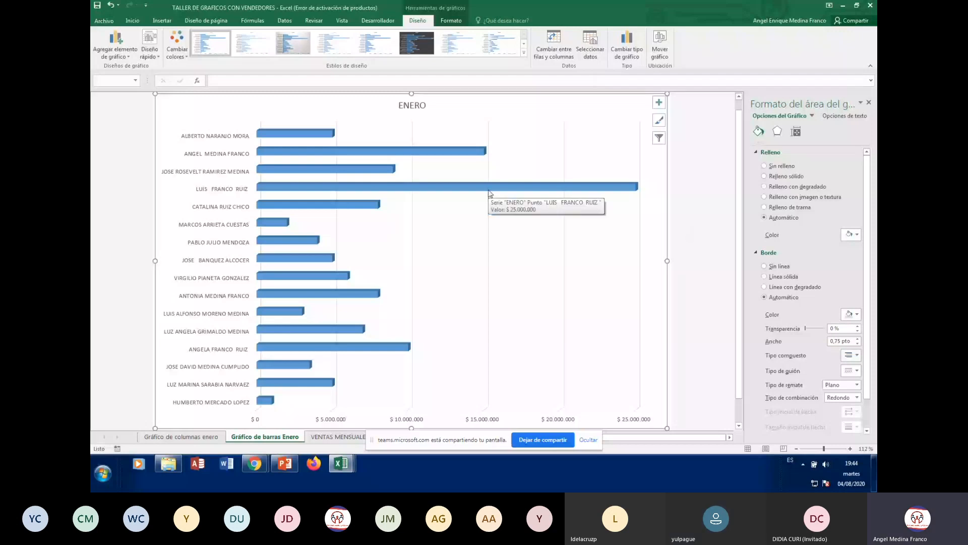
pyautogui.click(489, 193)
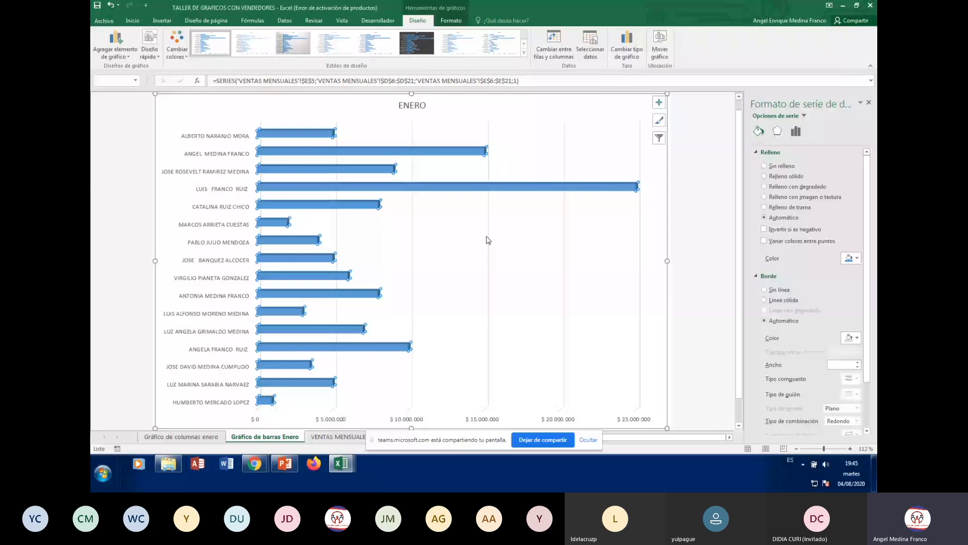
pyautogui.click(764, 176)
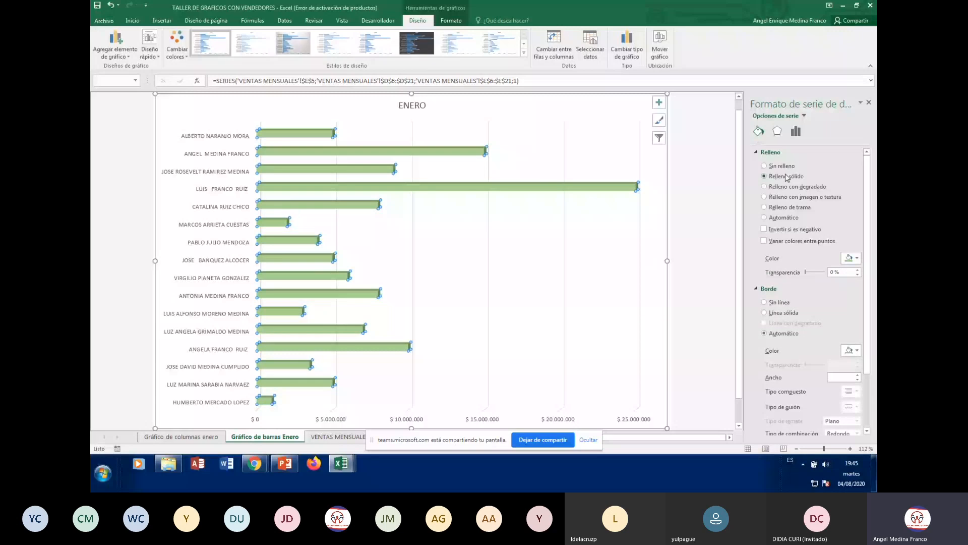
pyautogui.click(786, 187)
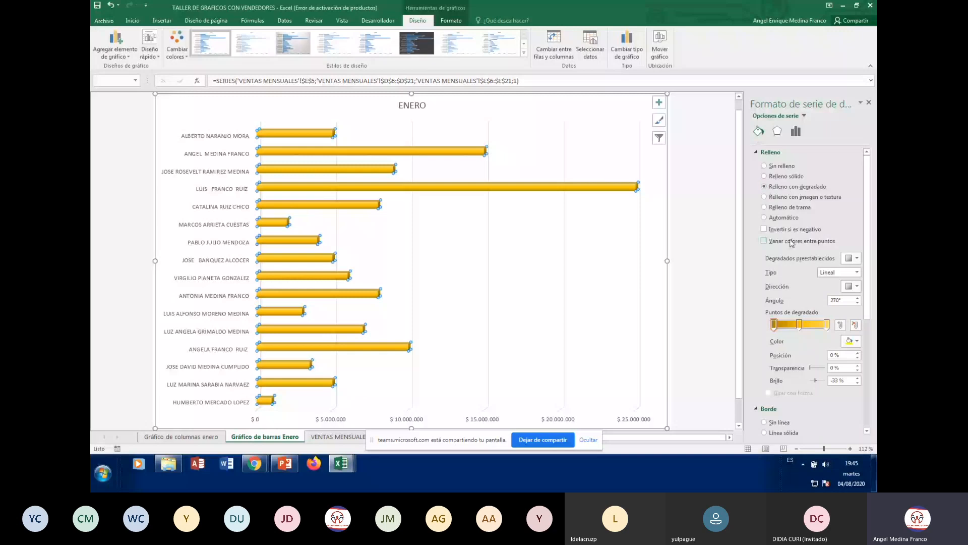
pyautogui.click(765, 241)
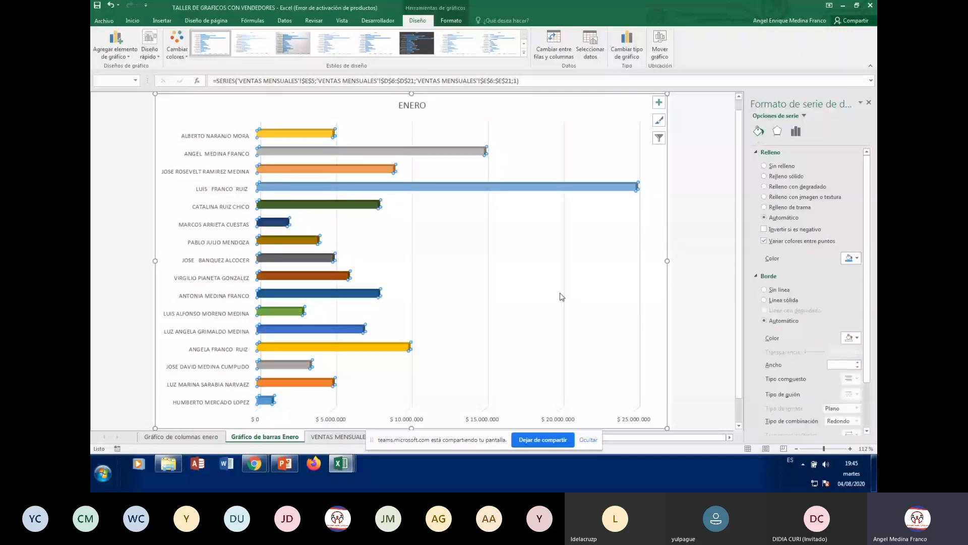
# - Add data labels to the ENERO bars and deselect the chart to review it
pyautogui.rightClick(583, 187)
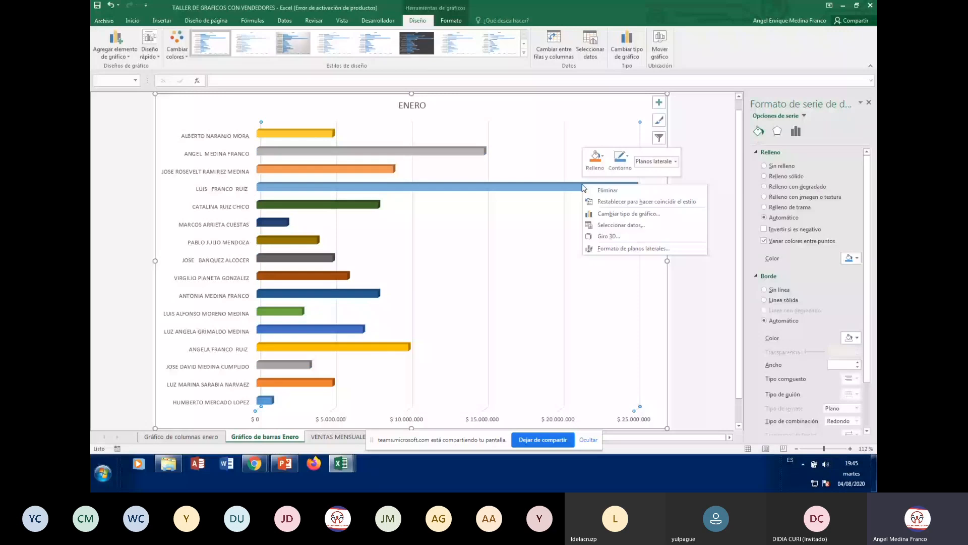
pyautogui.click(523, 211)
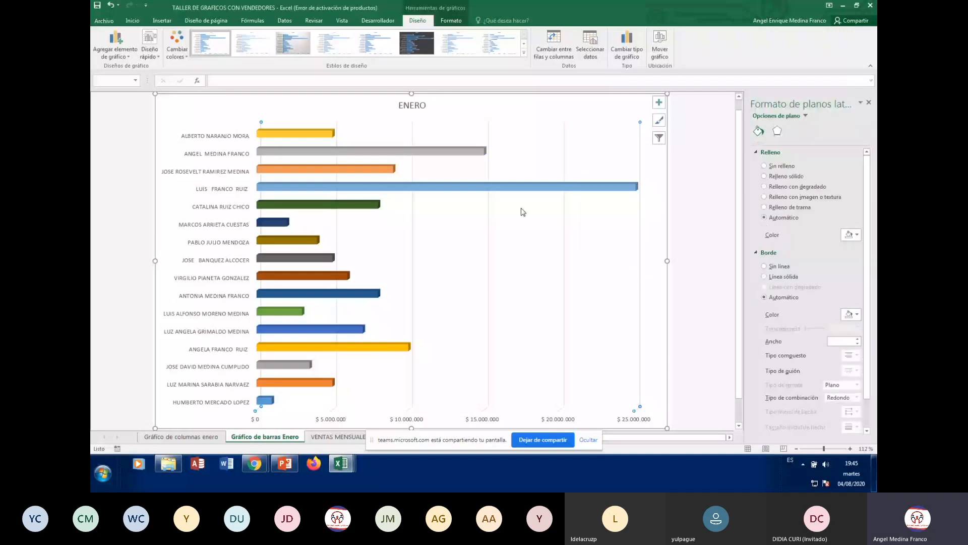
pyautogui.rightClick(506, 186)
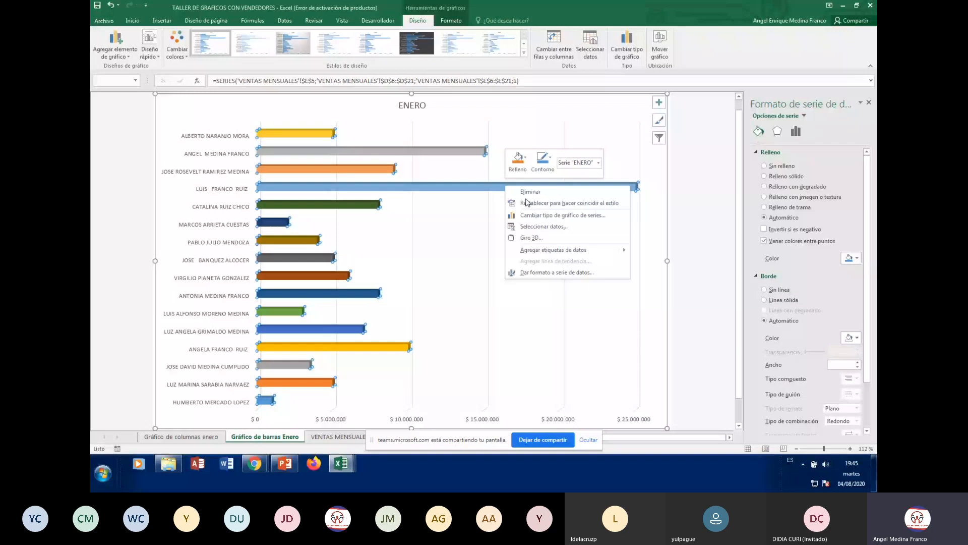
pyautogui.moveTo(605, 249)
pyautogui.click(677, 250)
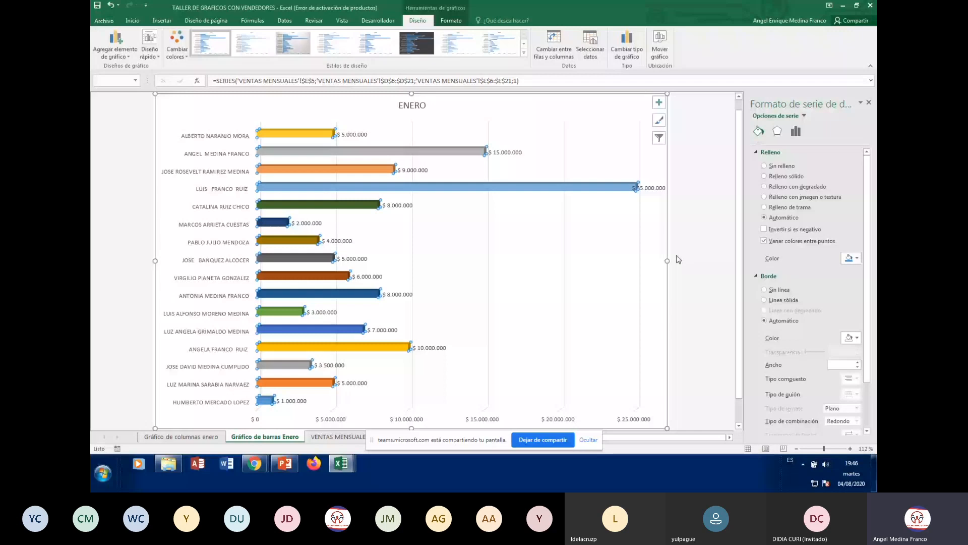
pyautogui.click(639, 272)
pyautogui.scroll(-1, 521, 315)
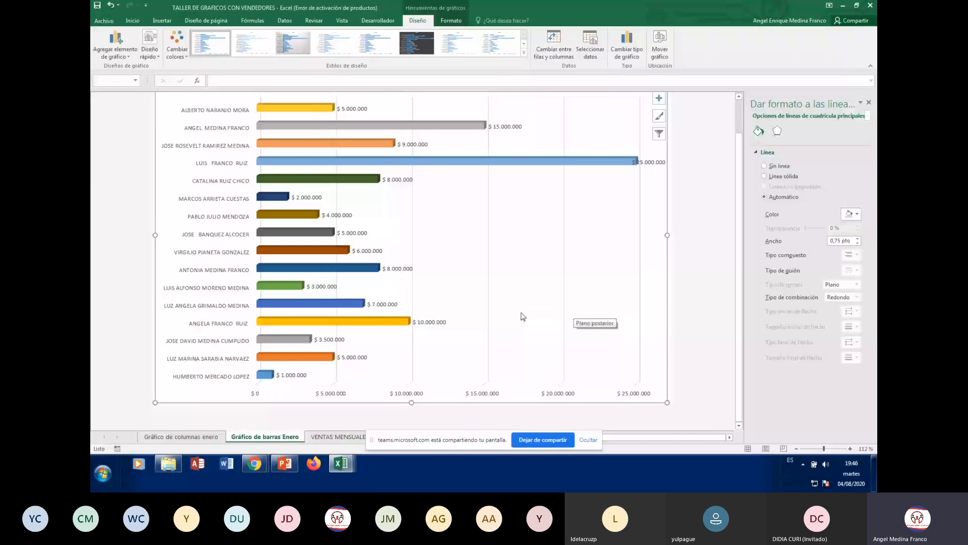
pyautogui.scroll(1, 523, 315)
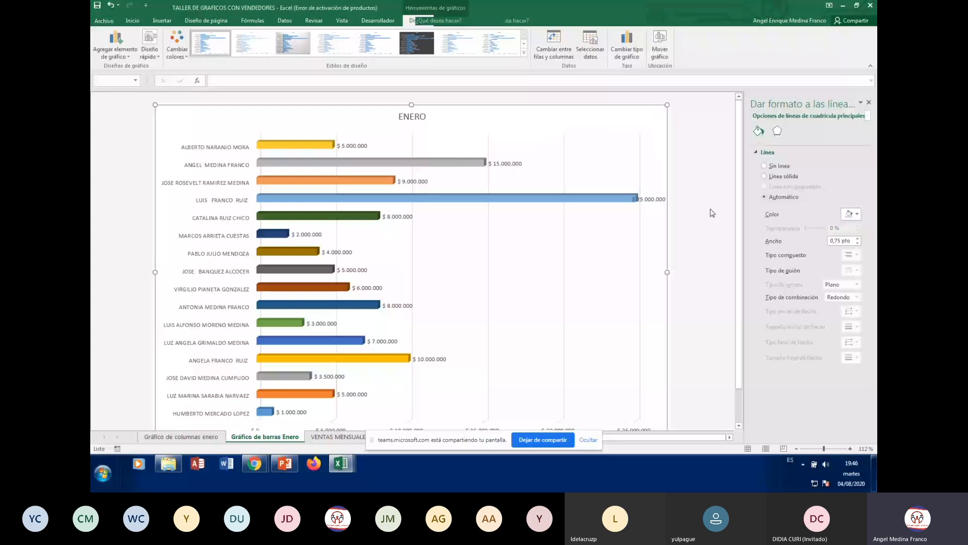
pyautogui.click(712, 213)
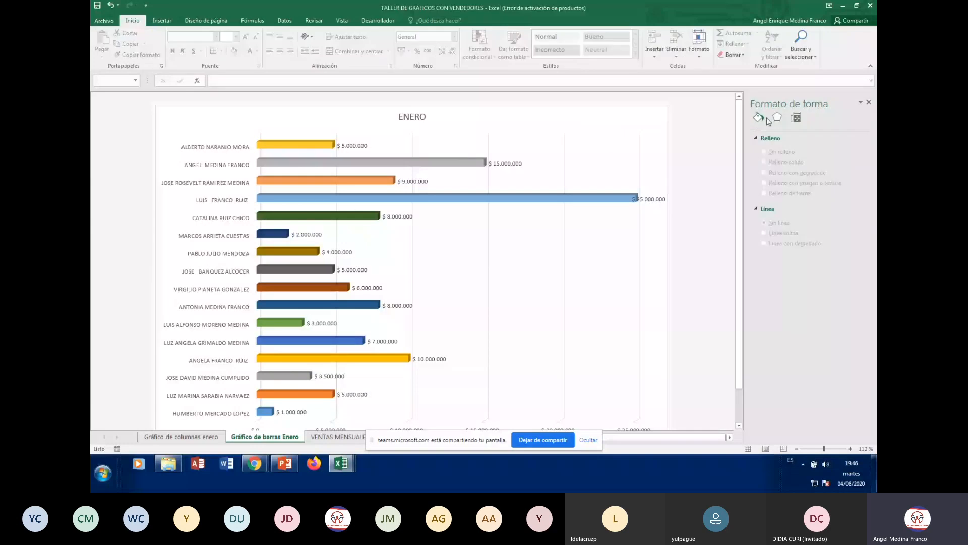
# - Apply a solid green fill to the chart area of the bar chart and look over the result
pyautogui.click(202, 121)
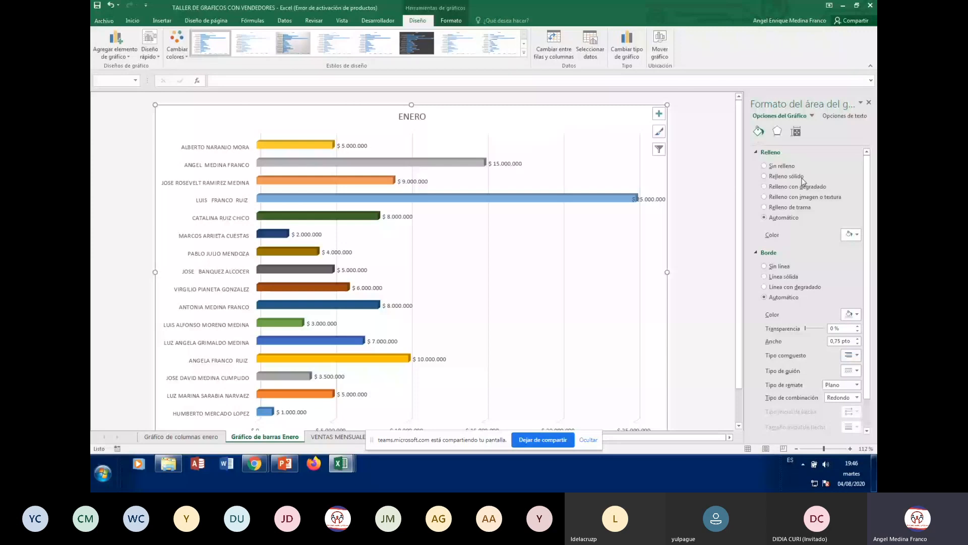
pyautogui.click(801, 176)
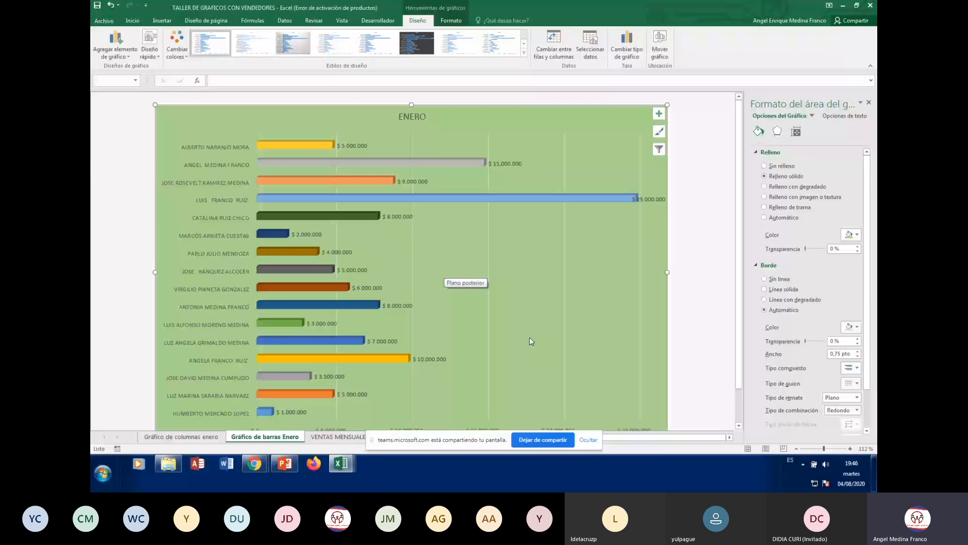
pyautogui.scroll(-1, 529, 337)
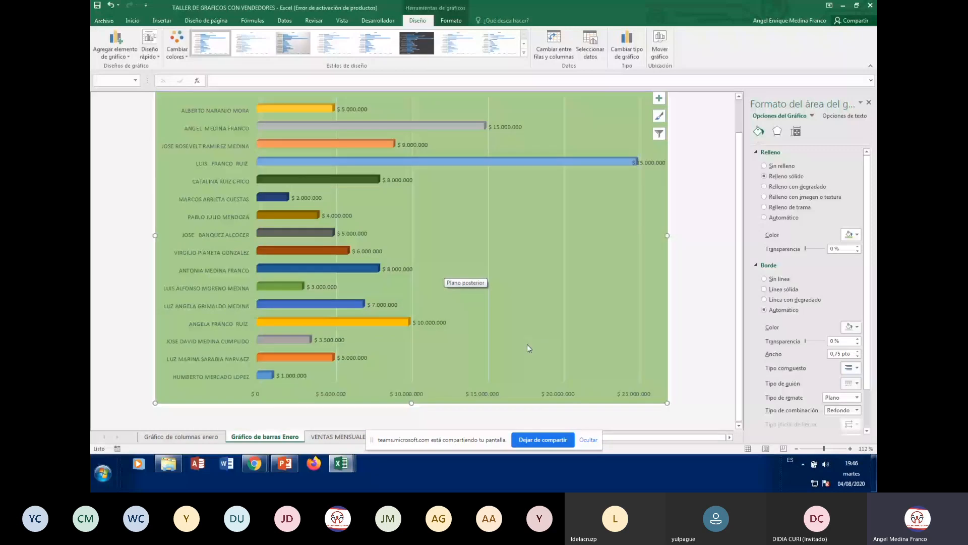
pyautogui.scroll(1, 529, 348)
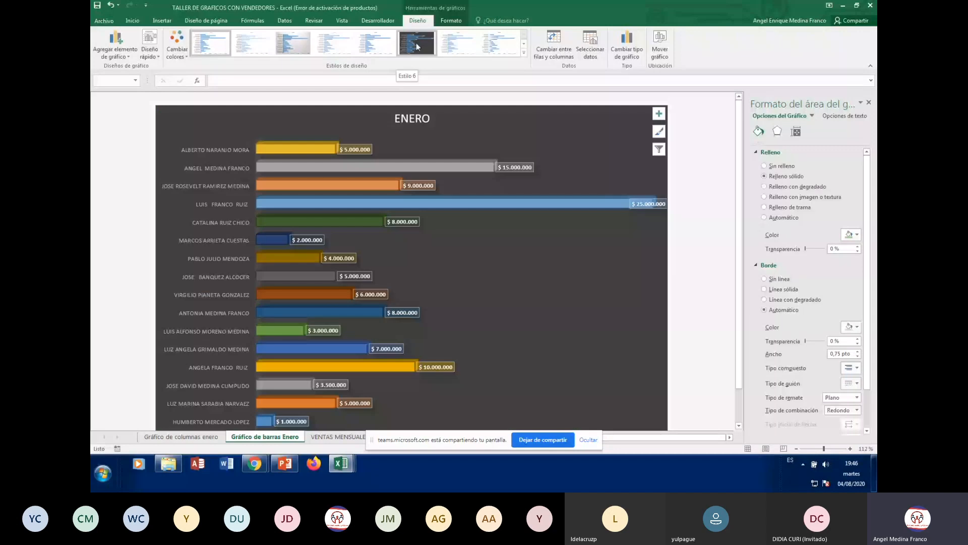
# - Try Estilo 6 and several other chart styles on the bar chart, ending with the one whose bars fade to white
pyautogui.click(416, 43)
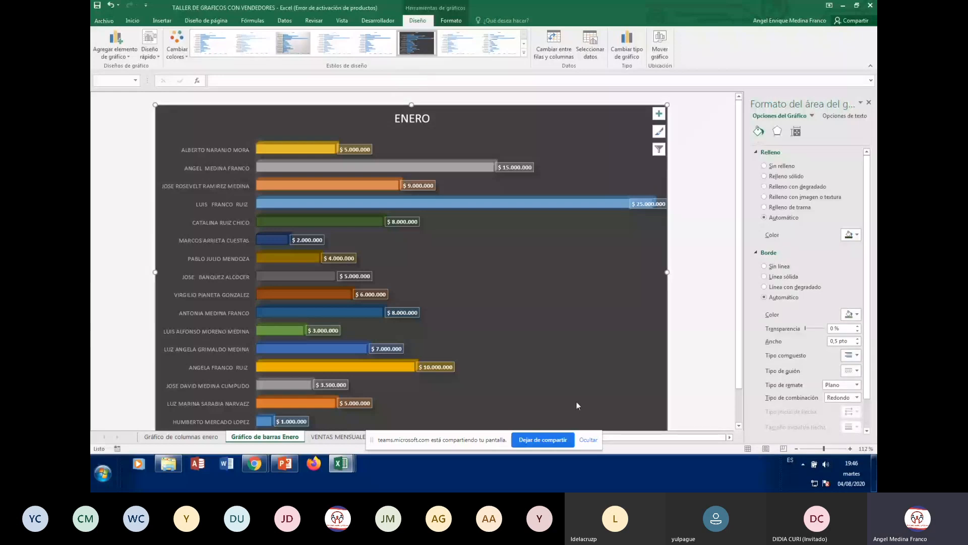
pyautogui.click(292, 46)
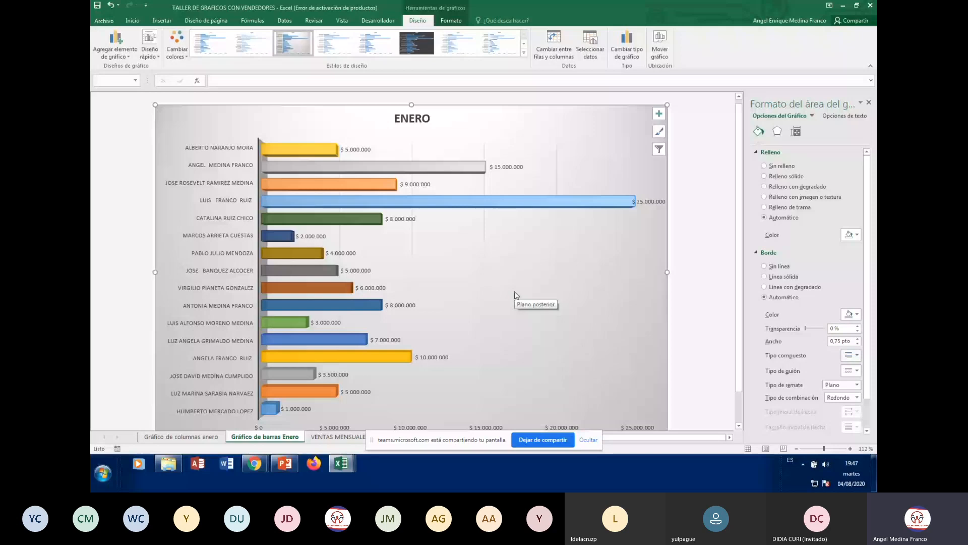
pyautogui.click(209, 45)
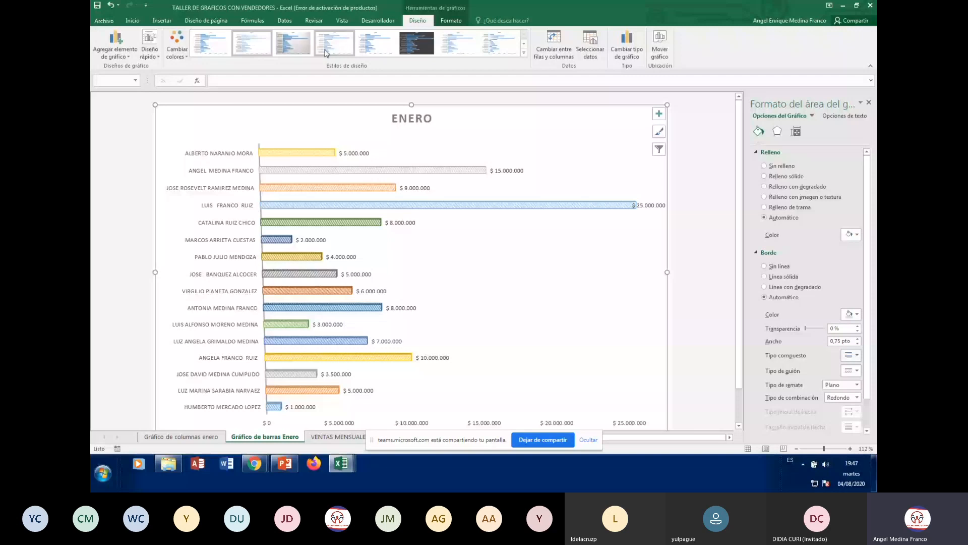
pyautogui.click(454, 50)
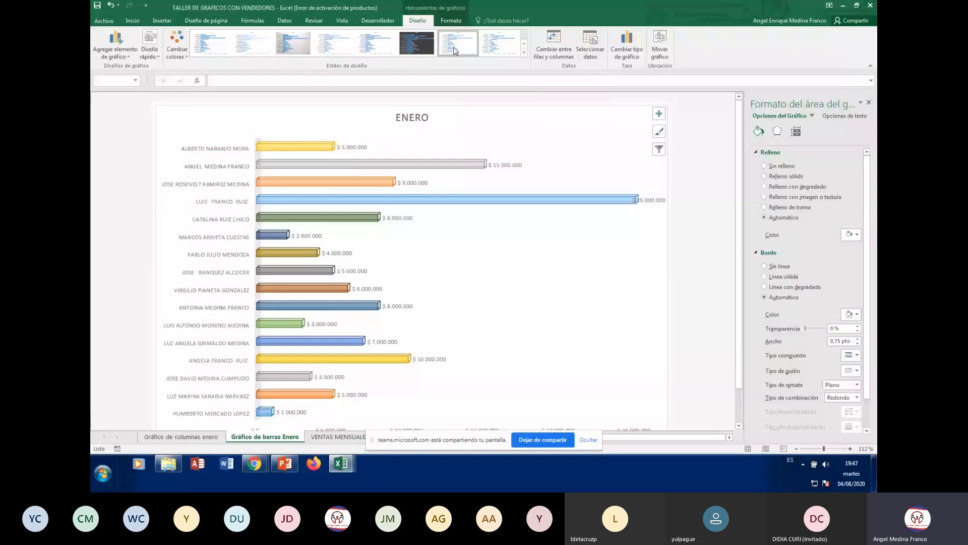
pyautogui.click(456, 44)
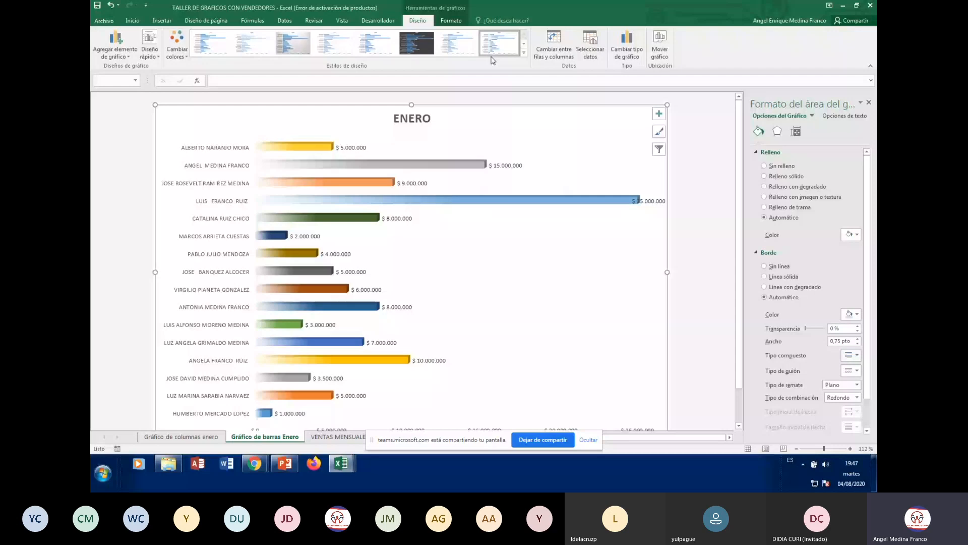
# - Insert a 3-D pie chart from the selected NOMBRE COMPLETO and ENERO data on the VENTAS MENSUALES sheet
pyautogui.click(338, 437)
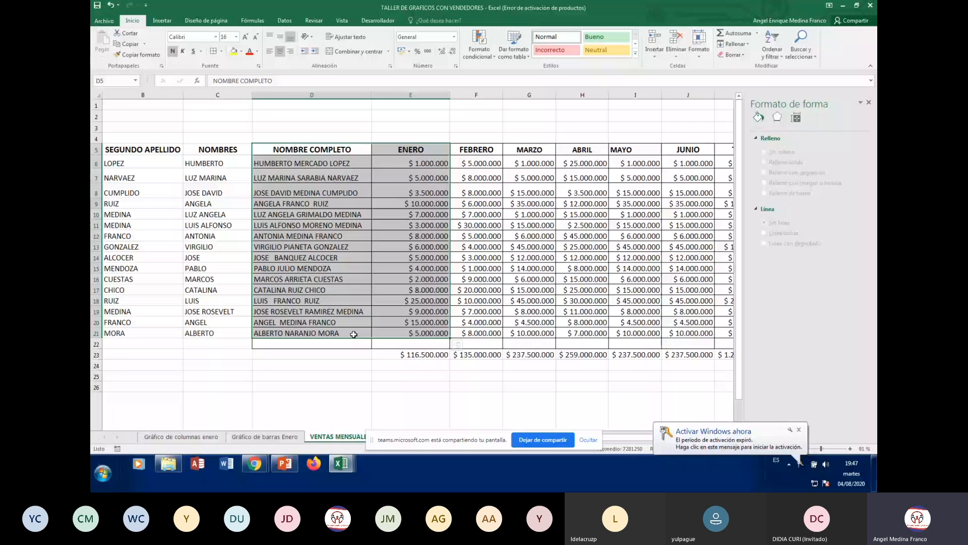
pyautogui.click(161, 20)
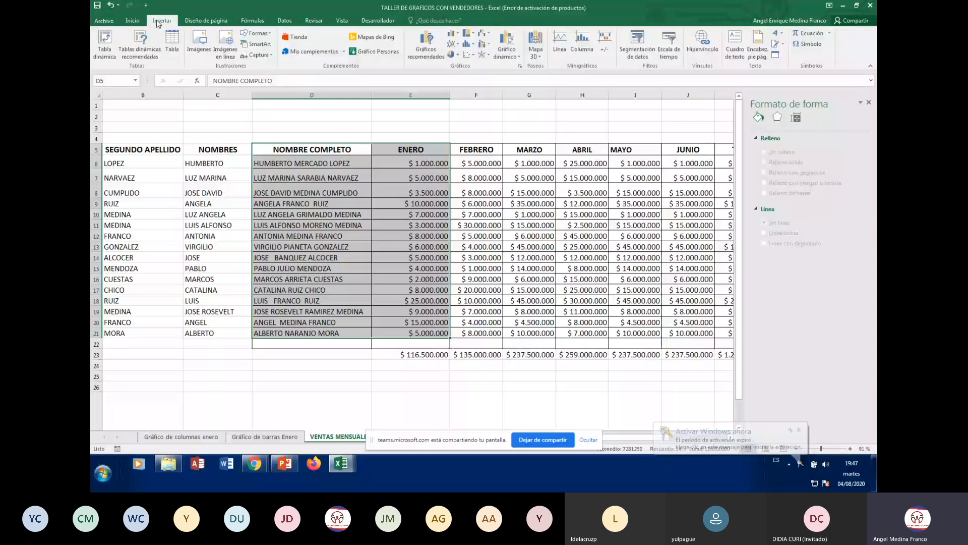
pyautogui.click(452, 55)
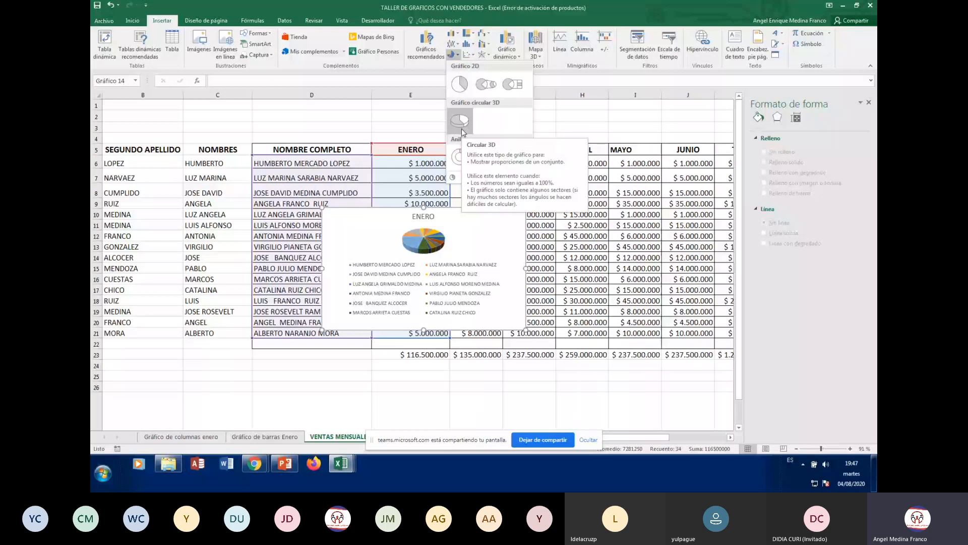
pyautogui.click(459, 121)
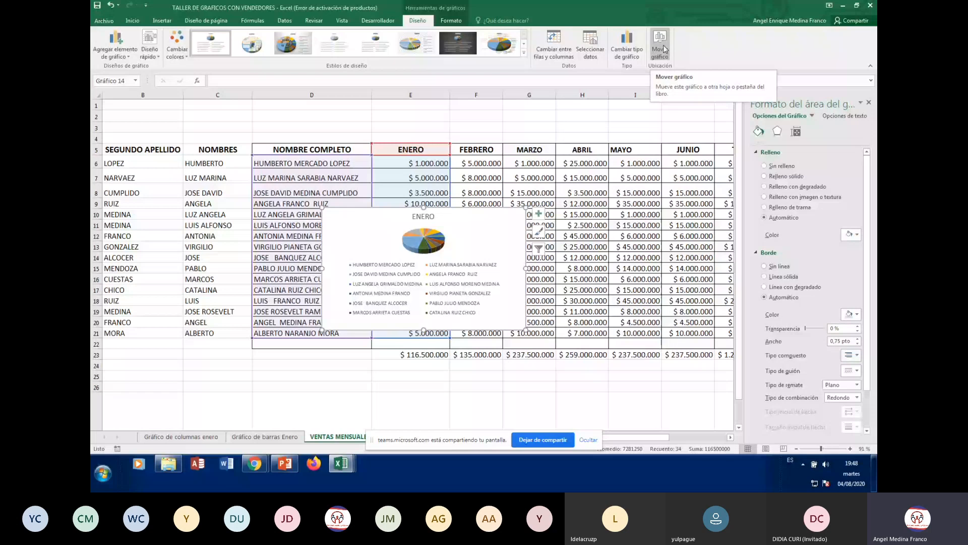
# - Move the pie chart to a new sheet named Gráfico circular enero
pyautogui.rightClick(482, 245)
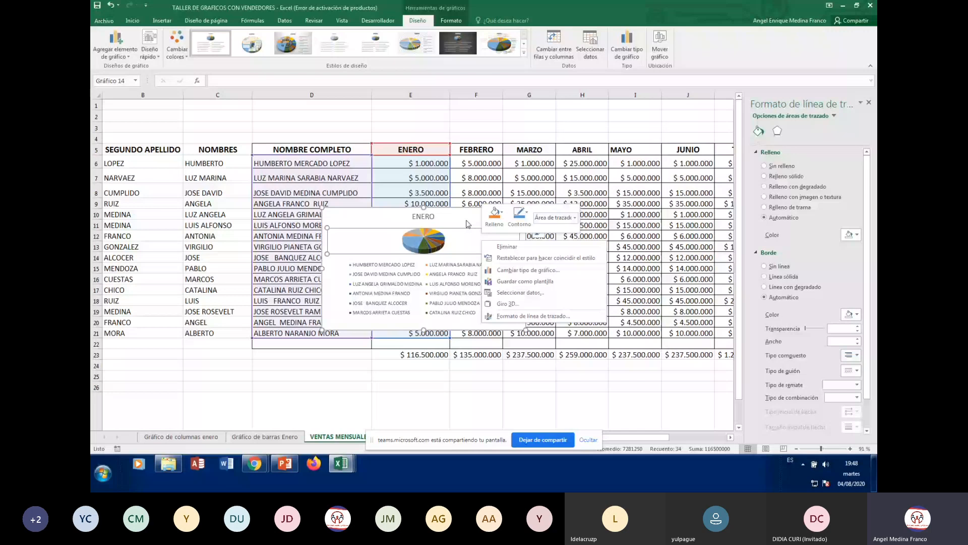
pyautogui.rightClick(466, 221)
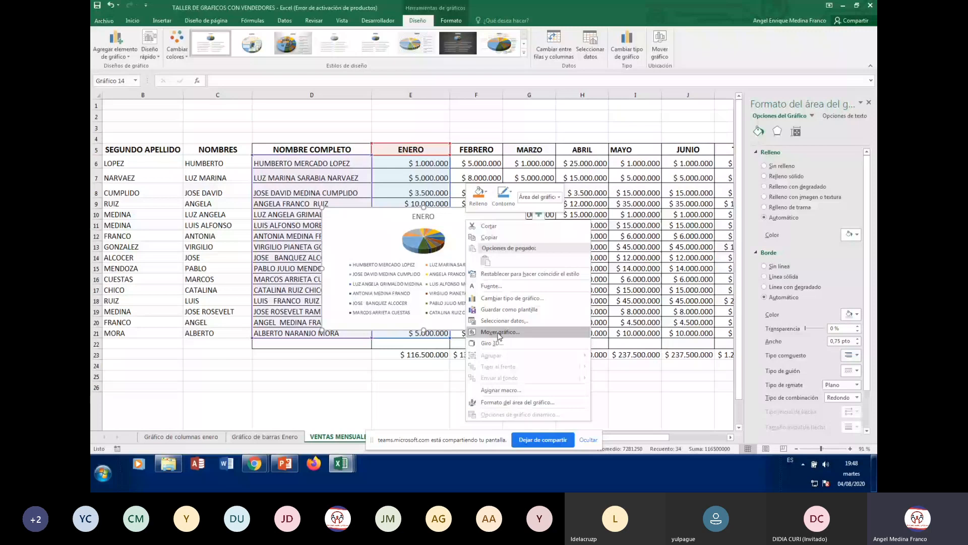
pyautogui.click(501, 331)
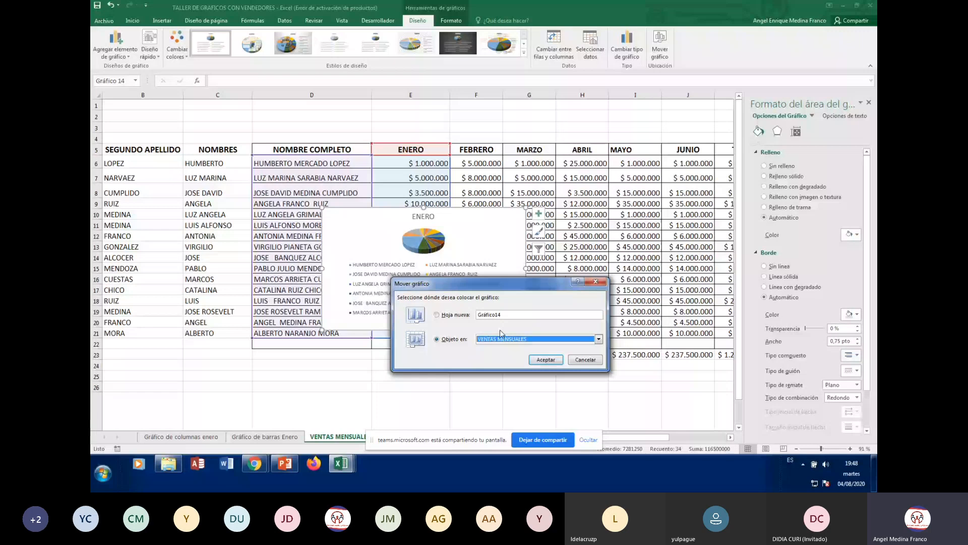
pyautogui.hotkey('alt', 'h')
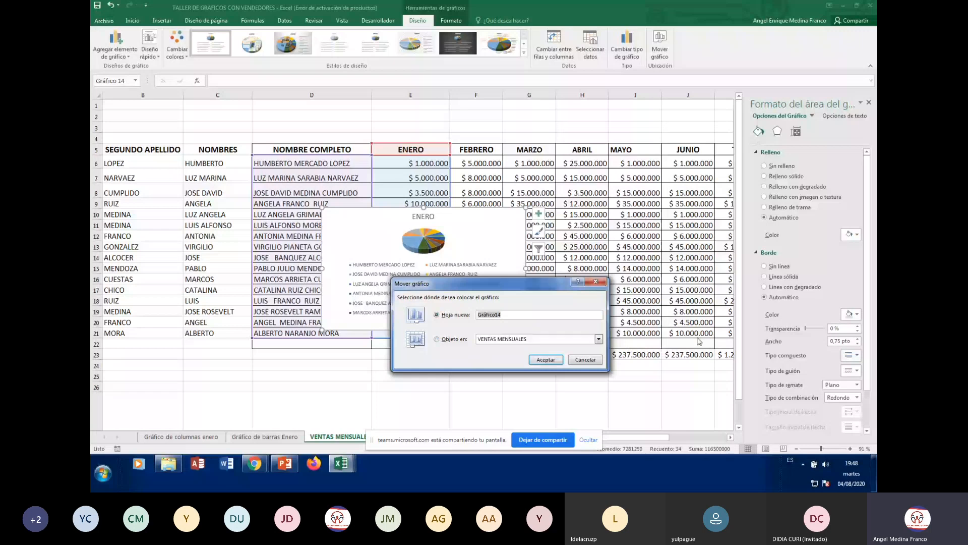
pyautogui.write('Gráfico circular enero')
pyautogui.click(541, 357)
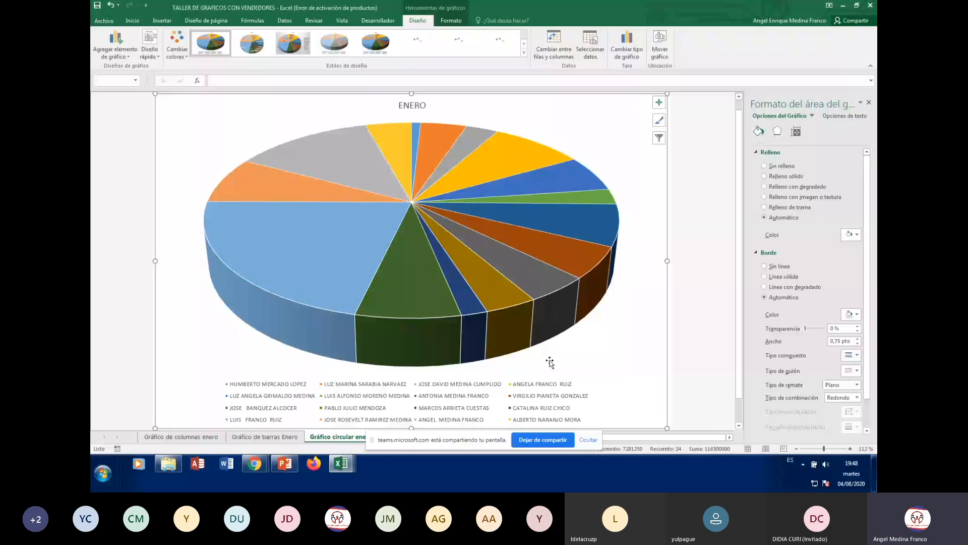
# - Add data labels to the ENERO slices of the pie chart and open the label formatting options
pyautogui.click(739, 426)
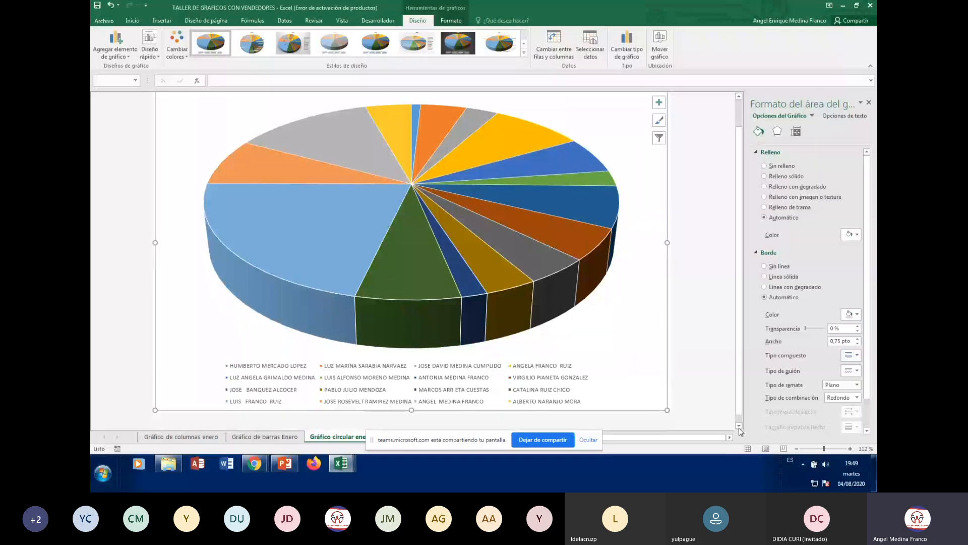
pyautogui.click(739, 96)
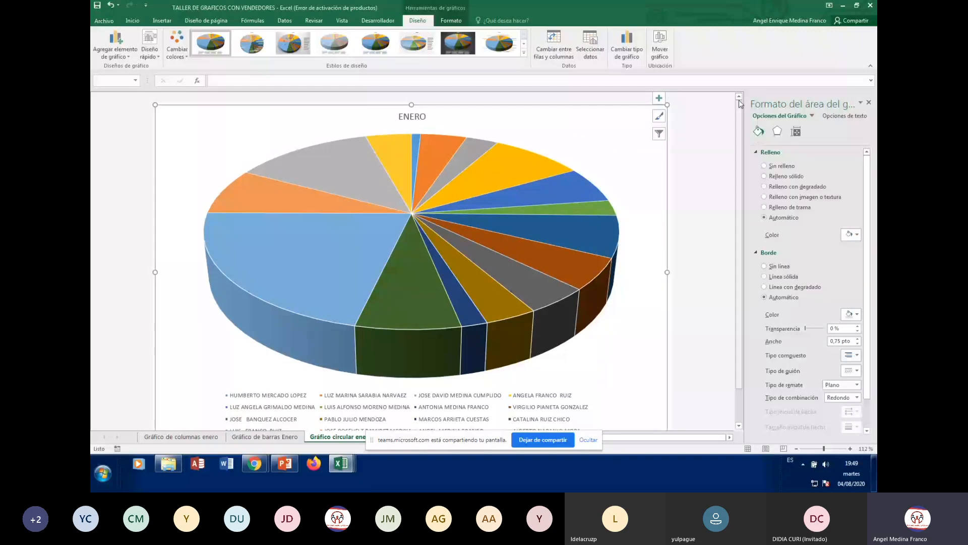
pyautogui.moveTo(530, 277)
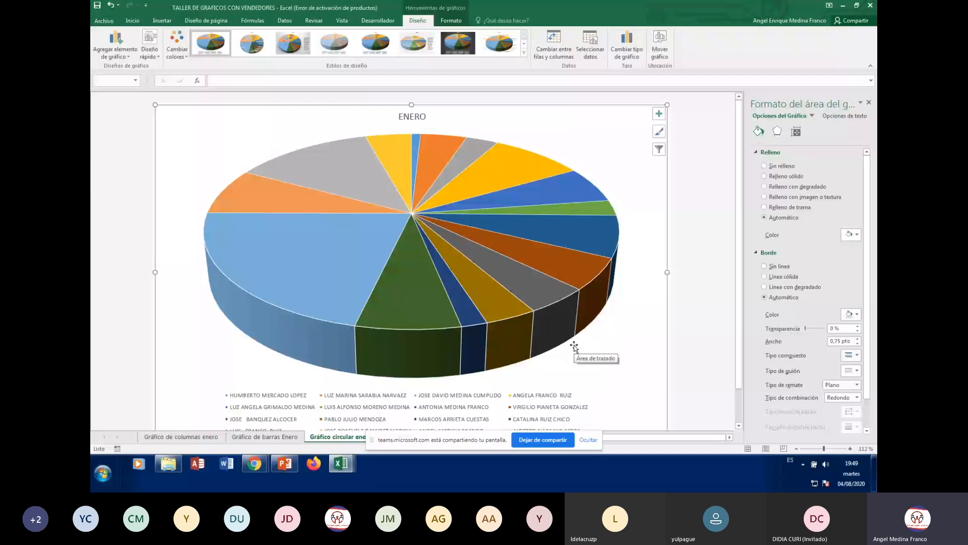
pyautogui.click(415, 221)
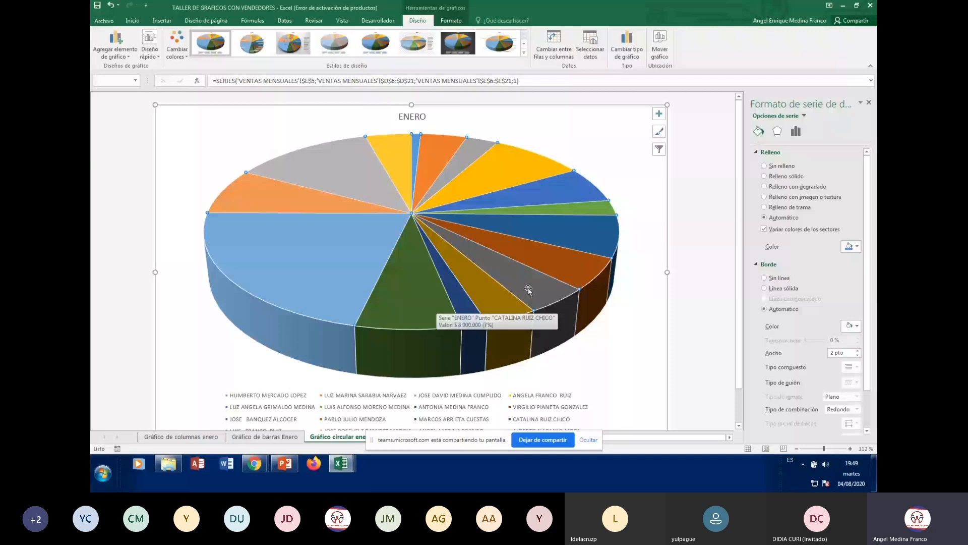
pyautogui.rightClick(378, 238)
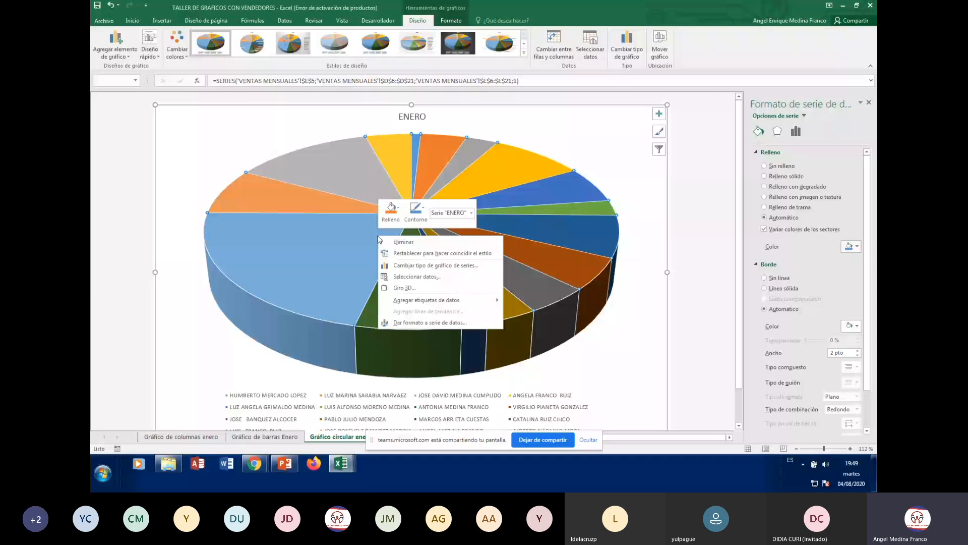
pyautogui.moveTo(415, 304)
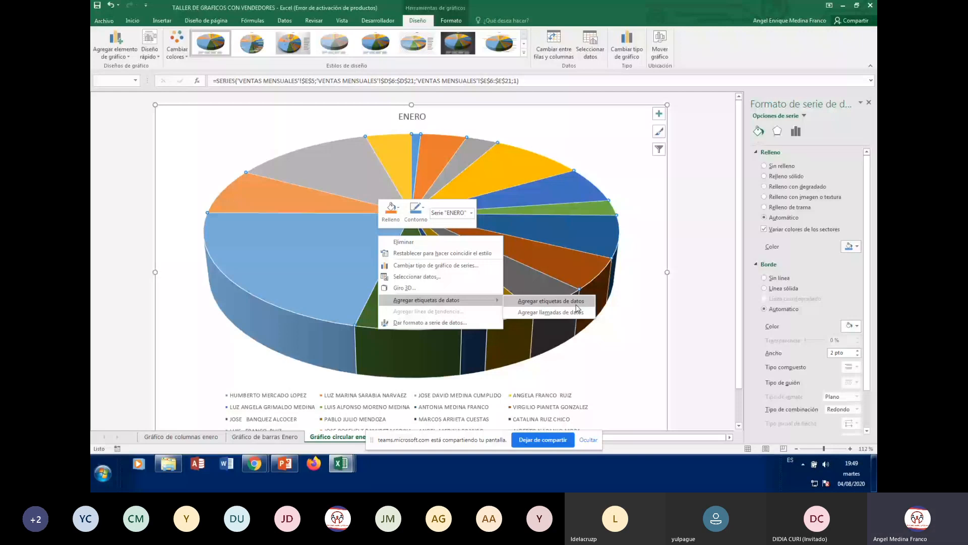
pyautogui.click(551, 301)
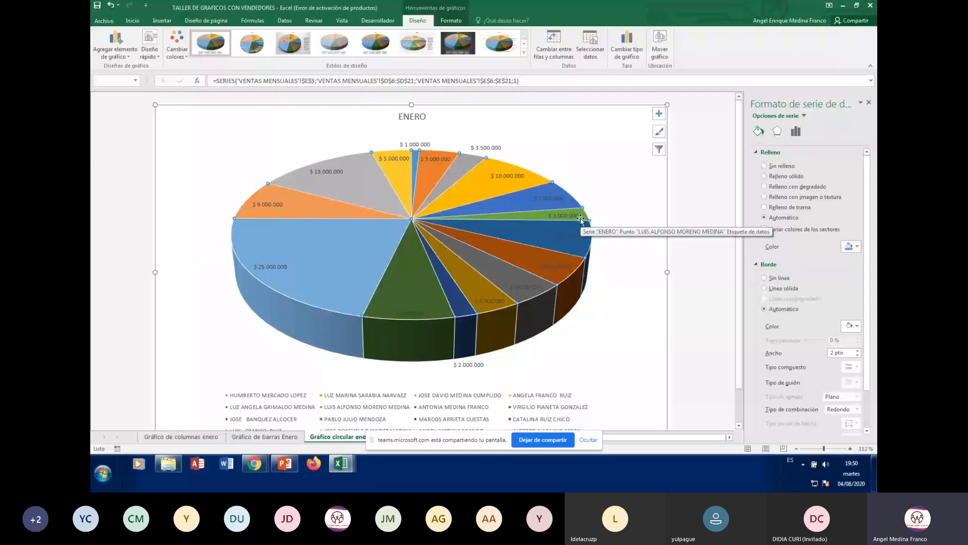
pyautogui.rightClick(376, 244)
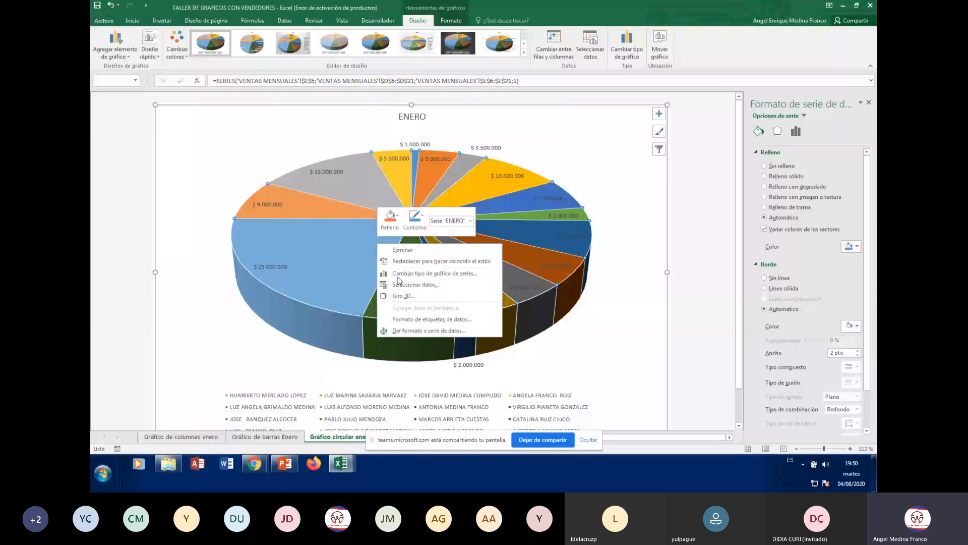
pyautogui.click(419, 320)
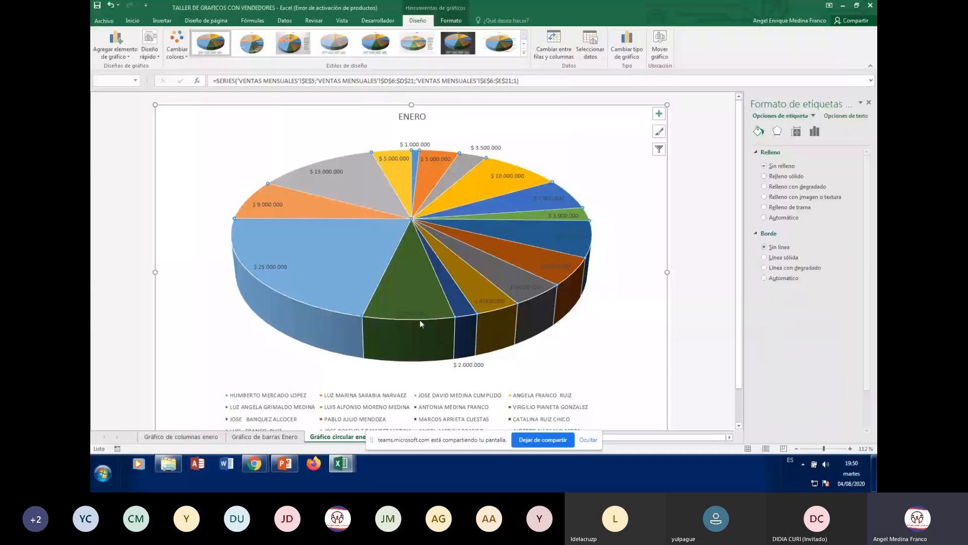
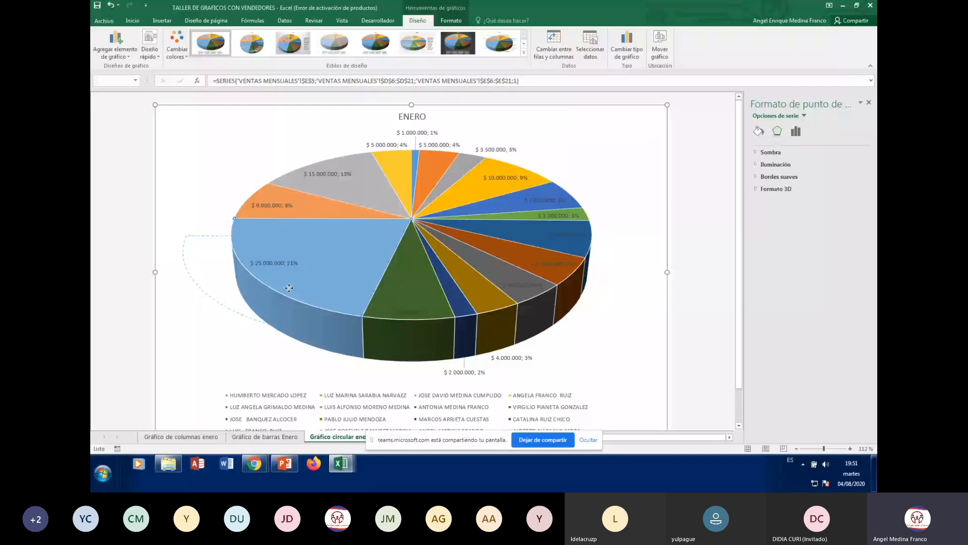
# - Pull the $ 25.000.000 slice away from the pie and give it a solid standard green fill
pyautogui.moveTo(289, 288); pyautogui.dragTo(288, 288)
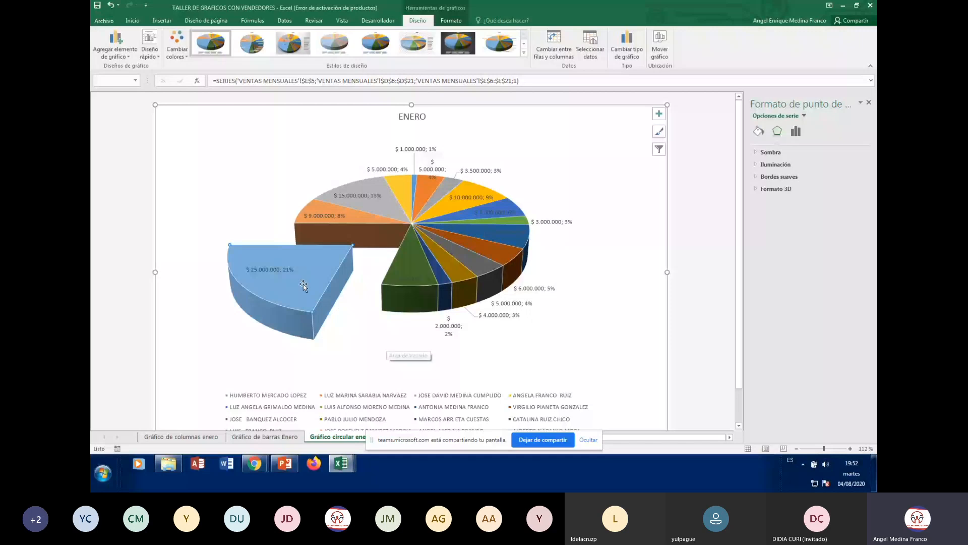
pyautogui.moveTo(292, 316)
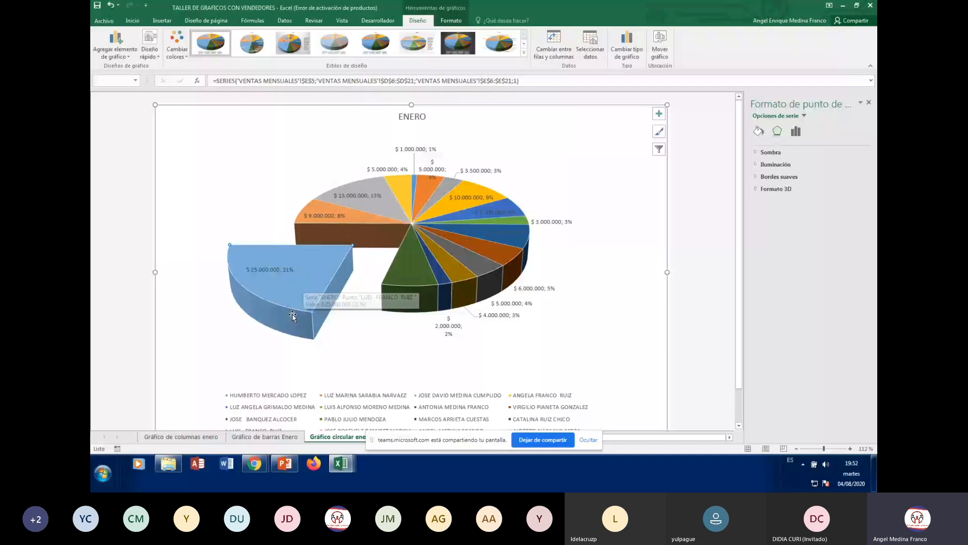
pyautogui.click(759, 132)
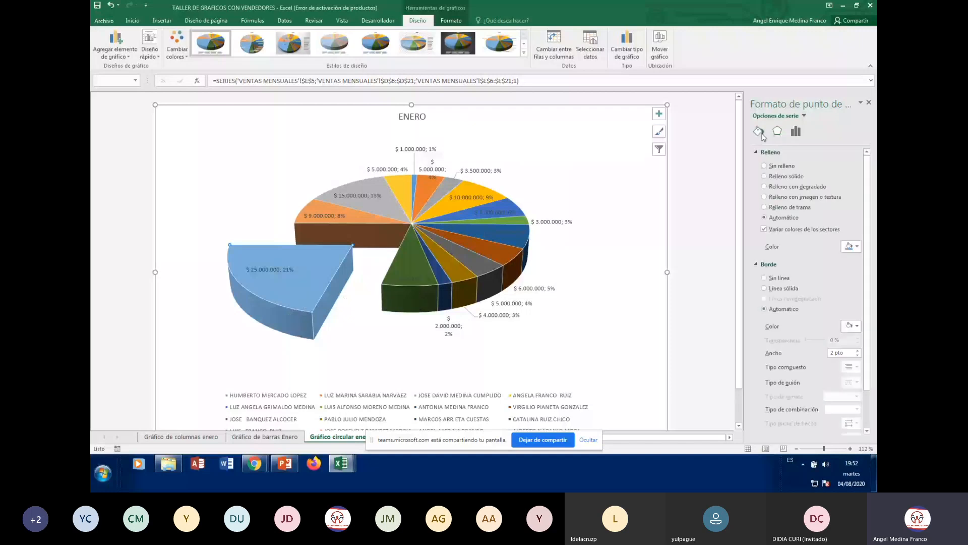
pyautogui.click(765, 176)
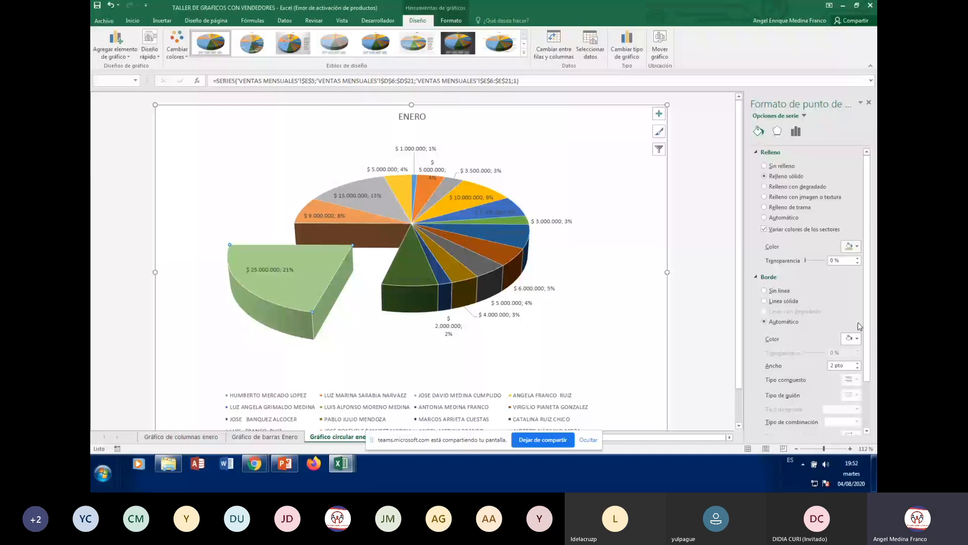
pyautogui.click(856, 247)
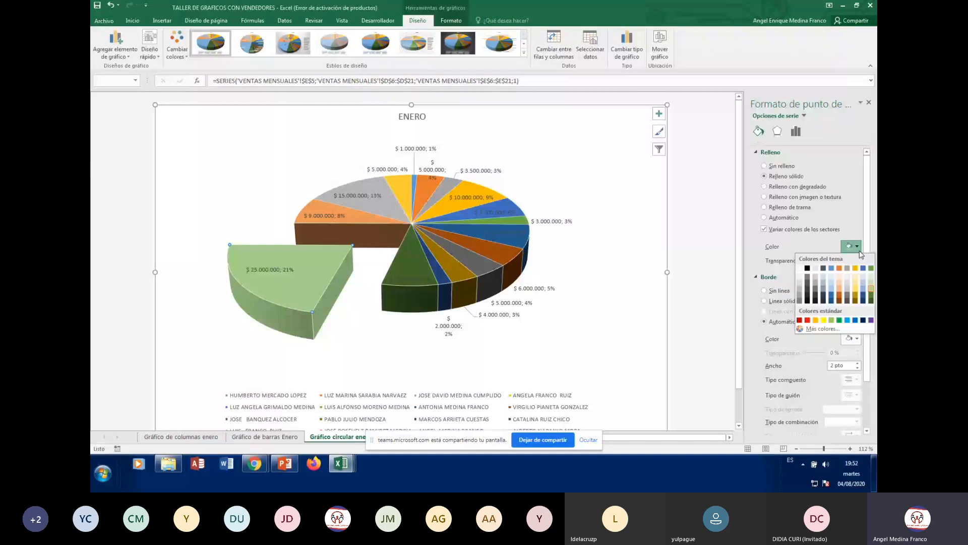
pyautogui.click(839, 320)
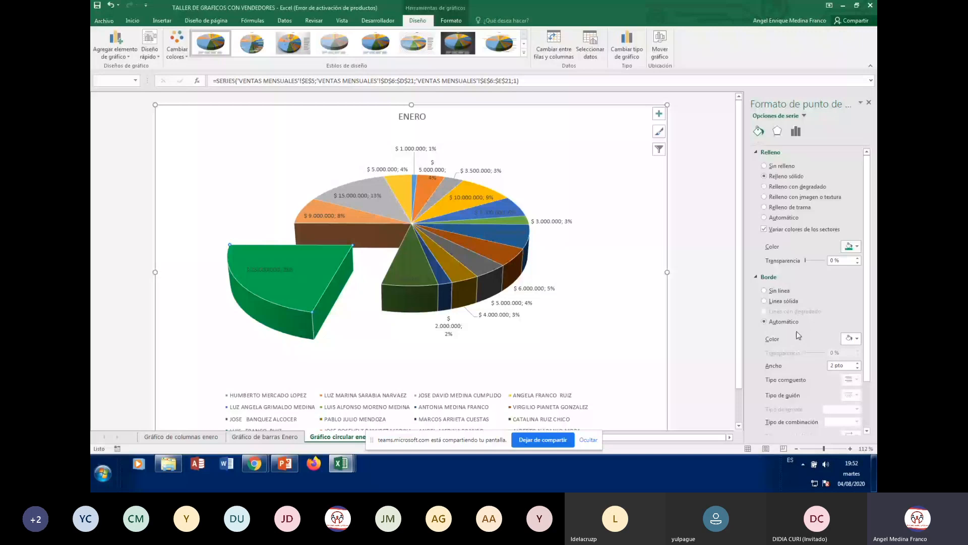
pyautogui.click(635, 327)
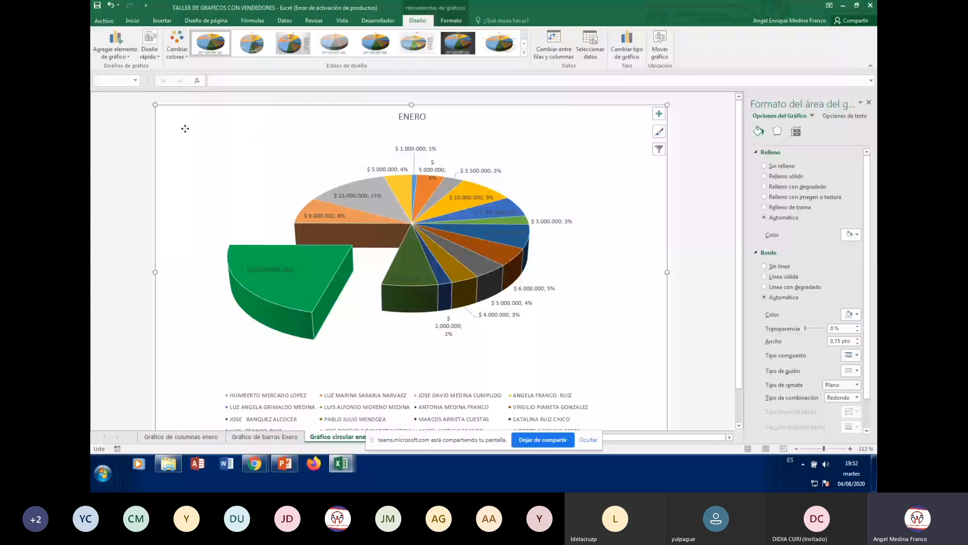
# - Fill the pie chart's background with solid standard yellow and replace it with a lighter gold theme color
pyautogui.click(851, 235)
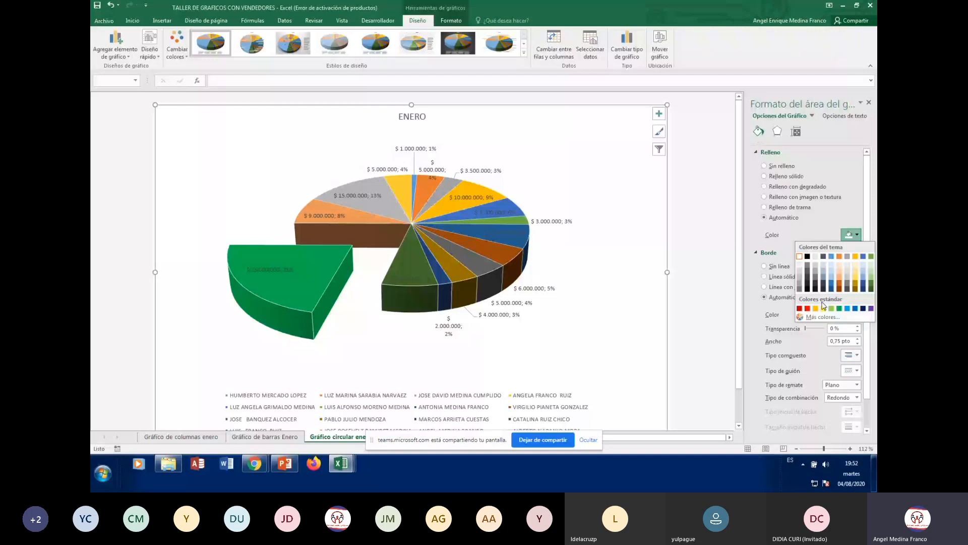
pyautogui.click(824, 307)
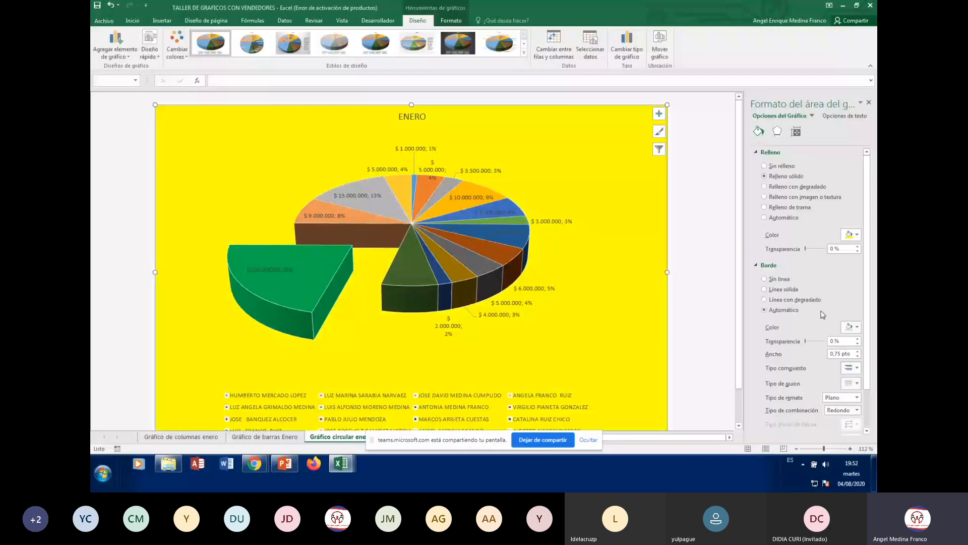
pyautogui.click(851, 234)
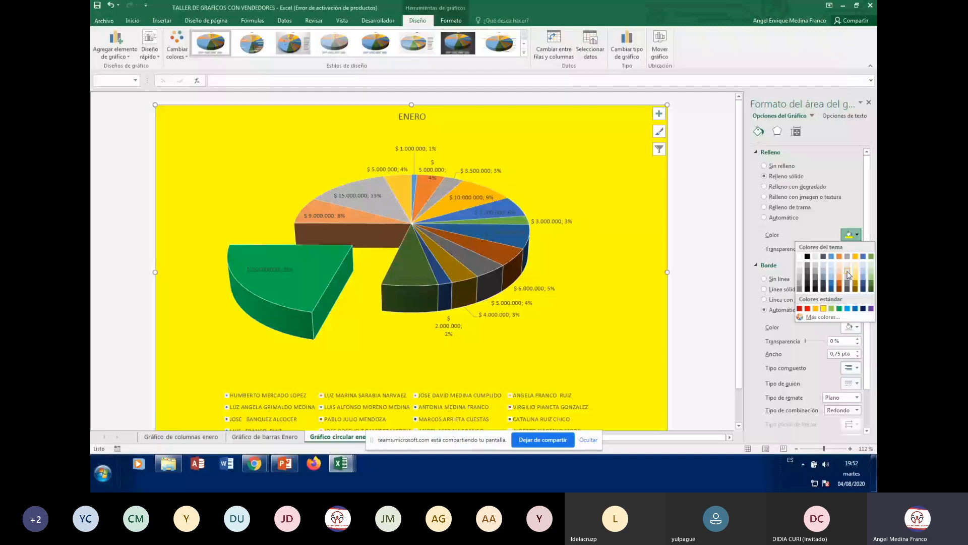
pyautogui.click(849, 274)
pyautogui.click(709, 271)
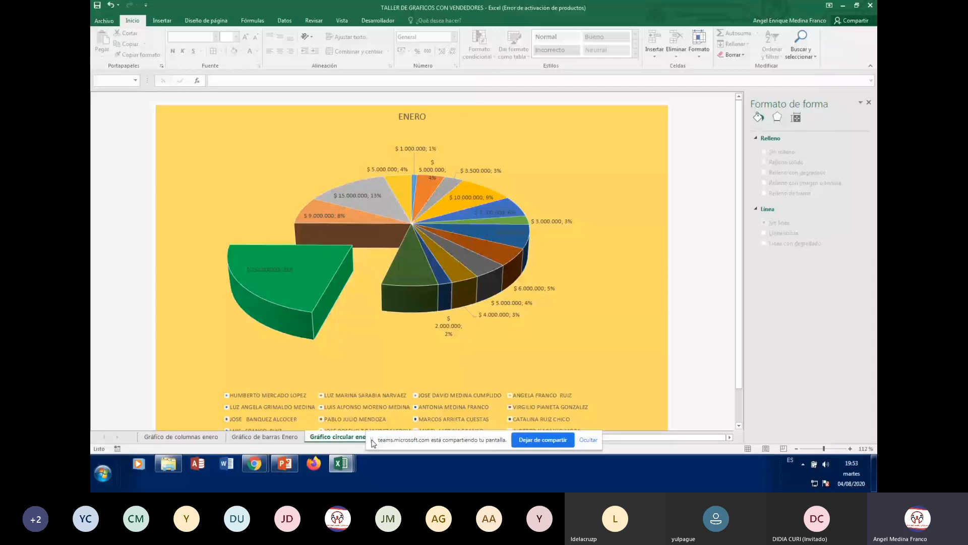
# - Widen the FEBRERO column slightly on the VENTAS MENSUALES sheet
pyautogui.moveTo(373, 442); pyautogui.dragTo(620, 445)
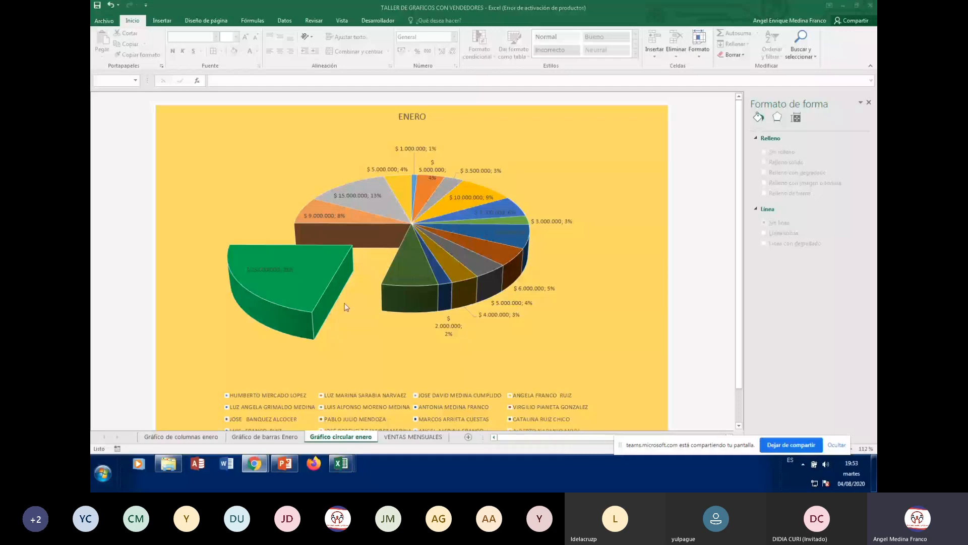
pyautogui.click(411, 437)
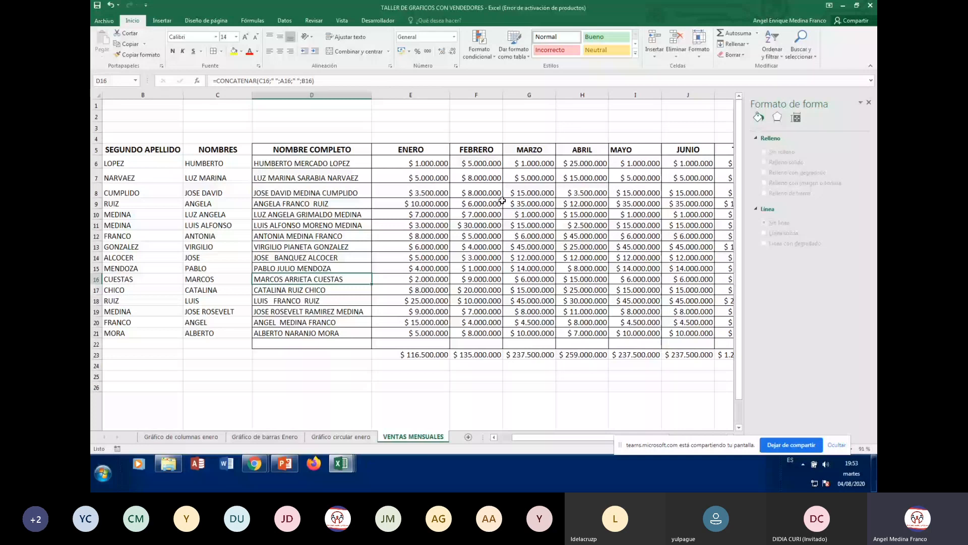
pyautogui.moveTo(502, 95); pyautogui.dragTo(513, 95)
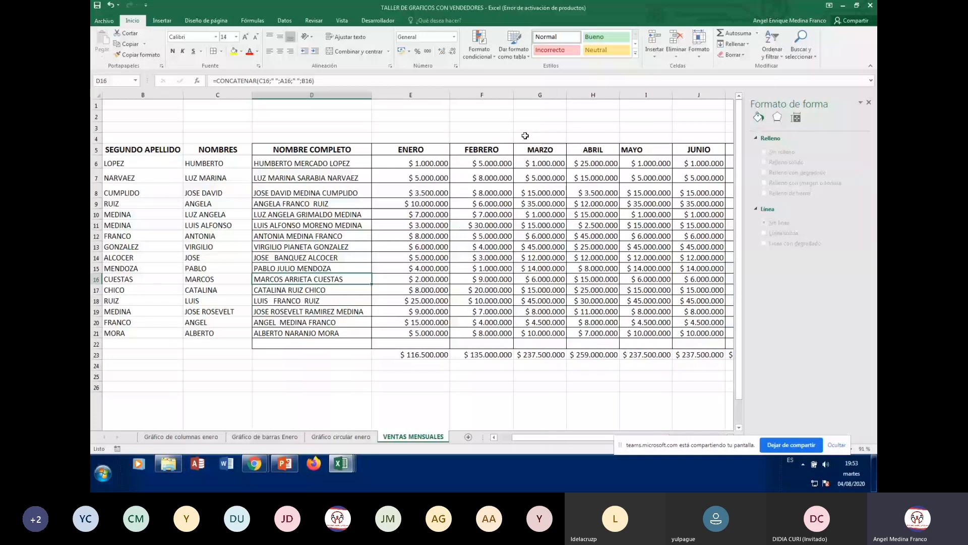
pyautogui.moveTo(482, 311); pyautogui.dragTo(482, 322)
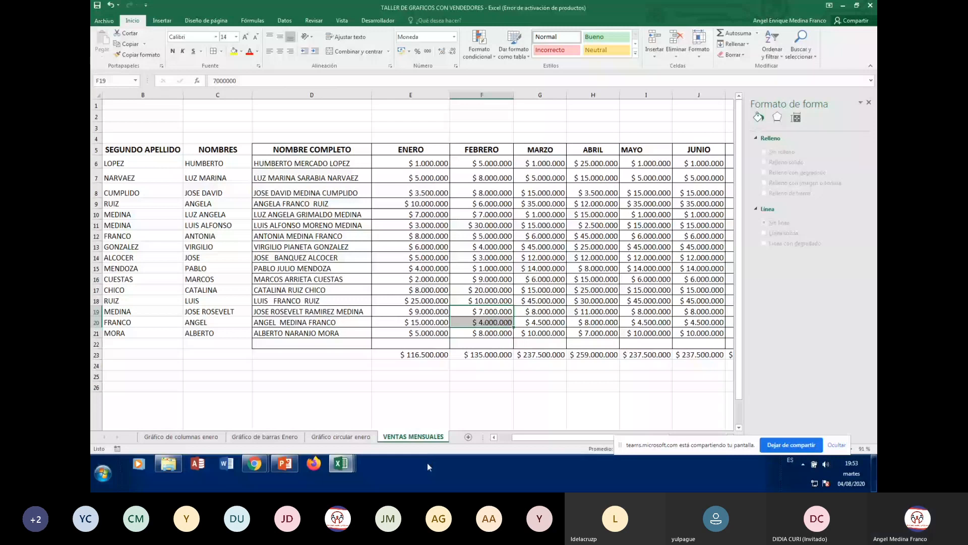
# - Select the NOMBRE COMPLETO cells D5:D21 together with the FEBRERO cells F5:F21
pyautogui.moveTo(311, 149); pyautogui.dragTo(343, 252)
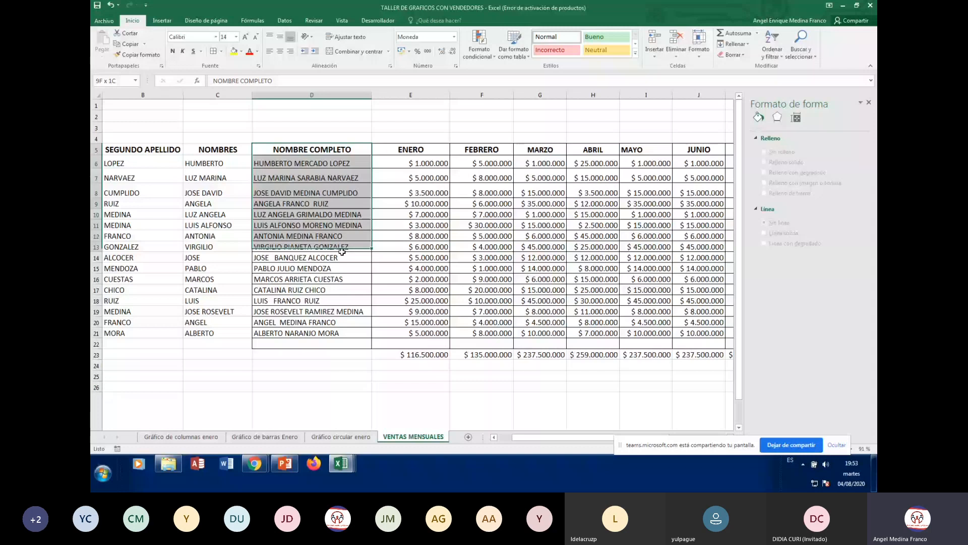
pyautogui.moveTo(342, 251); pyautogui.dragTo(343, 334)
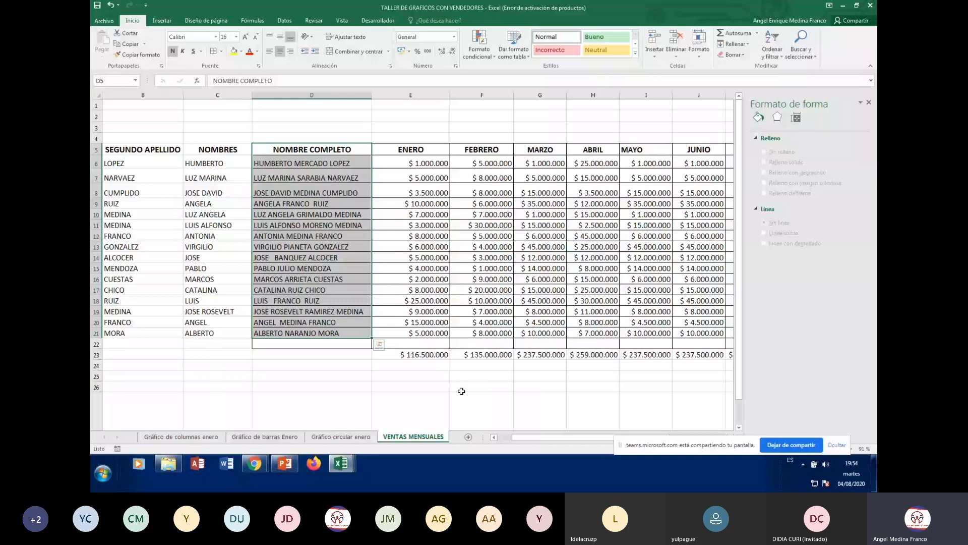
pyautogui.keyDown('ctrl'); pyautogui.click(479, 148); pyautogui.keyUp('ctrl')
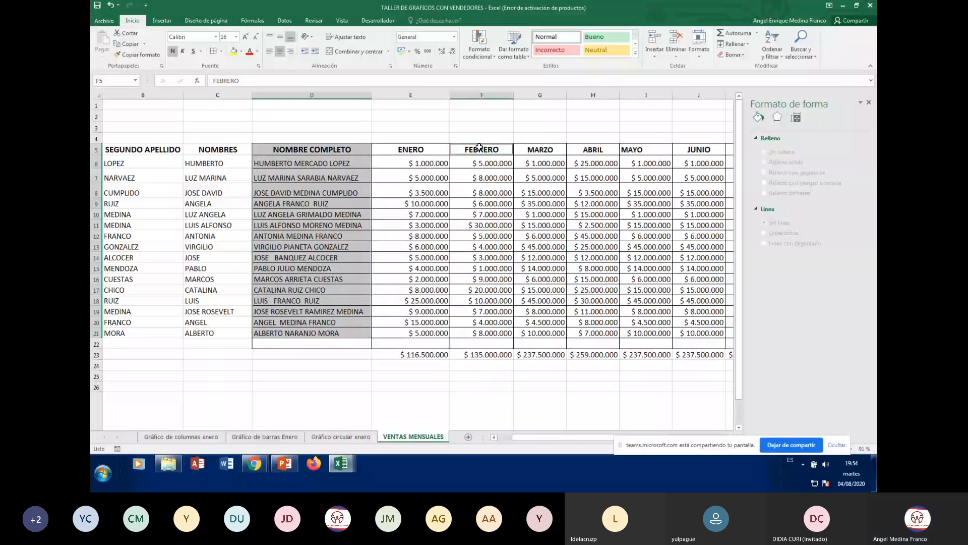
pyautogui.moveTo(479, 148); pyautogui.dragTo(478, 335)
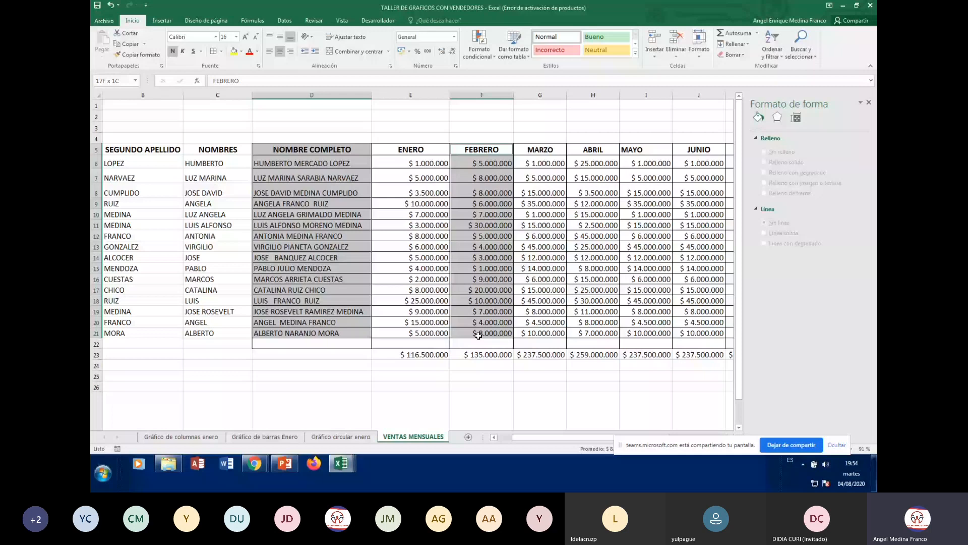
pyautogui.moveTo(478, 335); pyautogui.dragTo(478, 335)
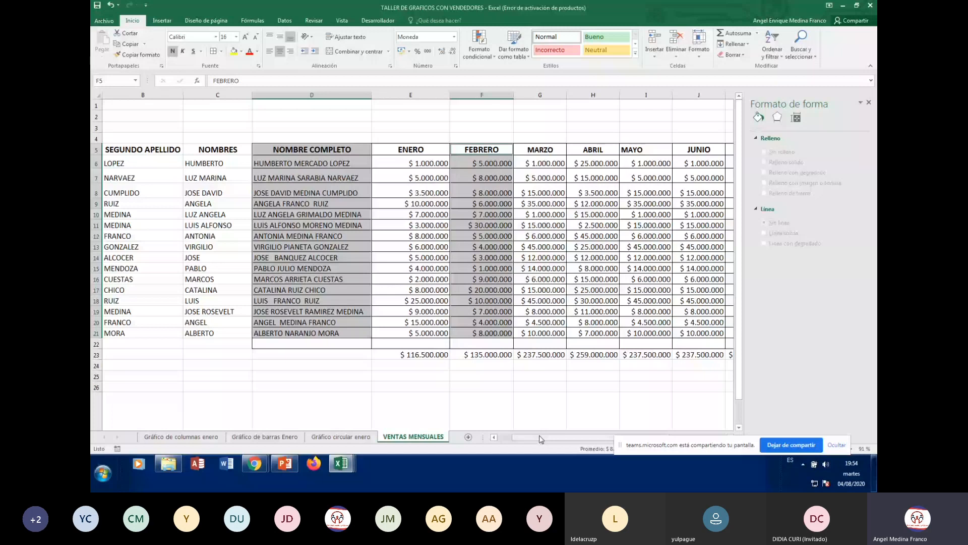
# - Insert a 3-D line chart from the selected names and FEBRERO sales and place it below the table
pyautogui.click(162, 20)
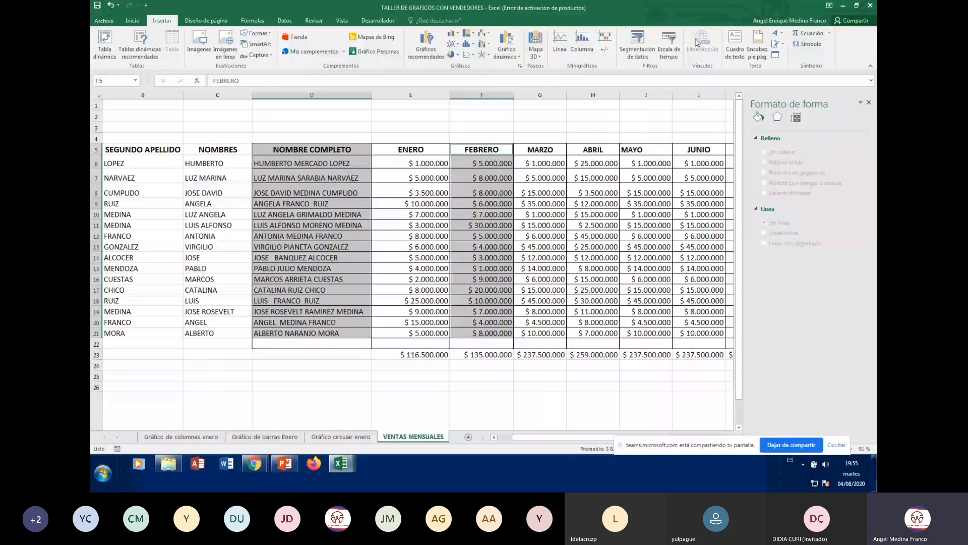
pyautogui.click(458, 47)
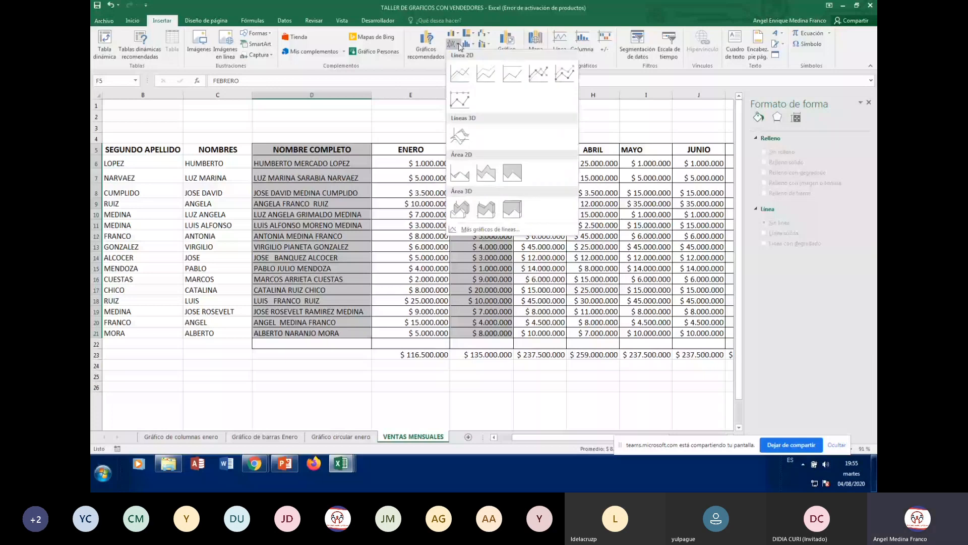
pyautogui.click(468, 140)
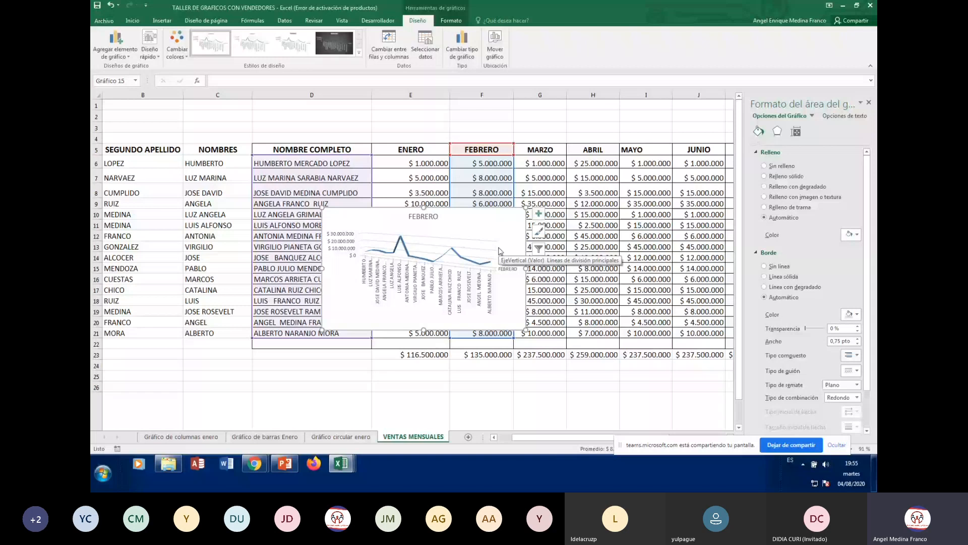
pyautogui.moveTo(500, 250); pyautogui.dragTo(499, 243)
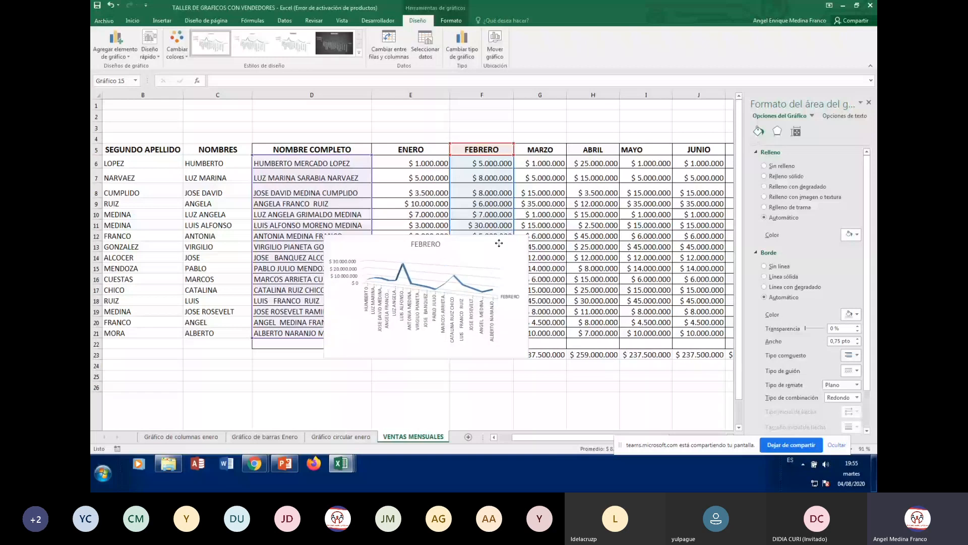
pyautogui.moveTo(499, 243); pyautogui.dragTo(413, 365)
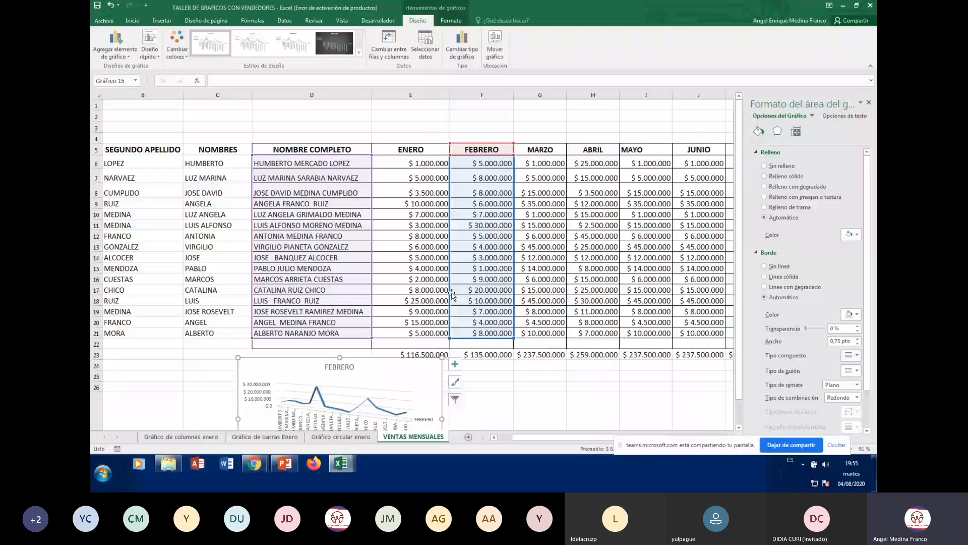
pyautogui.scroll(-3, 524, 324)
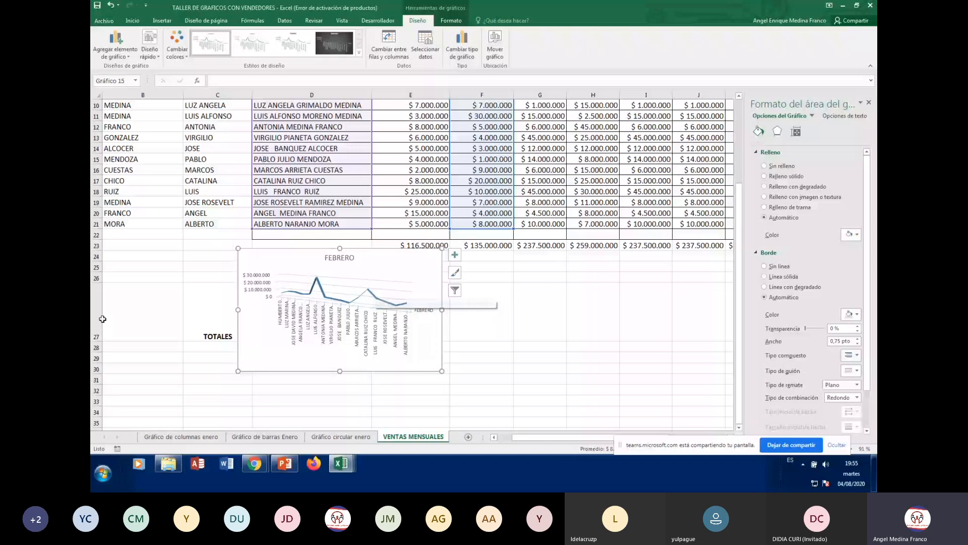
# - Move the line chart to a new sheet named Gráfico de lineas febrero
pyautogui.click(495, 50)
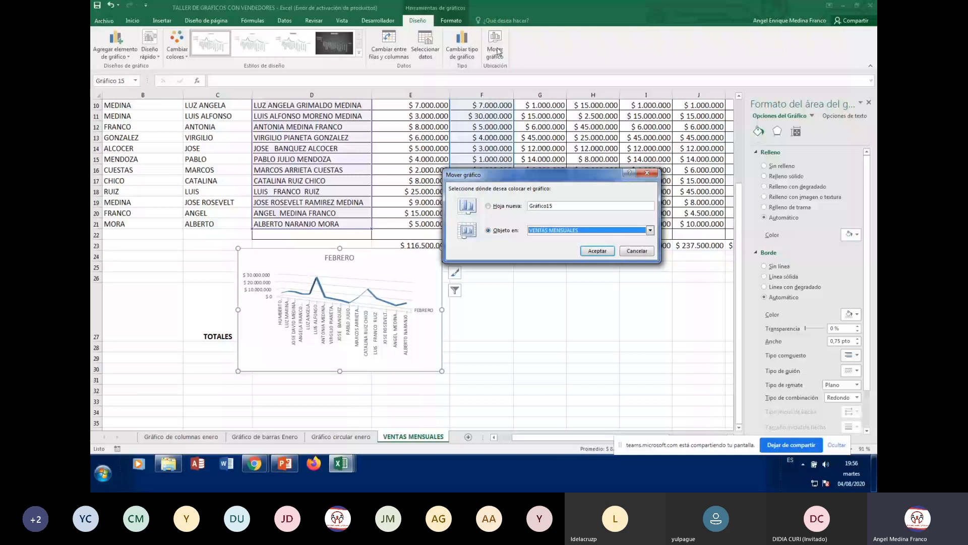
pyautogui.click(601, 206)
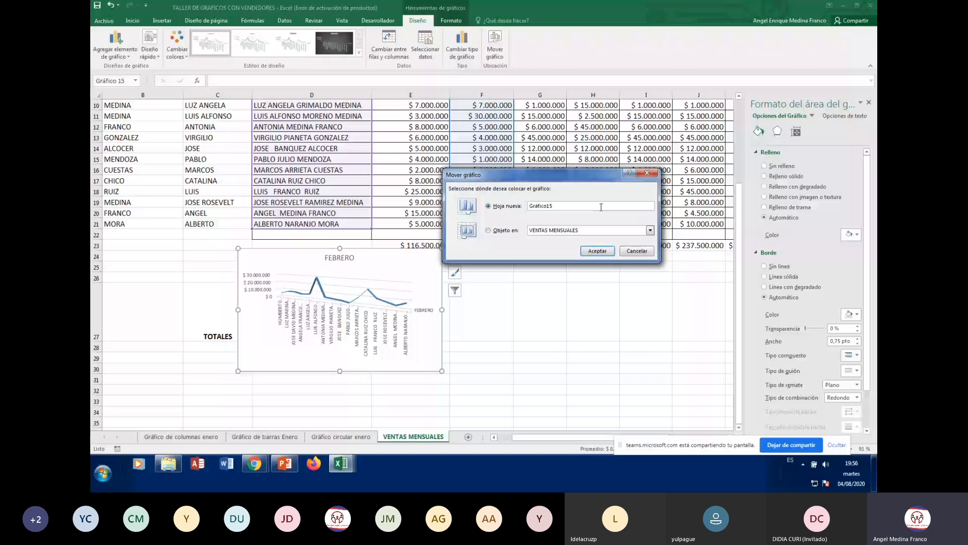
pyautogui.press('BackSpace')
pyautogui.press('BackSpace')
pyautogui.write('de lienas febrero')
pyautogui.click(562, 206)
pyautogui.press('BackSpace')
pyautogui.click(600, 251)
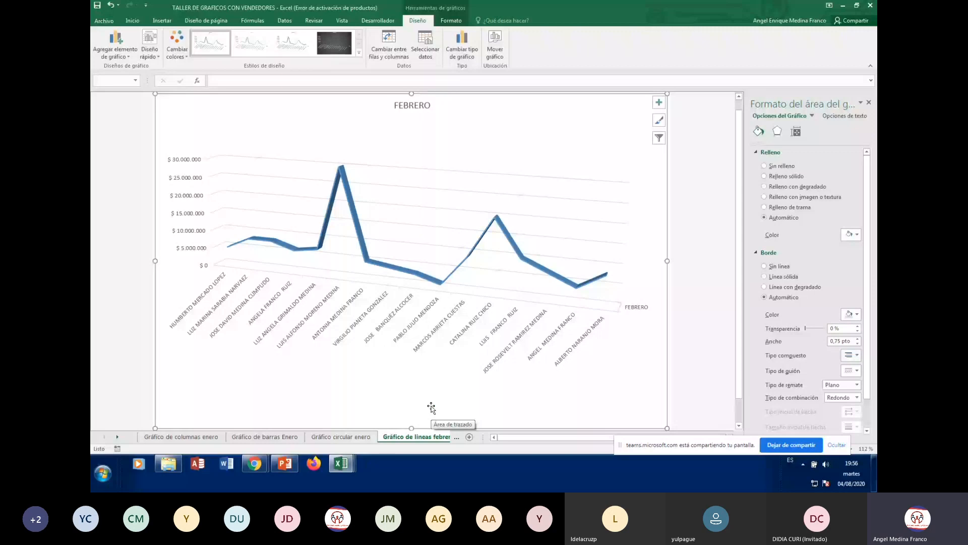
# - Add data labels to the FEBRERO series of the line chart
pyautogui.click(341, 178)
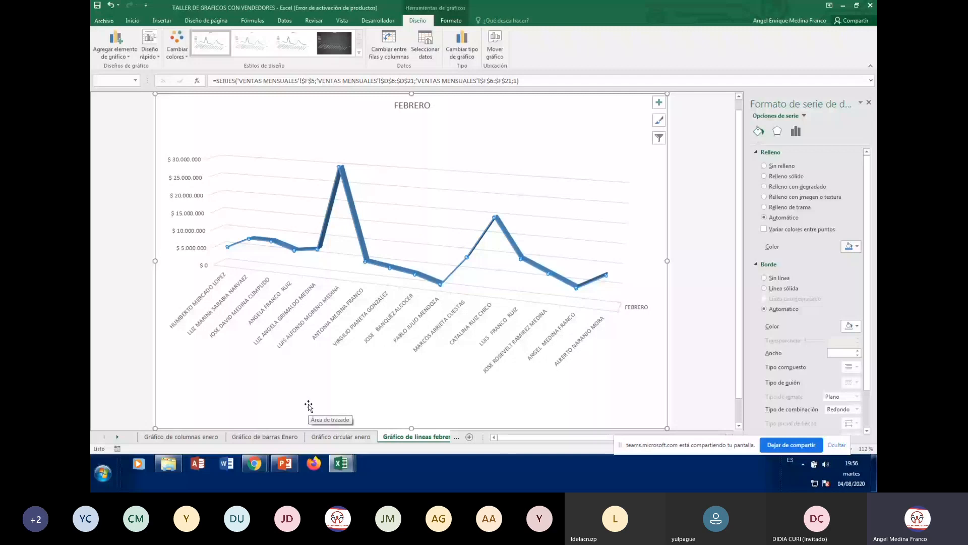
pyautogui.click(357, 219)
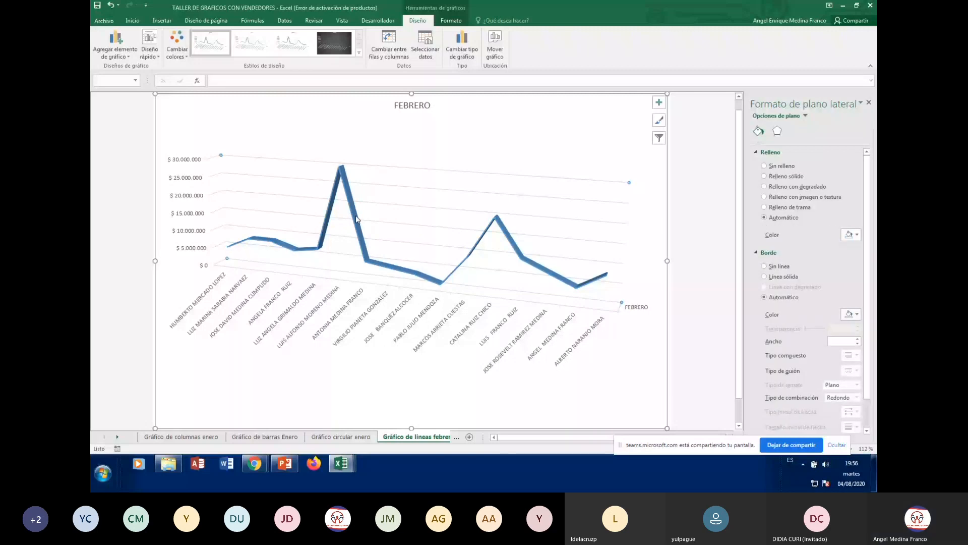
pyautogui.click(358, 235)
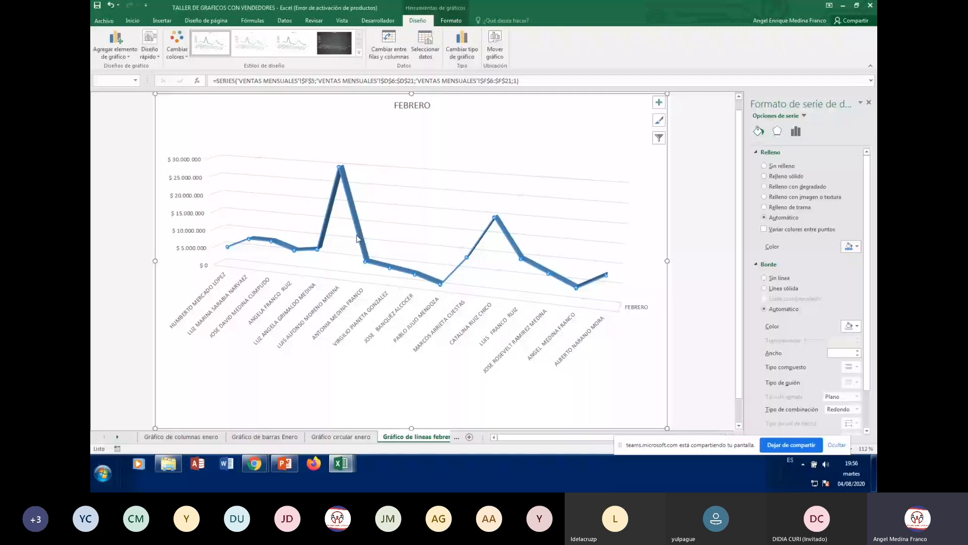
pyautogui.rightClick(357, 238)
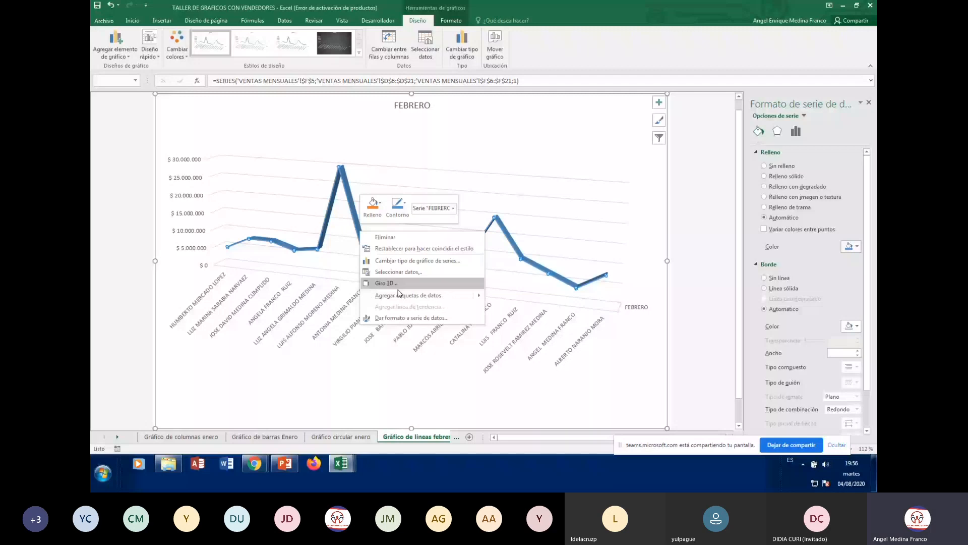
pyautogui.moveTo(403, 295)
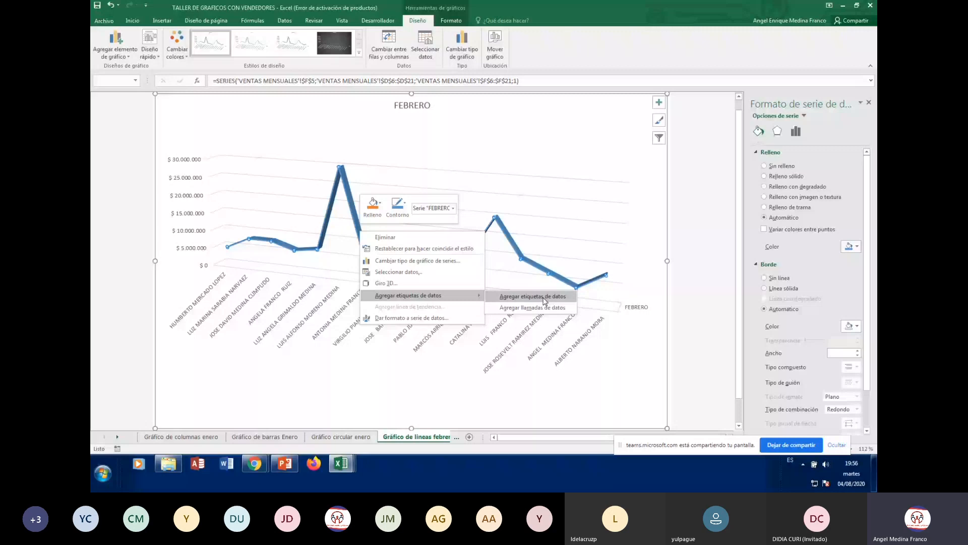
pyautogui.click(544, 301)
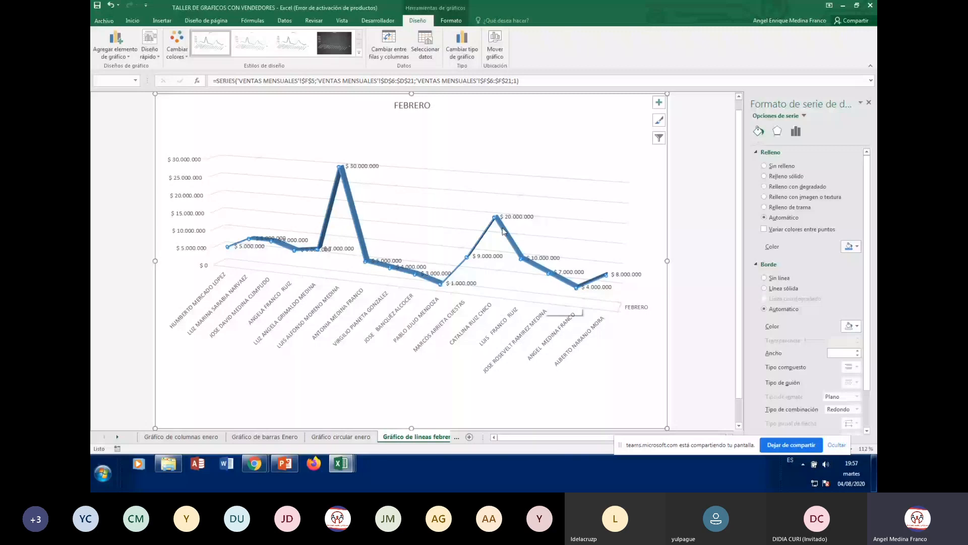
# - Adjust the plot area of the FEBRERO line chart slightly within the chart
pyautogui.click(585, 307)
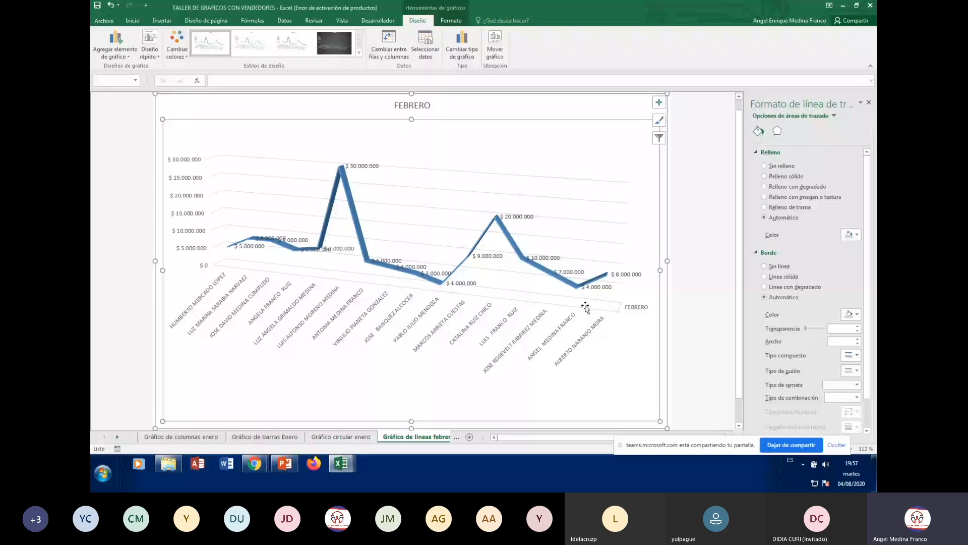
pyautogui.moveTo(585, 307); pyautogui.dragTo(584, 307)
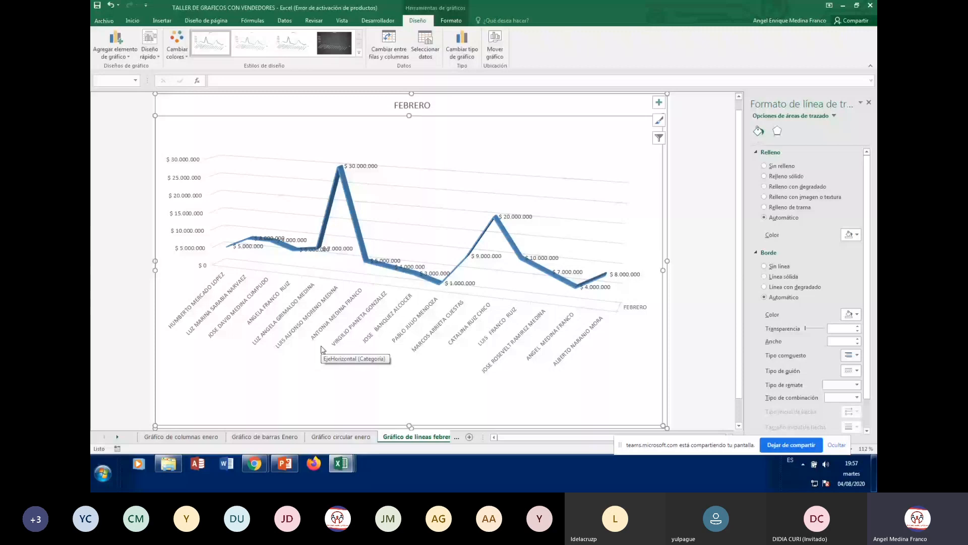
pyautogui.click(373, 166)
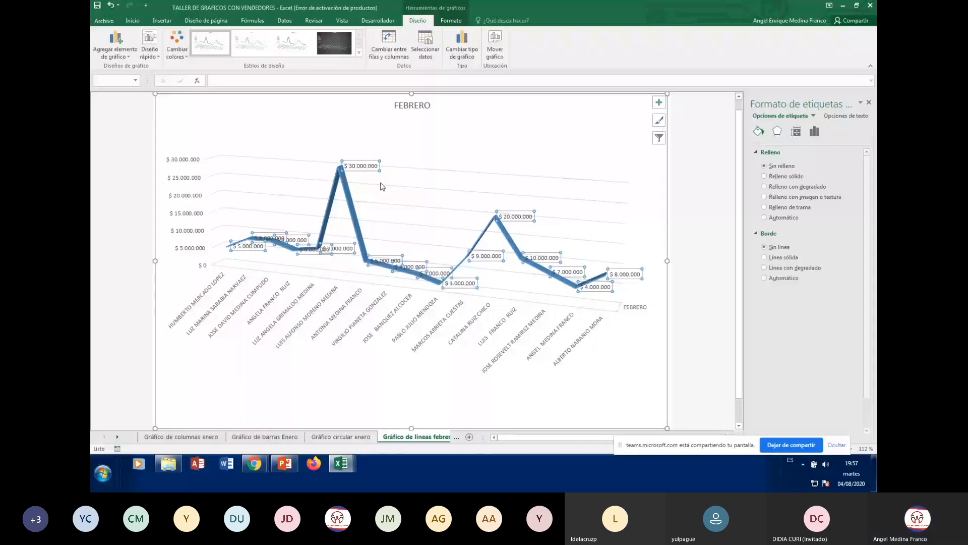
pyautogui.click(524, 159)
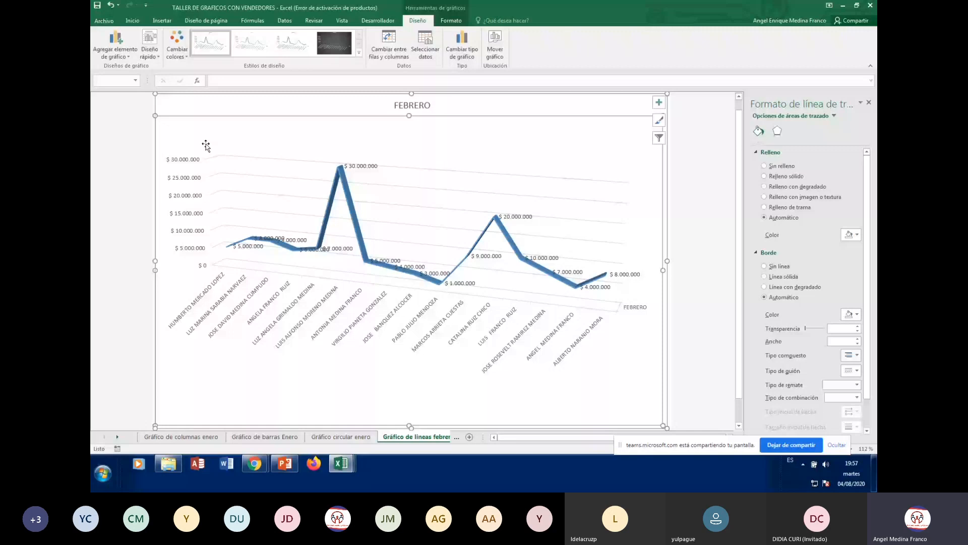
# - Recolor the FEBRERO line chart's series with the multicolour palette that starts with orange
pyautogui.click(177, 48)
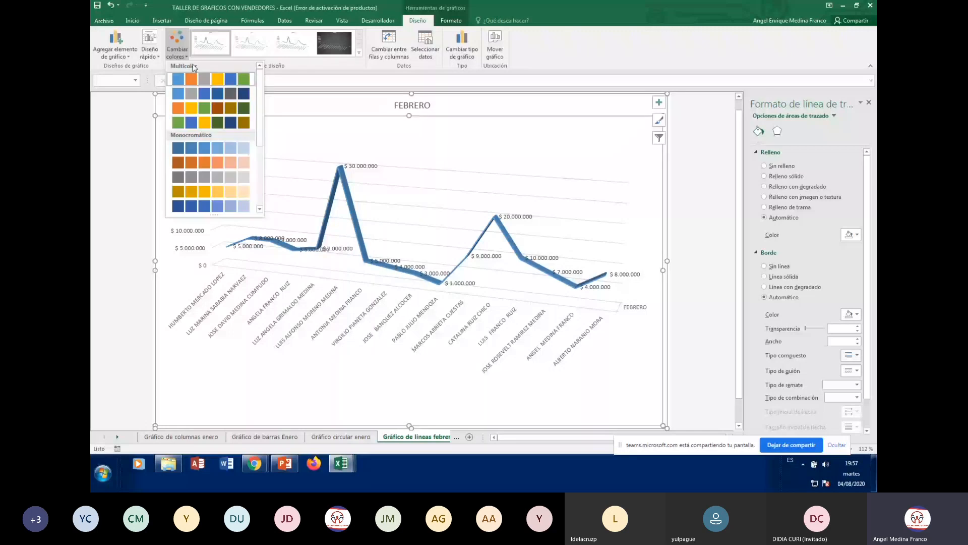
pyautogui.click(337, 183)
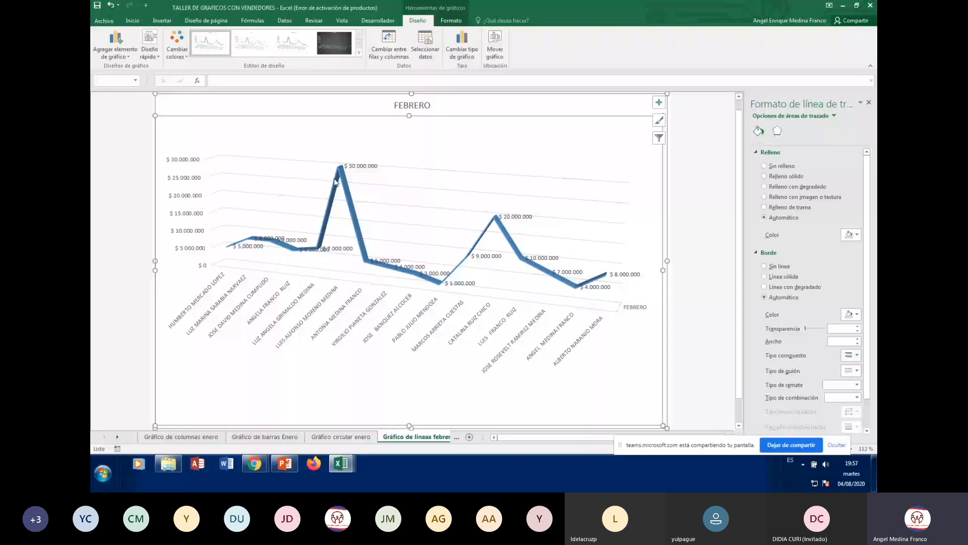
pyautogui.click(337, 183)
pyautogui.click(177, 45)
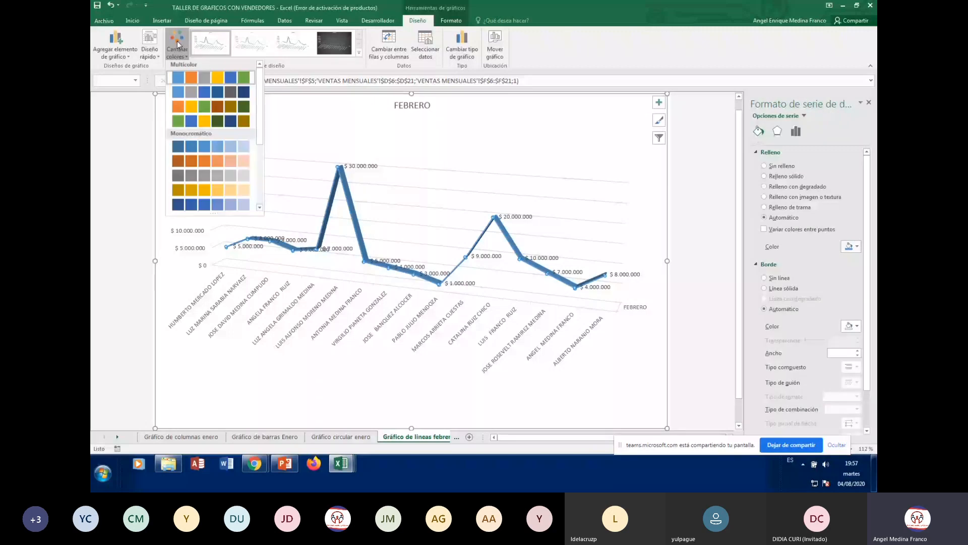
pyautogui.click(192, 106)
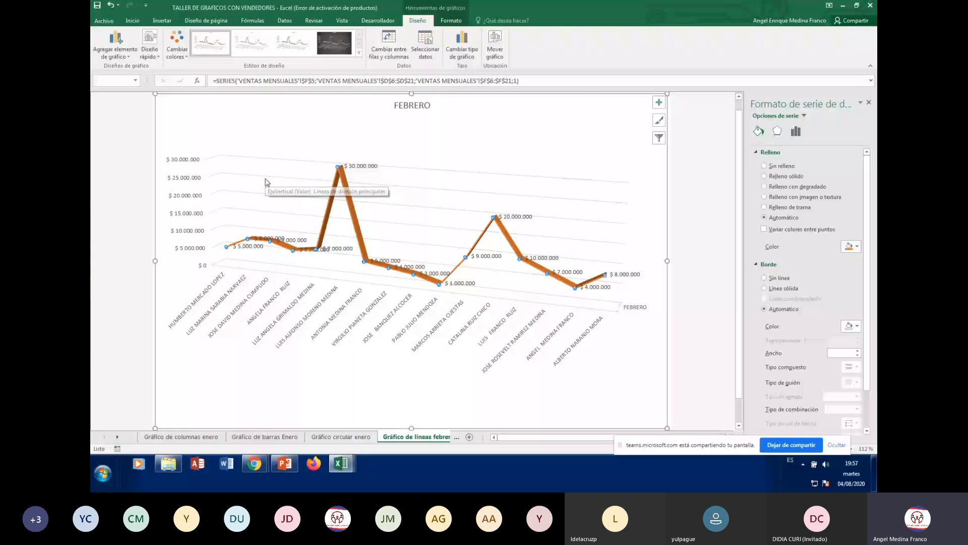
# - Recolor the FEBRERO line chart's series with the multicolour palette that starts with green
pyautogui.click(174, 44)
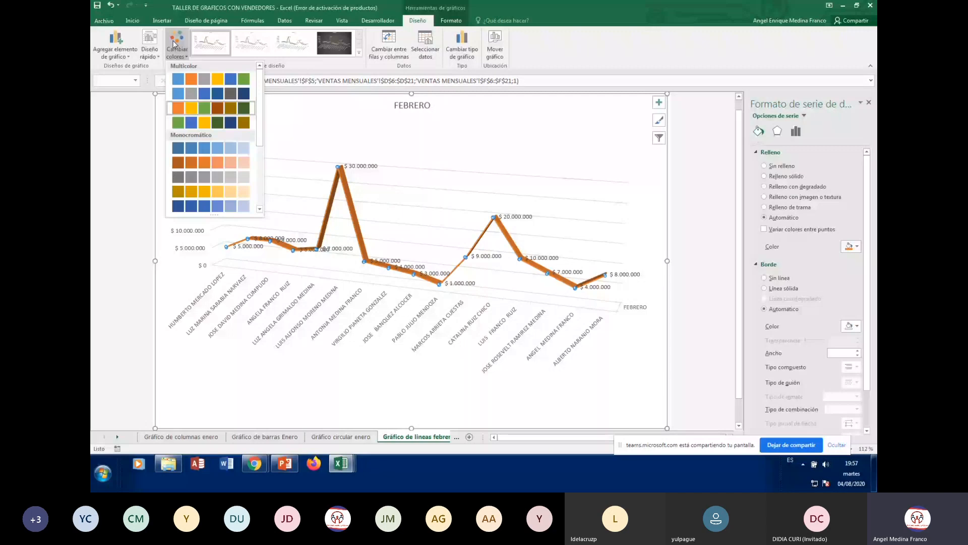
pyautogui.click(207, 122)
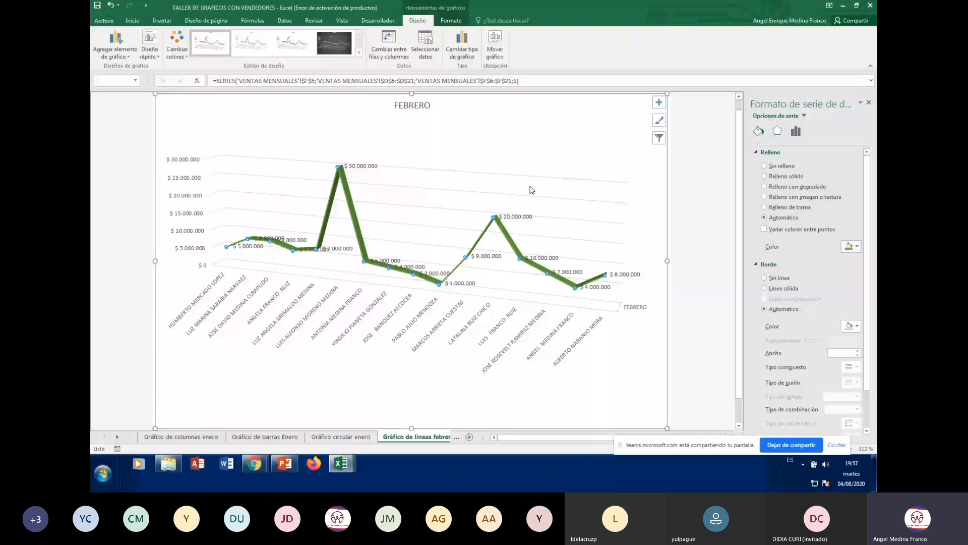
pyautogui.click(530, 192)
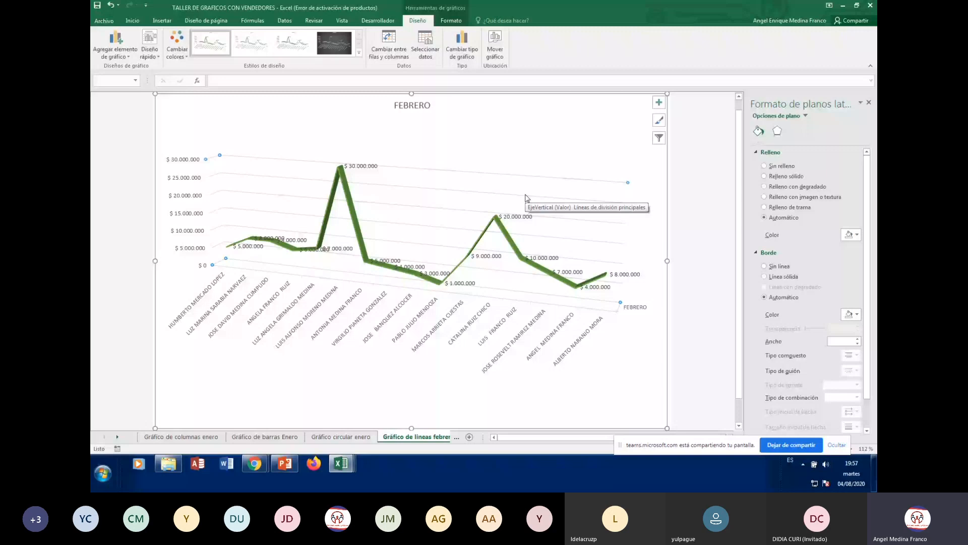
# - Open the VENTAS MENSUALES sheet and widen the area that shows the sheet tabs
pyautogui.click(117, 439)
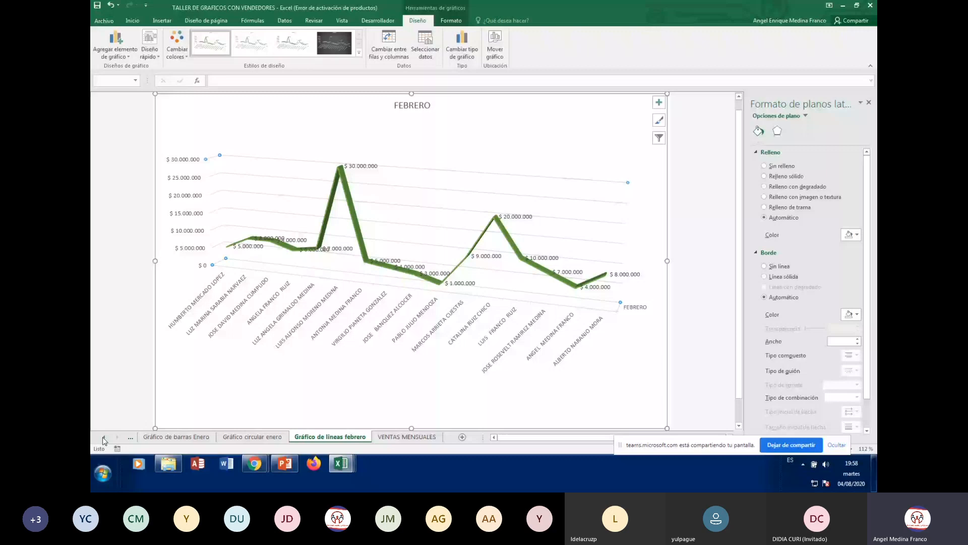
pyautogui.click(103, 437)
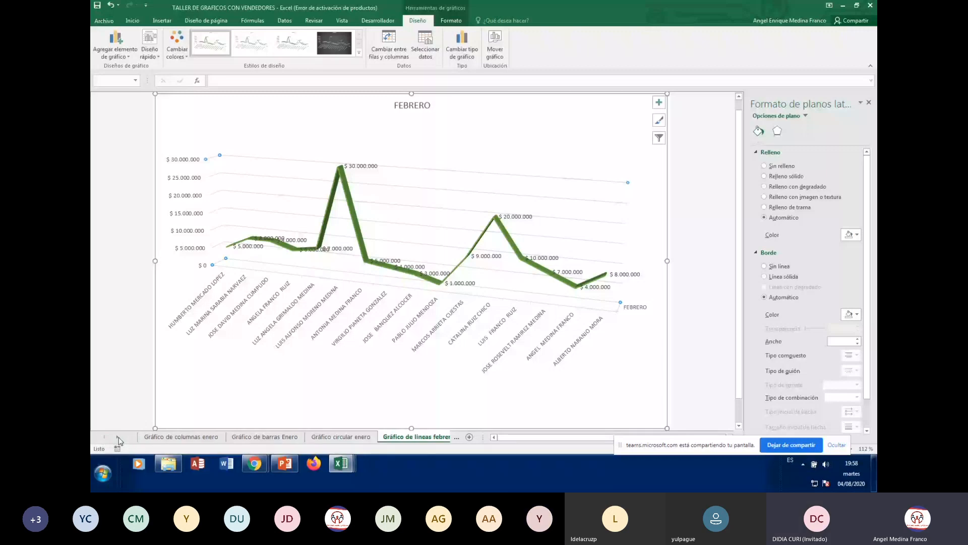
pyautogui.click(118, 438)
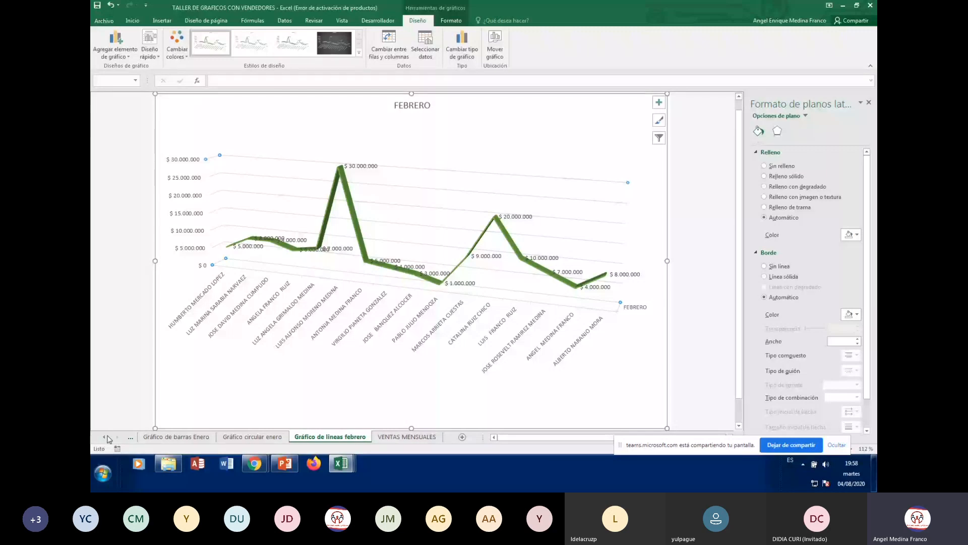
pyautogui.click(104, 437)
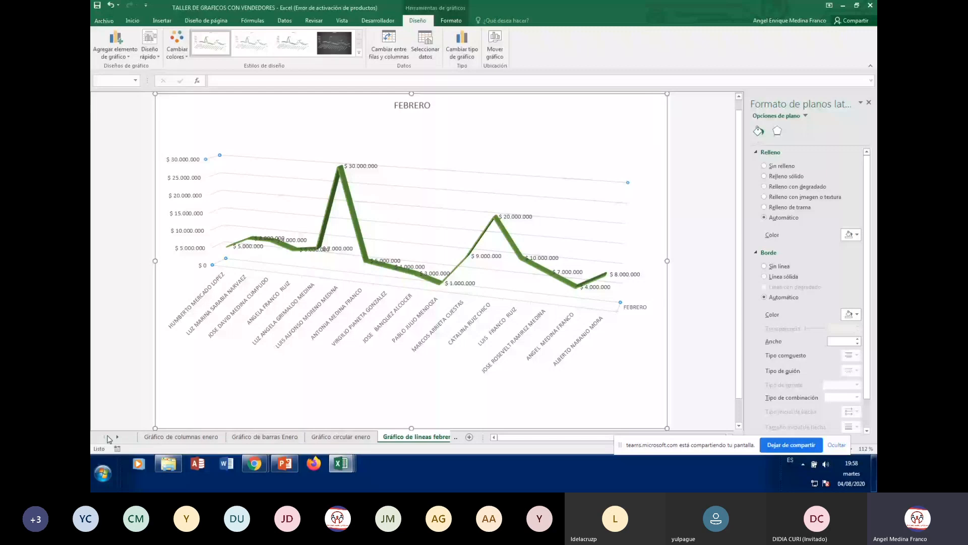
pyautogui.click(403, 437)
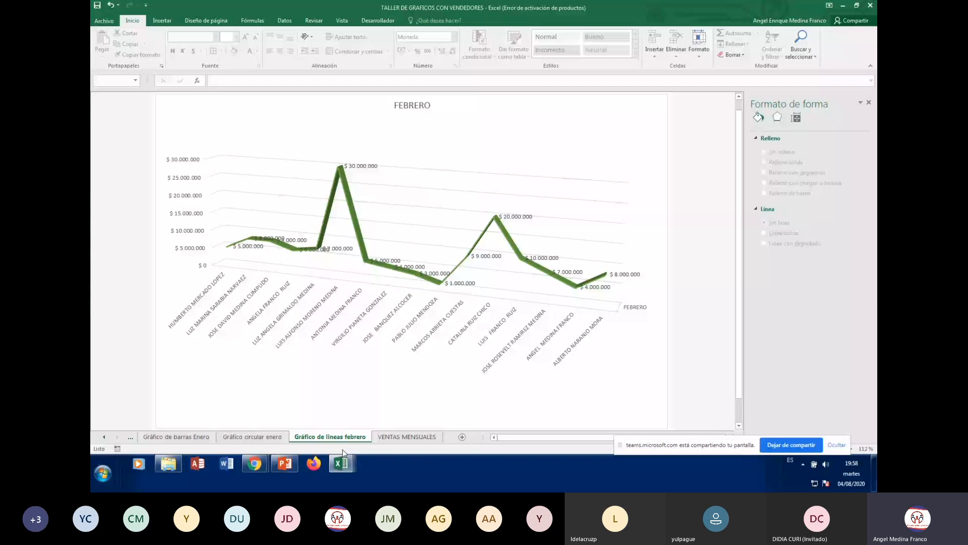
pyautogui.click(434, 437)
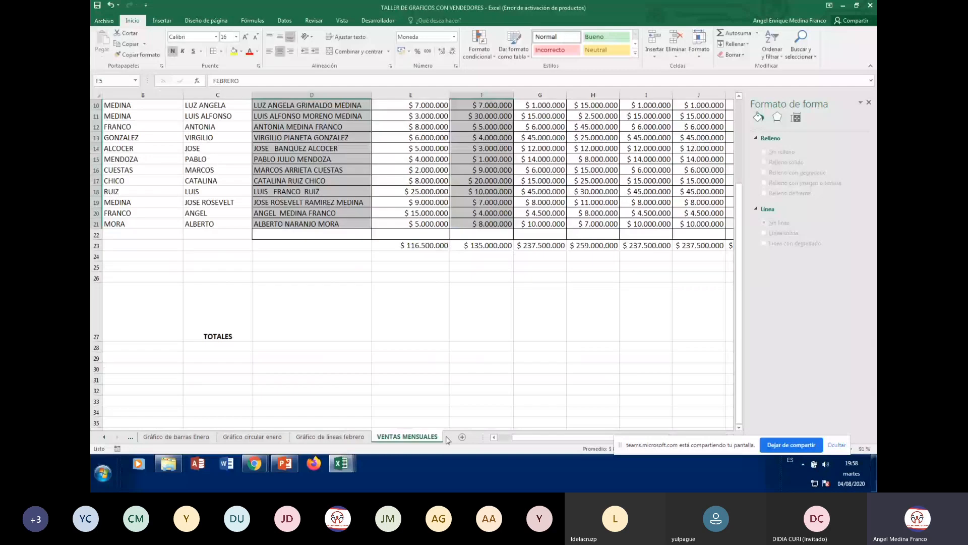
pyautogui.moveTo(482, 437); pyautogui.dragTo(527, 437)
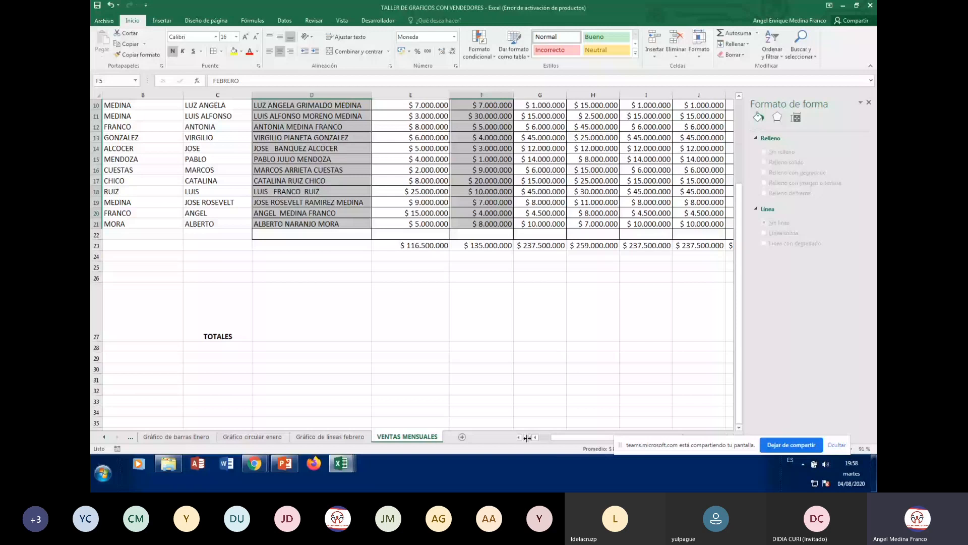
pyautogui.moveTo(527, 437); pyautogui.dragTo(552, 438)
# - Insert a 3-D clustered column chart from the full names with their ENERO and FEBRERO sales, D5:F21
pyautogui.click(377, 278)
pyautogui.scroll(3, 387, 298)
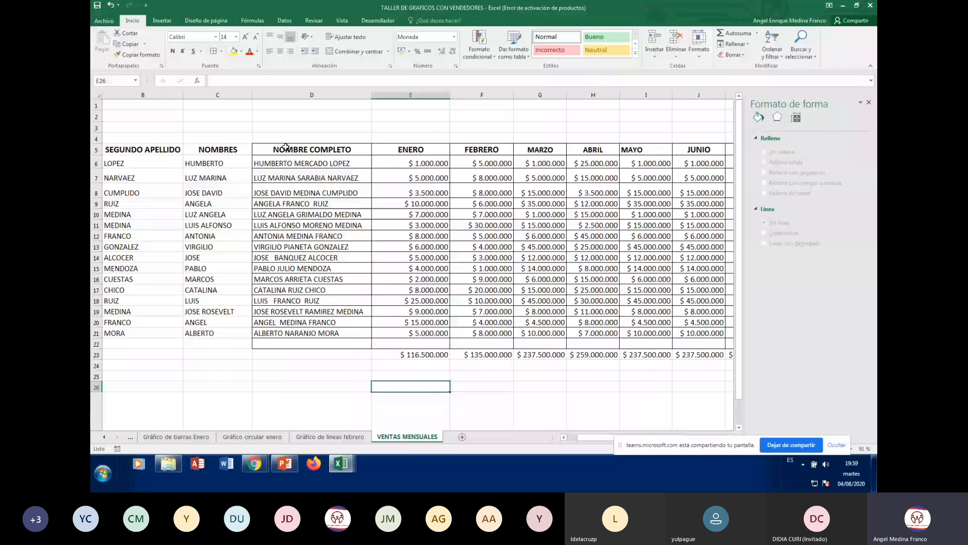
pyautogui.moveTo(286, 147); pyautogui.dragTo(496, 334)
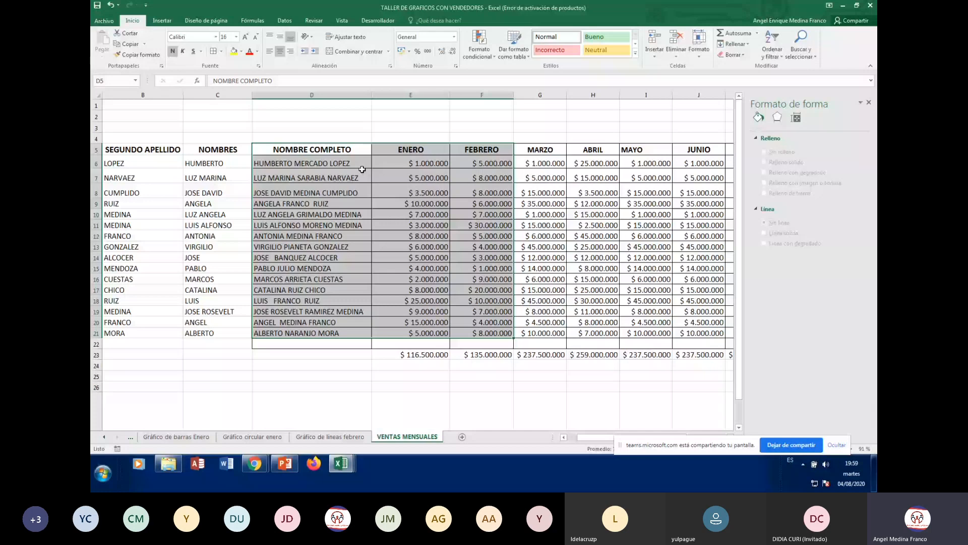
pyautogui.click(162, 21)
pyautogui.click(451, 33)
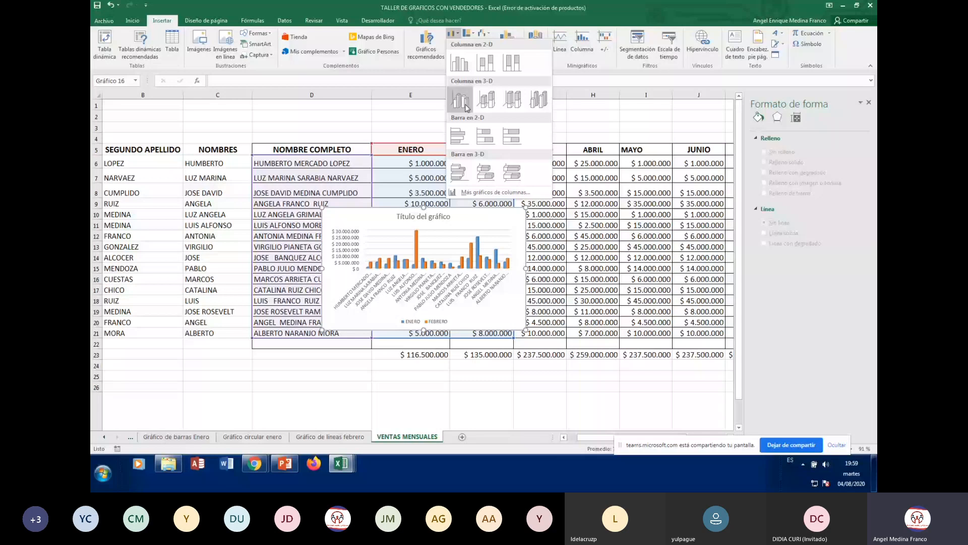
pyautogui.click(450, 267)
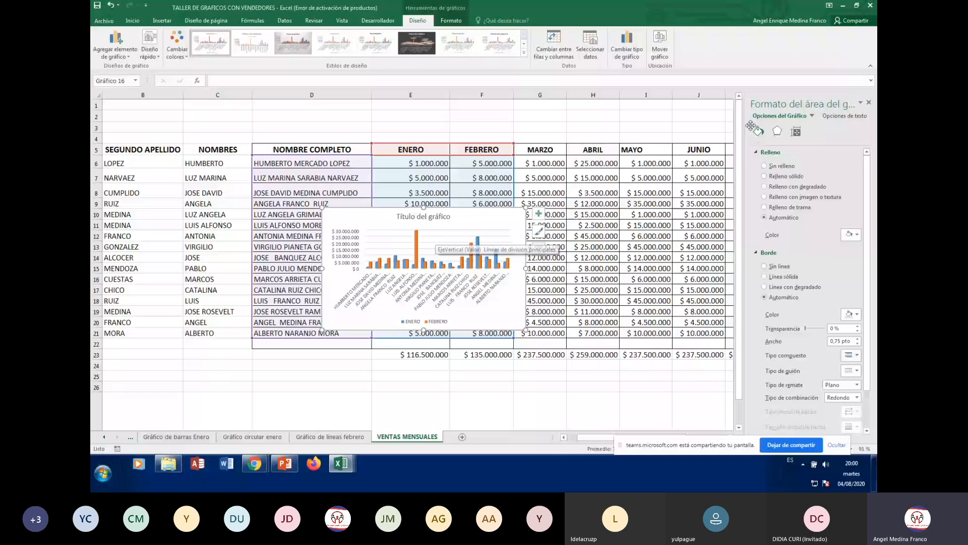
pyautogui.click(660, 43)
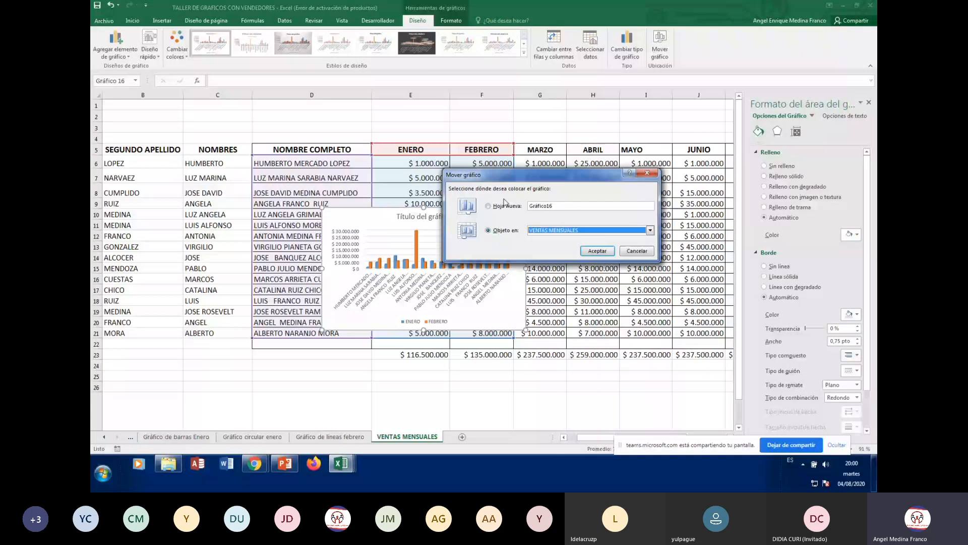
pyautogui.click(504, 204)
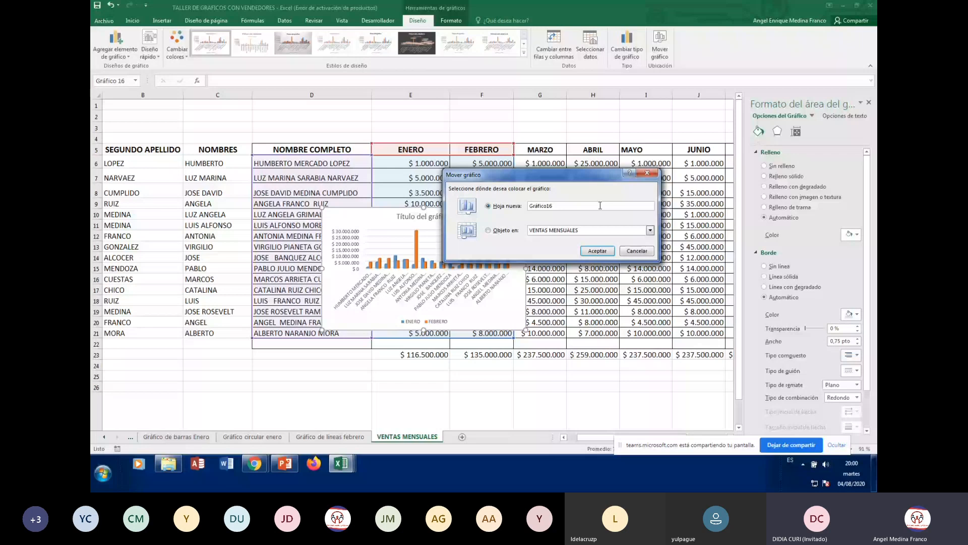
pyautogui.click(600, 205)
pyautogui.press('BackSpace')
pyautogui.press('BackSpace')
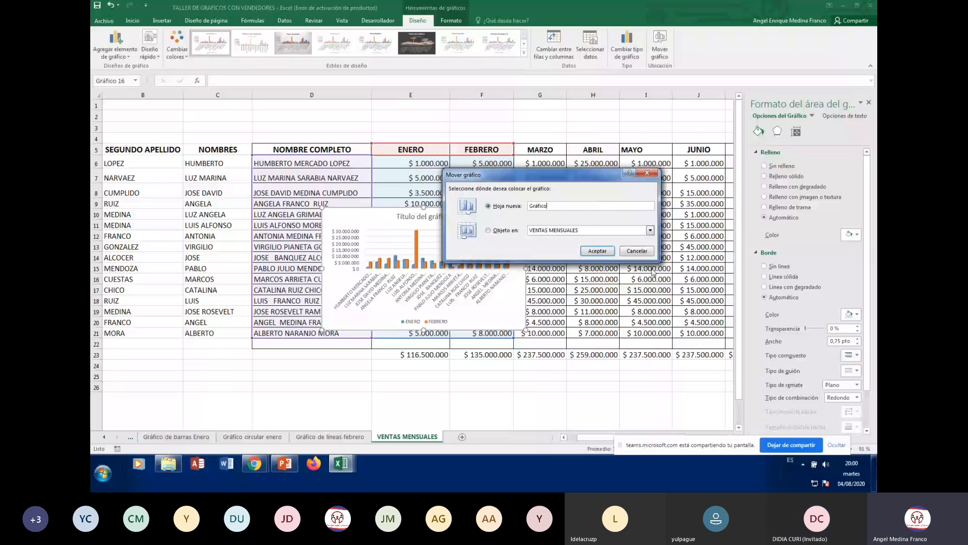
pyautogui.press('Escape')
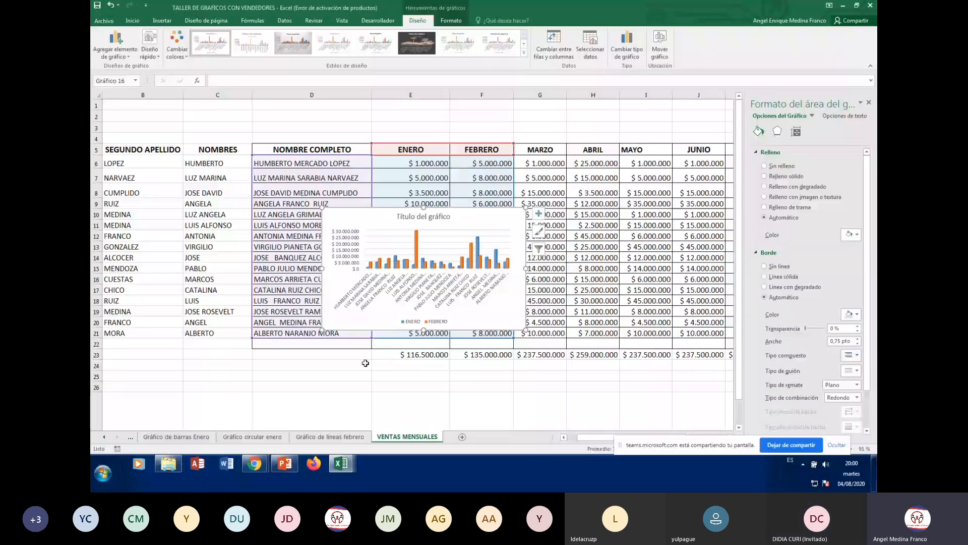
pyautogui.click(434, 267)
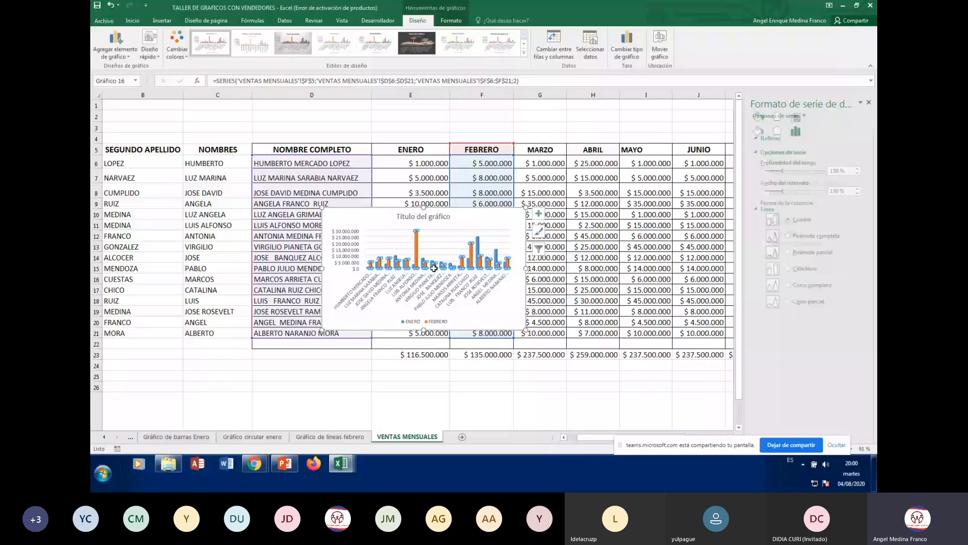
pyautogui.press('Escape')
pyautogui.press('Escape')
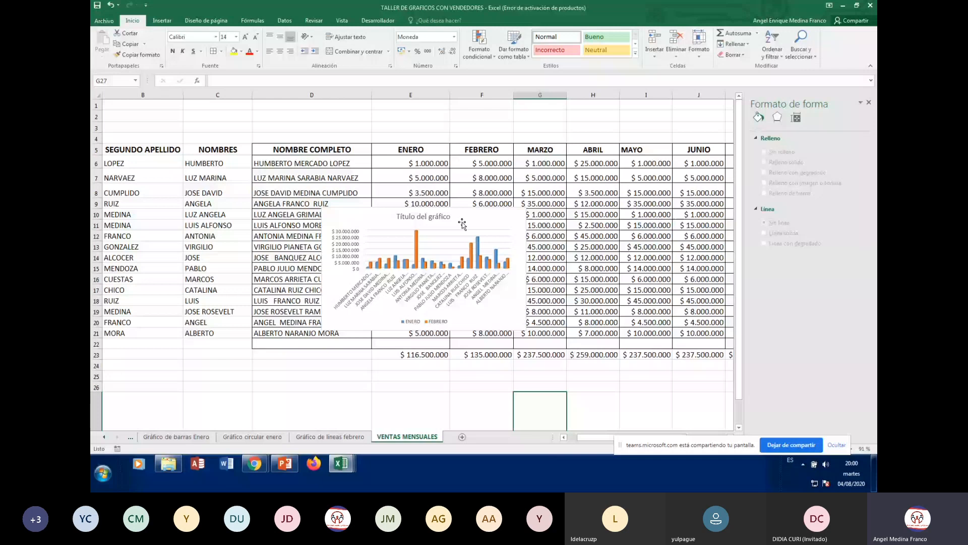
# - Move the ENERO and FEBRERO column chart to a new sheet named Gráfico comparati ene y feb
pyautogui.click(461, 224)
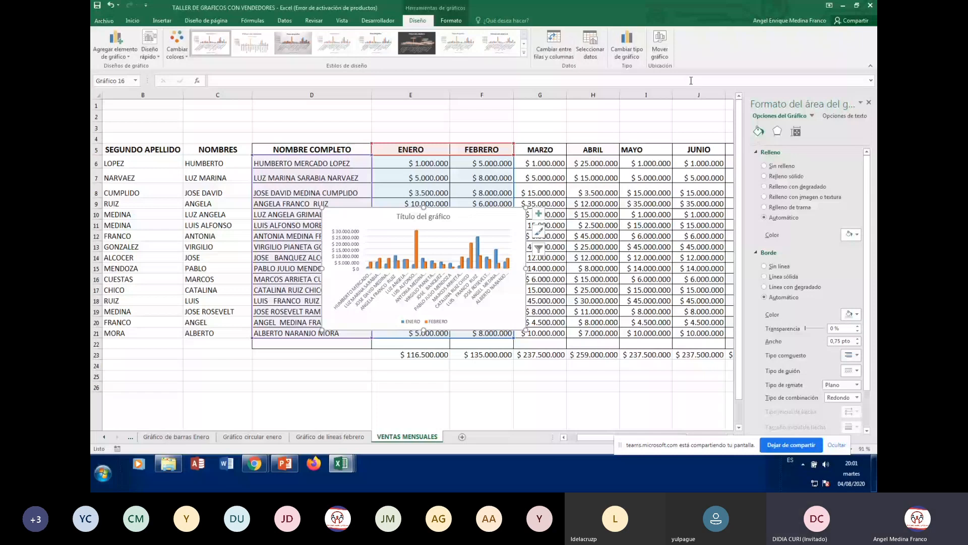
pyautogui.click(662, 49)
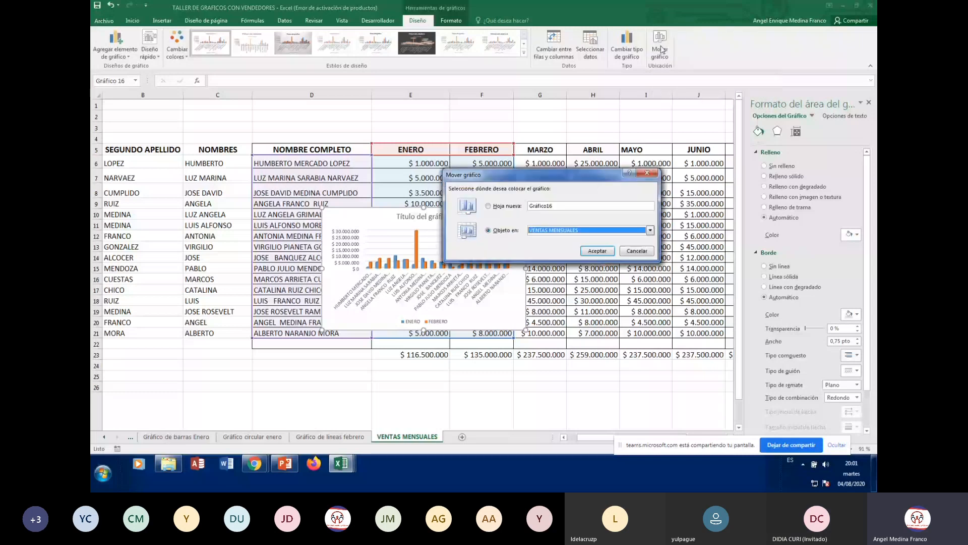
pyautogui.moveTo(582, 178); pyautogui.dragTo(674, 176)
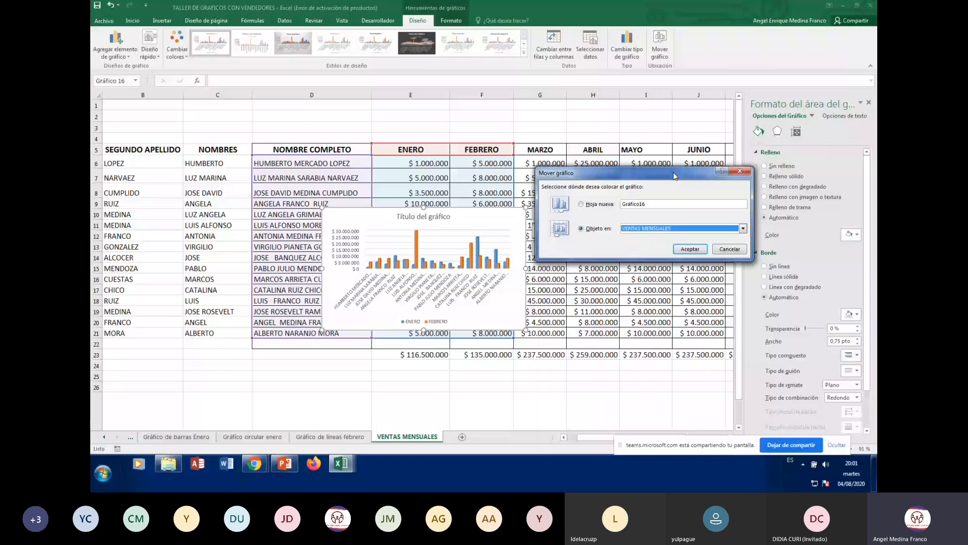
pyautogui.moveTo(674, 176); pyautogui.dragTo(656, 169)
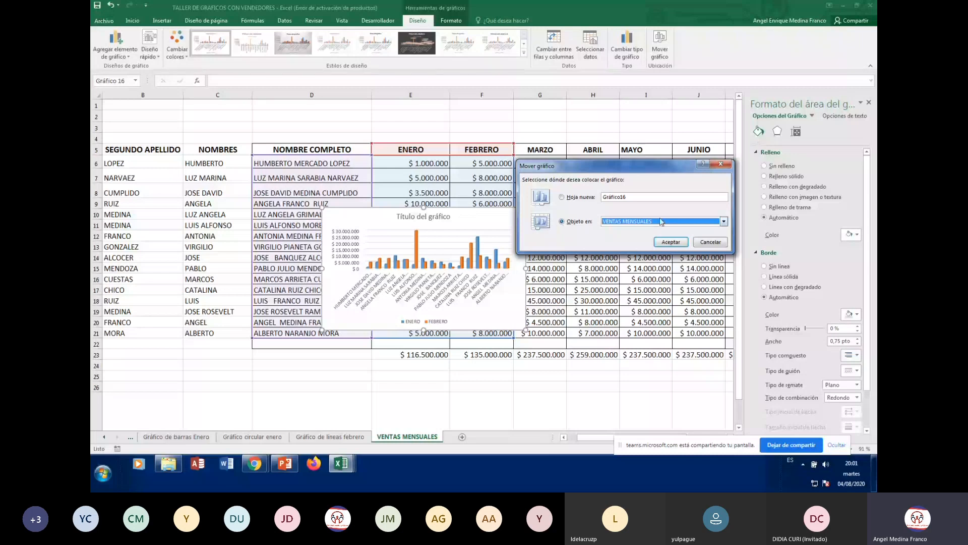
pyautogui.click(724, 222)
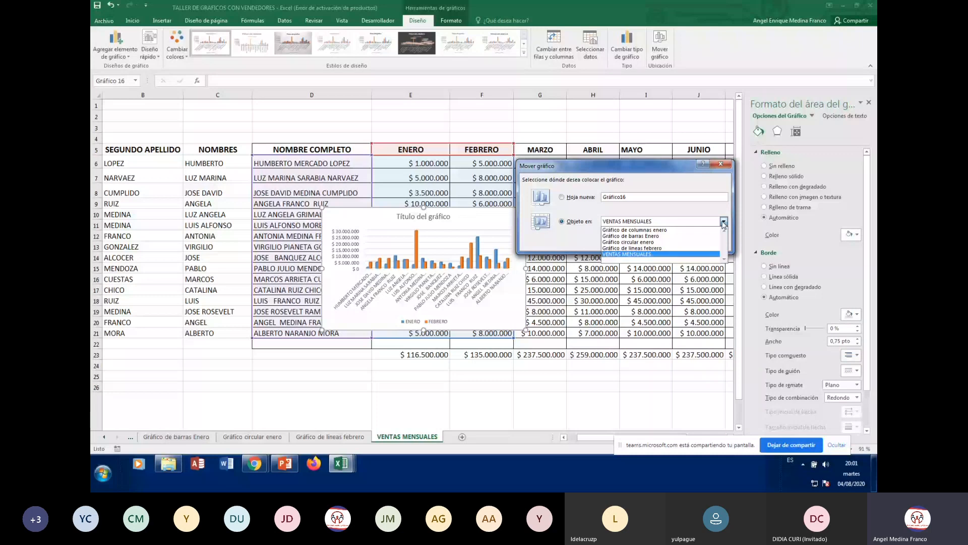
pyautogui.click(723, 223)
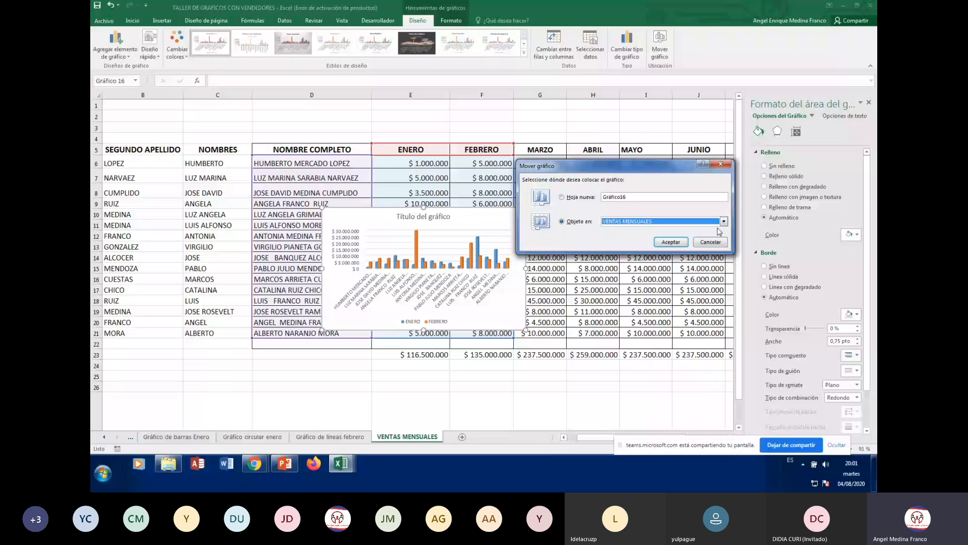
pyautogui.click(561, 197)
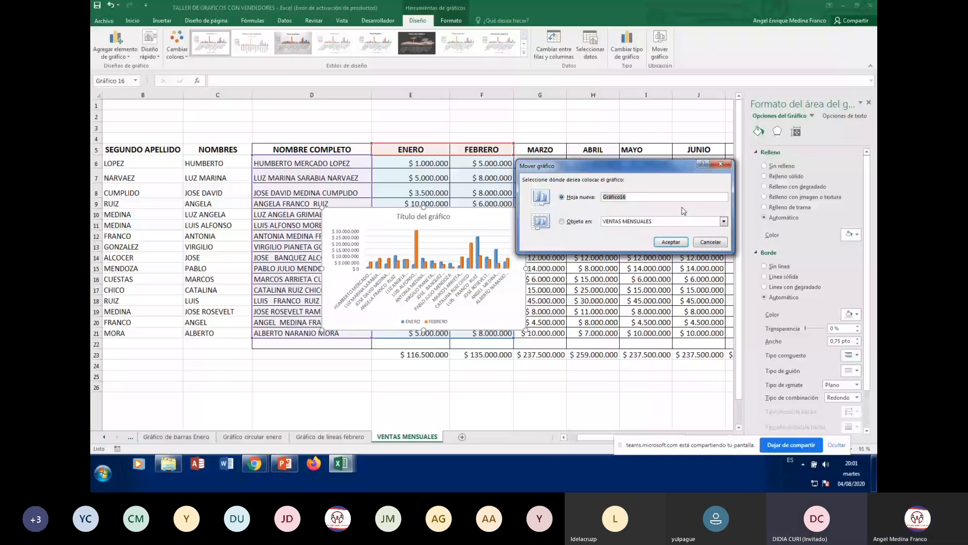
pyautogui.click(658, 200)
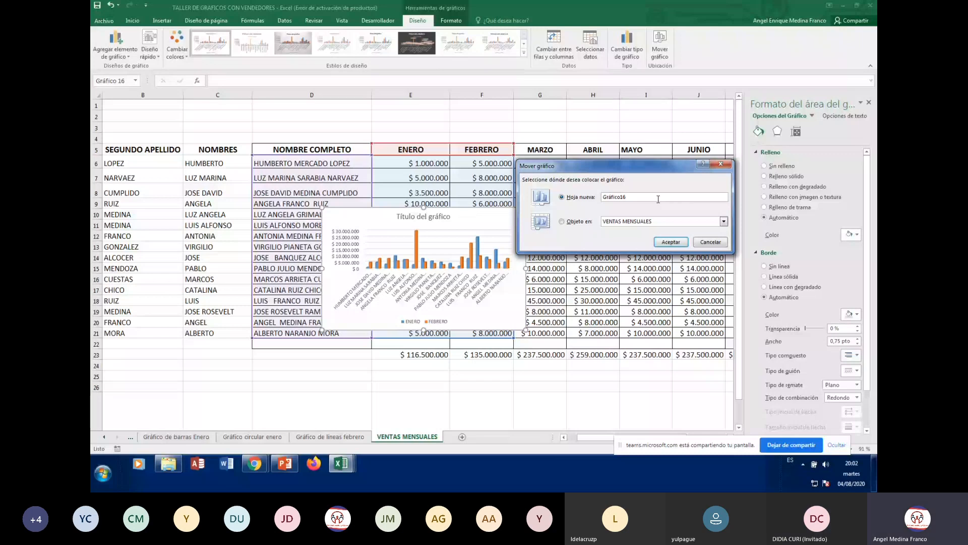
pyautogui.press('BackSpace')
pyautogui.press('BackSpace')
pyautogui.write('omparati en')
pyautogui.write('e y feb')
pyautogui.click(670, 242)
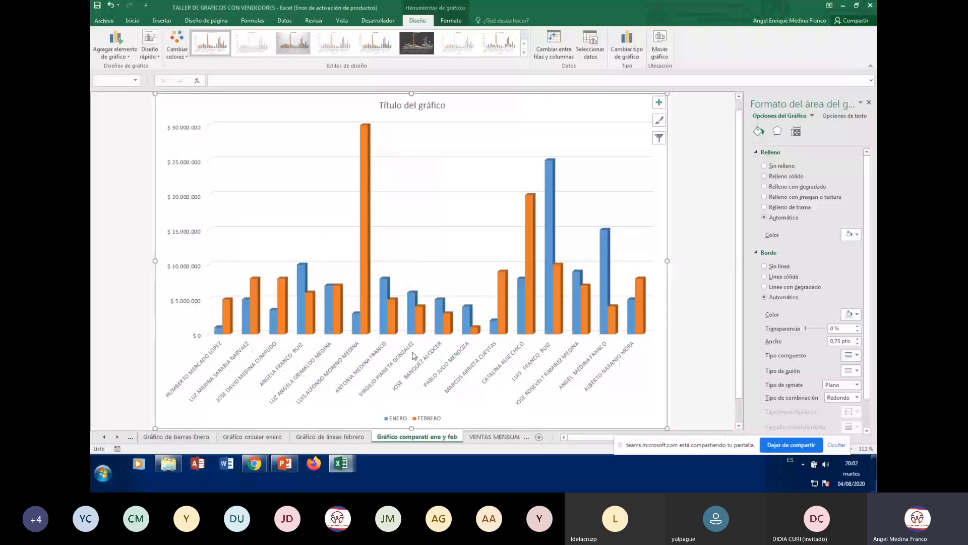
pyautogui.scroll(1, 412, 356)
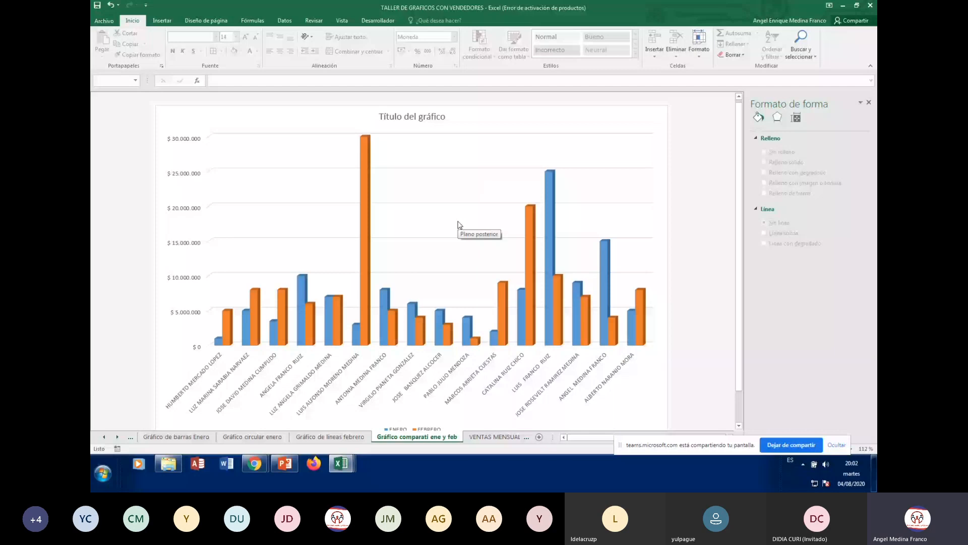
pyautogui.scroll(-1, 502, 321)
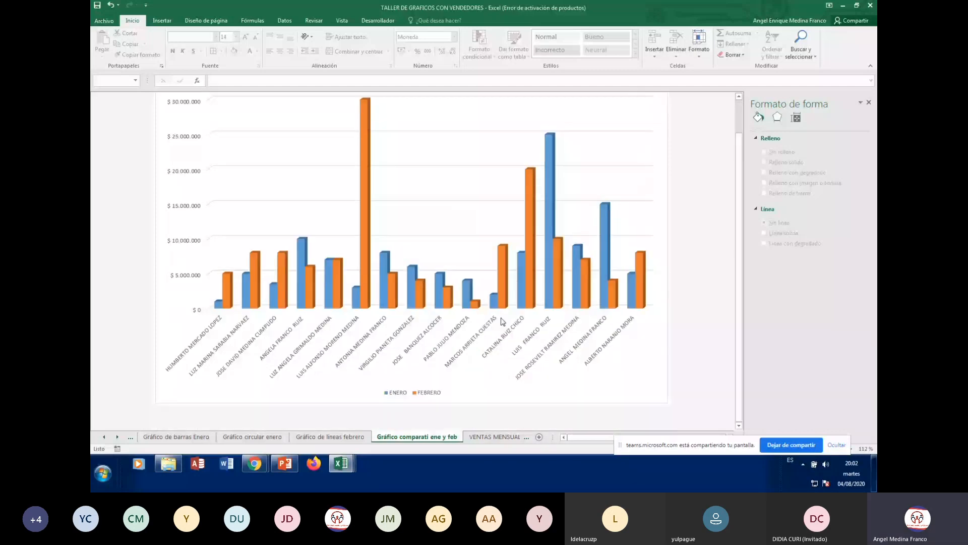
# - Compare the ENERO and FEBRERO columns of the individual salespeople in the 3-D column chart
pyautogui.scroll(1, 503, 320)
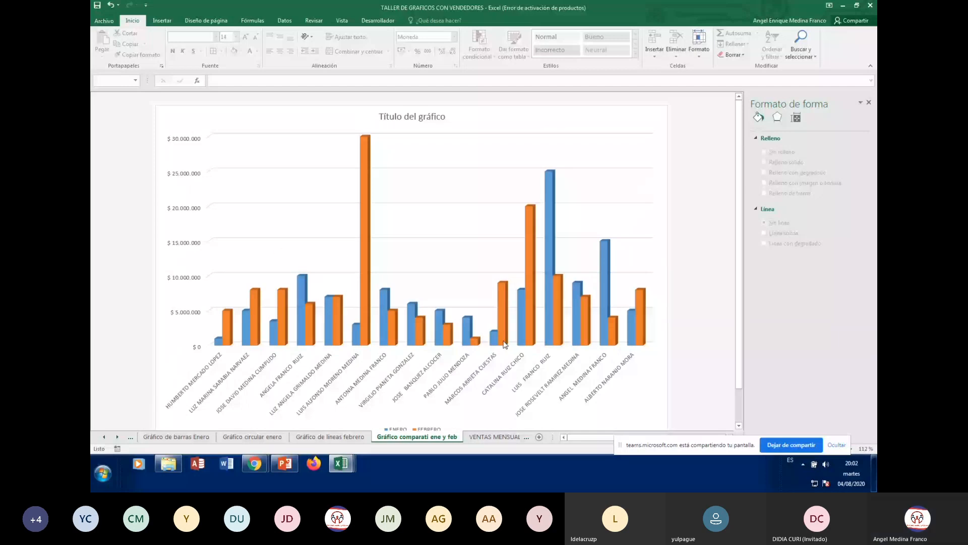
pyautogui.scroll(-1, 463, 412)
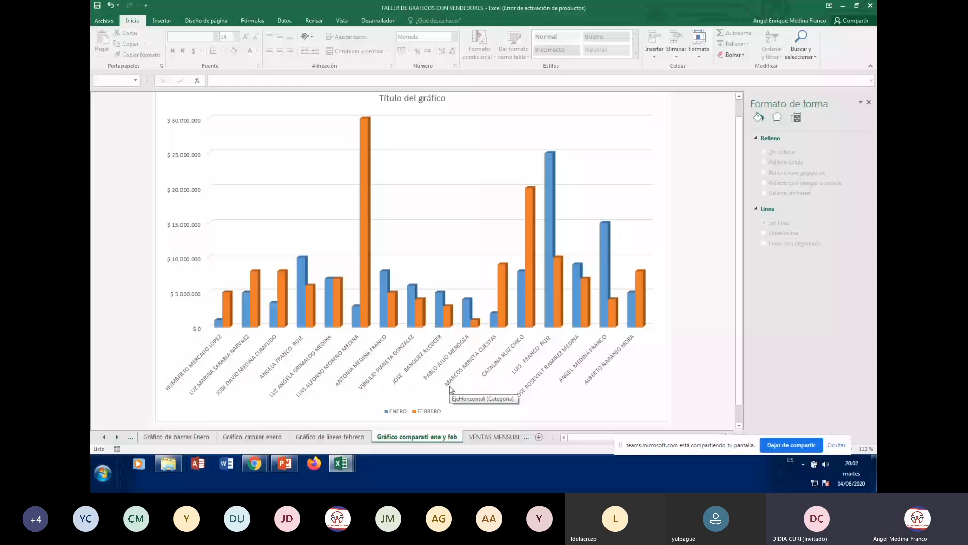
pyautogui.scroll(-1, 634, 365)
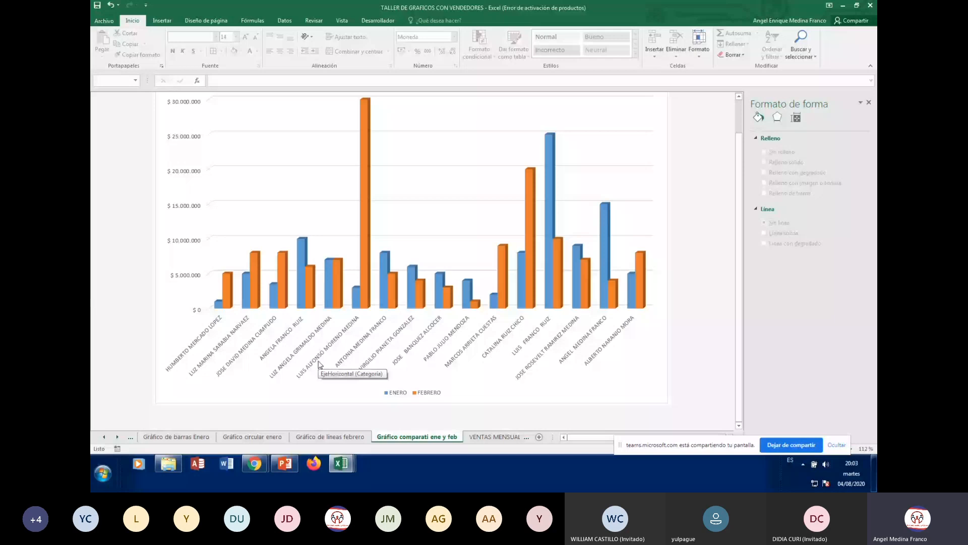
pyautogui.click(354, 306)
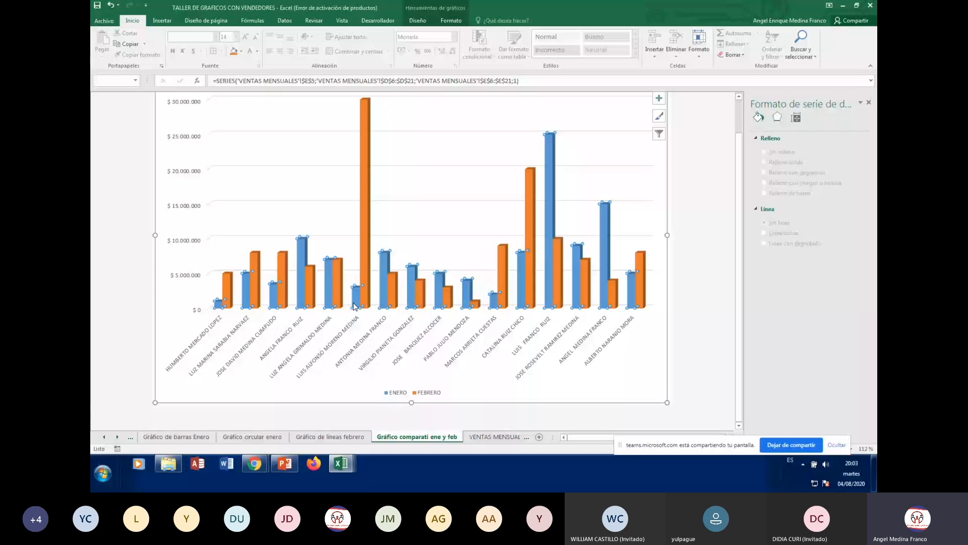
pyautogui.click(357, 300)
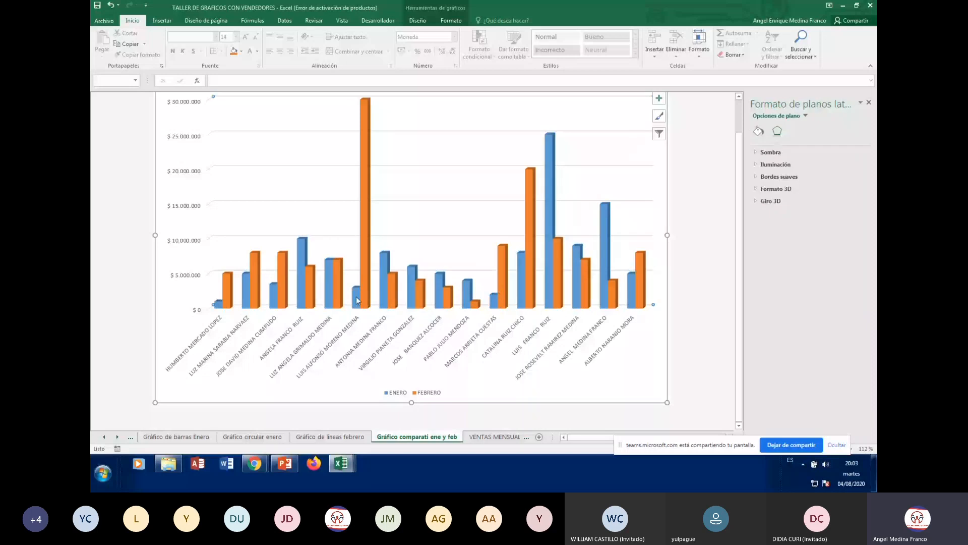
pyautogui.click(356, 298)
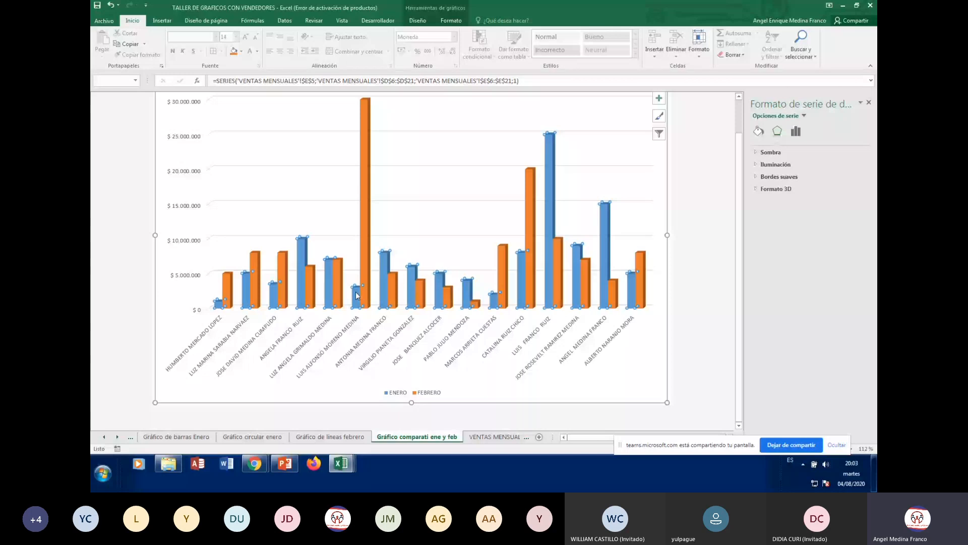
pyautogui.click(359, 242)
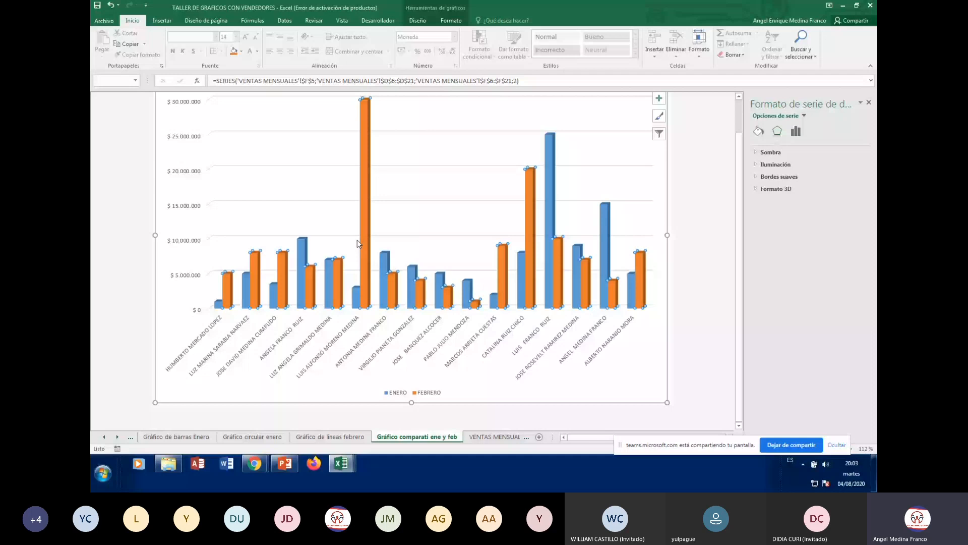
pyautogui.click(541, 197)
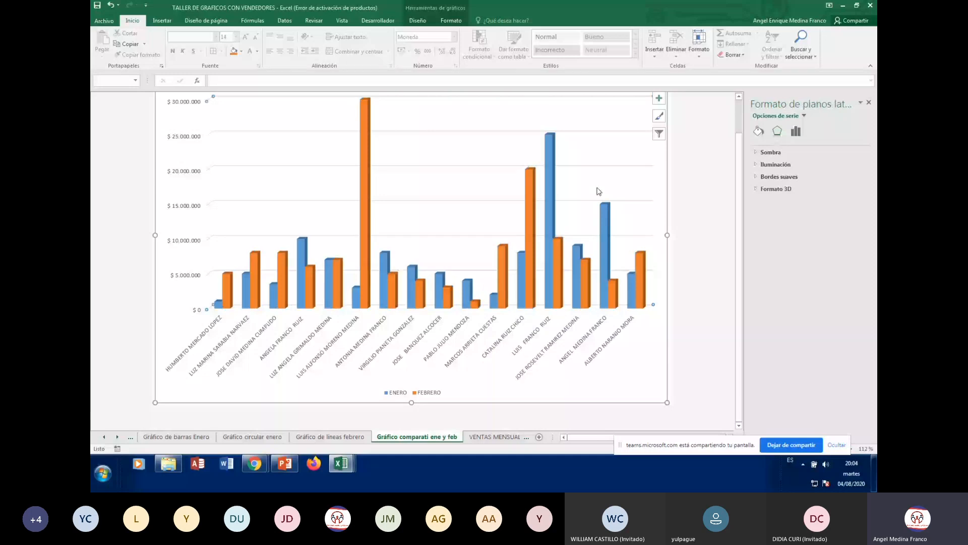
pyautogui.click(550, 197)
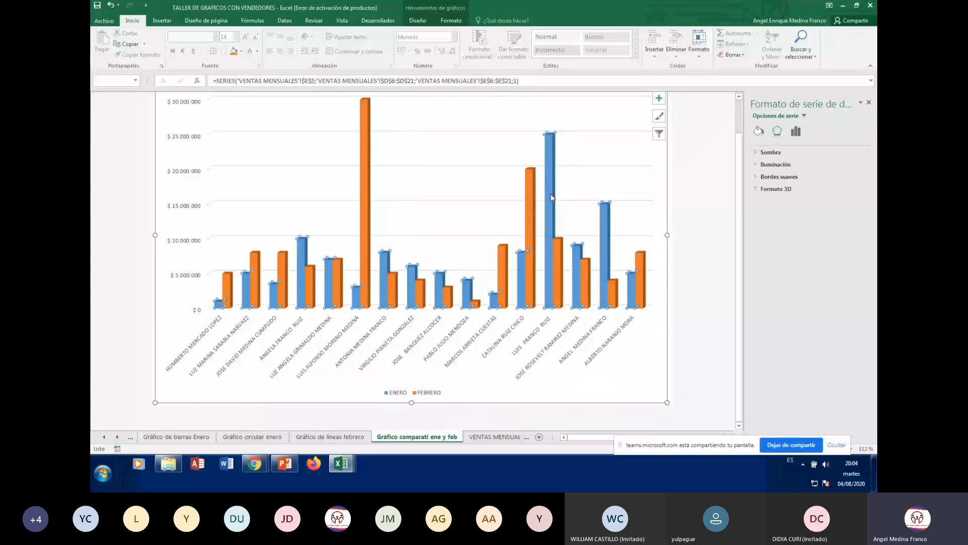
pyautogui.click(562, 258)
pyautogui.click(407, 212)
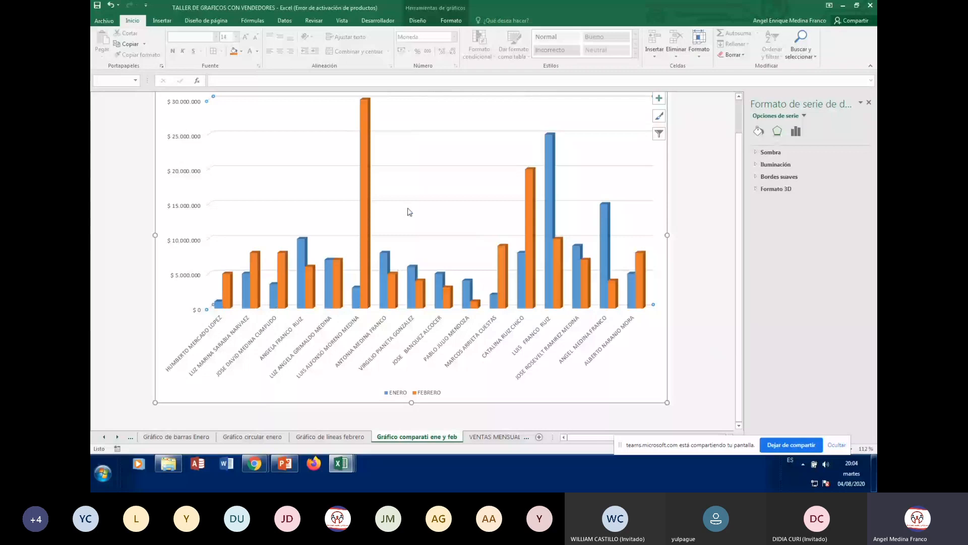
pyautogui.click(327, 263)
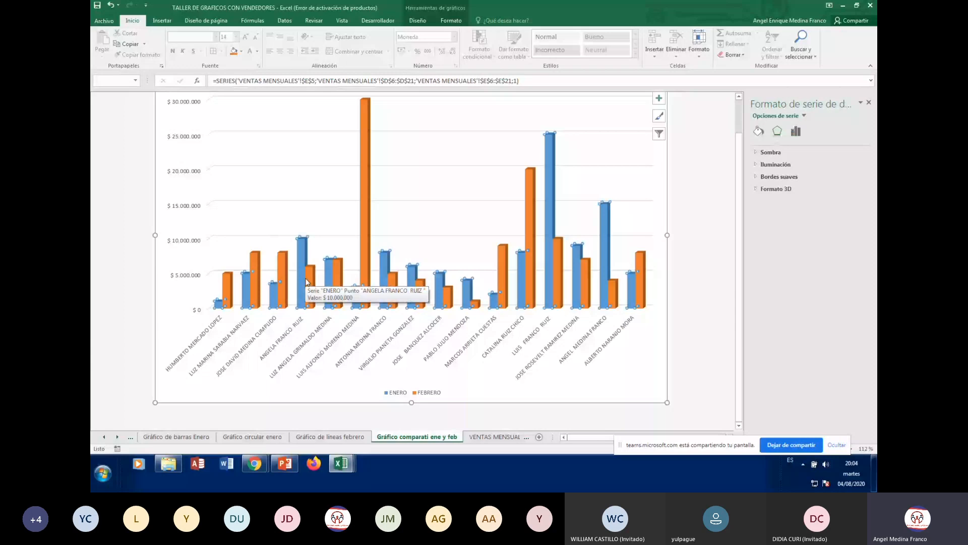
pyautogui.click(341, 296)
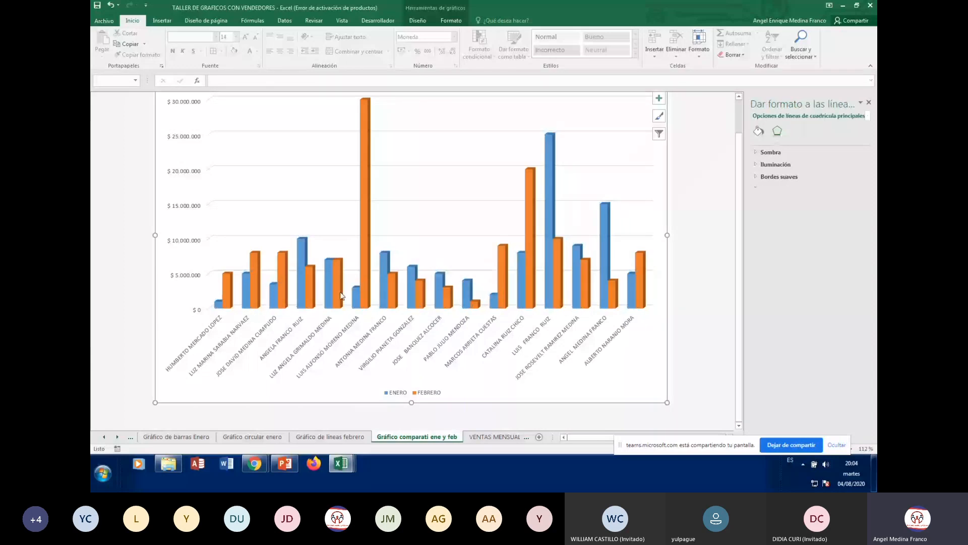
pyautogui.click(341, 296)
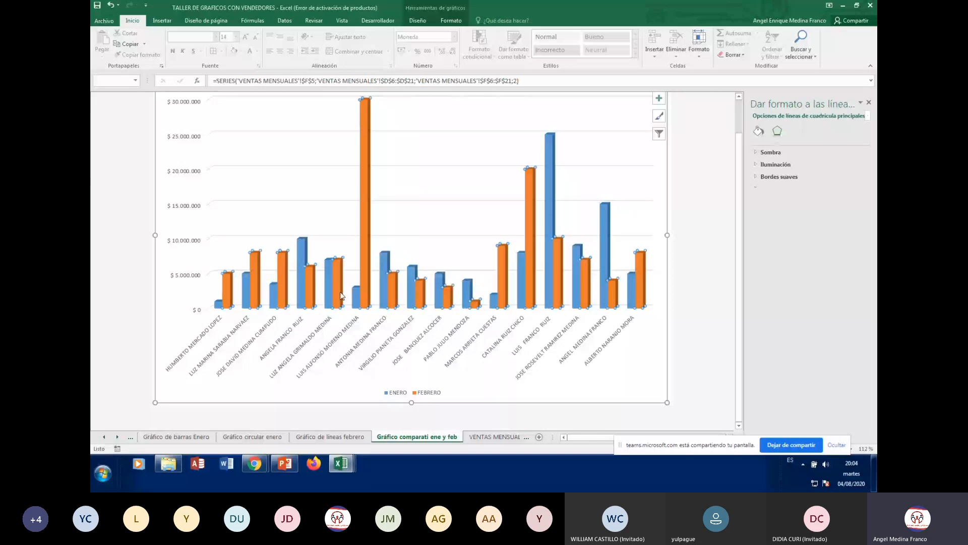
pyautogui.click(333, 289)
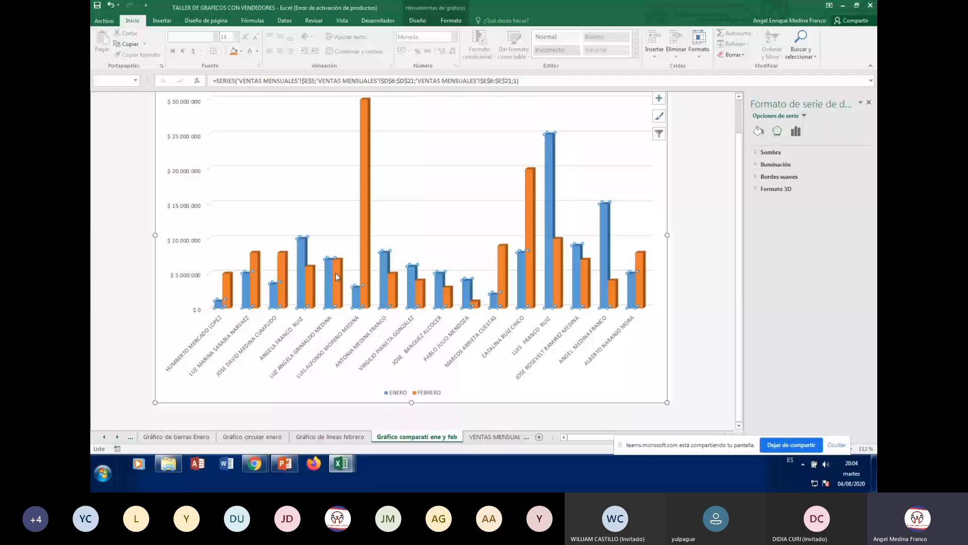
pyautogui.click(409, 227)
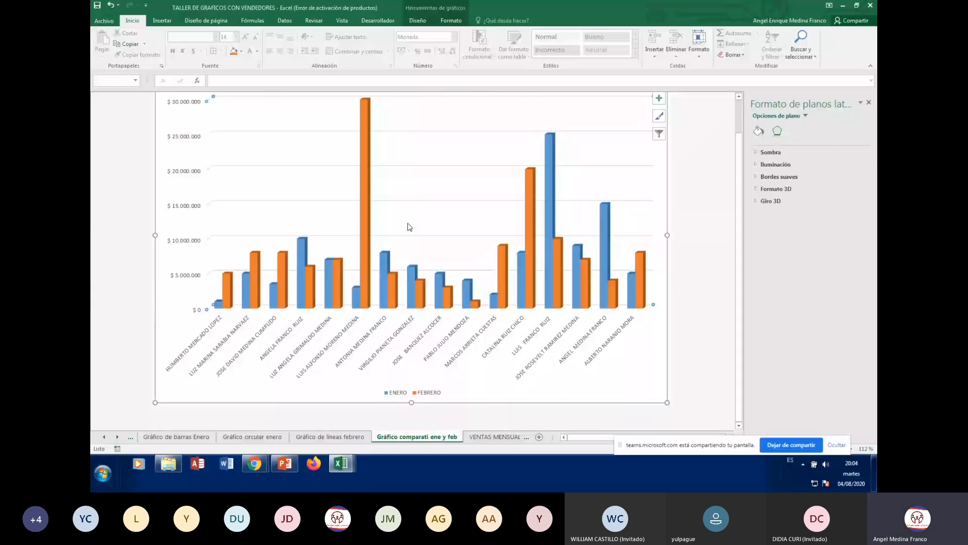
pyautogui.click(550, 270)
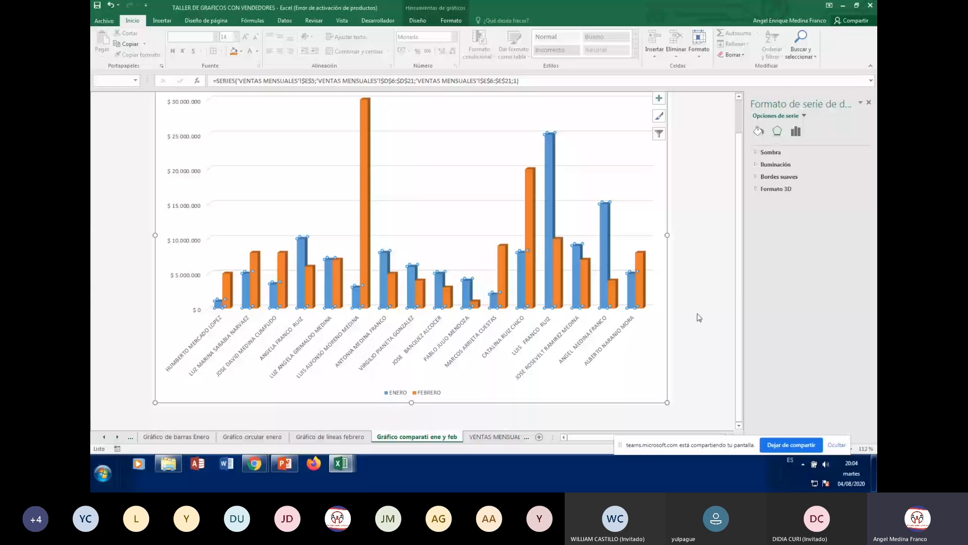
pyautogui.click(699, 316)
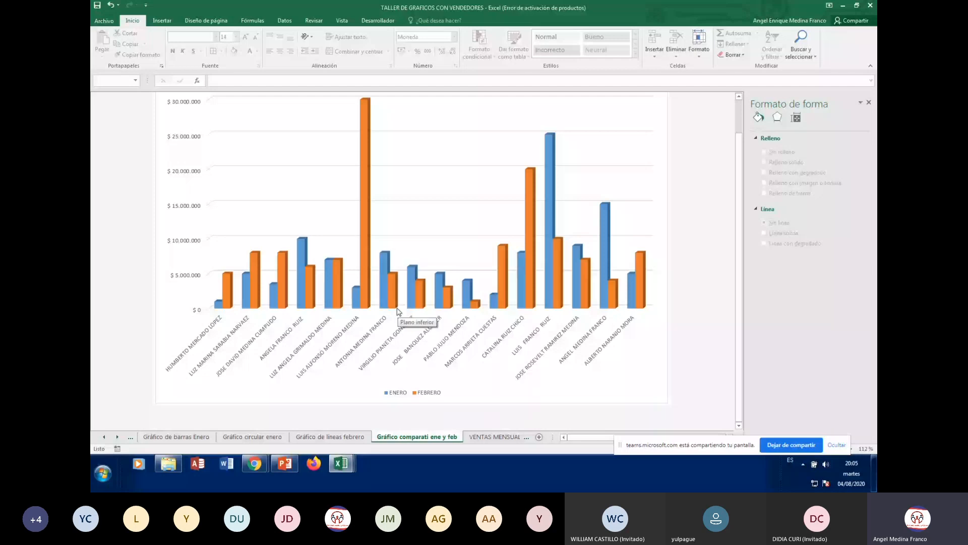
pyautogui.click(420, 292)
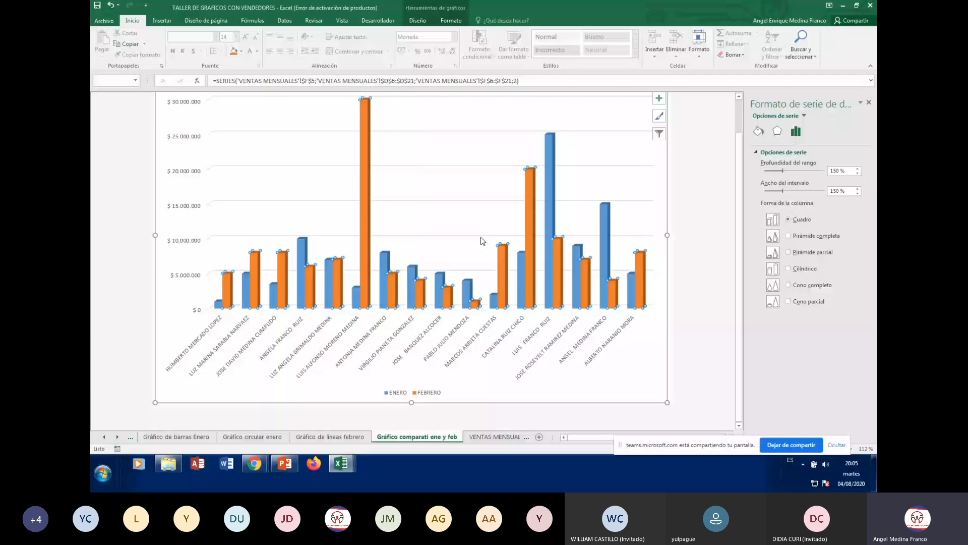
pyautogui.press('Escape')
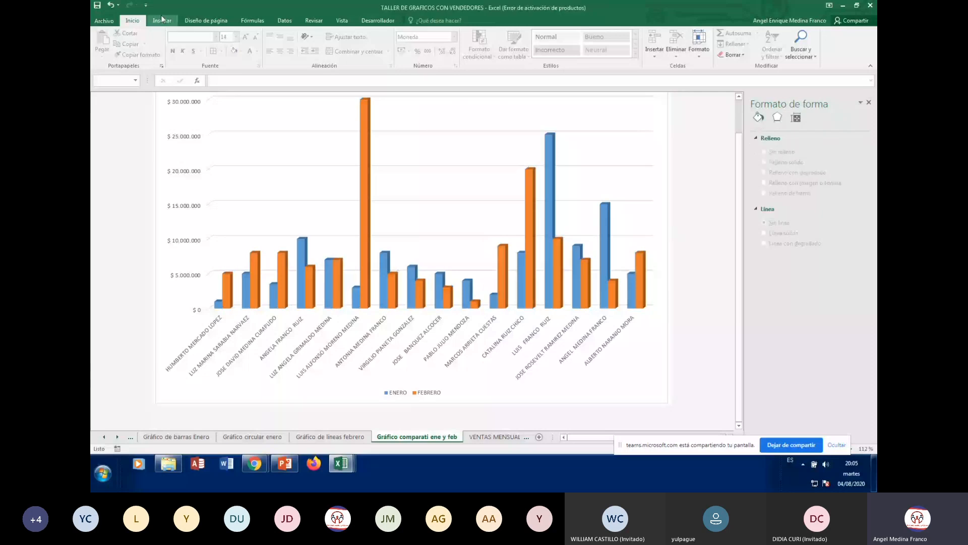
pyautogui.click(162, 20)
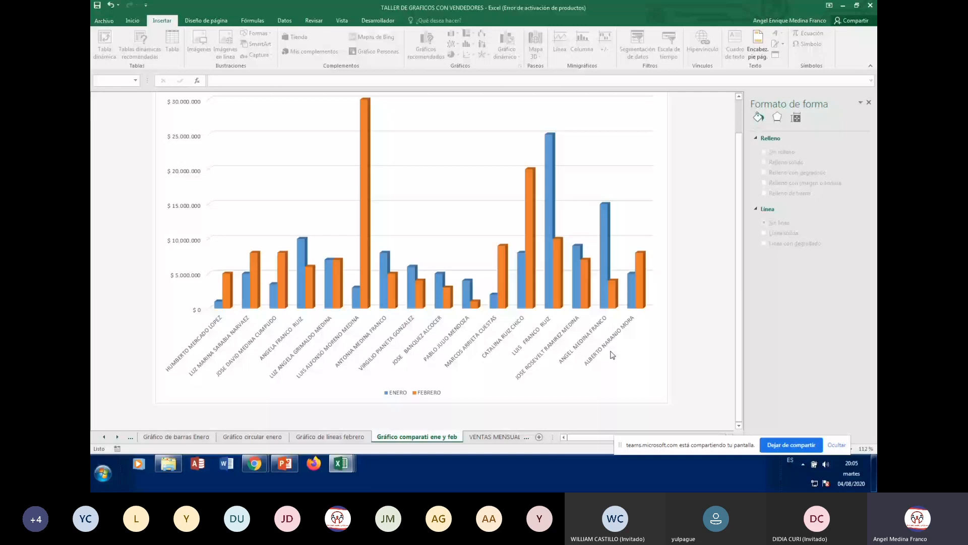
pyautogui.click(640, 294)
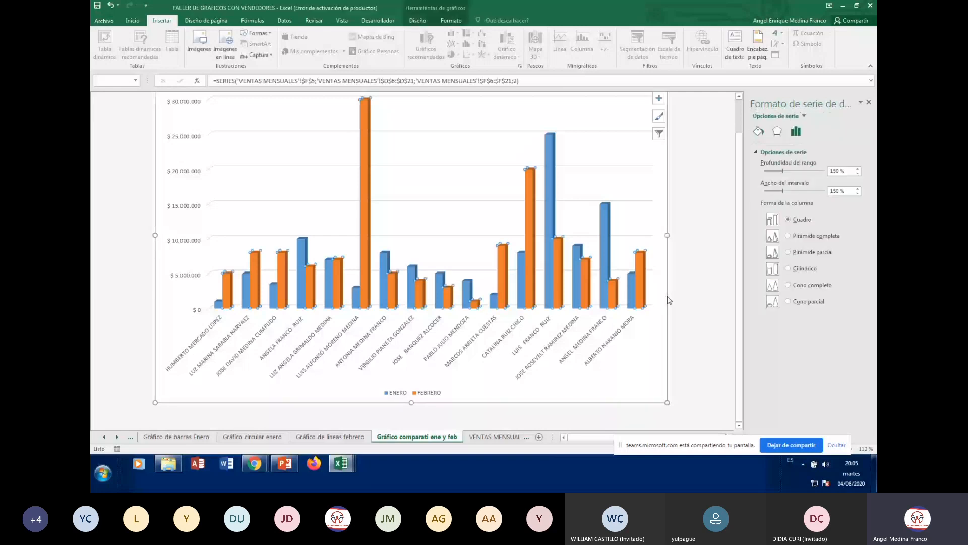
pyautogui.click(657, 216)
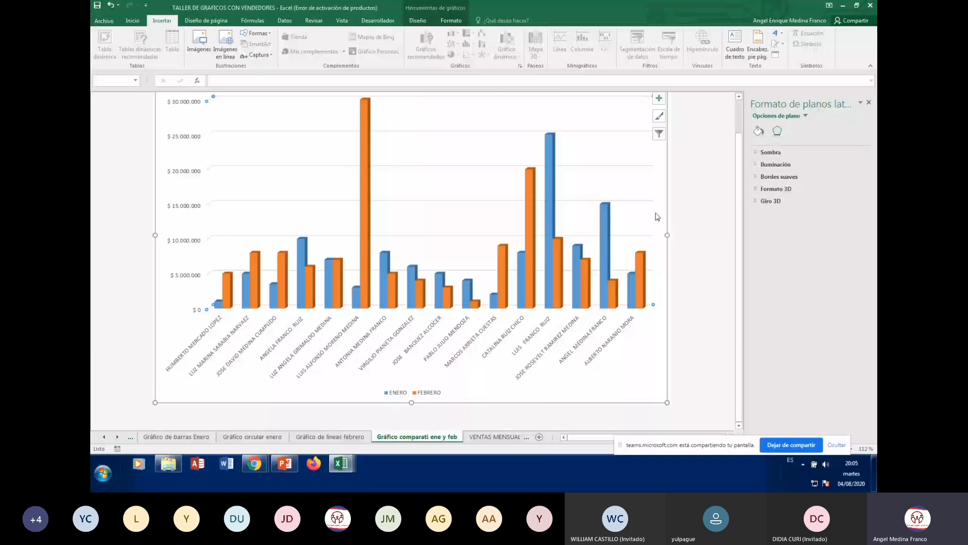
pyautogui.click(698, 219)
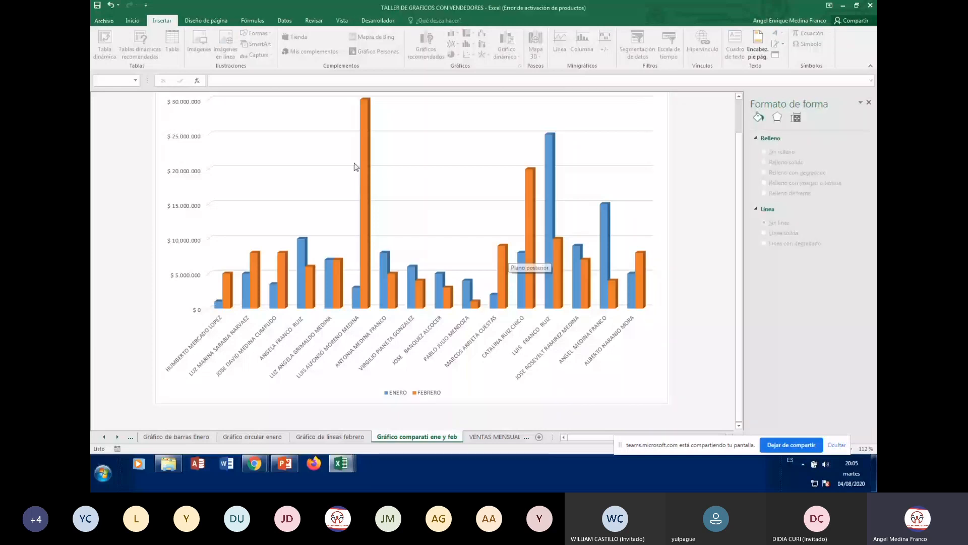
# - Apply the second chart design style, with patterned columns and data labels, to the ENERO and FEBRERO comparison chart
pyautogui.click(651, 271)
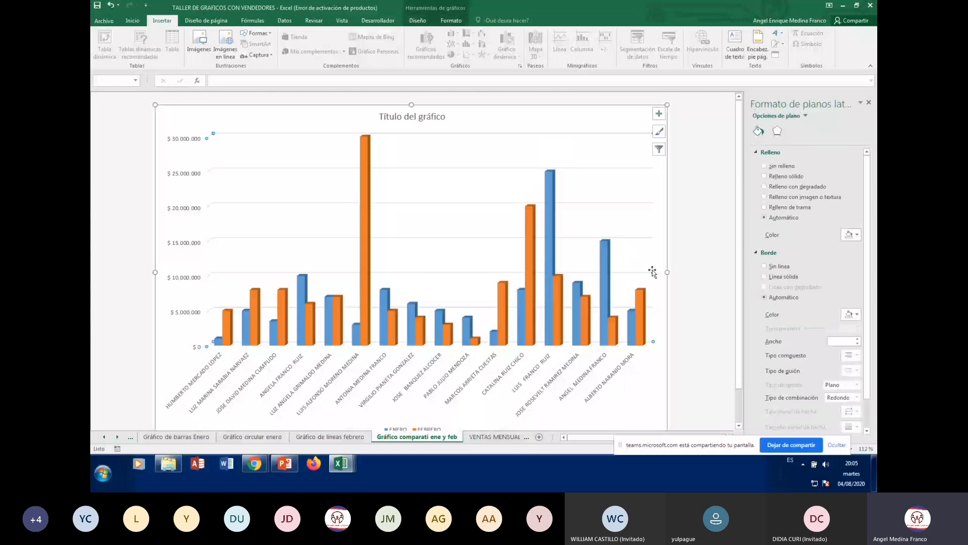
pyautogui.click(425, 21)
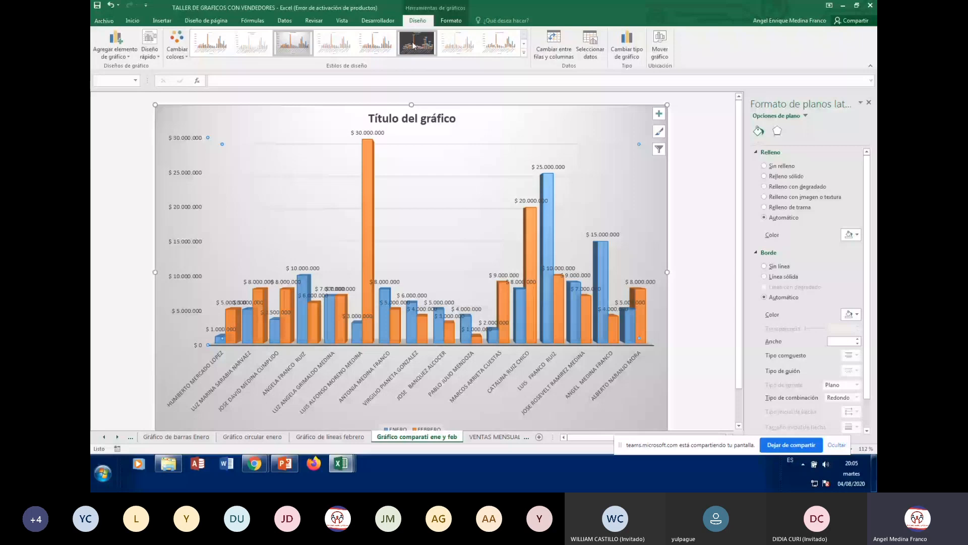
pyautogui.click(412, 45)
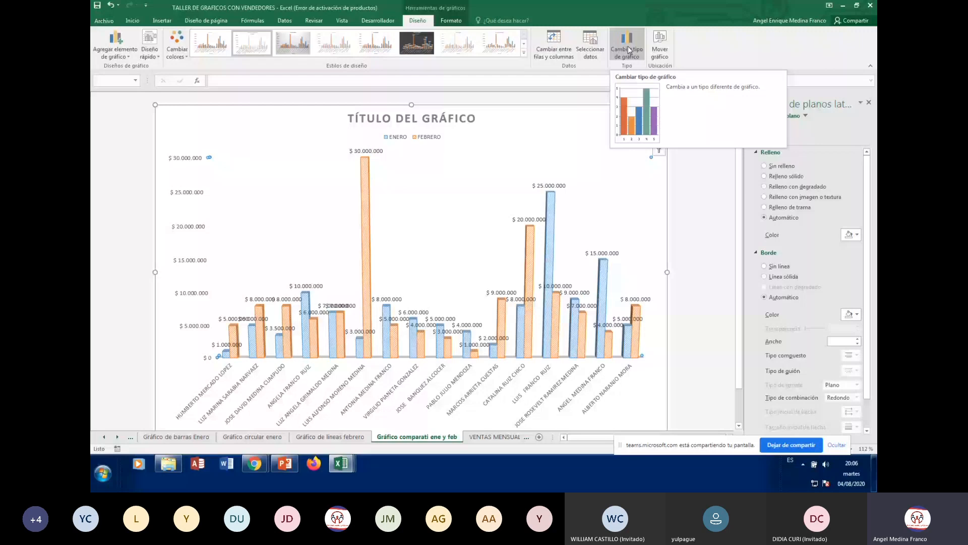
# - Switch the comparison chart's rows and columns to group the sales by month, and switch them back to grouping by salesperson
pyautogui.click(553, 52)
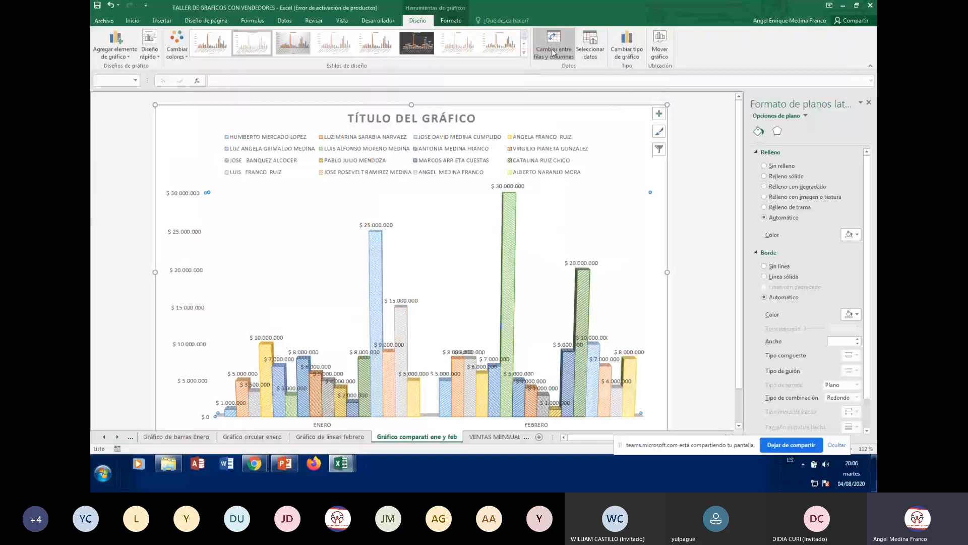
pyautogui.scroll(-1, 310, 383)
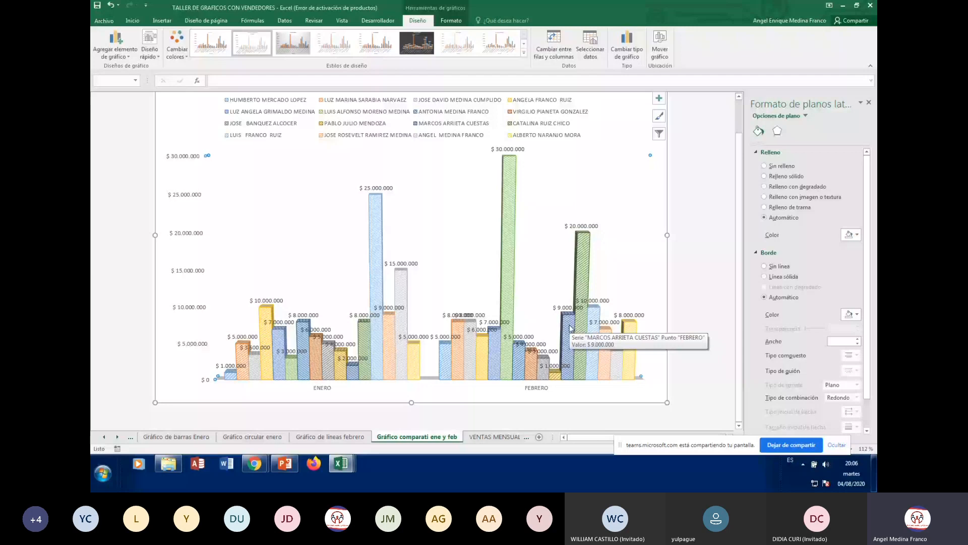
pyautogui.click(553, 48)
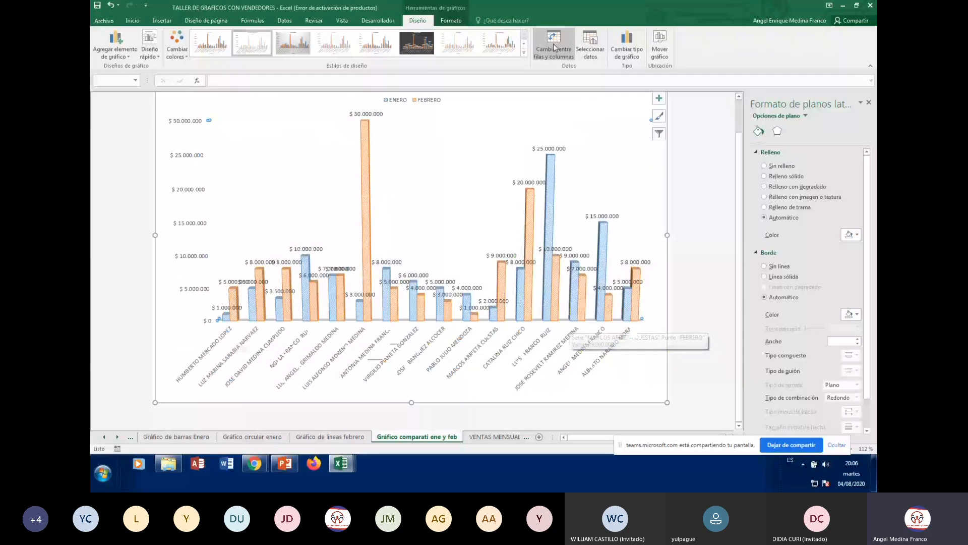
pyautogui.click(266, 317)
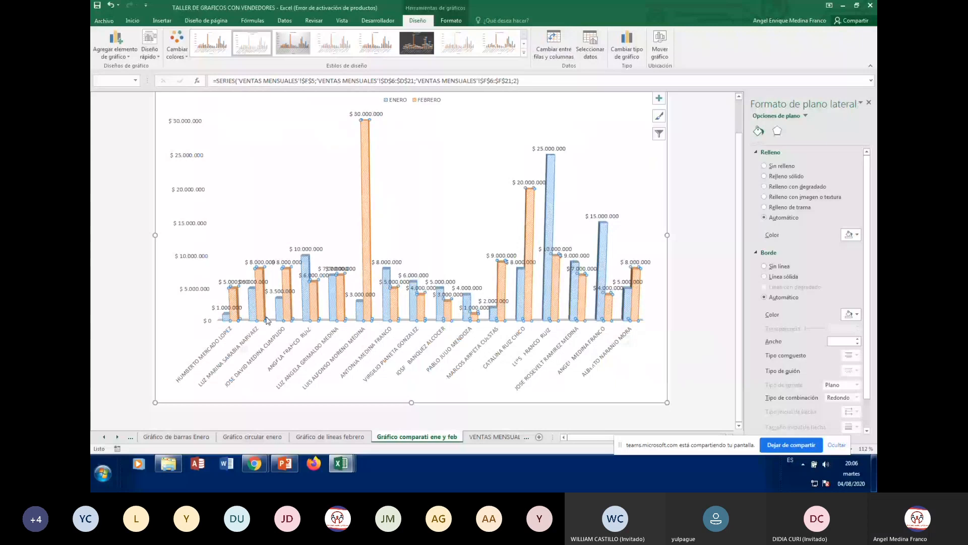
pyautogui.click(697, 247)
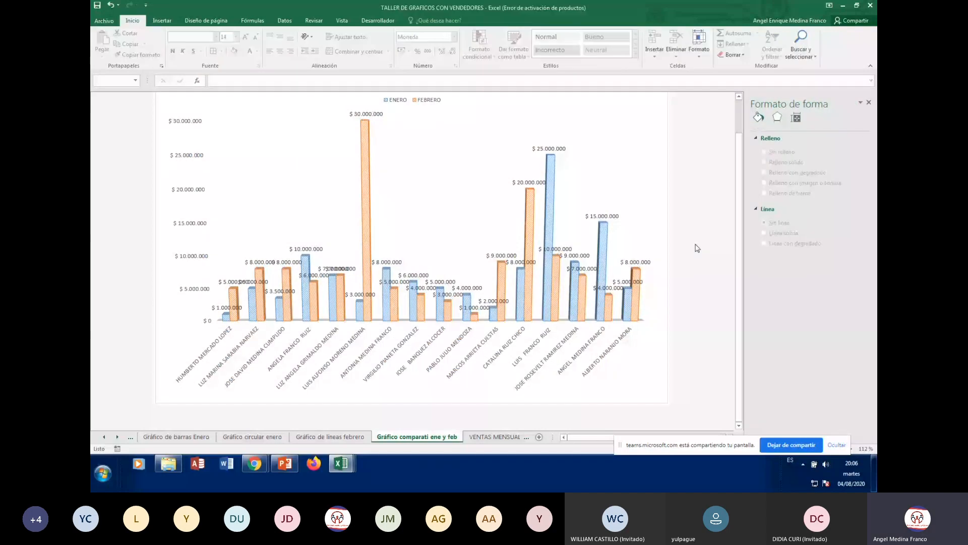
# - Change the comparison chart's title to GRÁFICO COMPARATIVO ENERO Y FEBRERO
pyautogui.scroll(1, 462, 254)
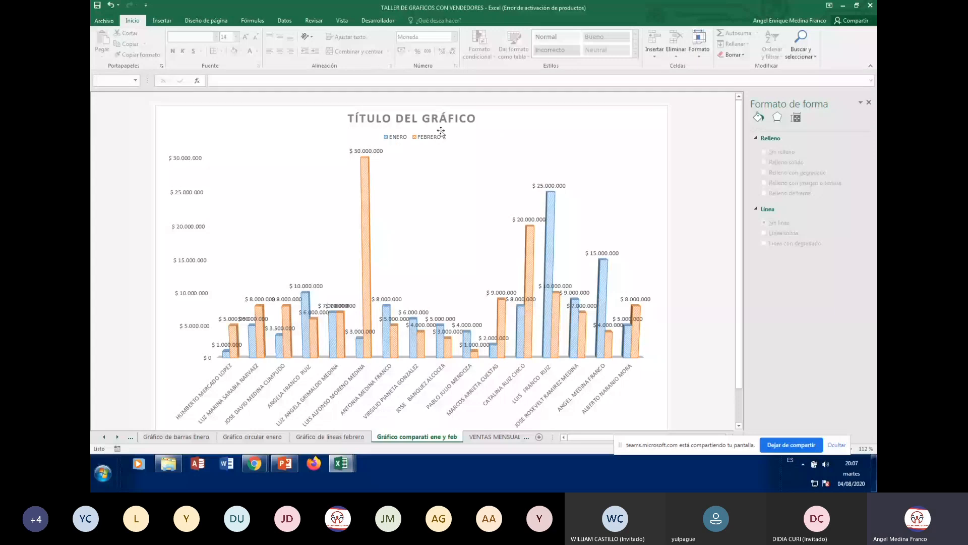
pyautogui.click(421, 118)
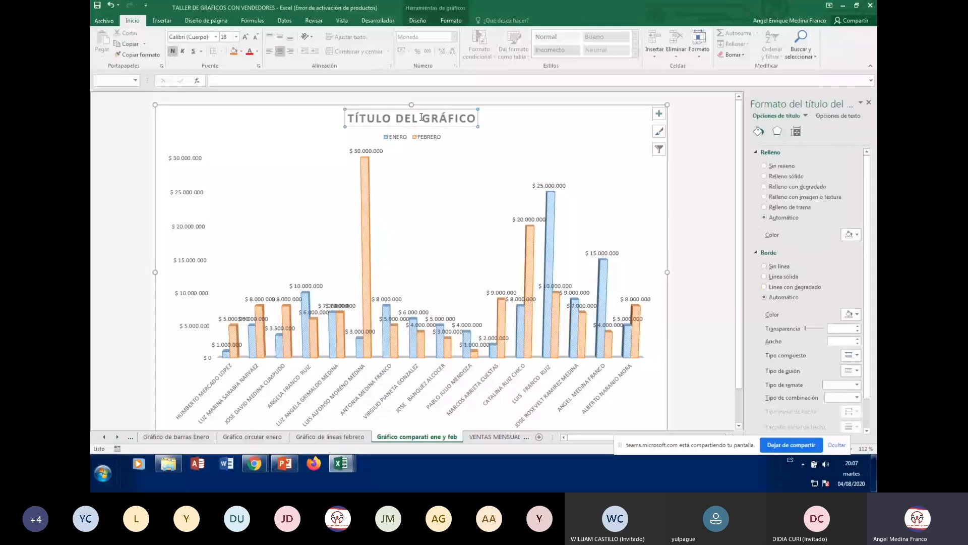
pyautogui.press('BackSpace')
pyautogui.press('BackSpace')
pyautogui.press('BackSpace')
pyautogui.press('BackSpace')
pyautogui.press('BackSpace')
pyautogui.press('BackSpace')
pyautogui.press('BackSpace')
pyautogui.press('BackSpace')
pyautogui.press('BackSpace')
pyautogui.press('BackSpace')
pyautogui.press('BackSpace')
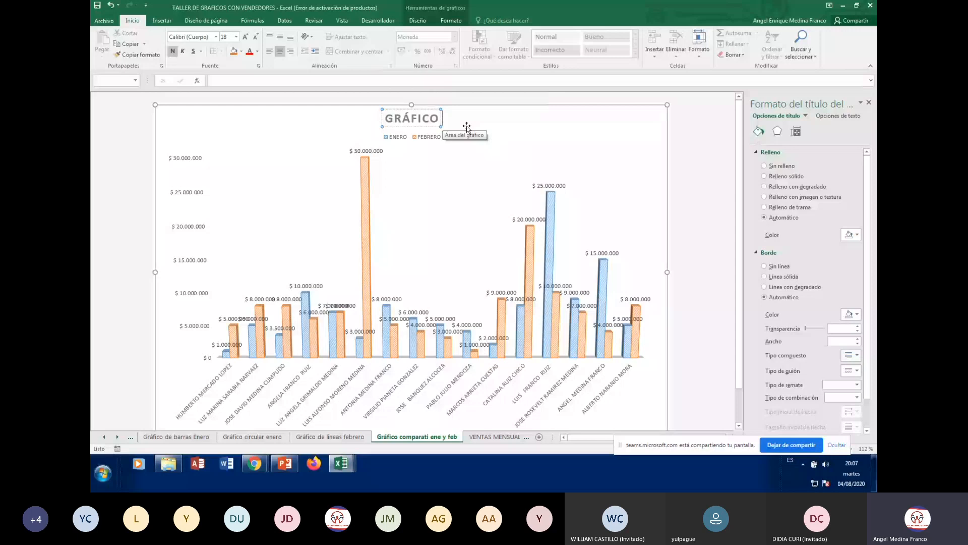
pyautogui.write('COMPARAT')
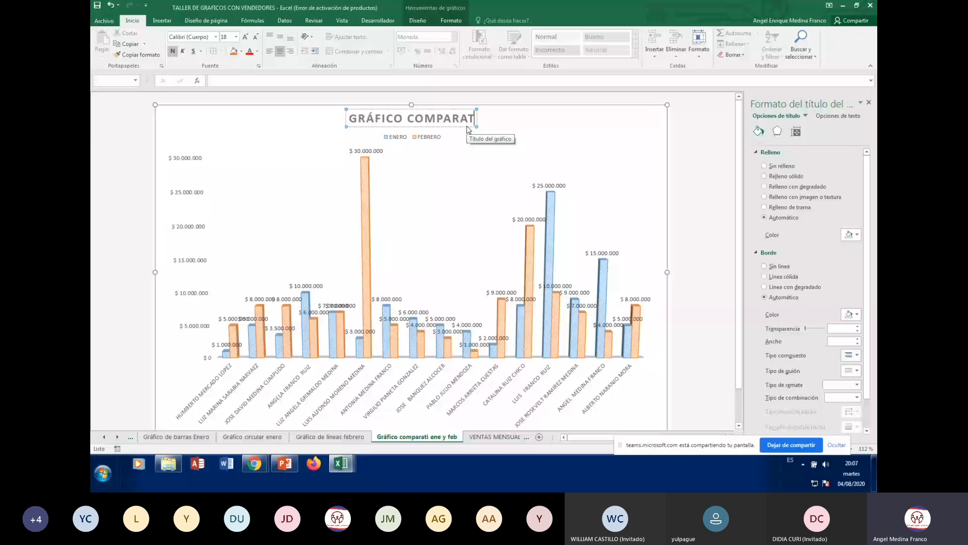
pyautogui.write('IVO ENERO Y')
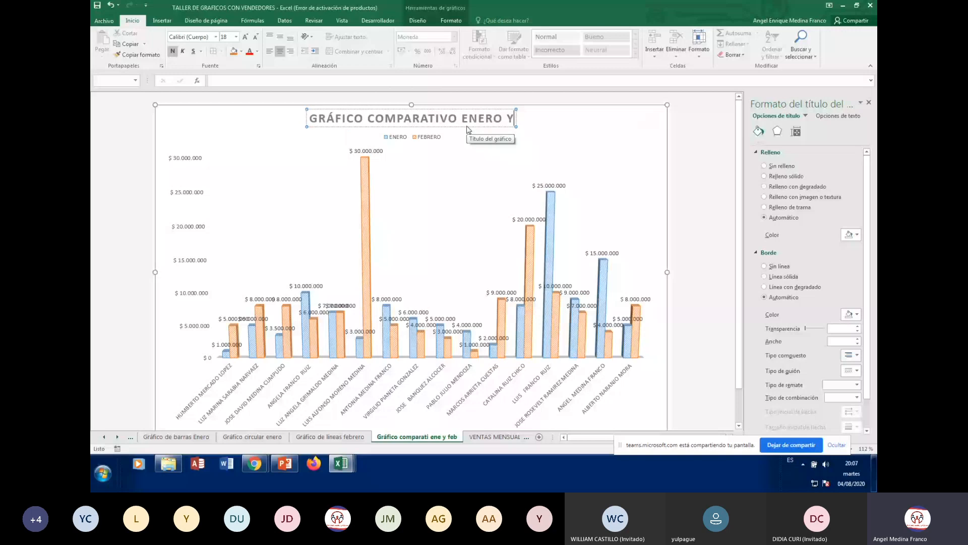
pyautogui.write(' FEBRERO')
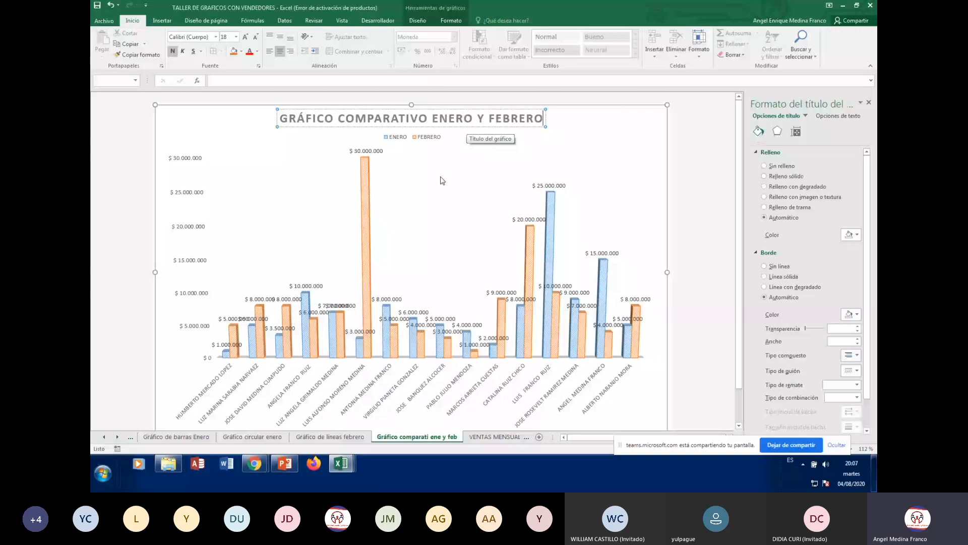
pyautogui.click(701, 216)
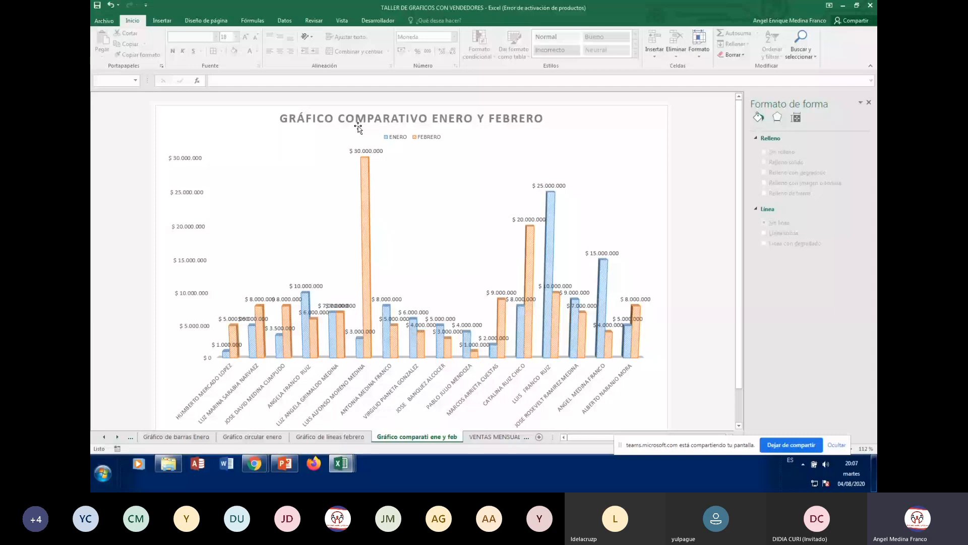
# - Fill the walls behind the columns of the ENERO and FEBRERO comparison chart with solid blue
pyautogui.click(281, 360)
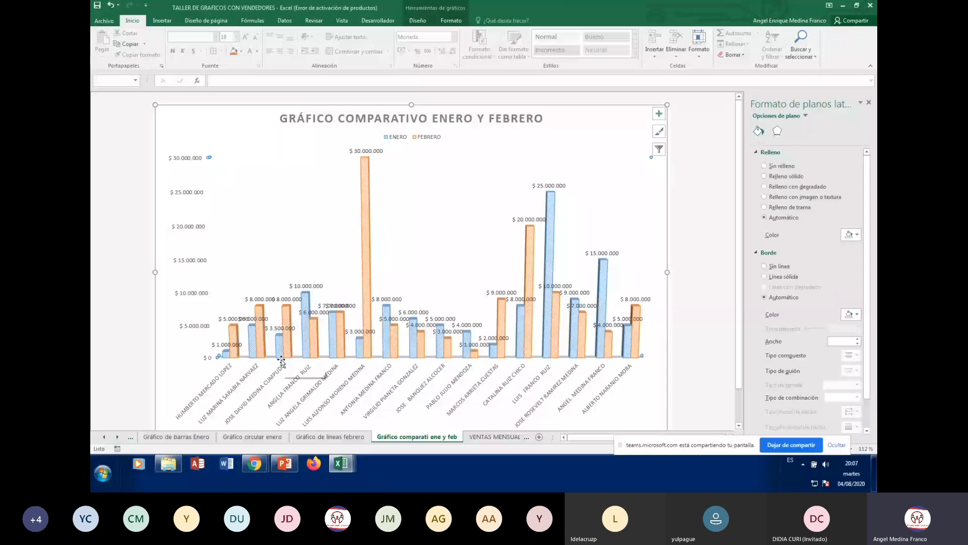
pyautogui.click(849, 234)
pyautogui.click(857, 235)
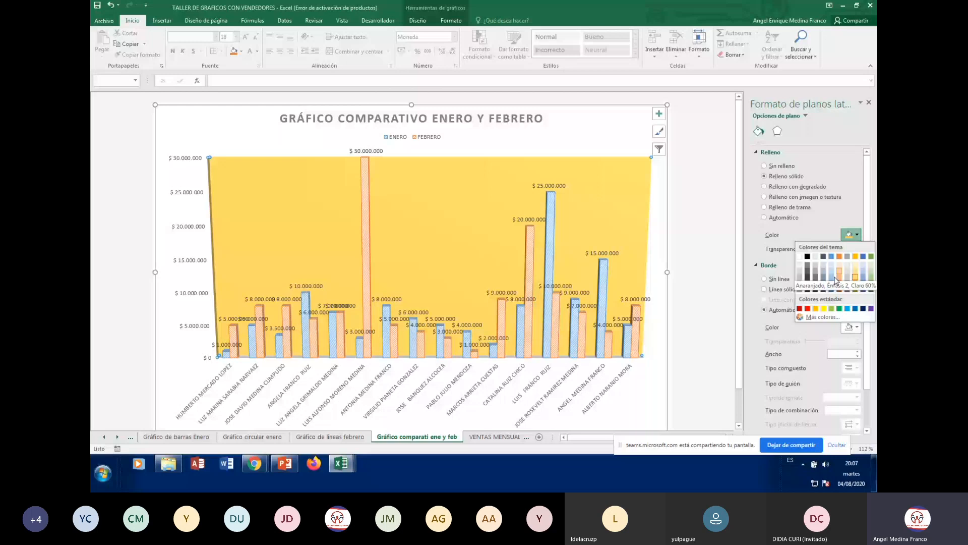
pyautogui.click(831, 275)
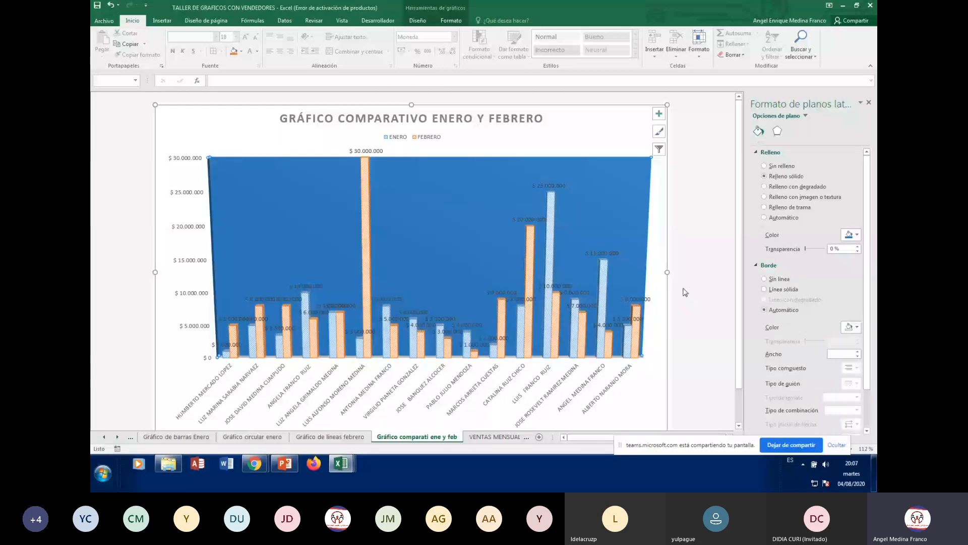
pyautogui.click(695, 286)
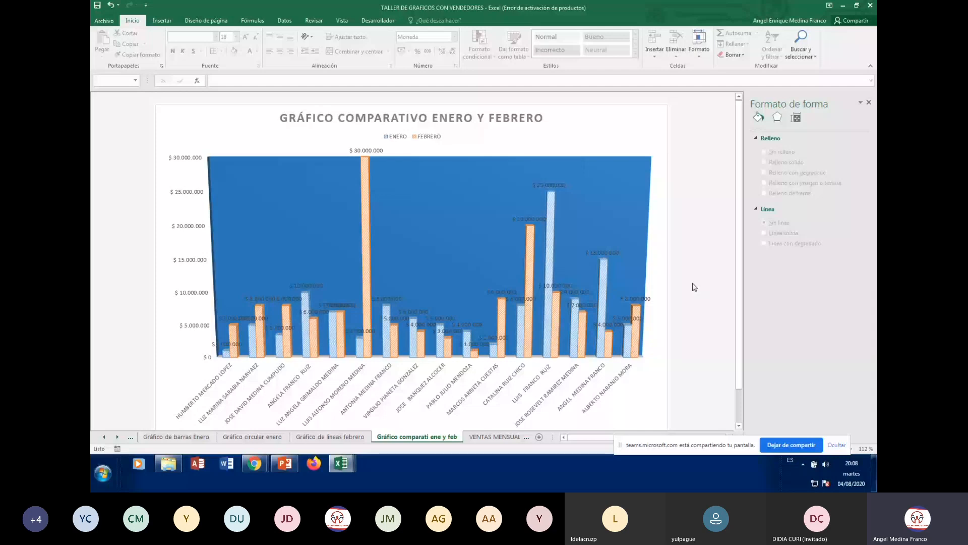
# - Insert a 2-D area chart of the MARZO sales by NOMBRE COMPLETO from the VENTAS MENSUALES sheet, covering rows 5 to 21
pyautogui.click(495, 436)
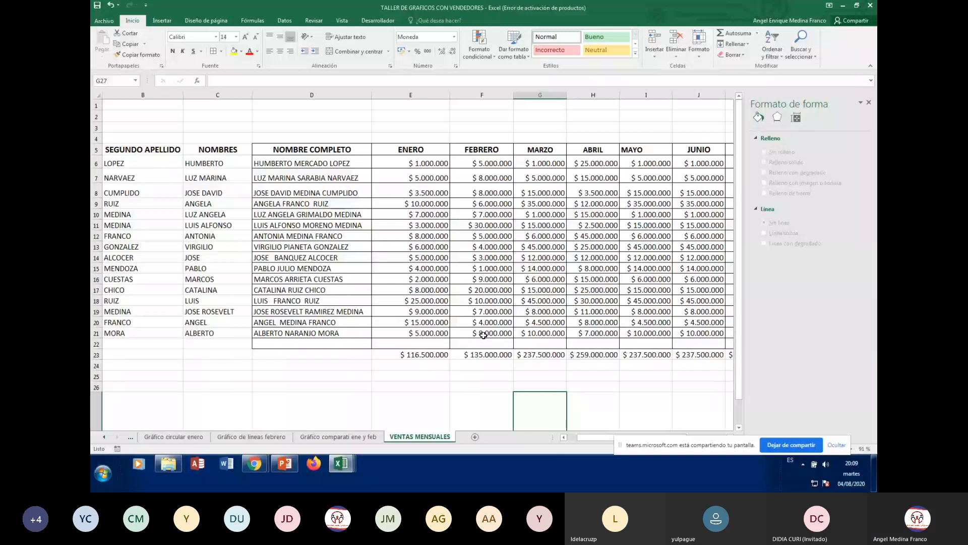
pyautogui.click(336, 225)
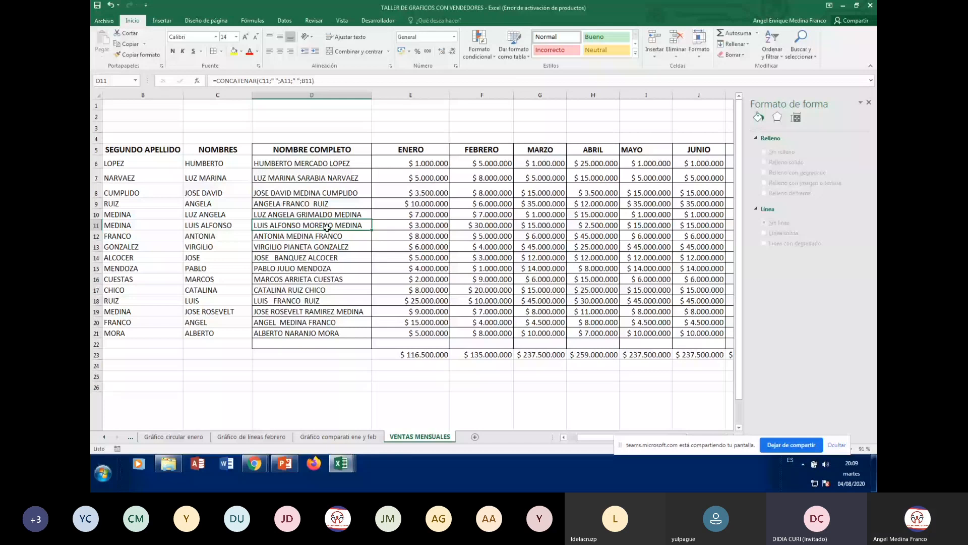
pyautogui.click(308, 150)
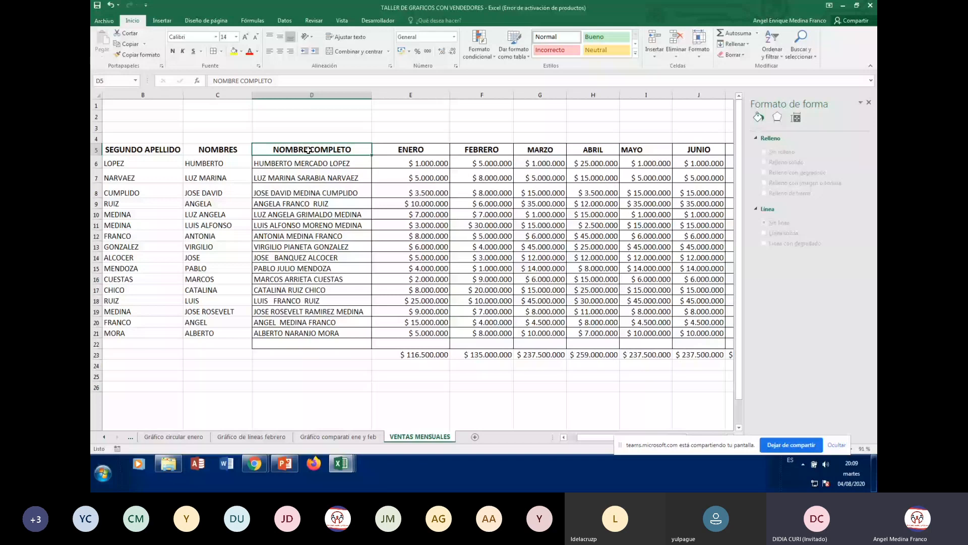
pyautogui.moveTo(309, 150); pyautogui.dragTo(313, 333)
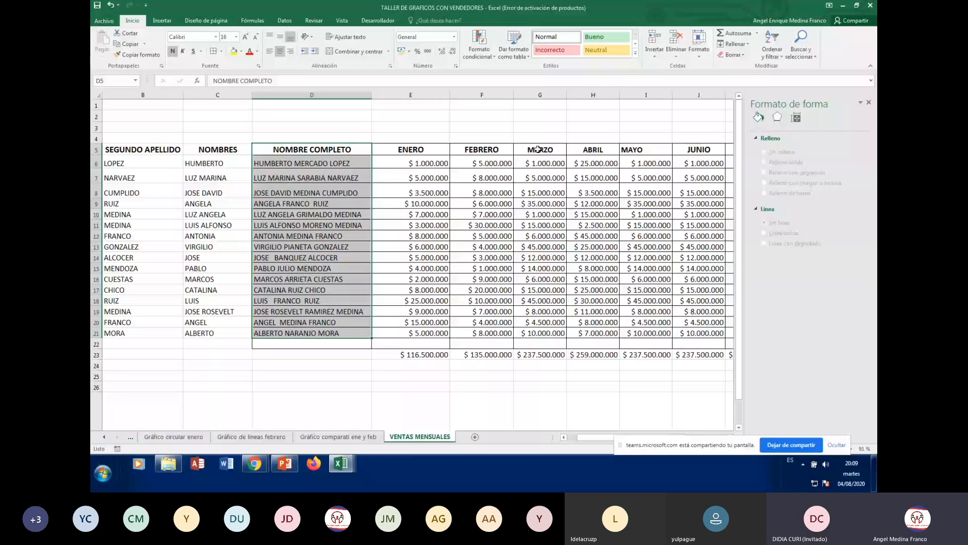
pyautogui.click(538, 149)
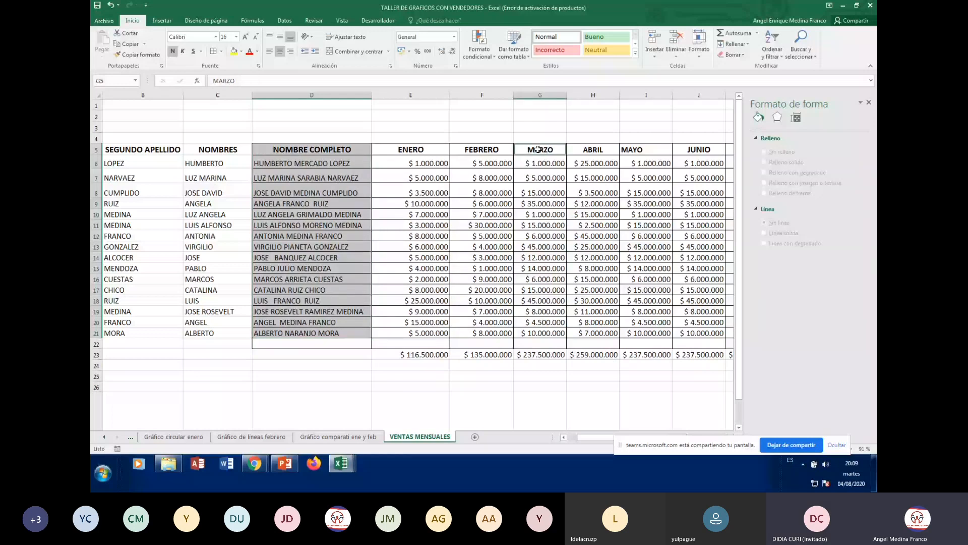
pyautogui.moveTo(538, 149); pyautogui.dragTo(539, 333)
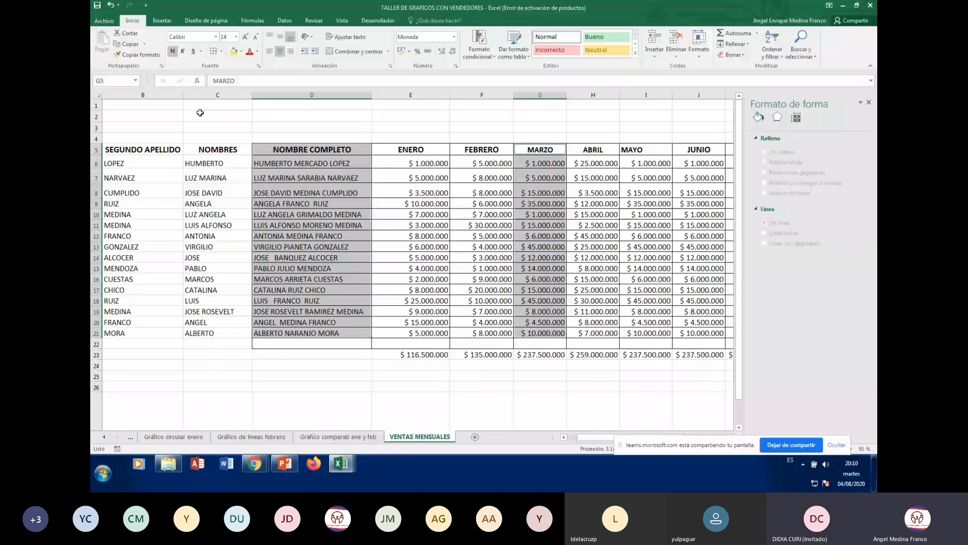
pyautogui.click(162, 20)
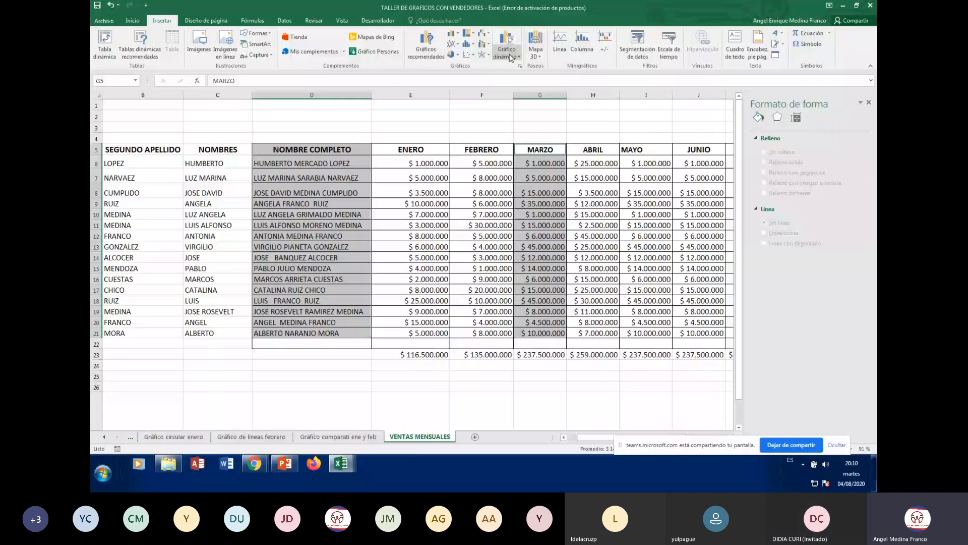
pyautogui.click(419, 47)
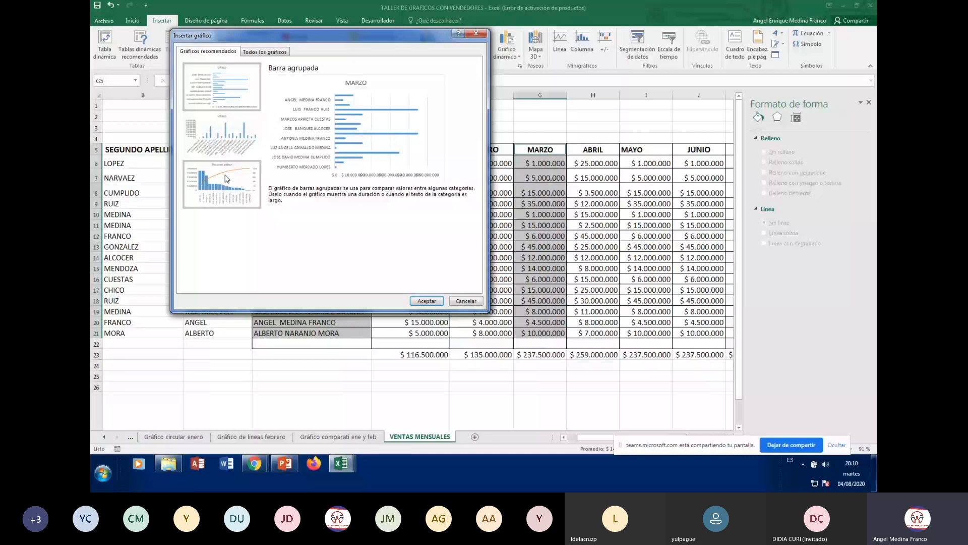
pyautogui.click(266, 52)
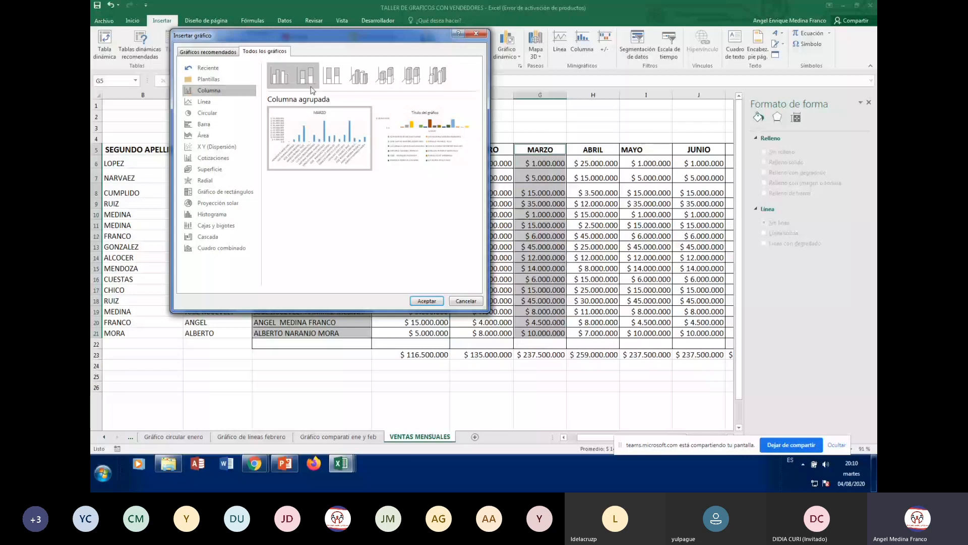
pyautogui.click(205, 102)
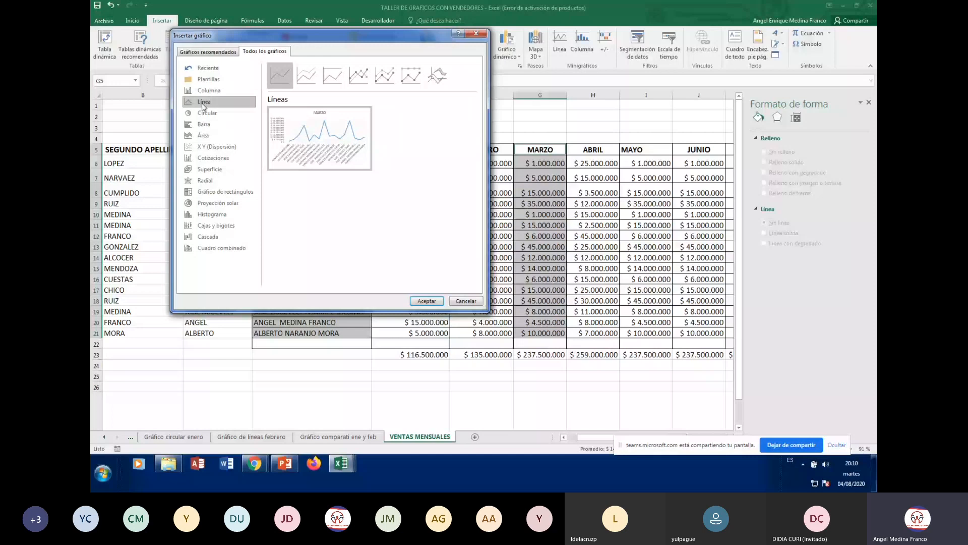
pyautogui.click(205, 114)
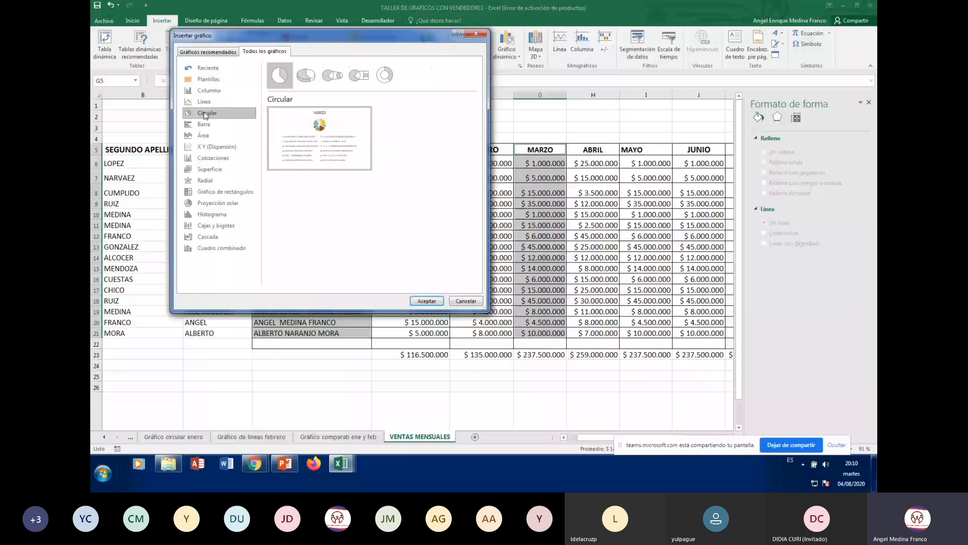
pyautogui.click(206, 125)
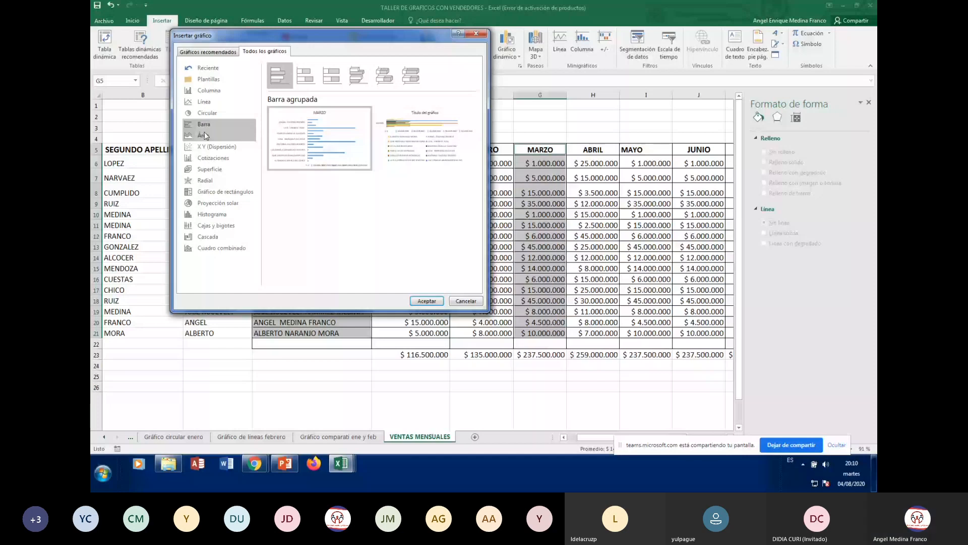
pyautogui.click(205, 134)
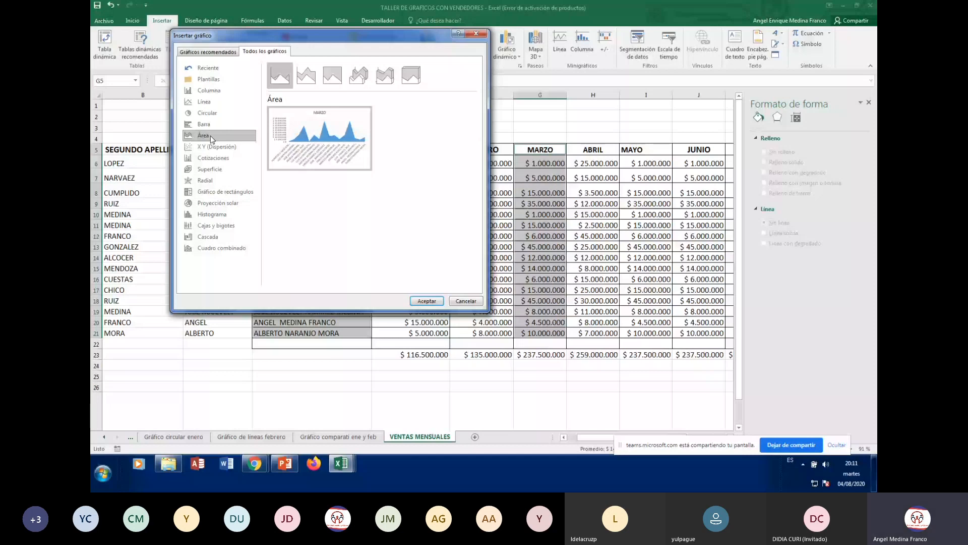
pyautogui.moveTo(337, 138)
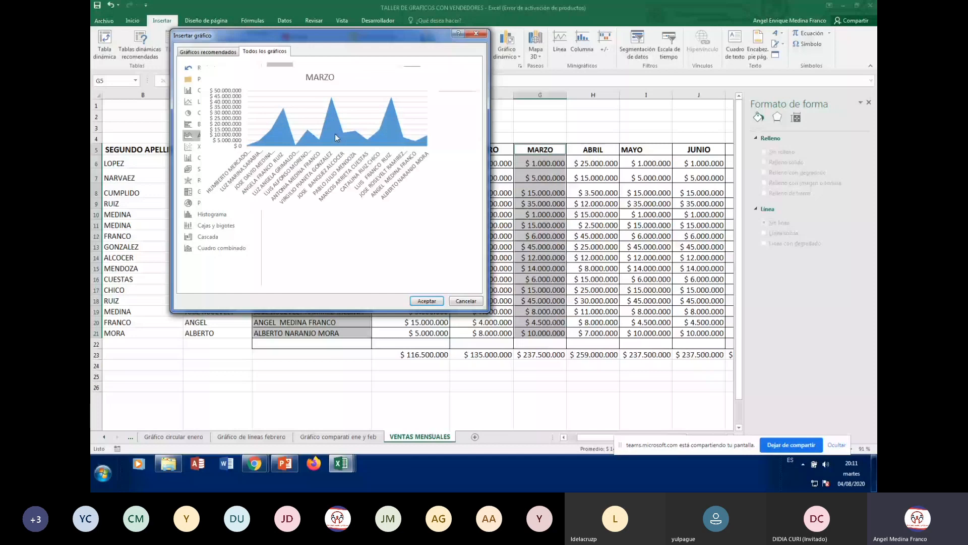
pyautogui.click(428, 301)
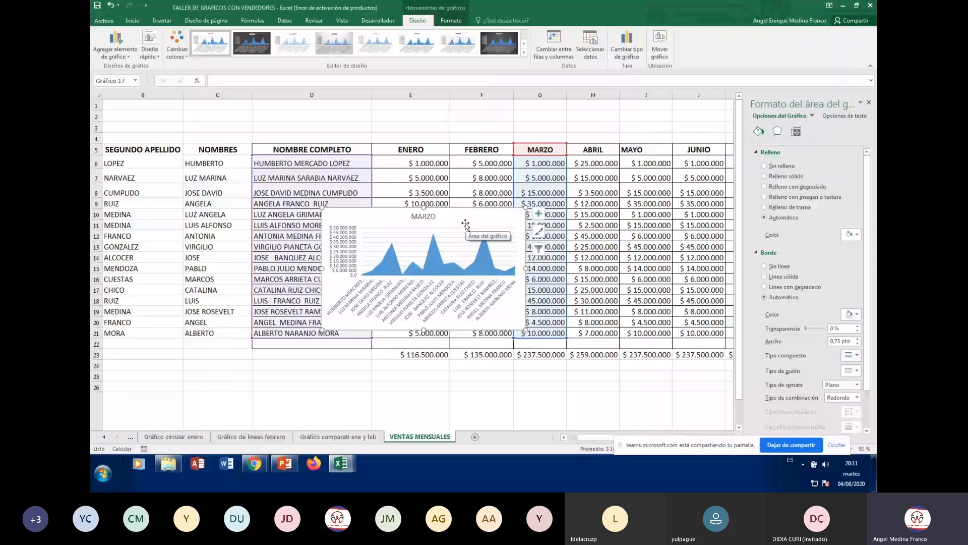
# - Move the MARZO area chart to a new sheet named Gráfico AREA DE MARZO
pyautogui.click(654, 58)
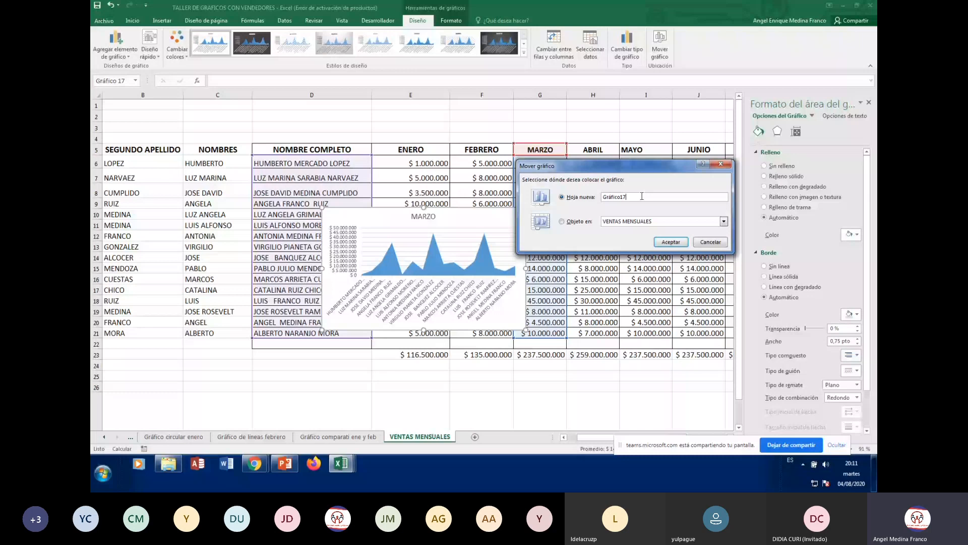
pyautogui.press('BackSpace')
pyautogui.press('BackSpace')
pyautogui.write('AREA DE MARZPO')
pyautogui.press('BackSpace')
pyautogui.press('BackSpace')
pyautogui.write('O')
pyautogui.press('Return')
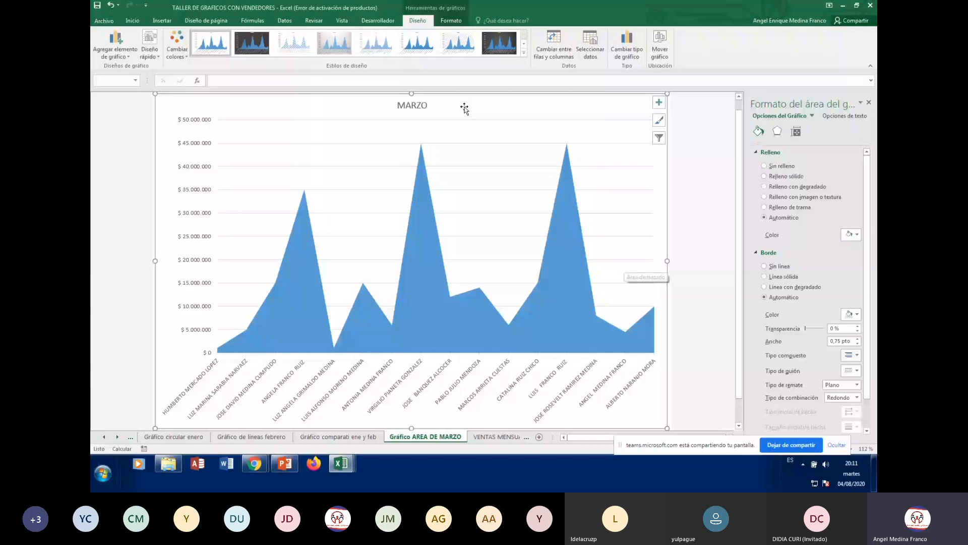
# - Change the area chart's title to GRAFICO DE MARZO
pyautogui.click(417, 105)
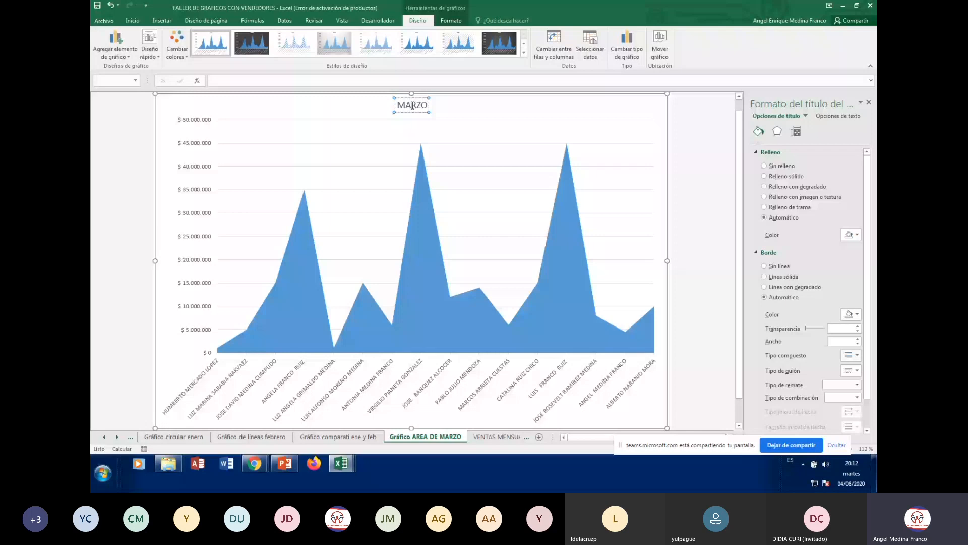
pyautogui.write('GRAFICO DE')
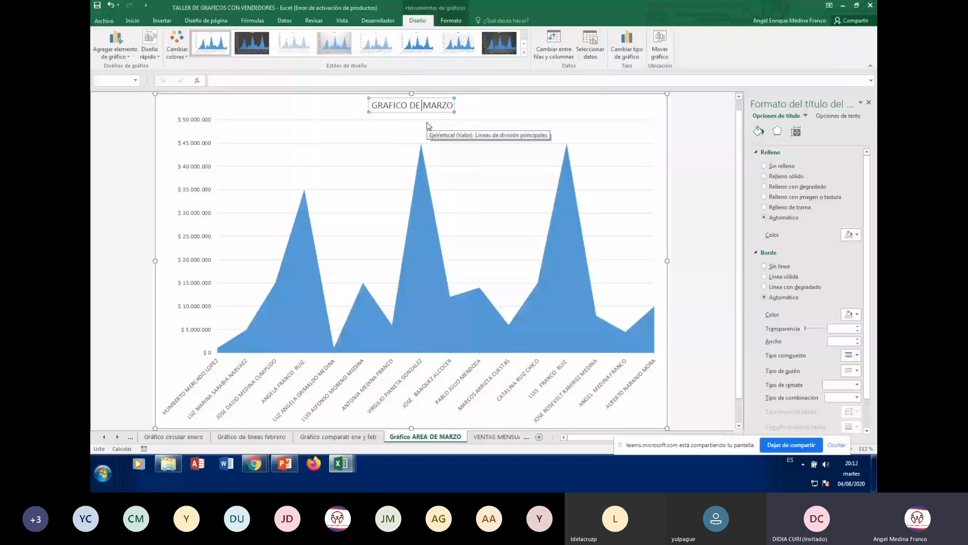
pyautogui.click(642, 131)
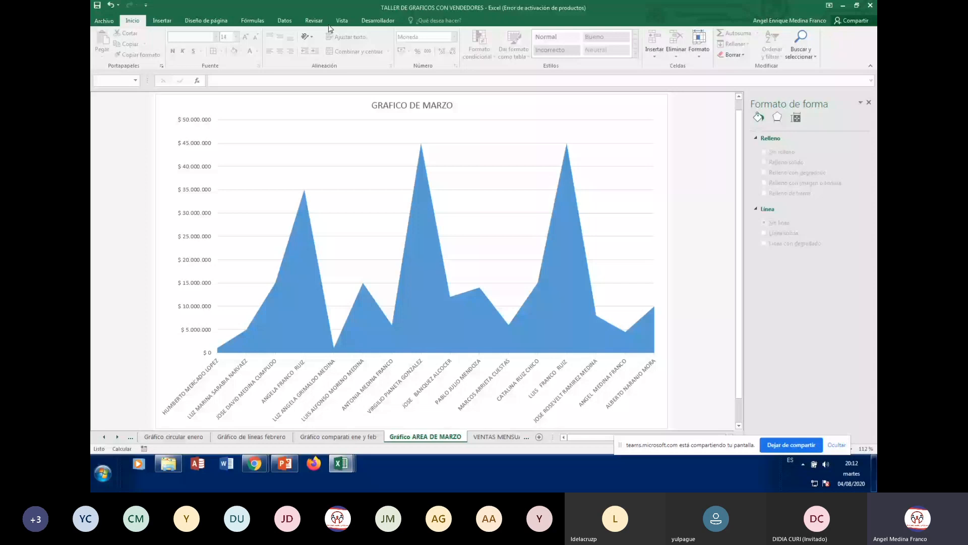
# - Try the dark chart style on the MARZO area chart
pyautogui.scroll(-1, 299, 29)
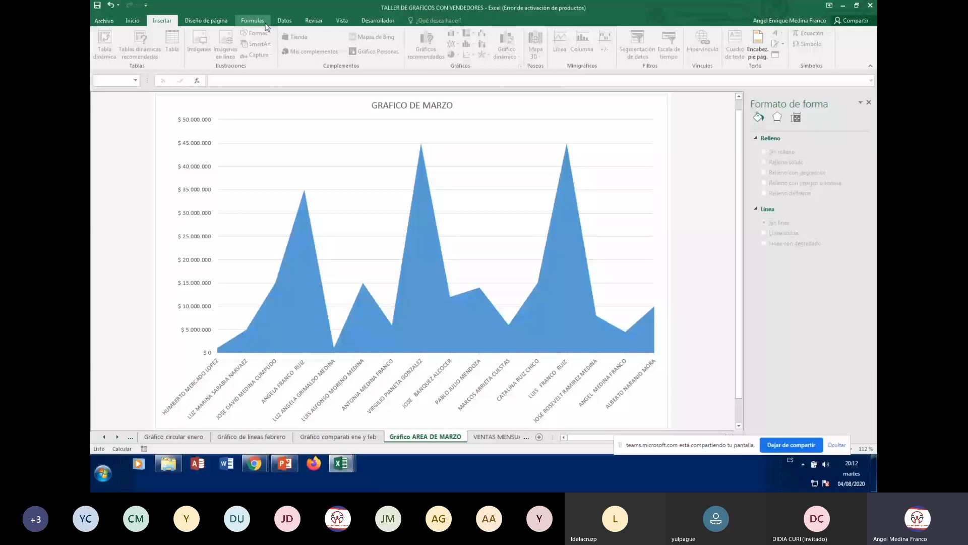
pyautogui.click(304, 22)
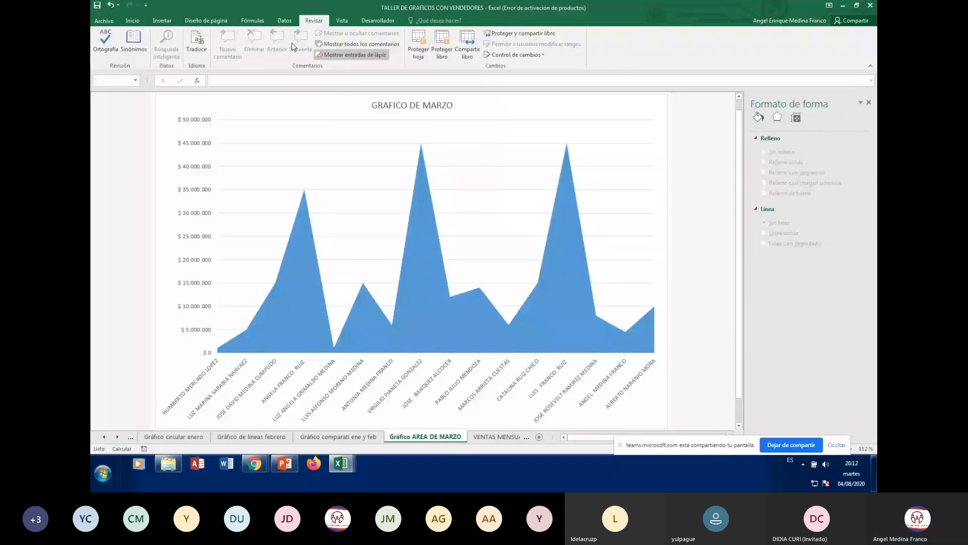
pyautogui.click(493, 284)
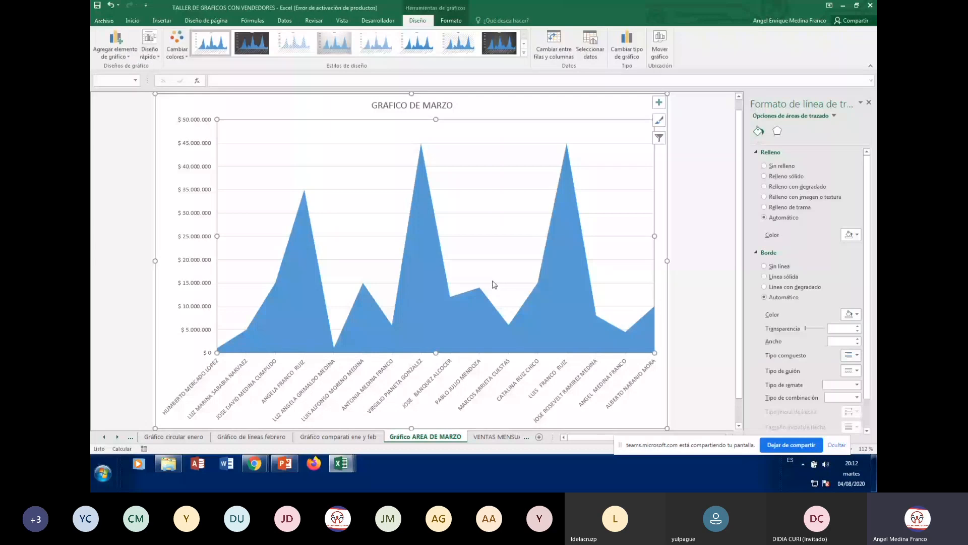
pyautogui.click(513, 44)
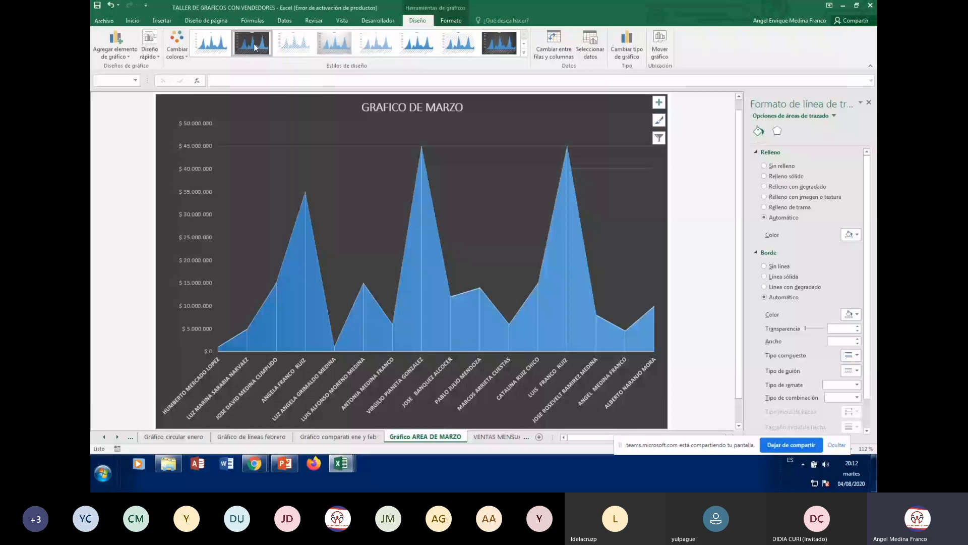
pyautogui.click(254, 48)
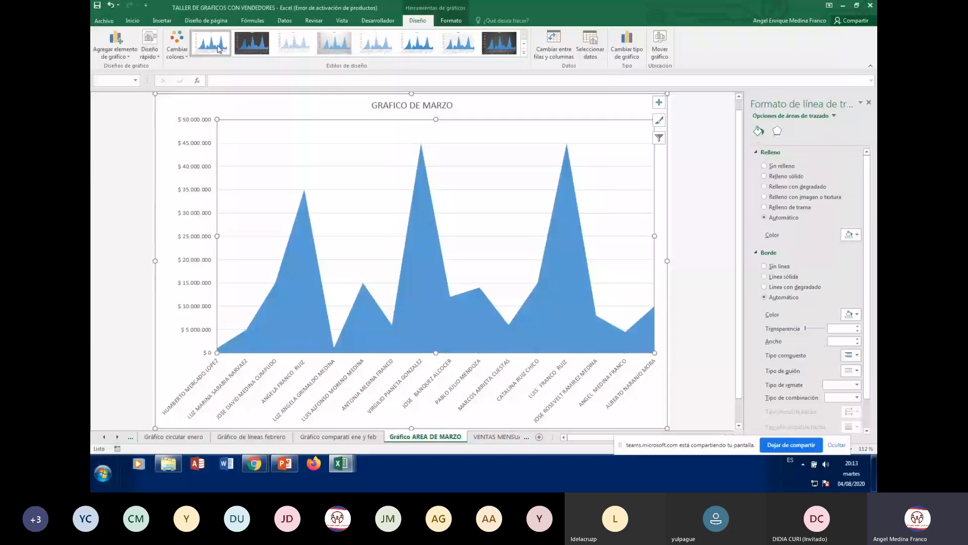
pyautogui.click(697, 245)
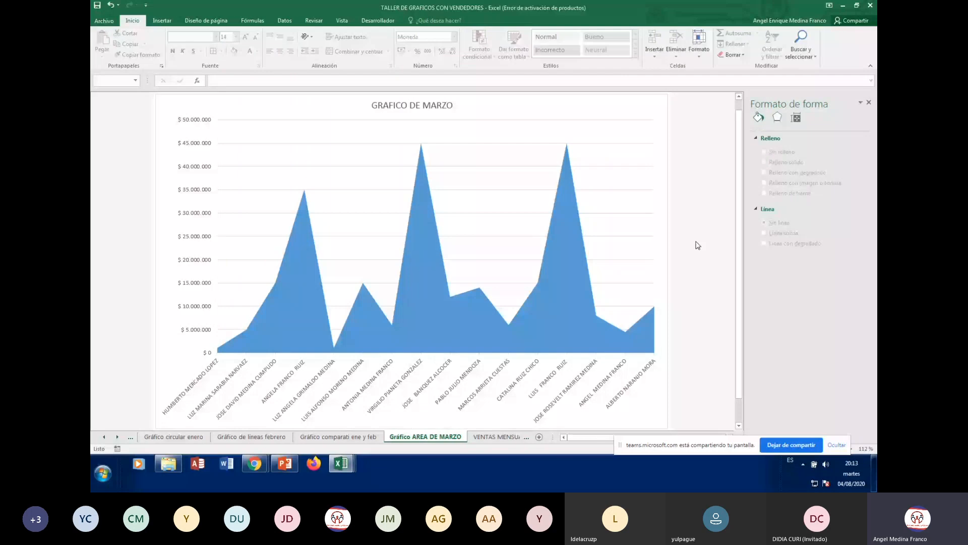
# - Review the effects and series options available for the MARZO area series
pyautogui.scroll(1, 700, 268)
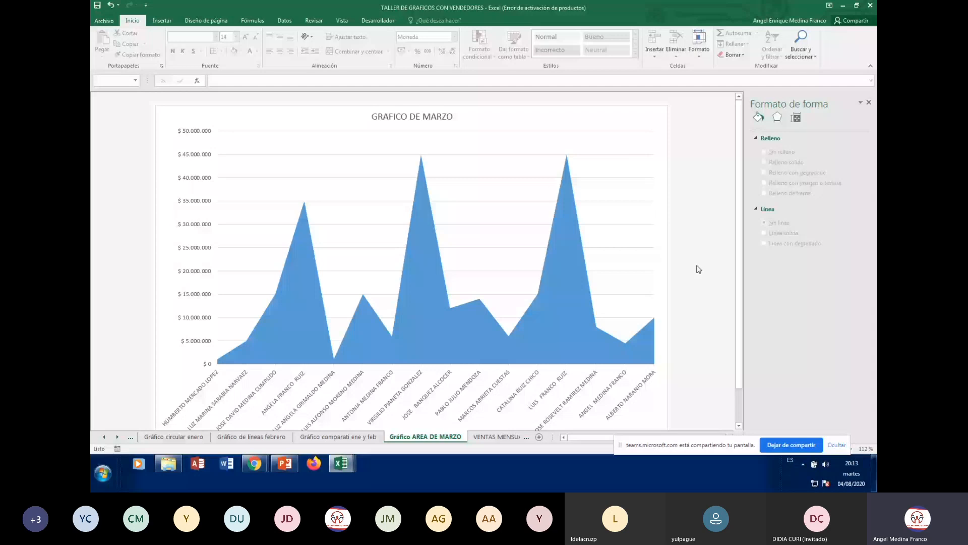
pyautogui.click(418, 239)
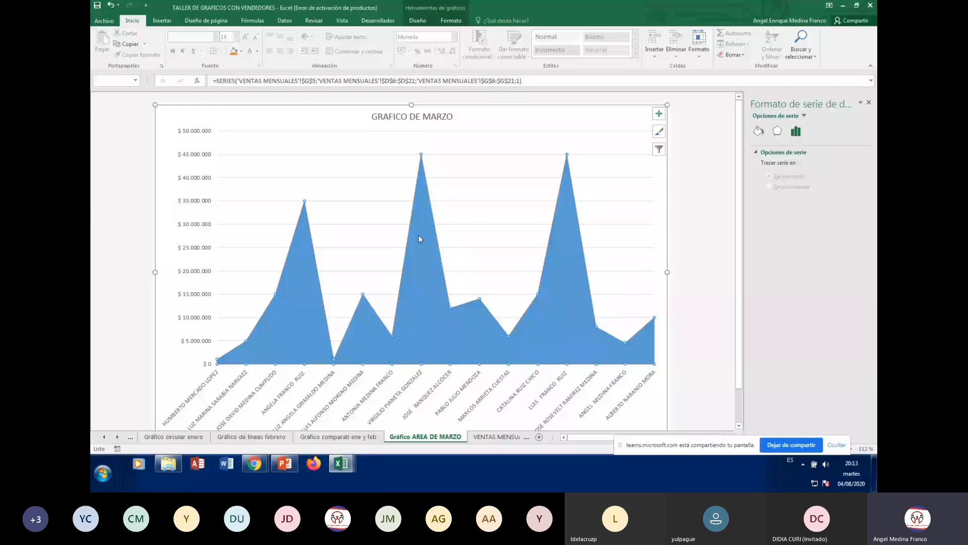
pyautogui.click(776, 132)
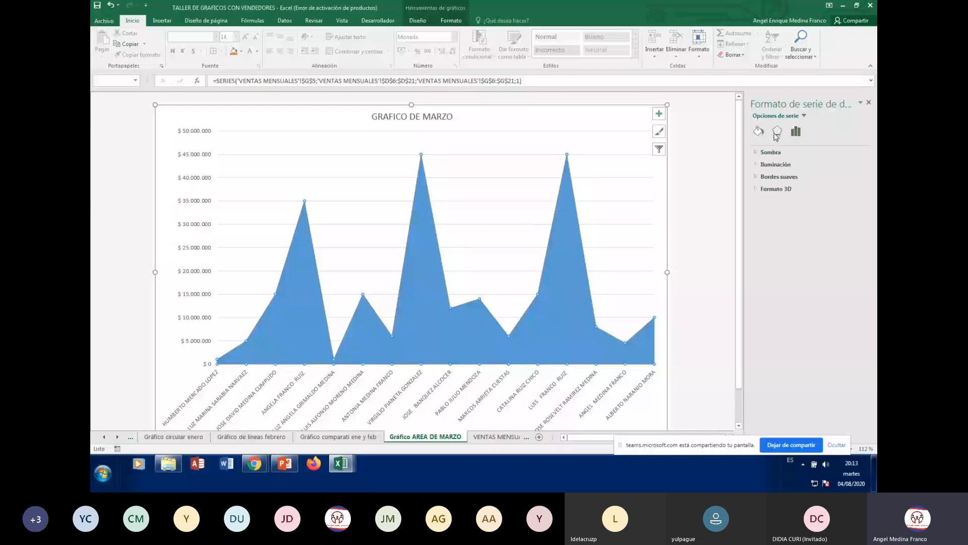
pyautogui.click(795, 132)
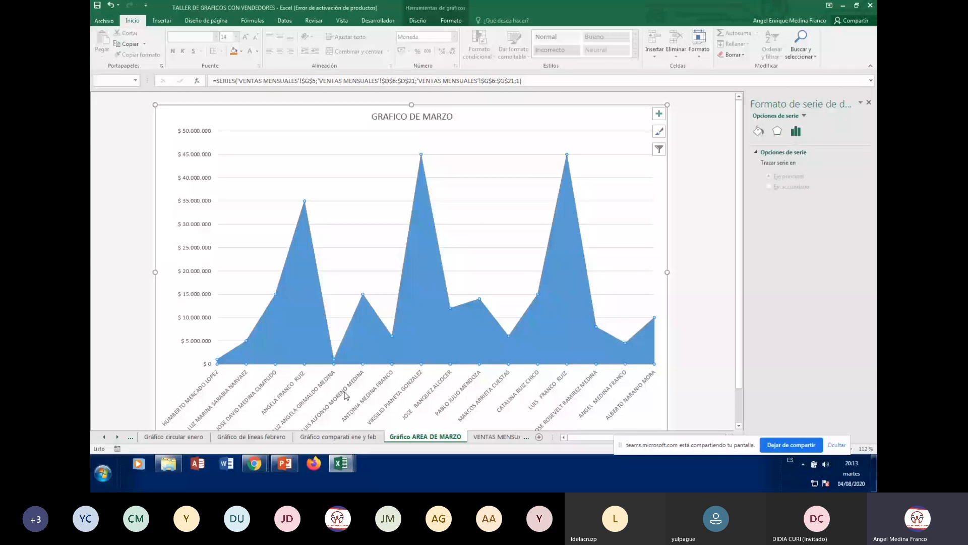
# - Insert a 2-D line chart of ENERO, FEBRERO and MARZO sales by NOMBRE COMPLETO from the VENTAS MENSUALES sheet, covering rows 5 to 21
pyautogui.click(496, 437)
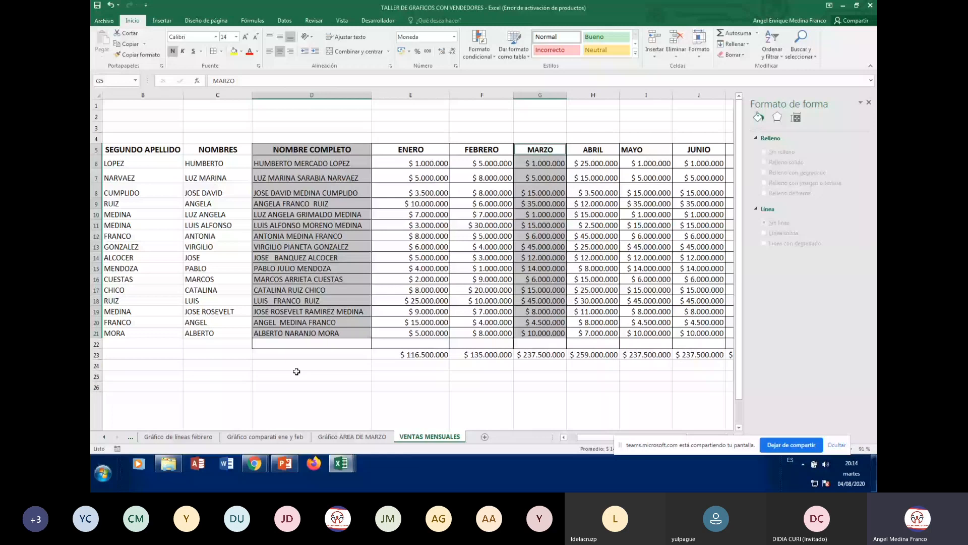
pyautogui.click(498, 408)
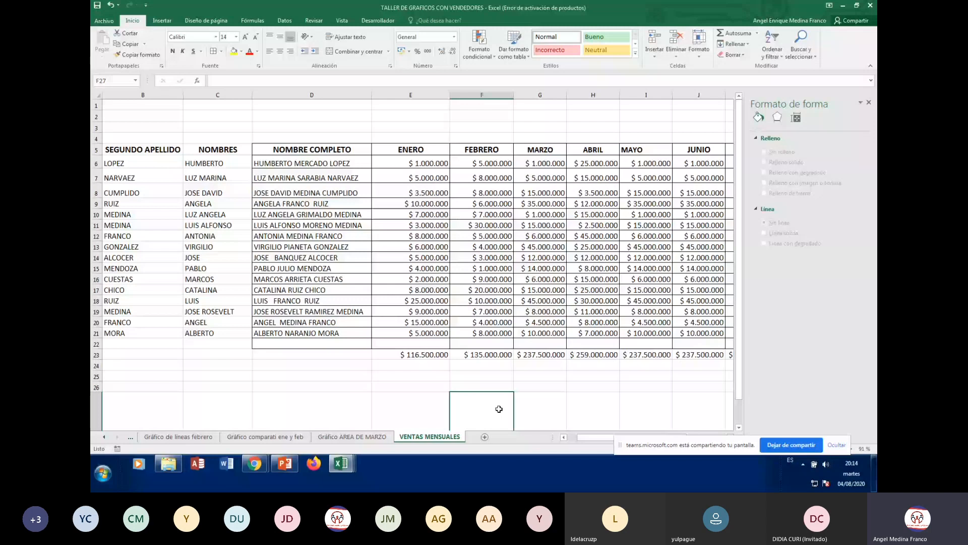
pyautogui.moveTo(312, 149); pyautogui.dragTo(328, 333)
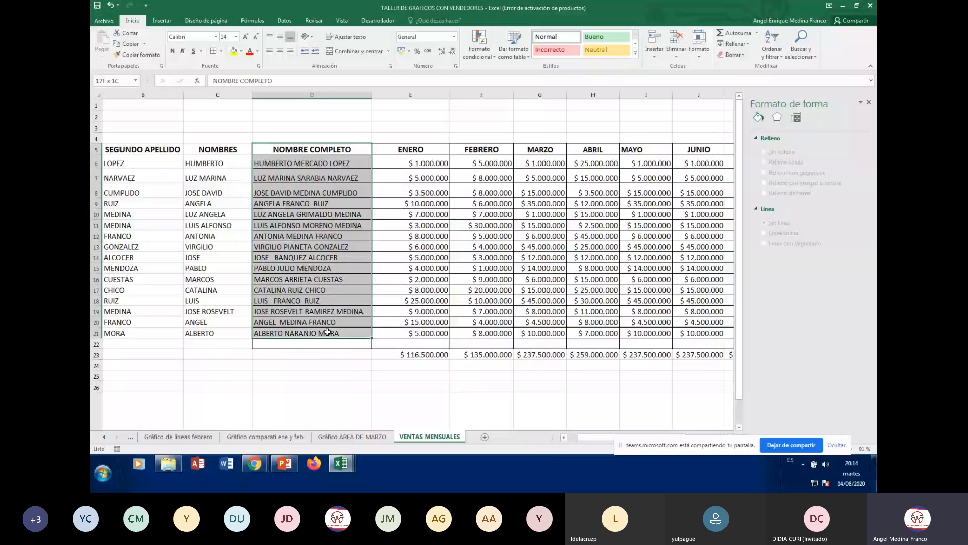
pyautogui.moveTo(328, 332); pyautogui.dragTo(554, 341)
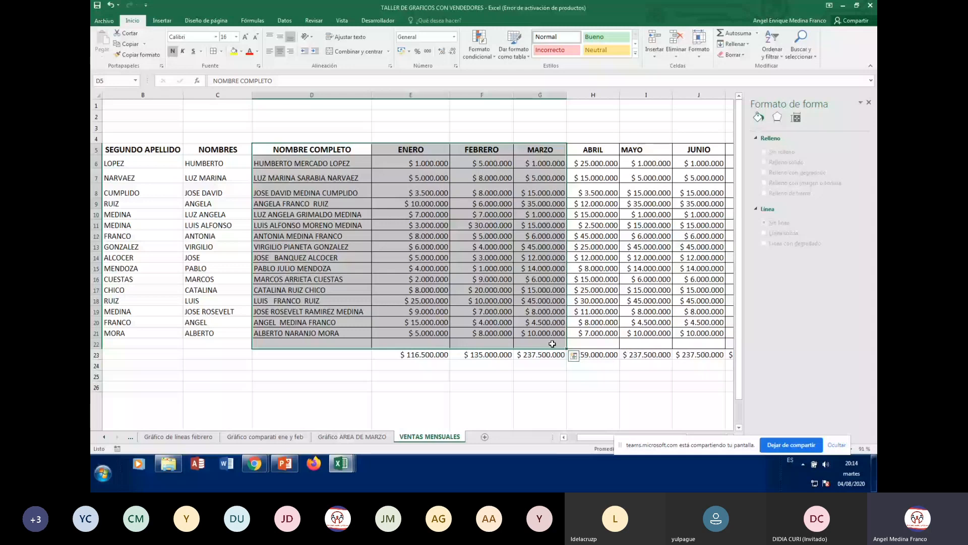
pyautogui.moveTo(312, 149); pyautogui.dragTo(540, 333)
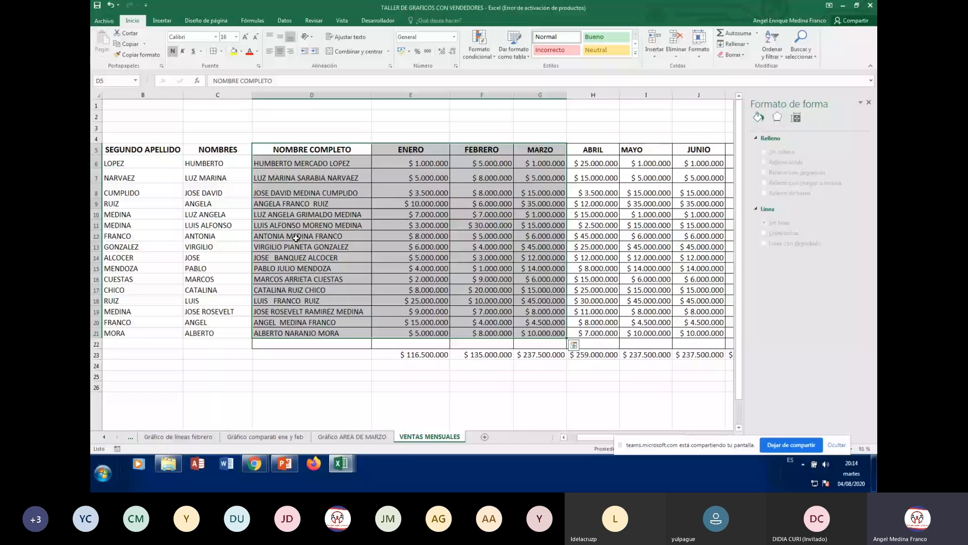
pyautogui.click(162, 20)
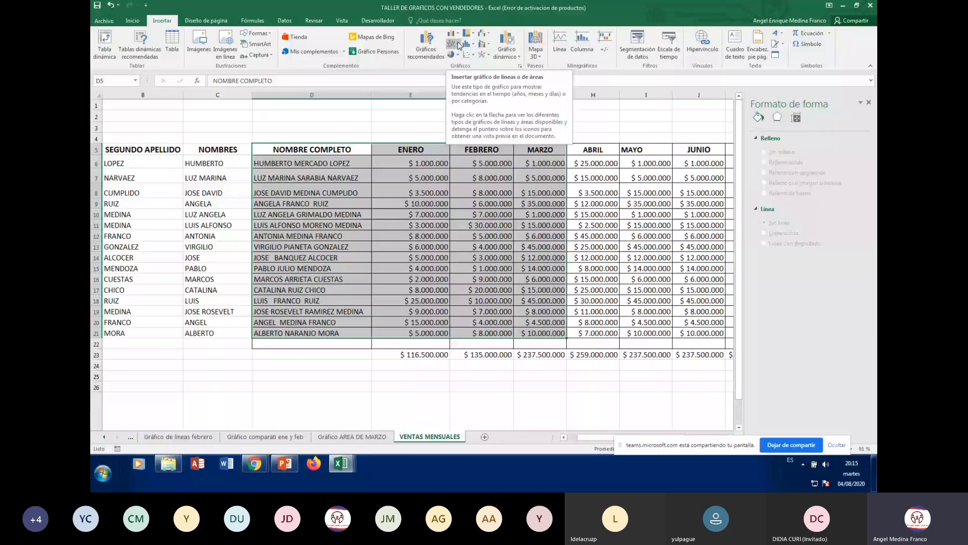
pyautogui.click(459, 44)
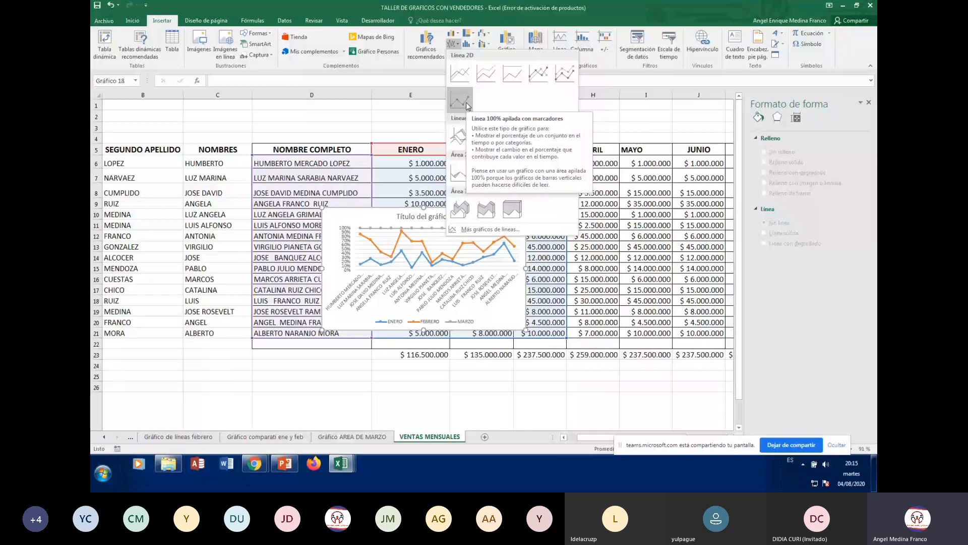
pyautogui.click(467, 79)
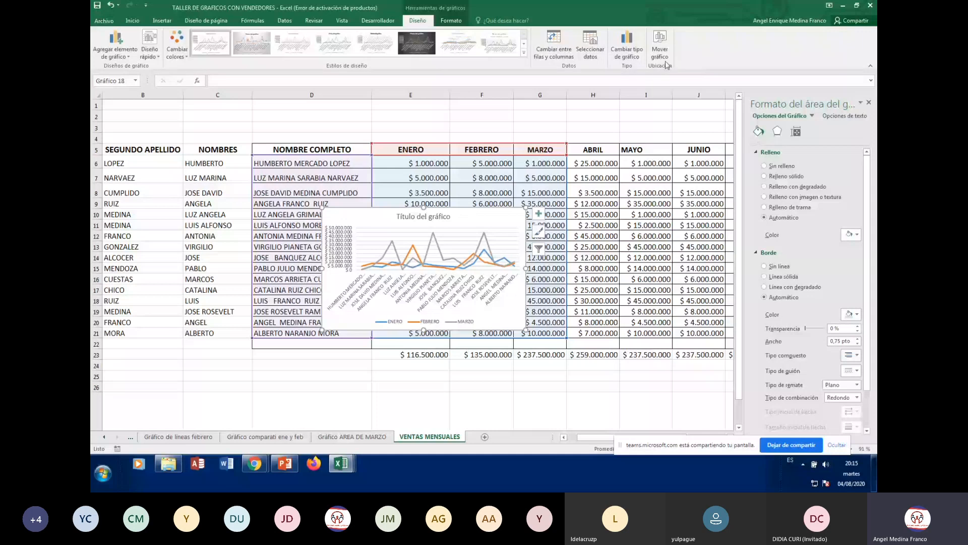
# - Move the three-month line chart to a new sheet named Gráfico DE LINEAS ENE - MAR
pyautogui.click(663, 58)
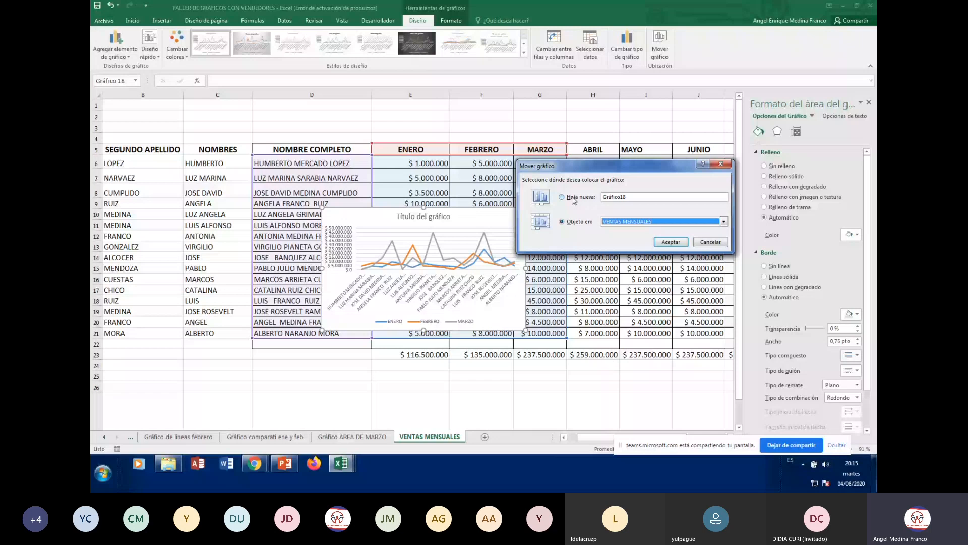
pyautogui.click(573, 198)
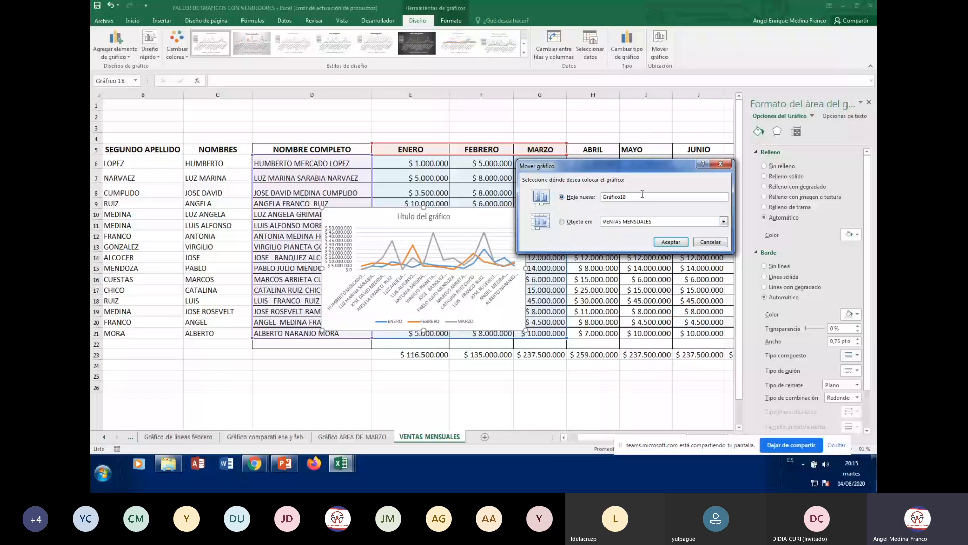
pyautogui.press('BackSpace')
pyautogui.press('BackSpace')
pyautogui.write('DE LINEAS ENE')
pyautogui.write('MAR')
pyautogui.click(681, 242)
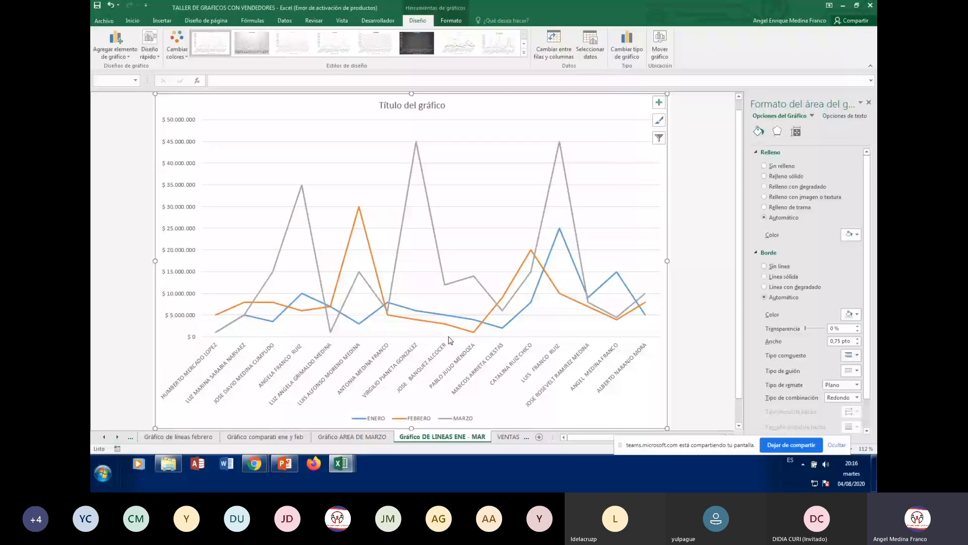
# - Examine the FEBRERO and MARZO lines and the legend of the line chart
pyautogui.scroll(-1, 450, 340)
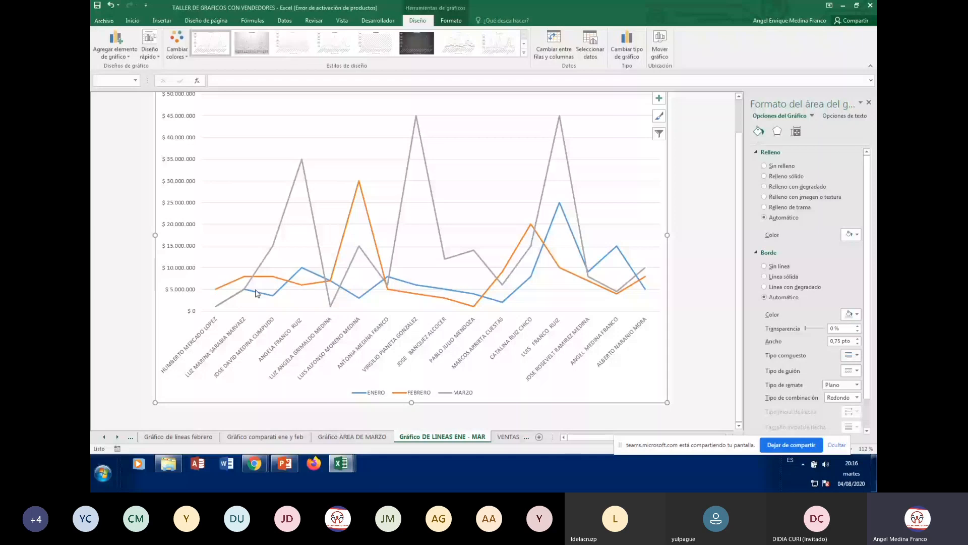
pyautogui.click(367, 220)
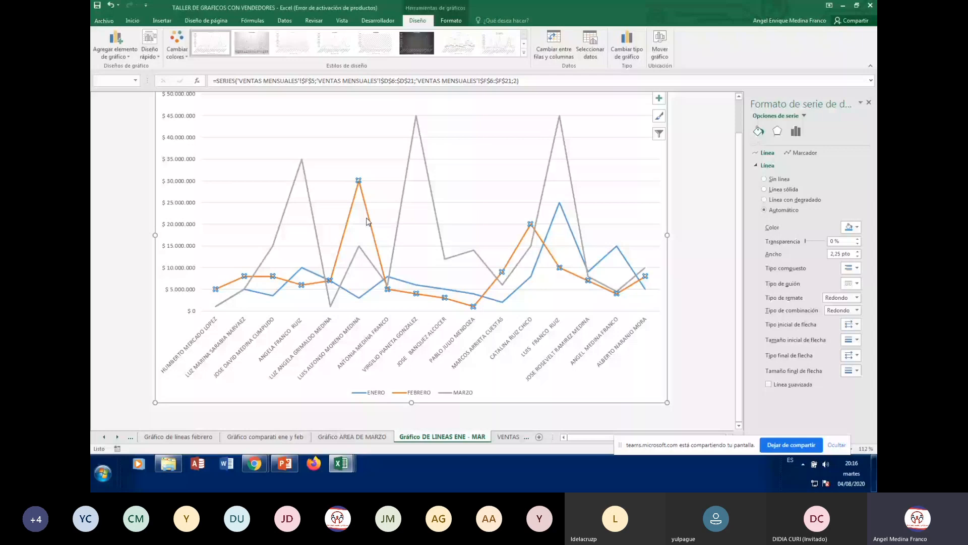
pyautogui.click(318, 238)
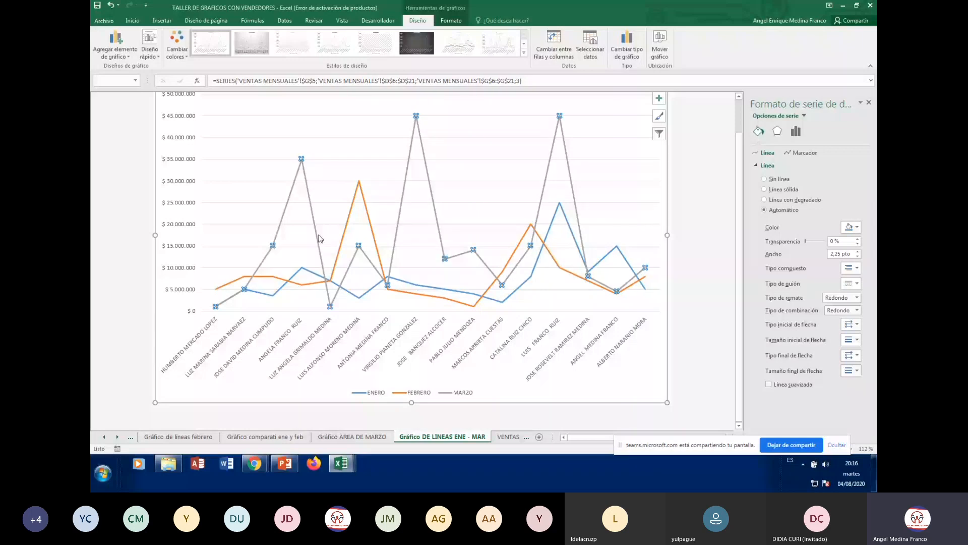
pyautogui.click(354, 391)
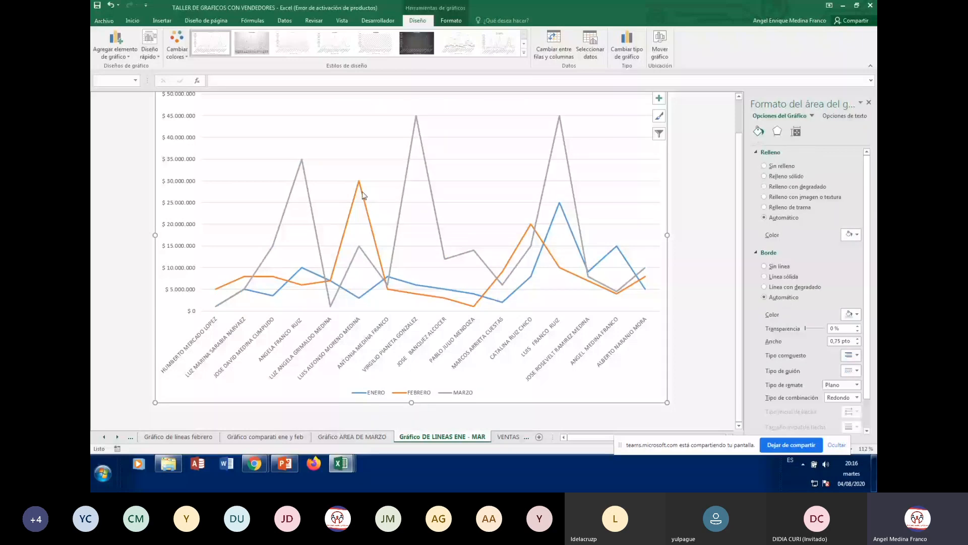
# - Examine the sellers' January, February and March sales lines and their peaks on the Gráfico DE LINEAS ENE - MAR sheet
pyautogui.click(363, 195)
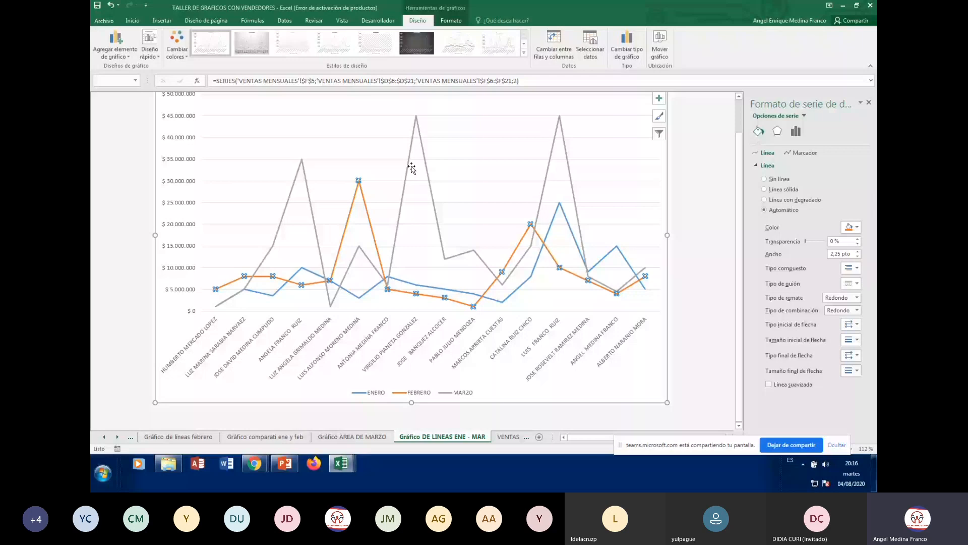
pyautogui.click(606, 394)
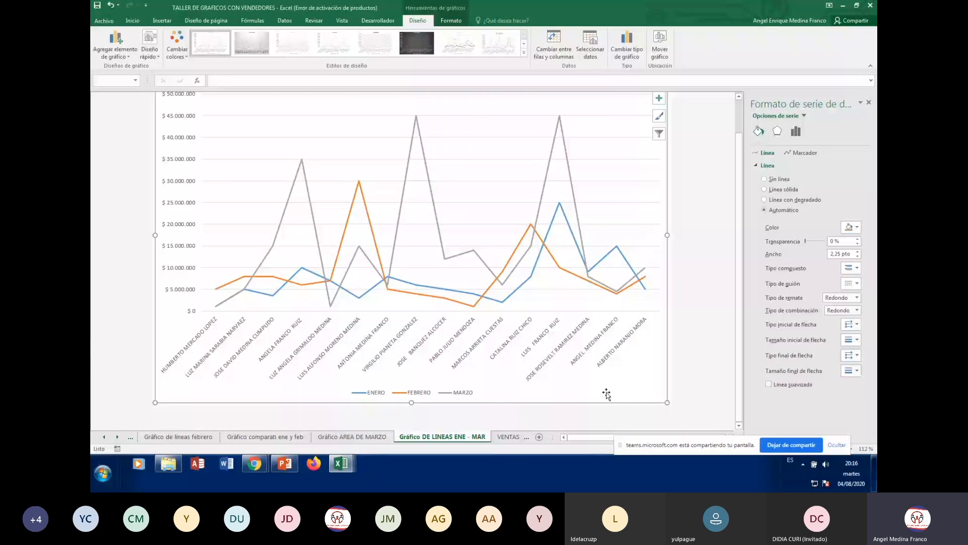
pyautogui.click(693, 340)
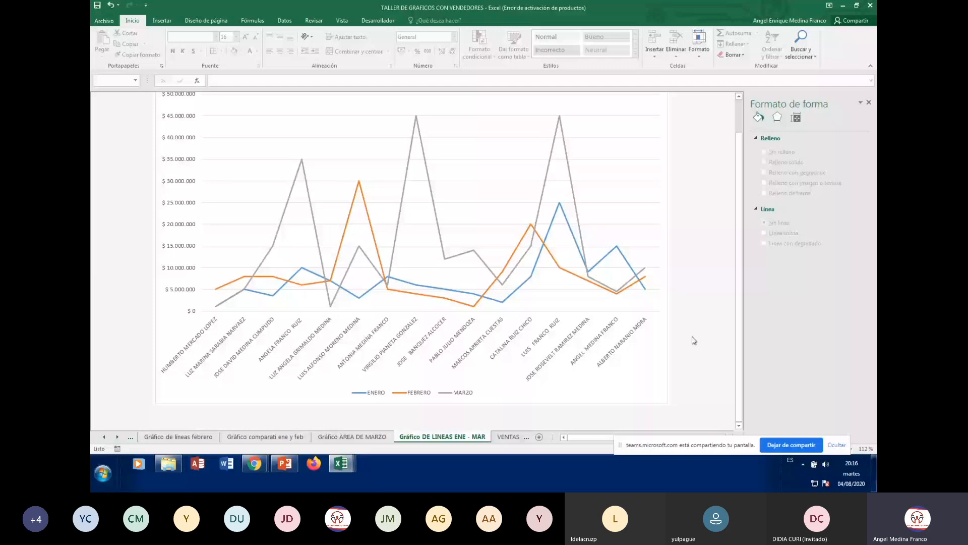
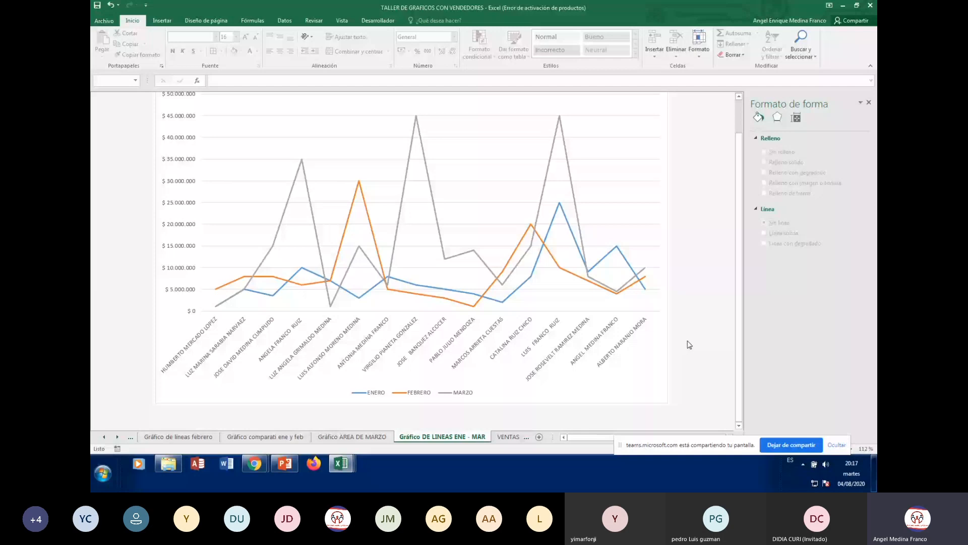
pyautogui.moveTo(417, 119)
pyautogui.moveTo(304, 164)
pyautogui.moveTo(386, 285)
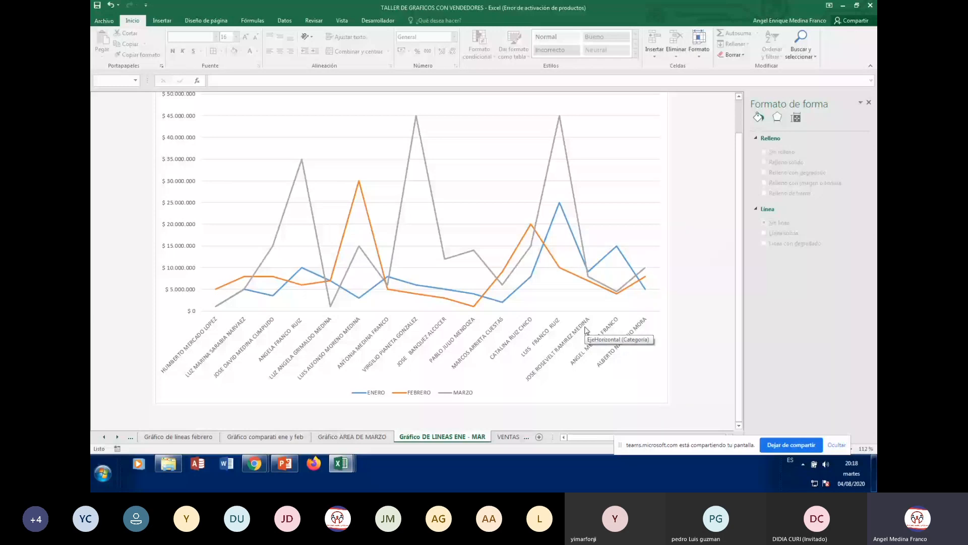
# - Change the January to March line chart to a clustered column chart (Columna agrupada)
pyautogui.click(352, 285)
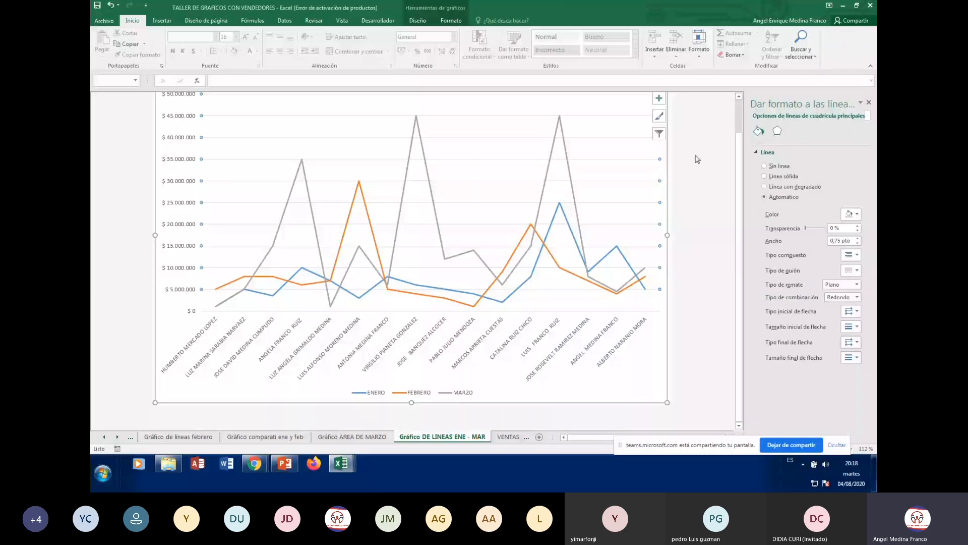
pyautogui.click(631, 127)
pyautogui.click(415, 23)
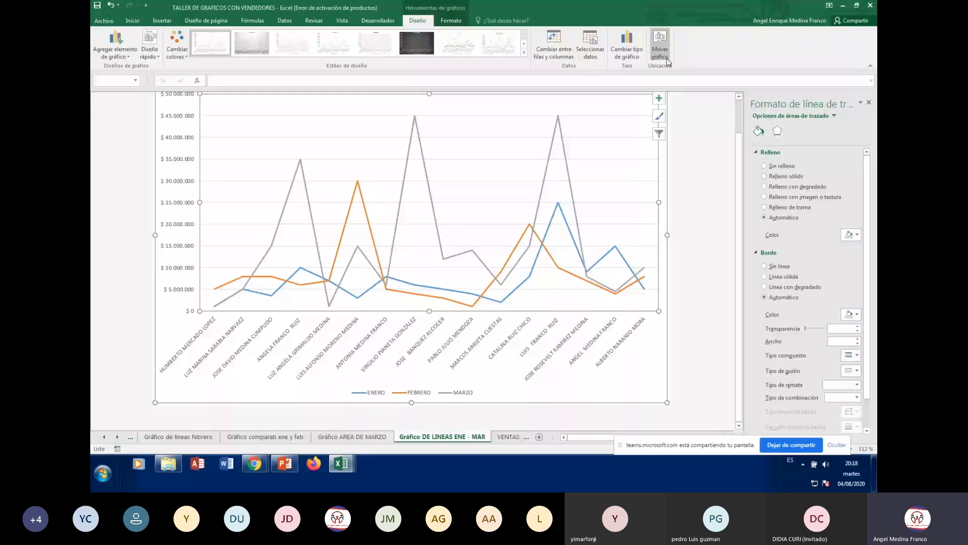
pyautogui.click(621, 53)
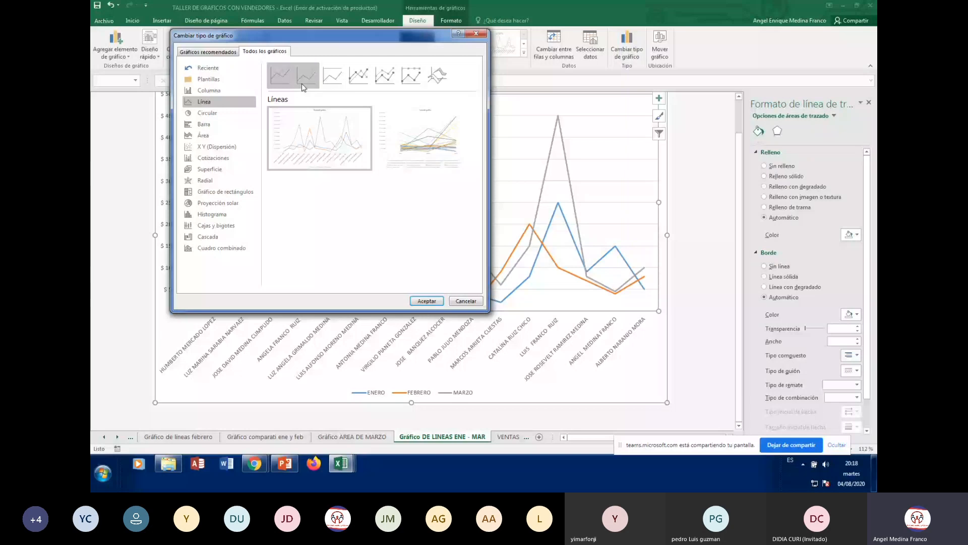
pyautogui.click(211, 91)
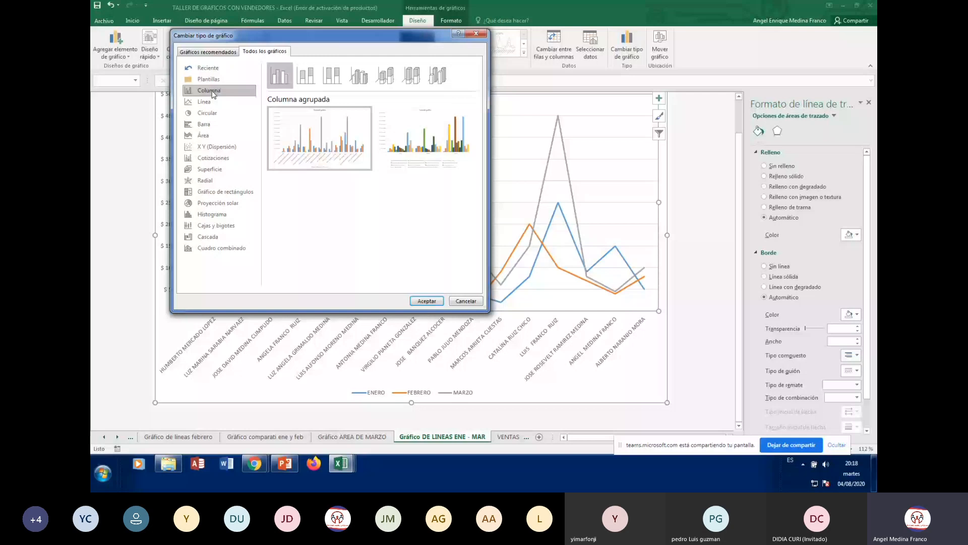
pyautogui.moveTo(314, 145)
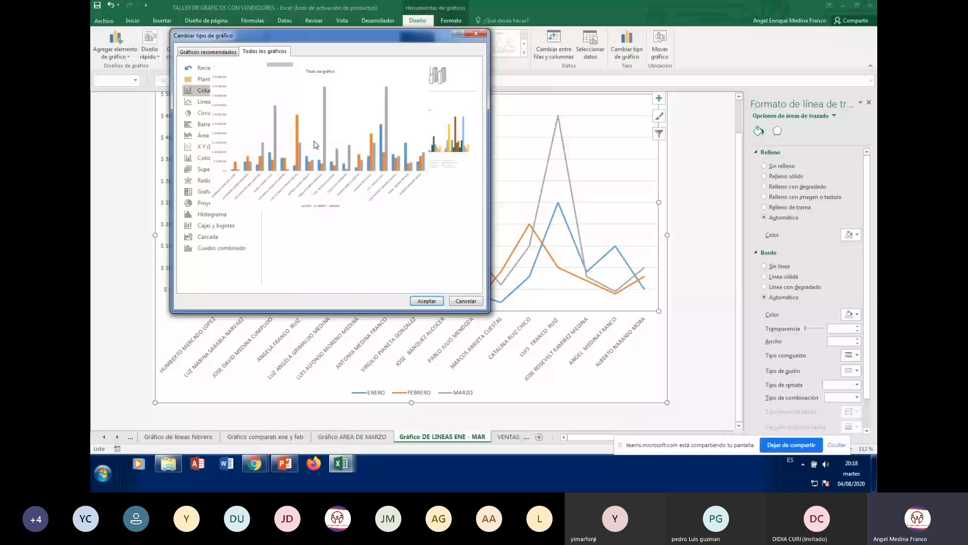
pyautogui.click(427, 300)
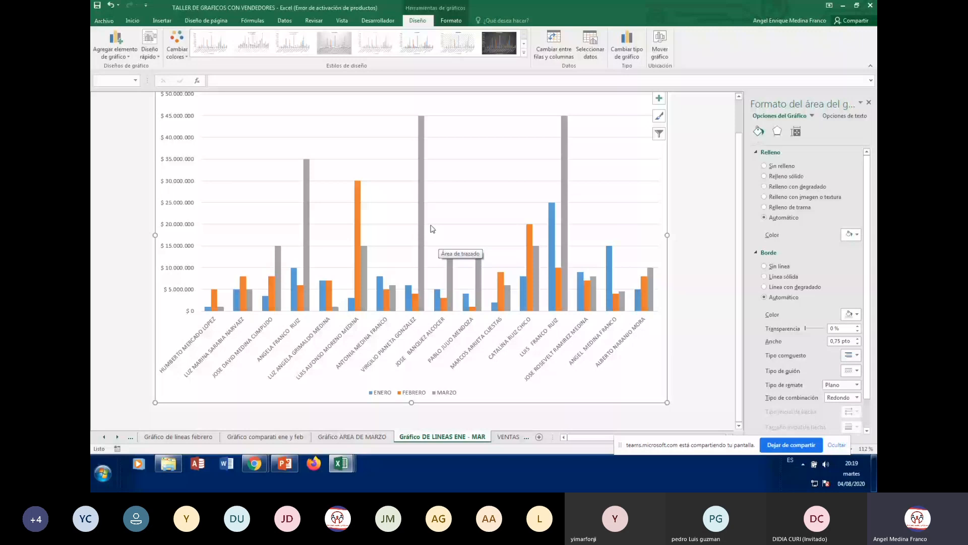
# - Apply the second chart style, with vertical data labels above the bars and the legend under the title, to the column chart
pyautogui.moveTo(564, 135)
pyautogui.moveTo(253, 281)
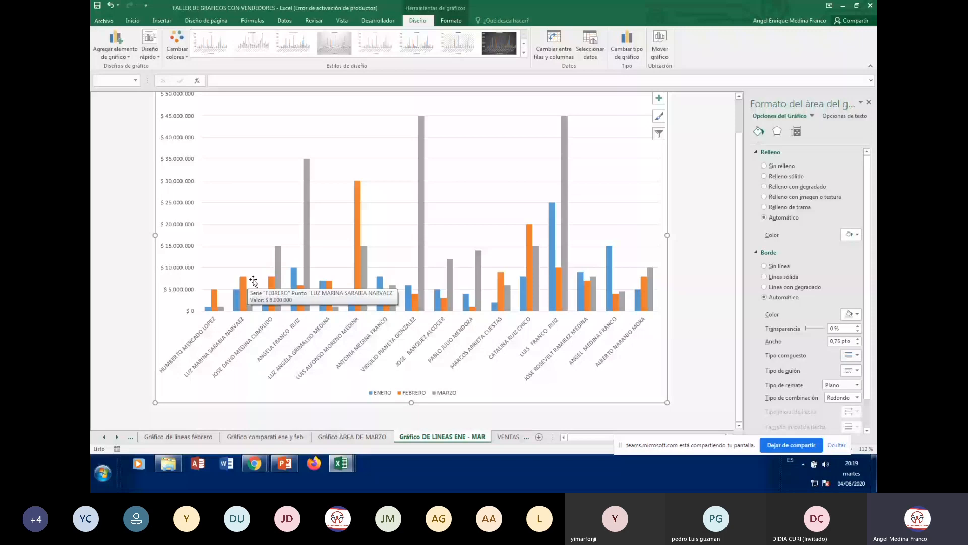
pyautogui.moveTo(271, 307)
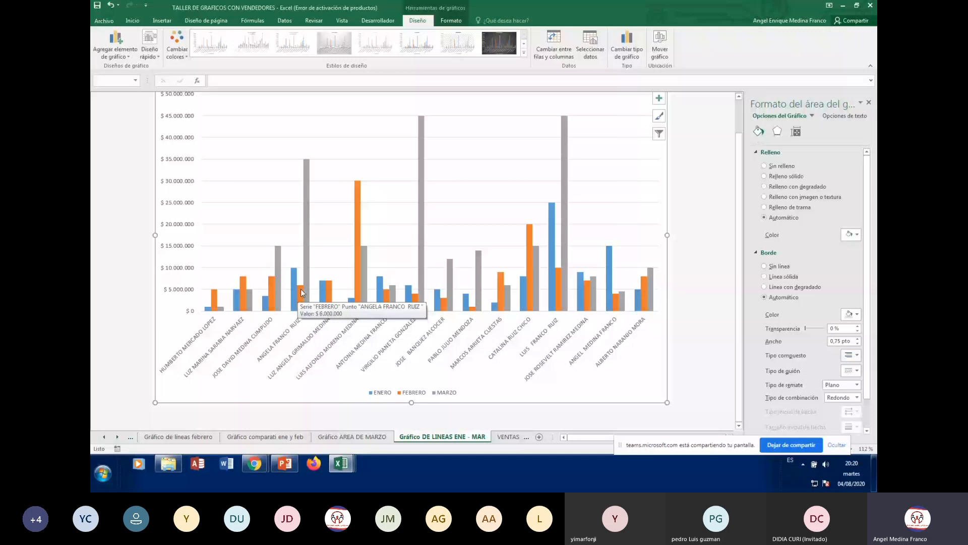
pyautogui.moveTo(308, 166)
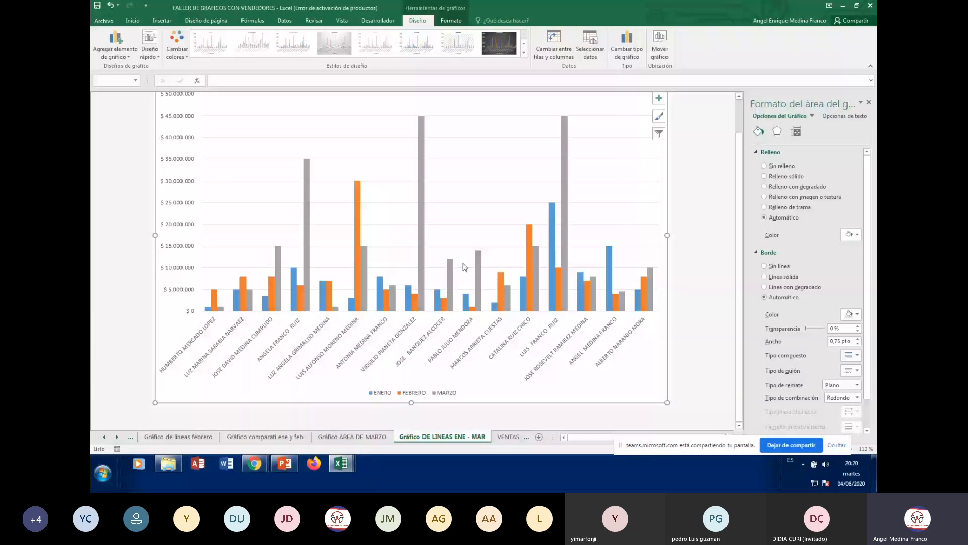
pyautogui.click(501, 40)
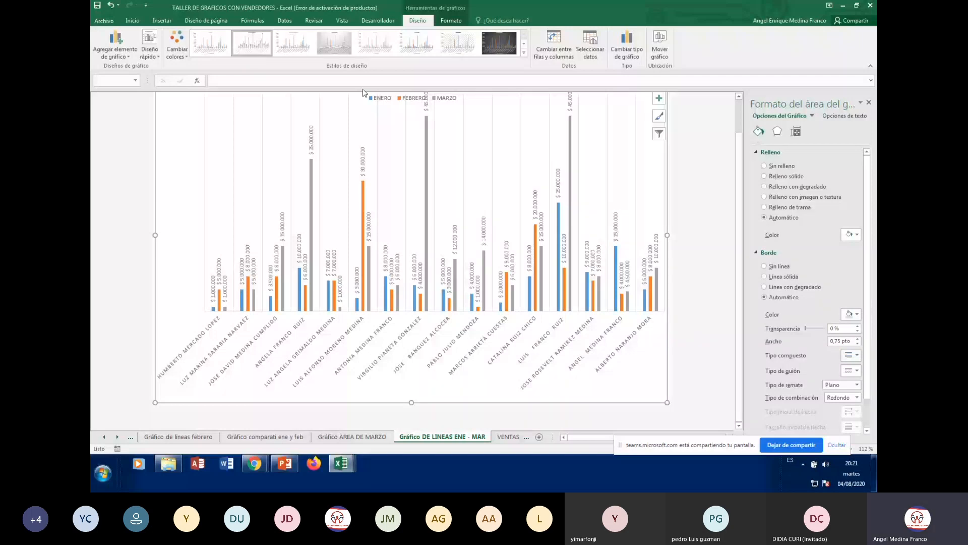
pyautogui.scroll(1, 515, 147)
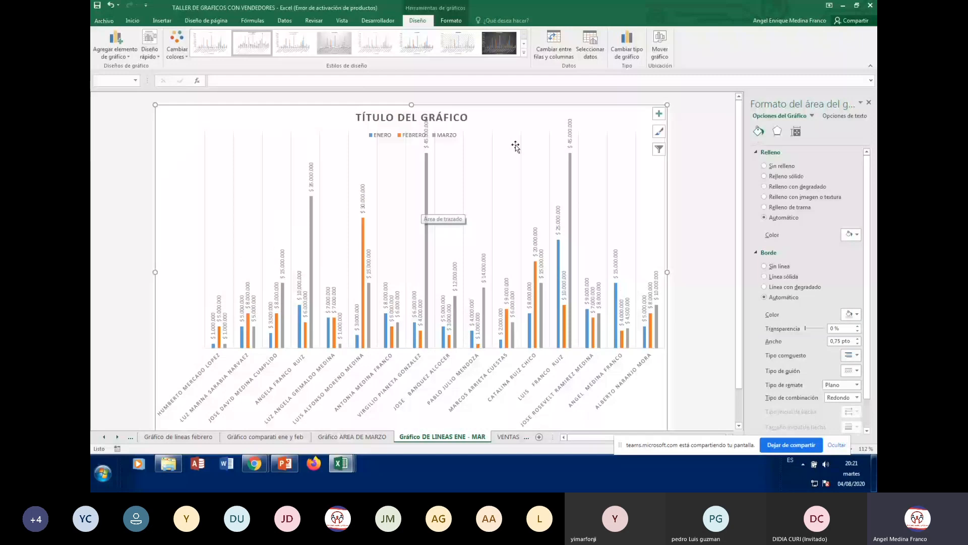
pyautogui.click(500, 343)
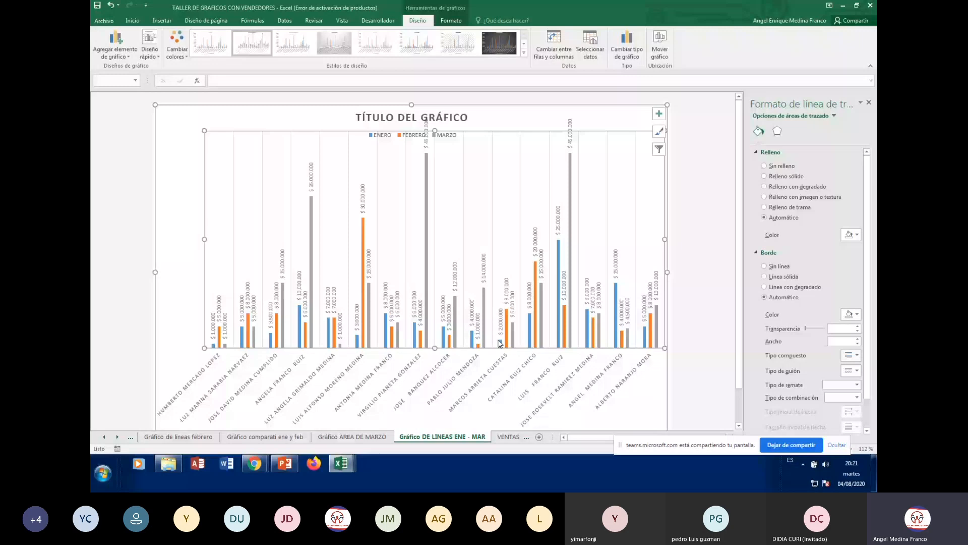
# - Open the VENTAS MENSUALES sheet and review the sellers' monthly sales table
pyautogui.click(500, 437)
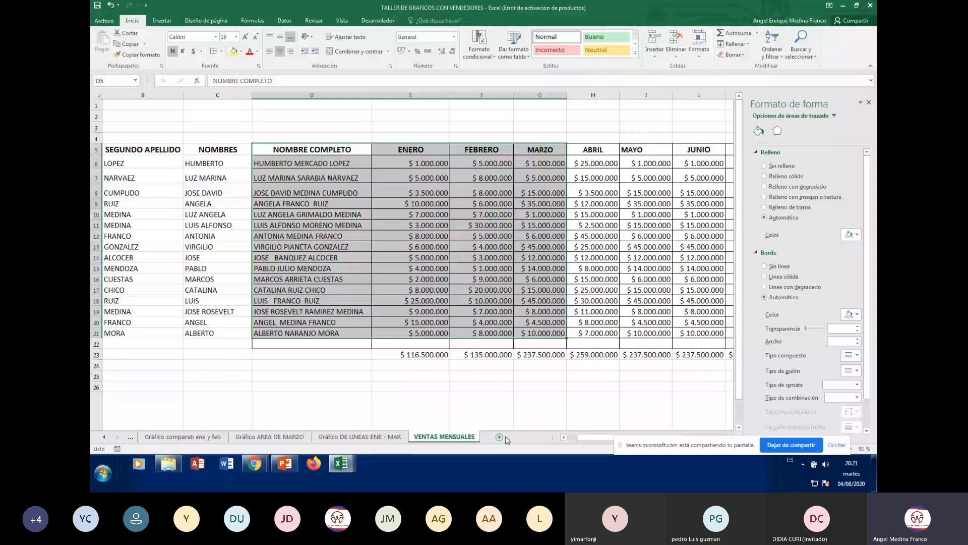
pyautogui.click(390, 379)
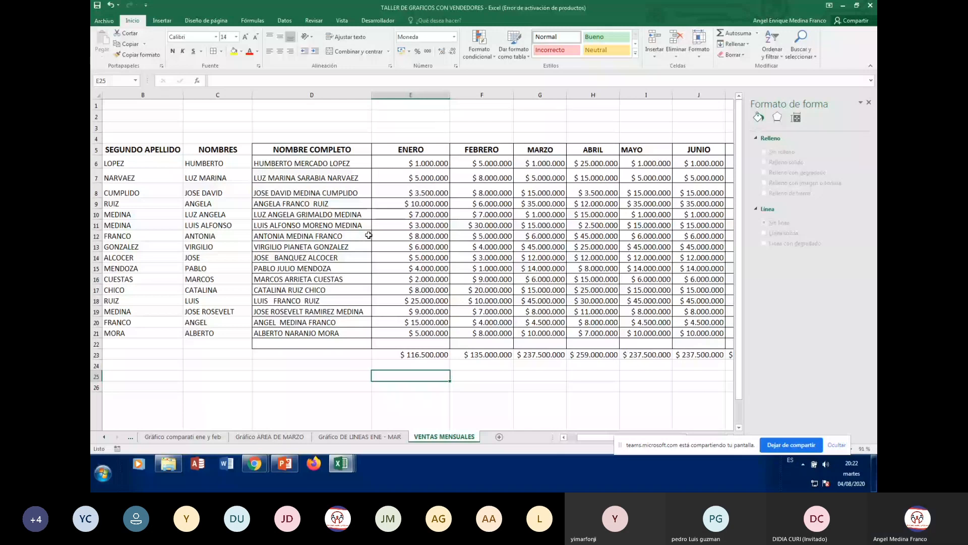
pyautogui.click(321, 163)
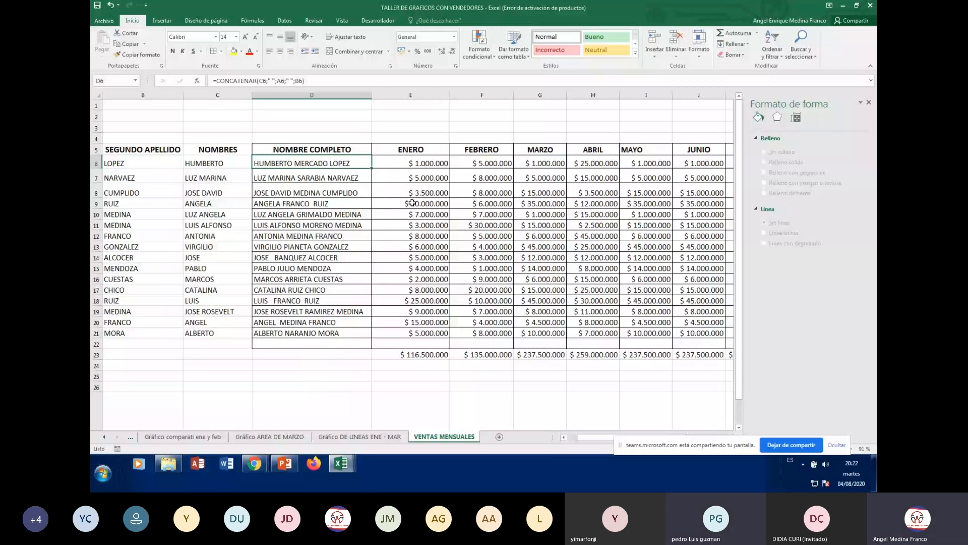
pyautogui.click(482, 246)
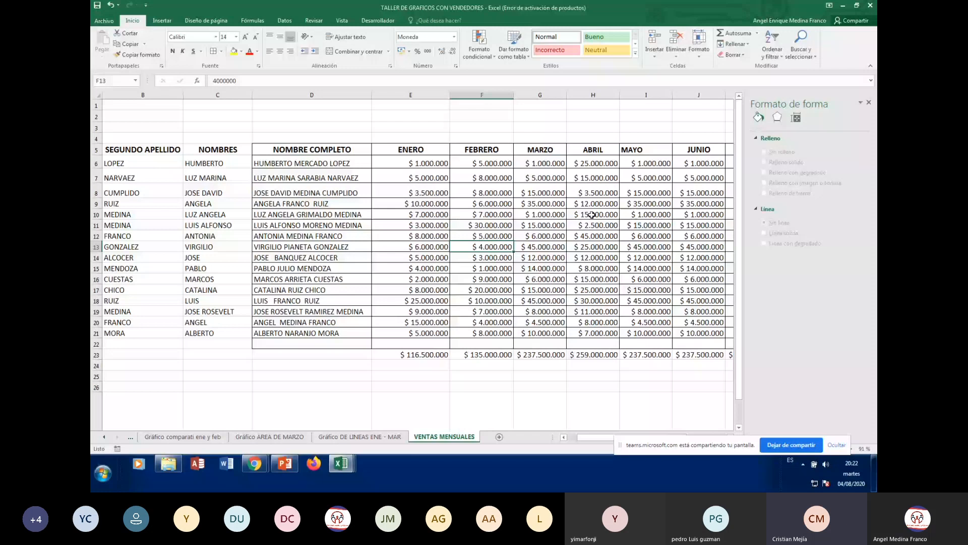
pyautogui.click(411, 269)
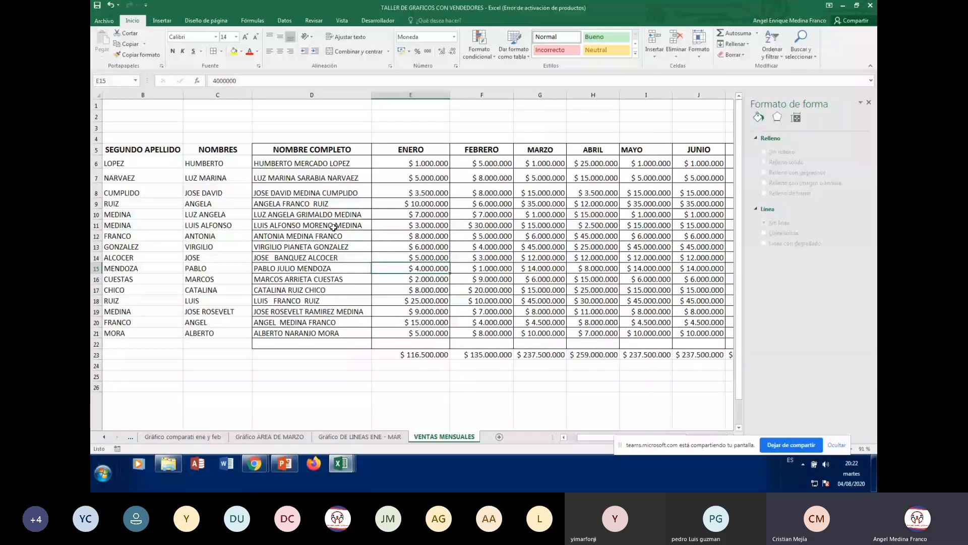
pyautogui.click(333, 226)
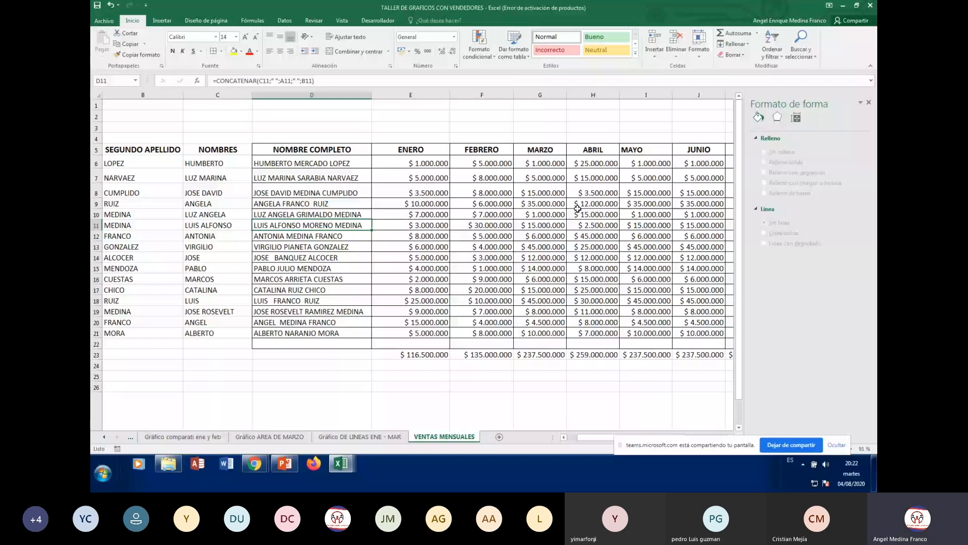
pyautogui.click(368, 163)
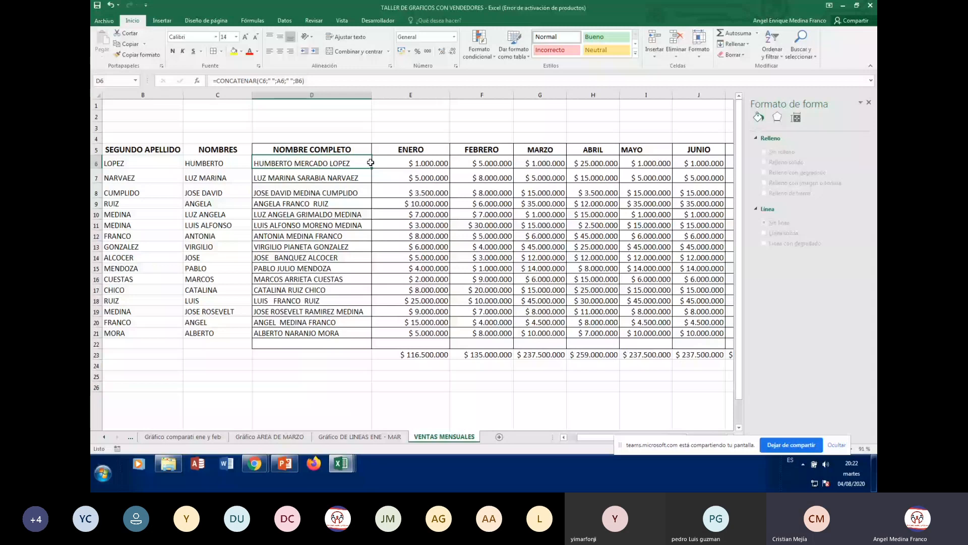
pyautogui.moveTo(371, 163); pyautogui.dragTo(686, 163)
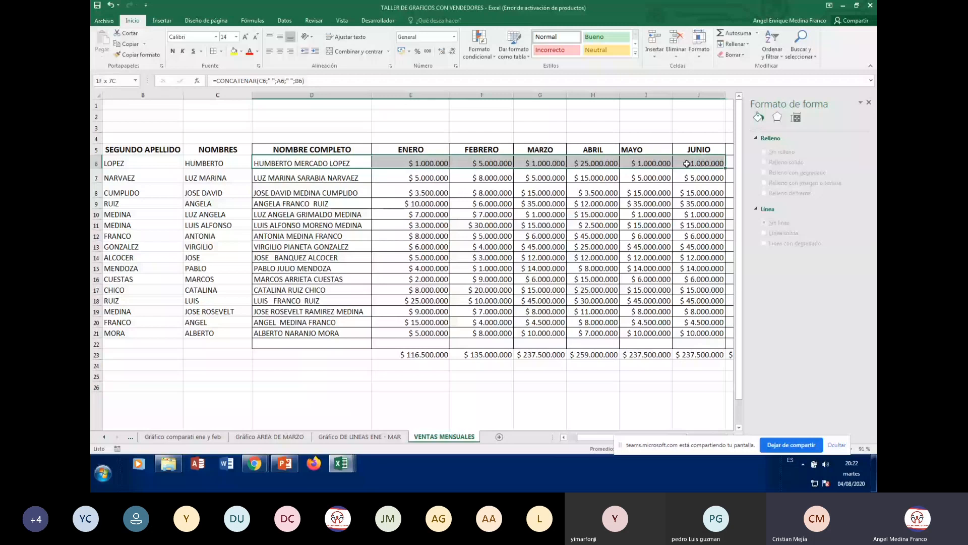
pyautogui.moveTo(687, 164); pyautogui.dragTo(687, 163)
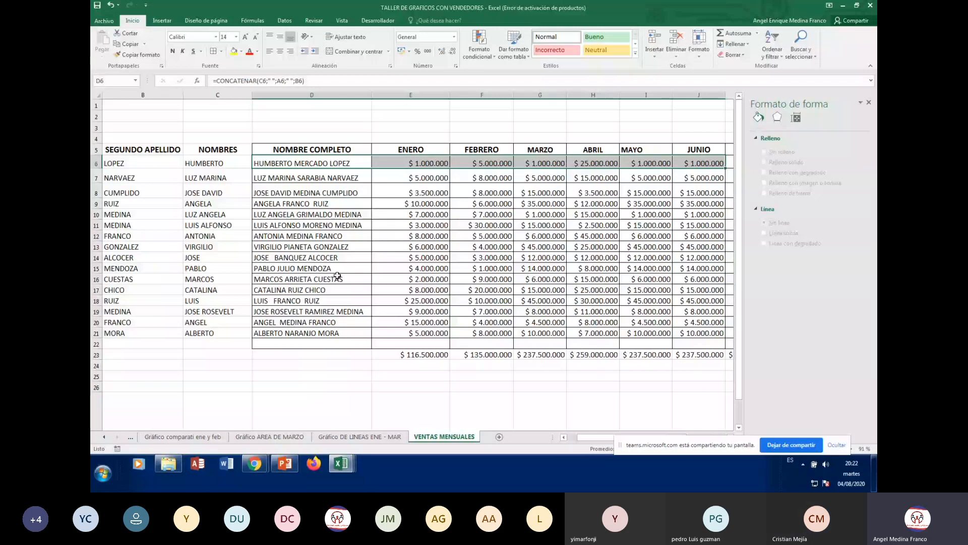
pyautogui.click(389, 258)
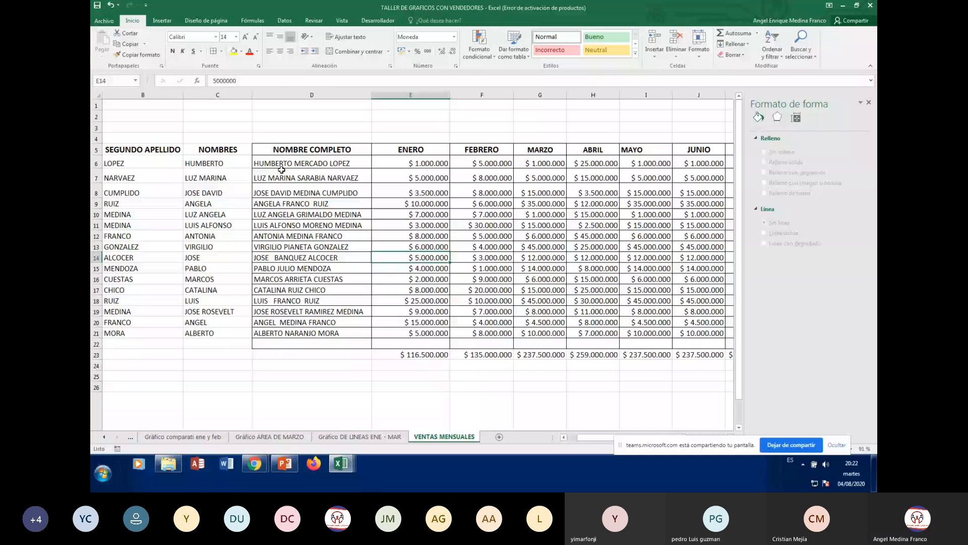
pyautogui.moveTo(281, 166); pyautogui.dragTo(688, 162)
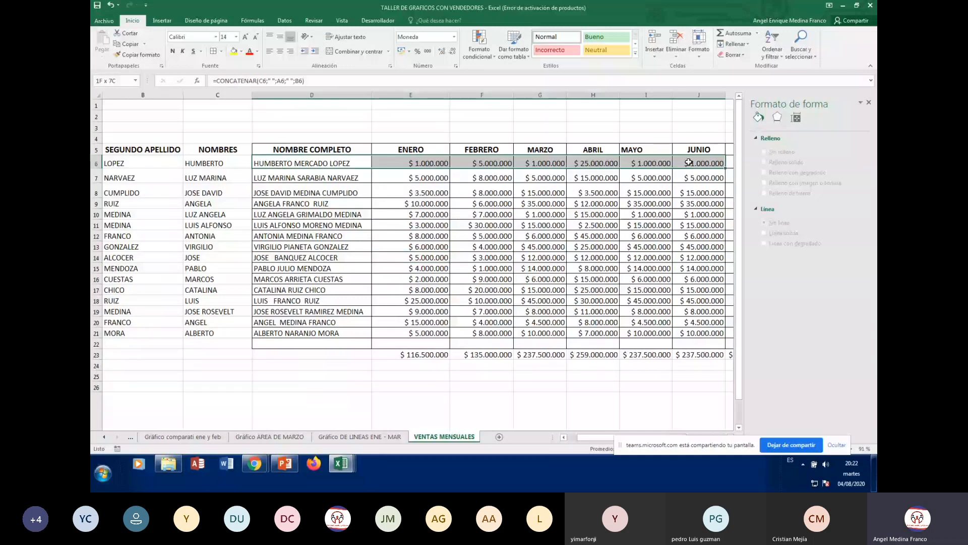
# - Insert a 3-D clustered column chart from the headers and the first seller's January to June sales, D5:J6
pyautogui.moveTo(282, 149); pyautogui.dragTo(450, 160)
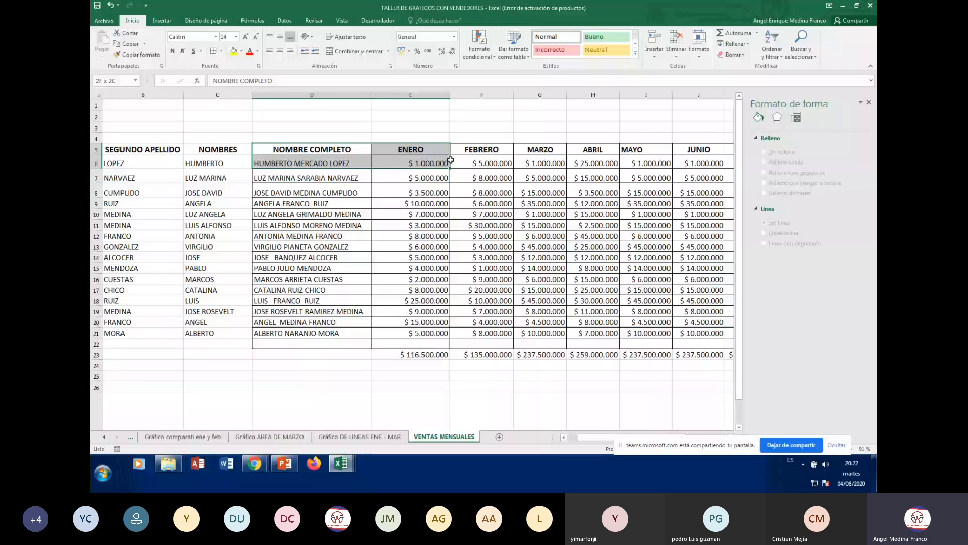
pyautogui.moveTo(450, 160); pyautogui.dragTo(706, 163)
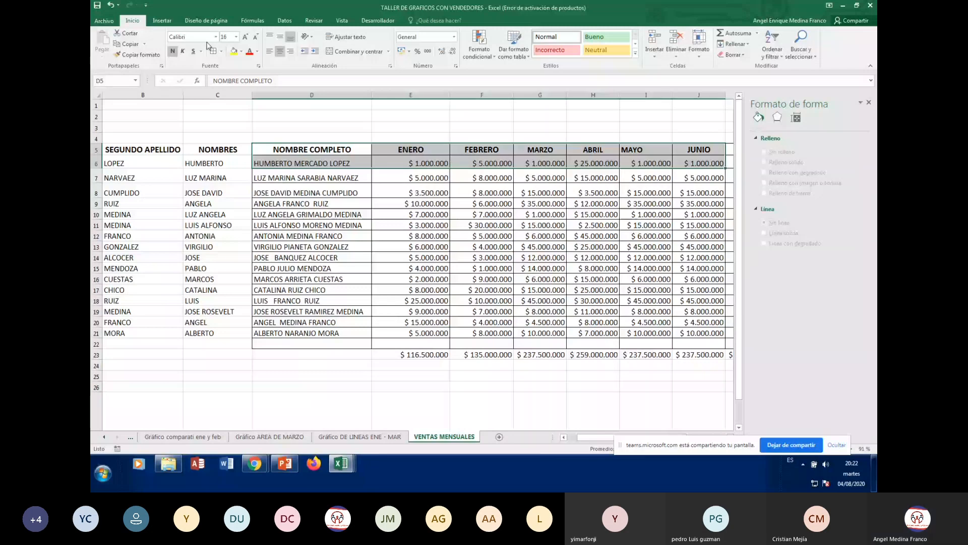
pyautogui.click(162, 20)
pyautogui.click(452, 33)
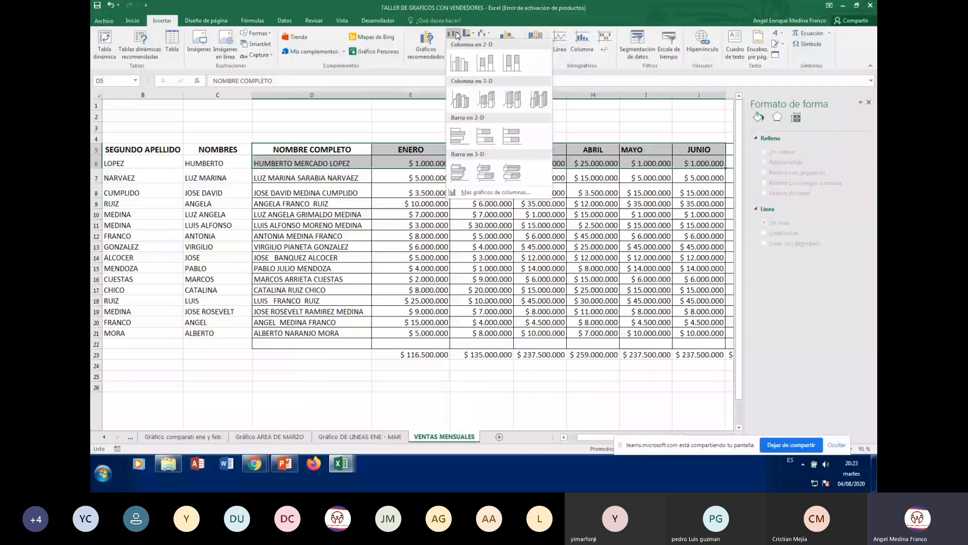
pyautogui.click(454, 104)
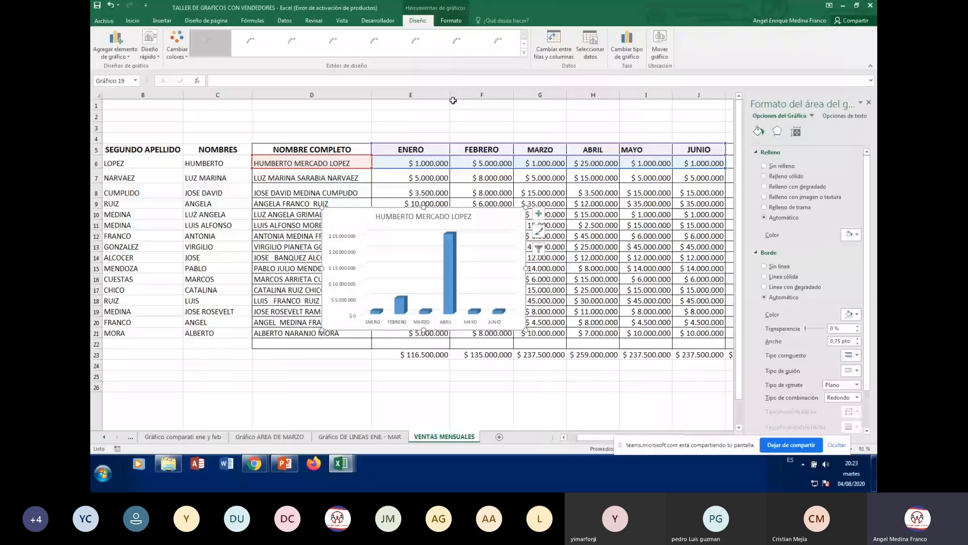
# - Move the first seller's 3-D column chart to its own new sheet, keeping the proposed name Gráfico19
pyautogui.click(506, 235)
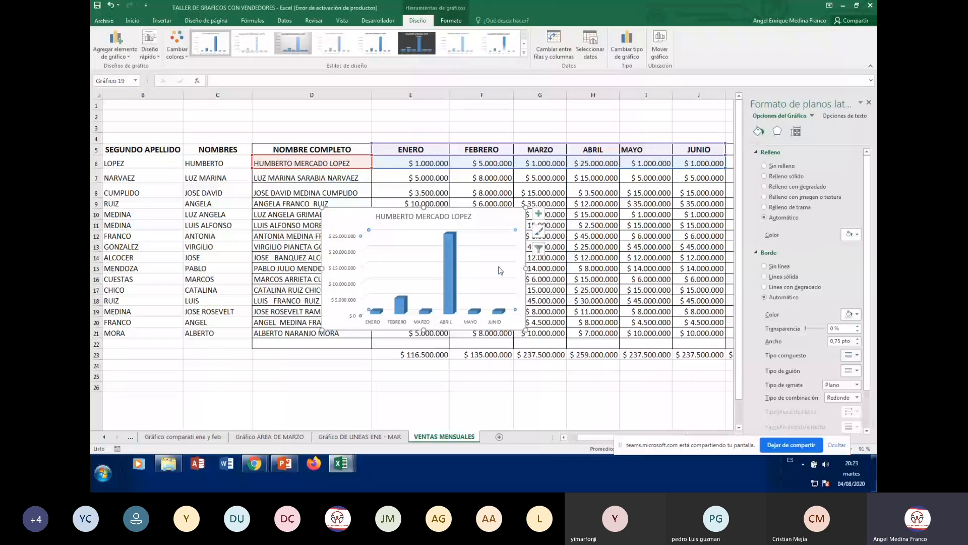
pyautogui.click(503, 227)
pyautogui.click(659, 45)
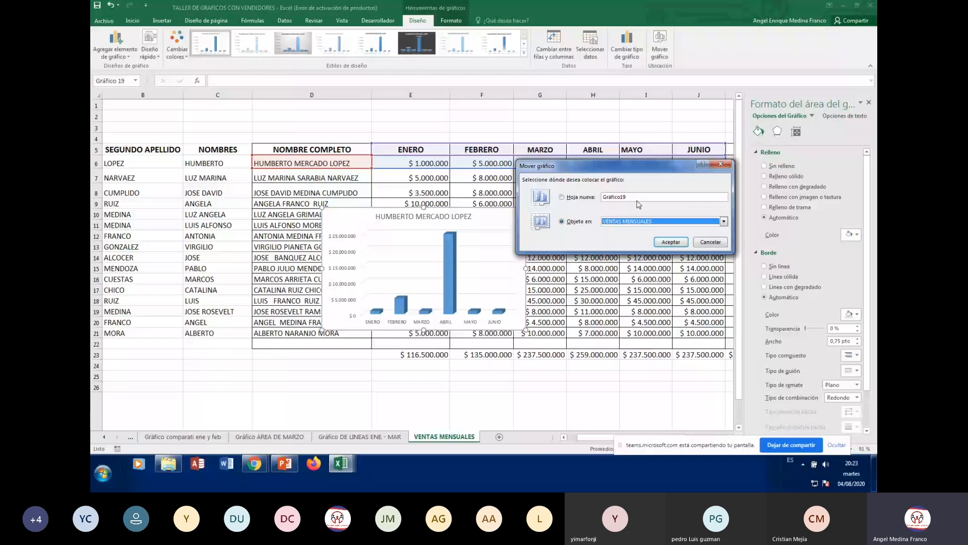
pyautogui.click(562, 198)
pyautogui.click(670, 242)
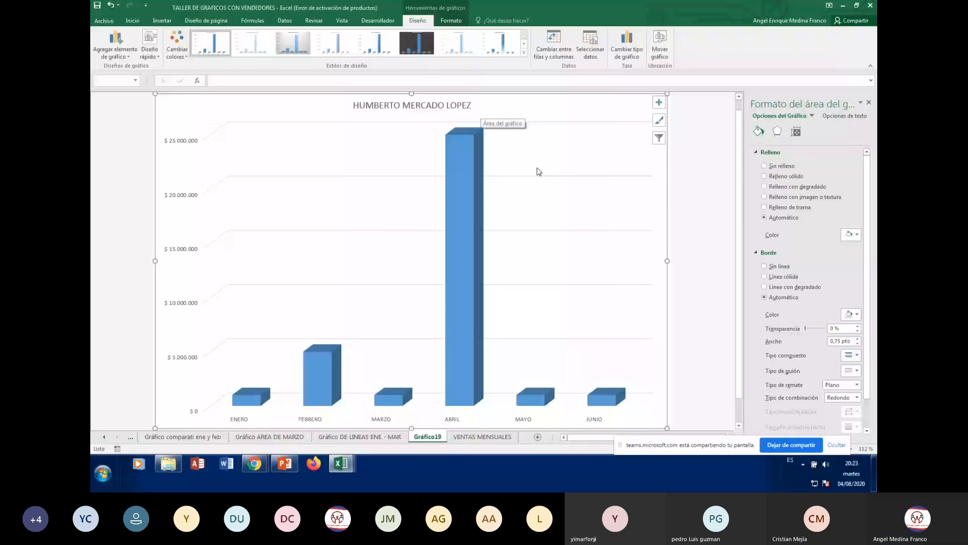
# - Add data labels to the column series of the first seller's 3-D chart
pyautogui.click(700, 297)
pyautogui.scroll(-1, 630, 313)
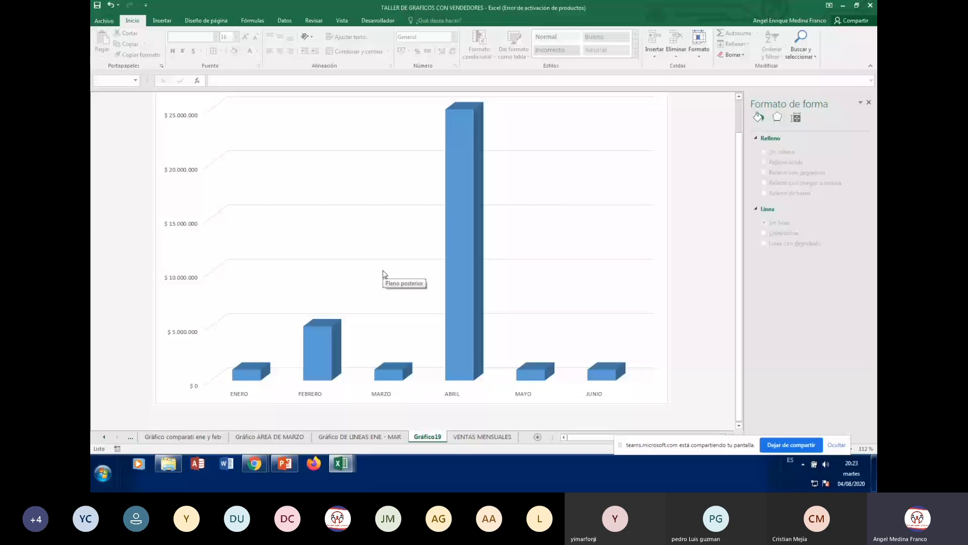
pyautogui.click(265, 365)
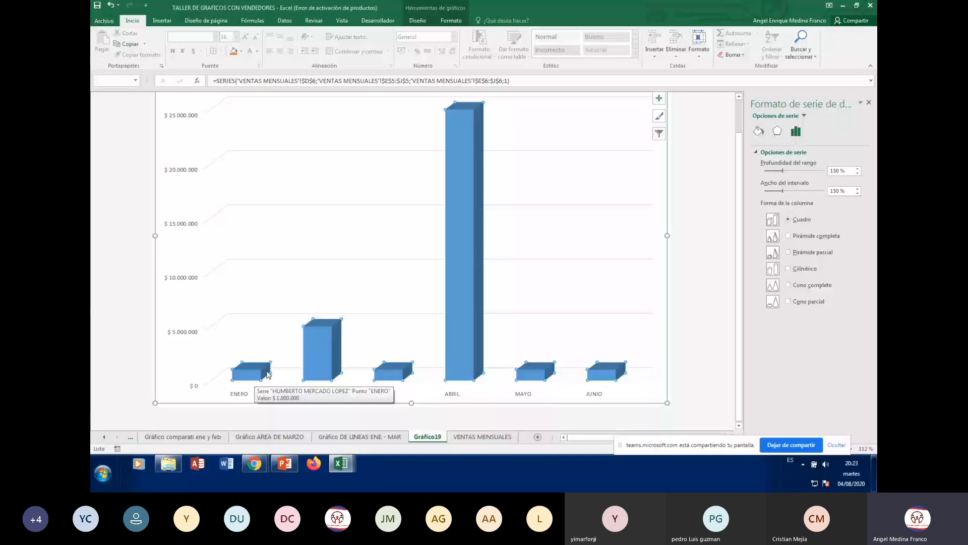
pyautogui.click(323, 348)
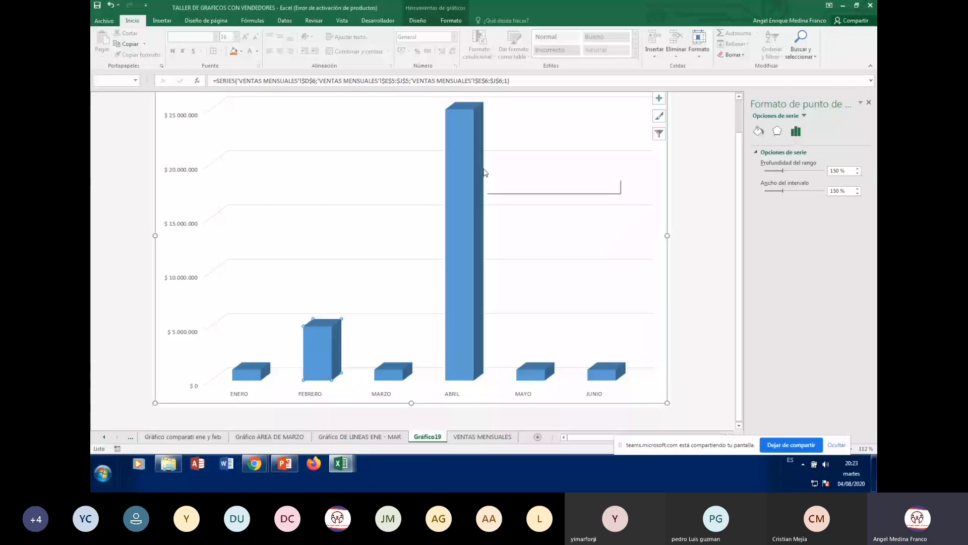
pyautogui.click(468, 243)
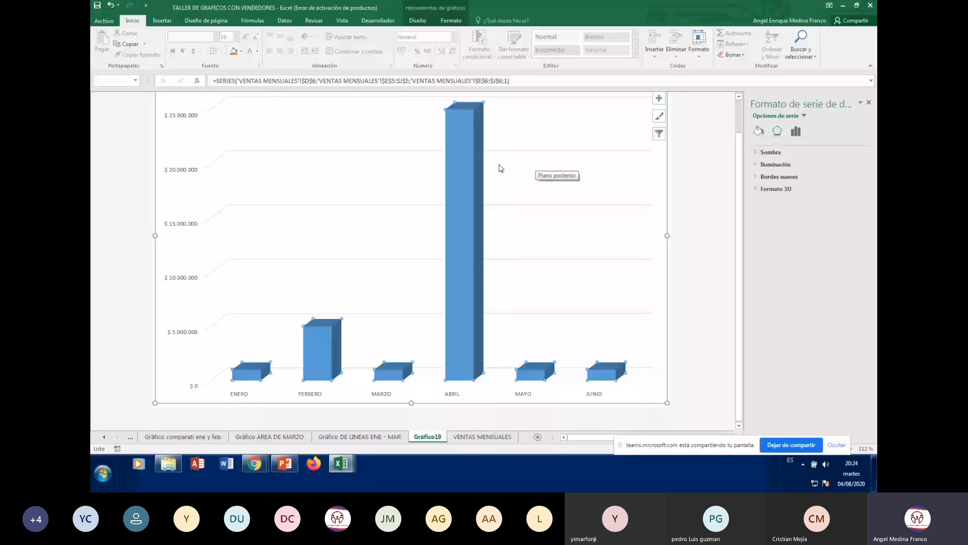
pyautogui.rightClick(470, 163)
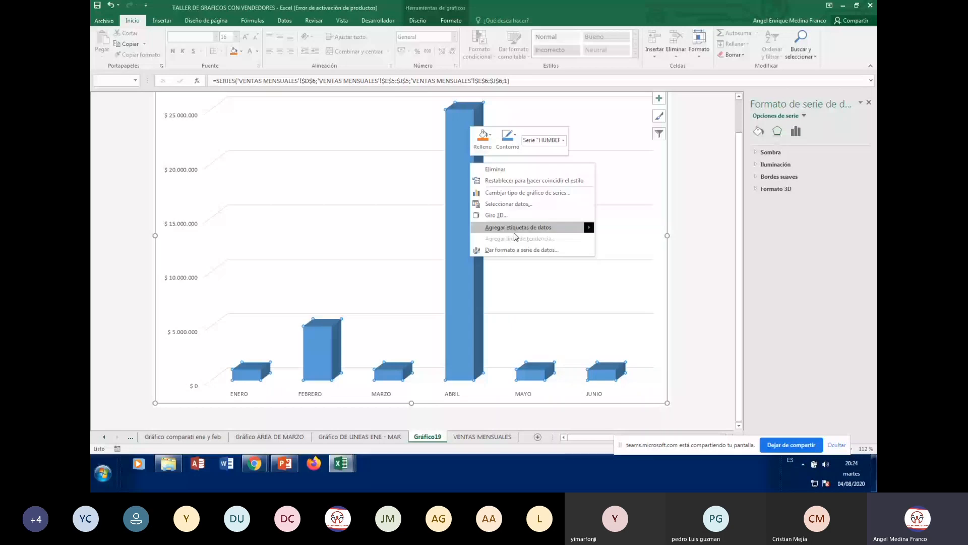
pyautogui.click(515, 229)
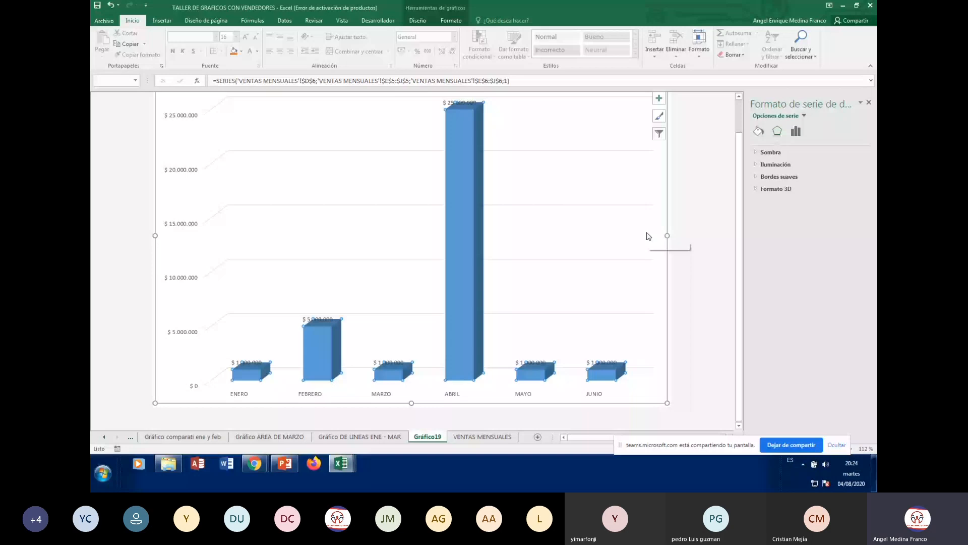
pyautogui.click(464, 298)
pyautogui.click(529, 362)
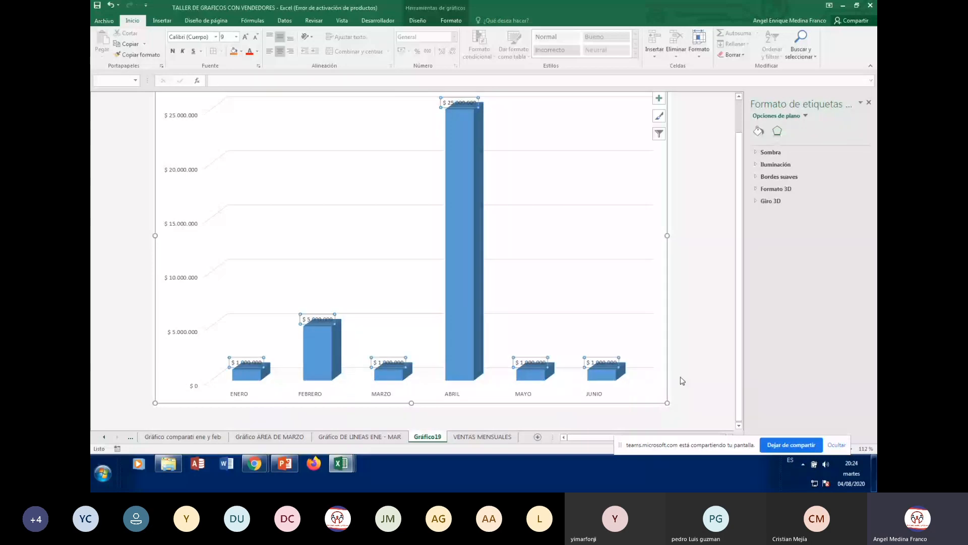
# - Vary the fill colours by point so each month's column in the first seller's chart has its own colour
pyautogui.click(399, 226)
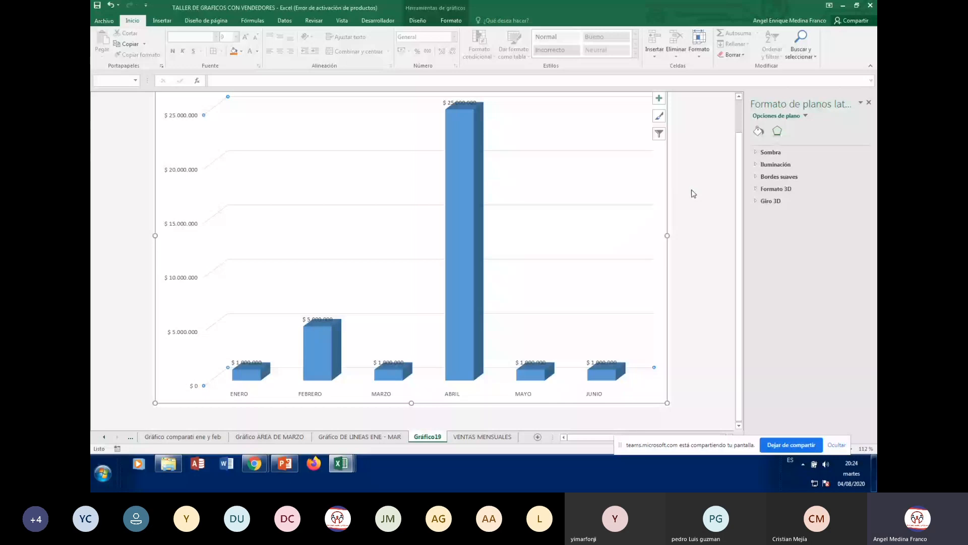
pyautogui.click(554, 227)
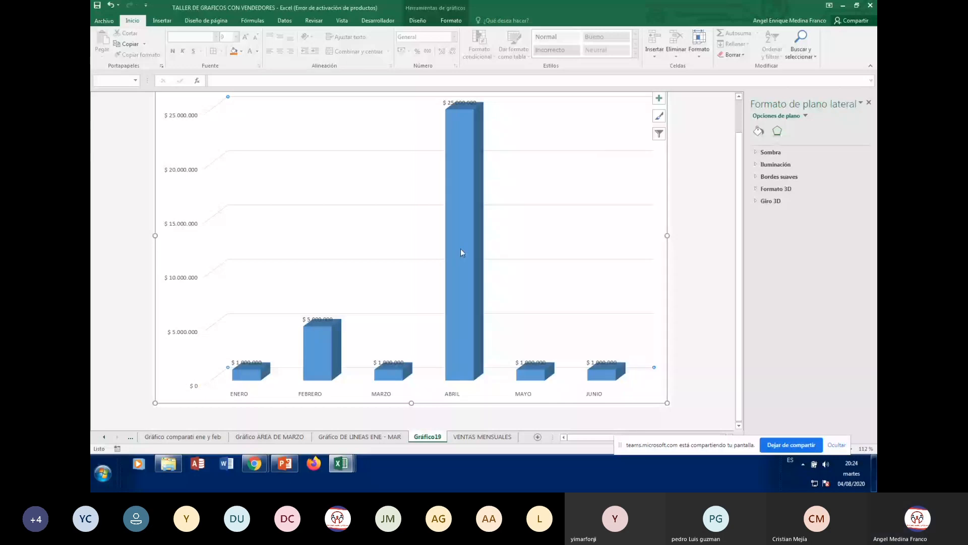
pyautogui.click(460, 249)
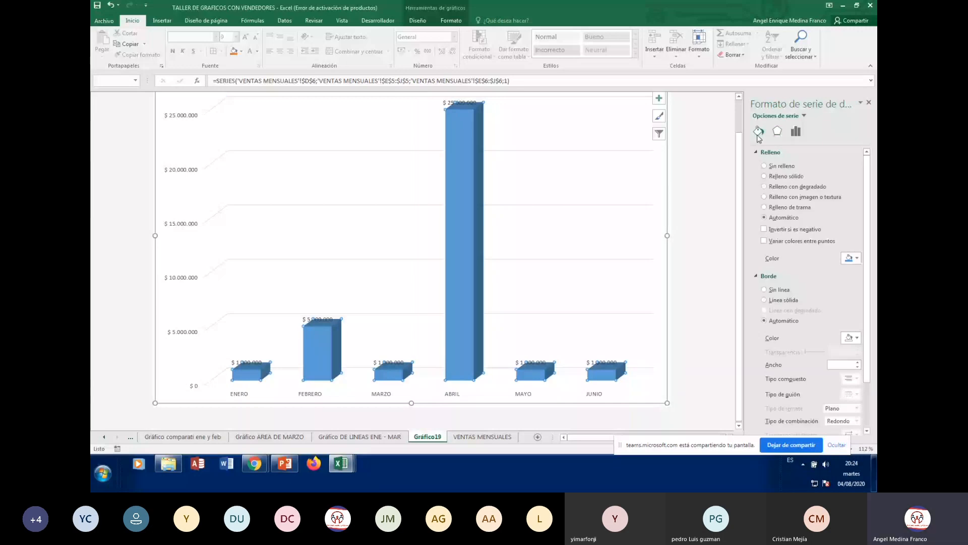
pyautogui.click(785, 246)
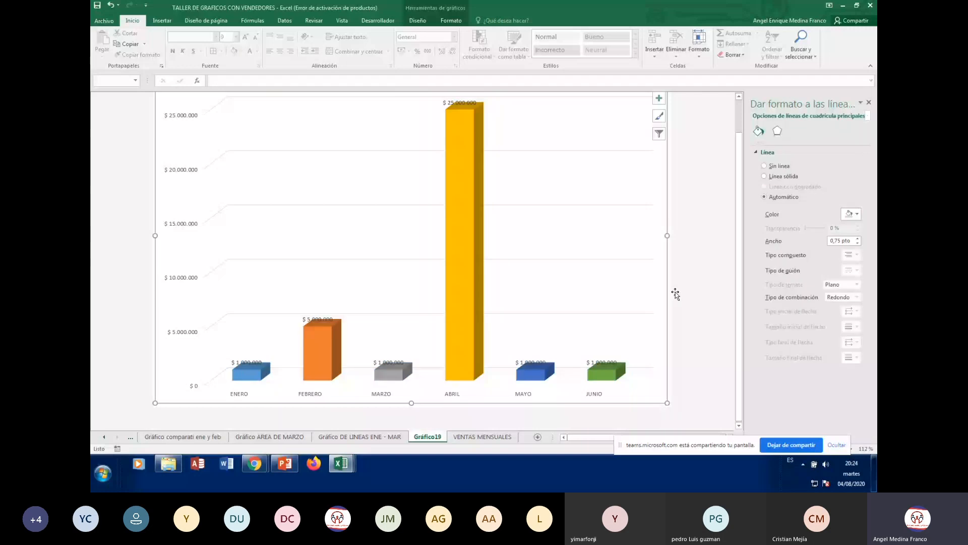
pyautogui.click(711, 313)
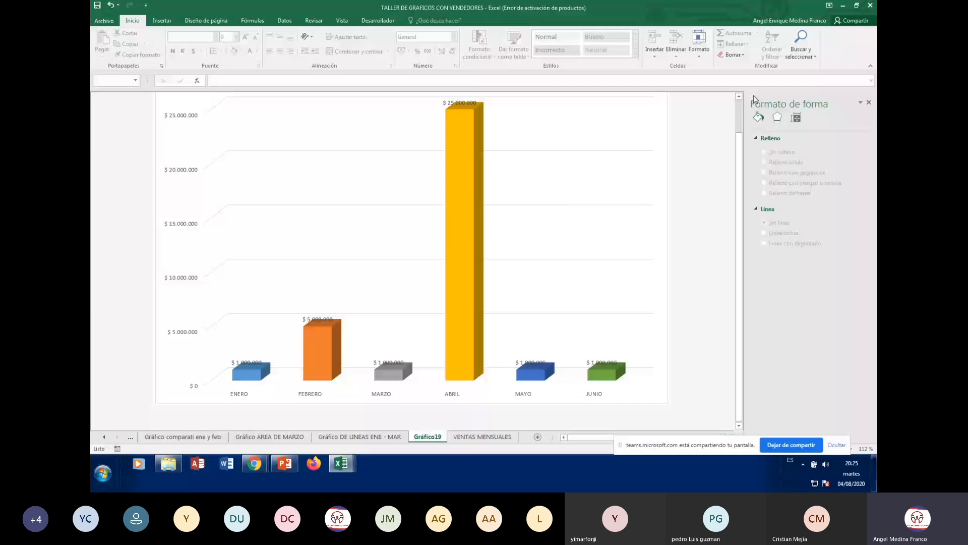
# - Format the first seller's chart title as bold, red, 16-point text
pyautogui.scroll(1, 589, 251)
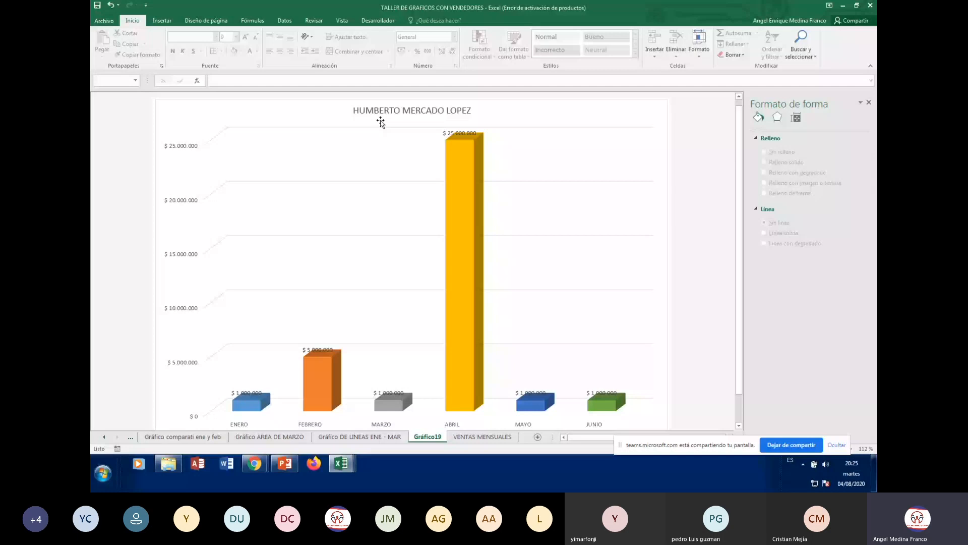
pyautogui.tripleClick(449, 111)
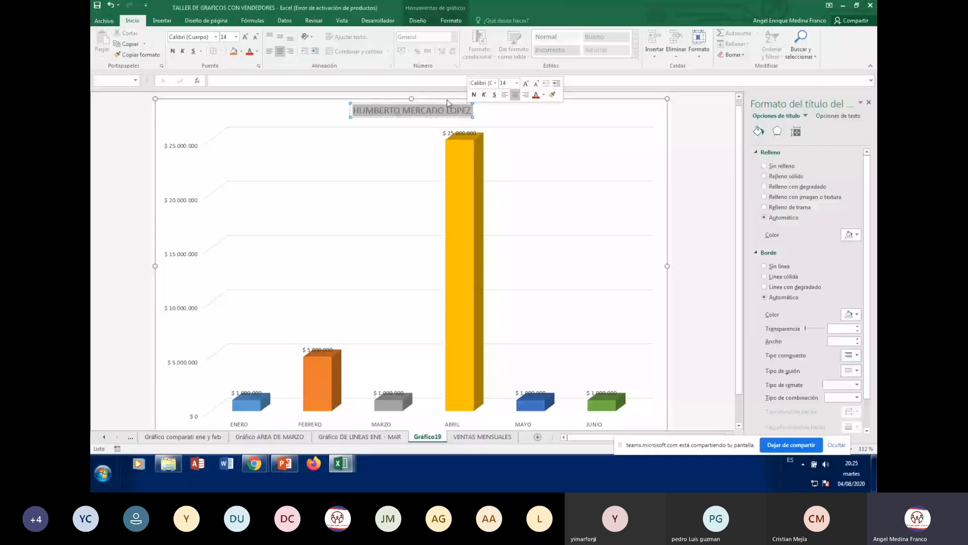
pyautogui.click(173, 51)
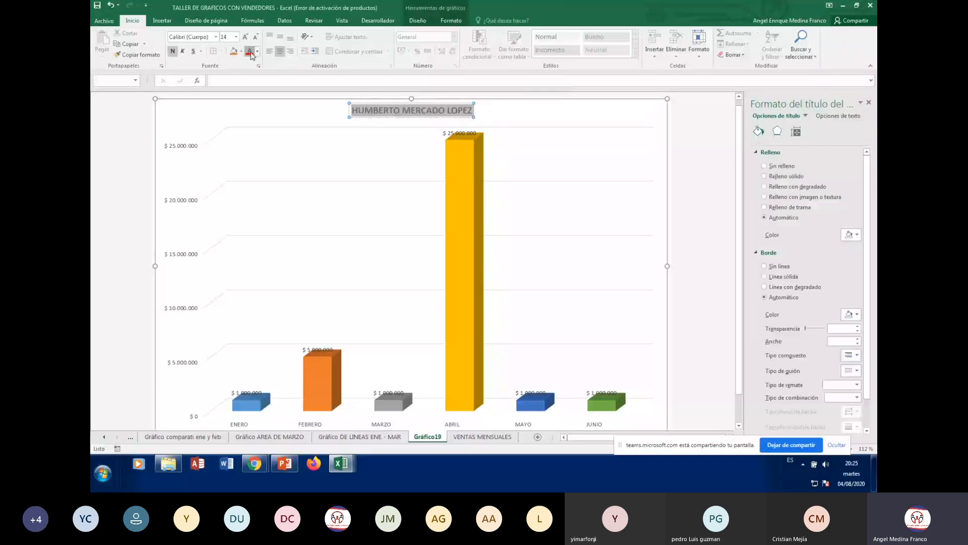
pyautogui.click(249, 51)
pyautogui.click(236, 37)
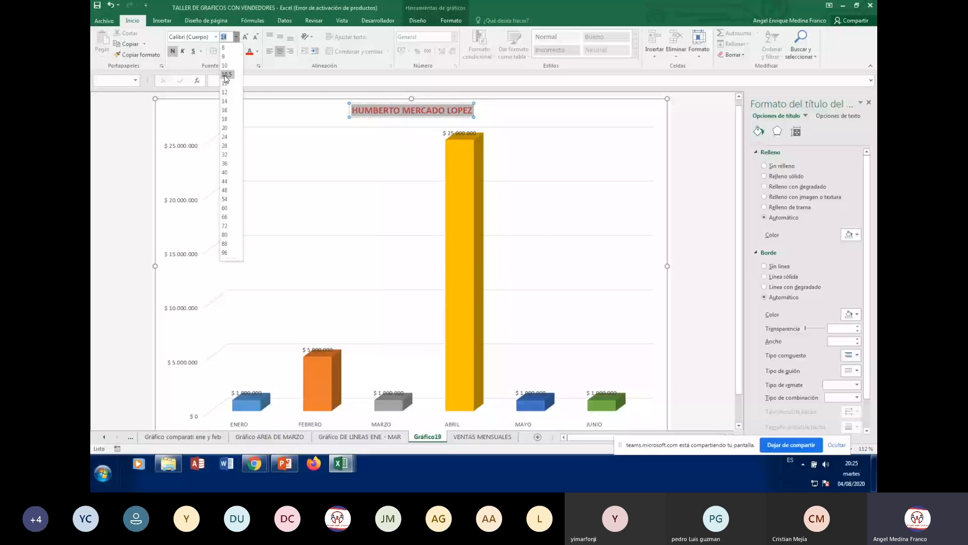
pyautogui.click(227, 110)
pyautogui.click(538, 160)
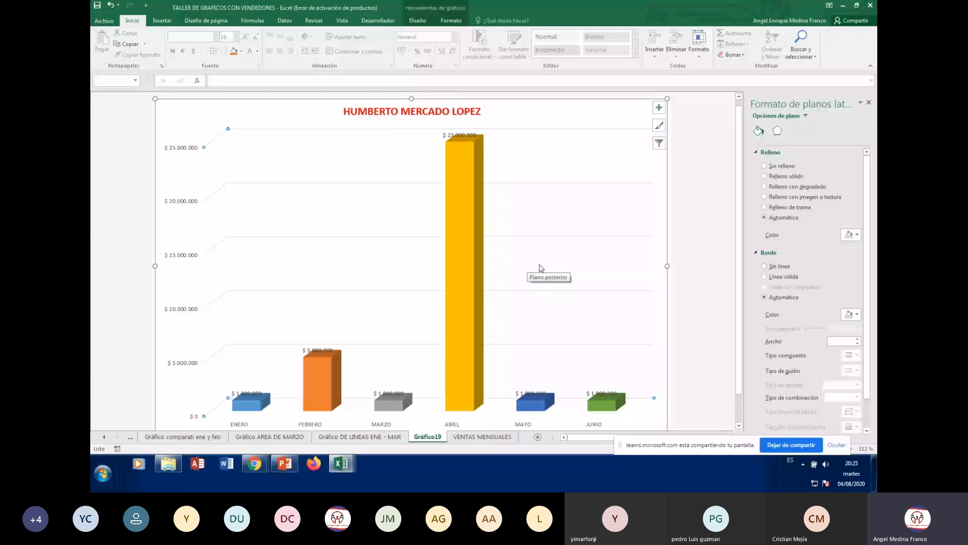
pyautogui.click(471, 241)
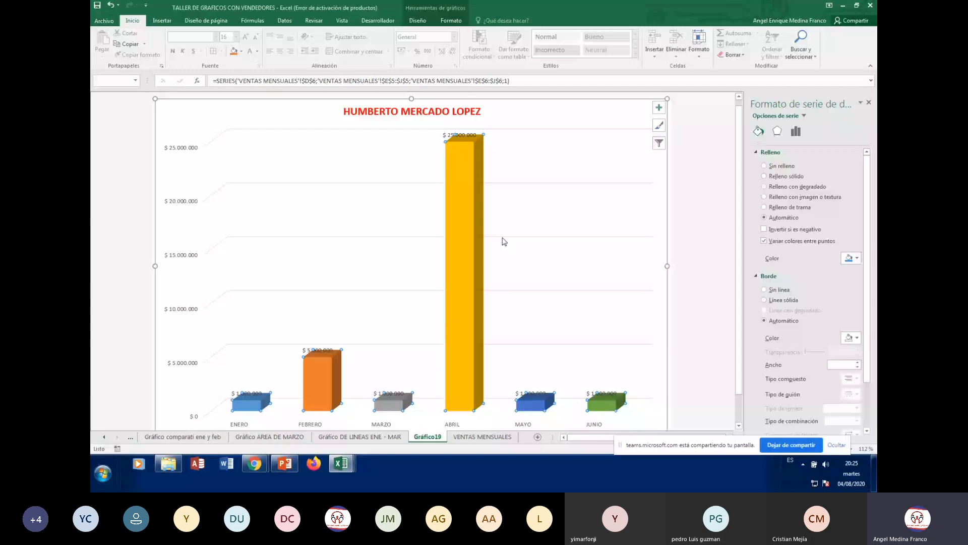
pyautogui.click(502, 236)
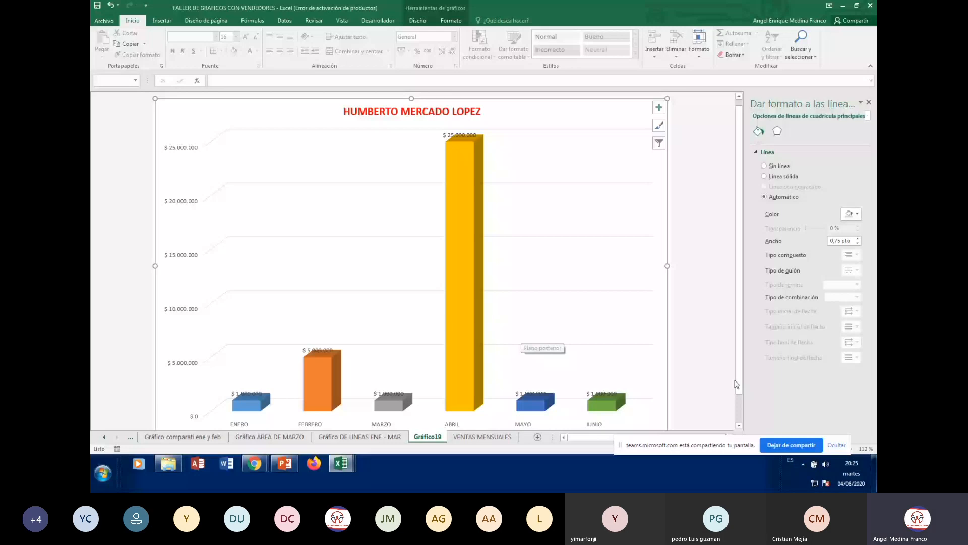
pyautogui.moveTo(738, 384); pyautogui.dragTo(738, 413)
pyautogui.click(504, 338)
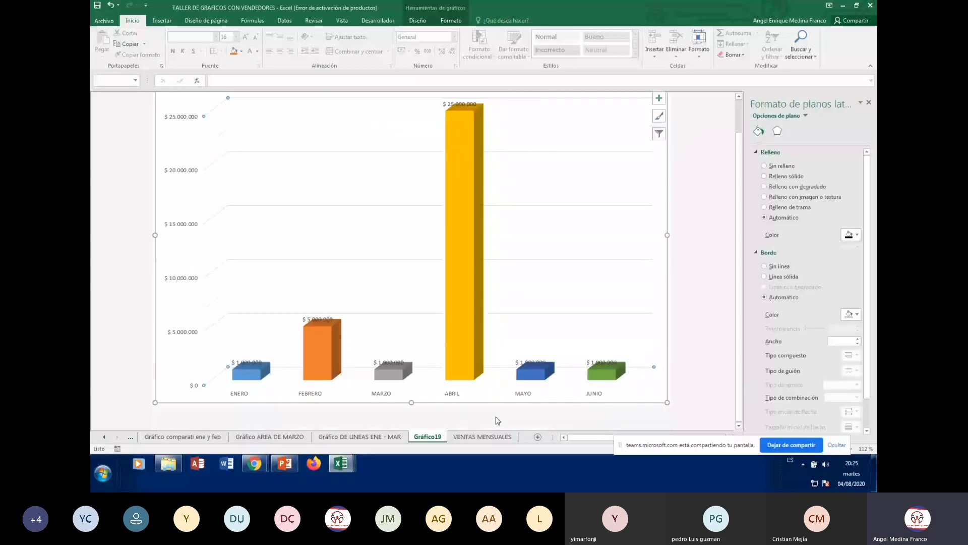
# - Insert a 3-D clustered column chart on VENTAS MENSUALES from the headers D5:J5 and the row 17 seller's January to June sales, D17:J17
pyautogui.hotkey('ctrl', 'pagedown')
pyautogui.click(471, 311)
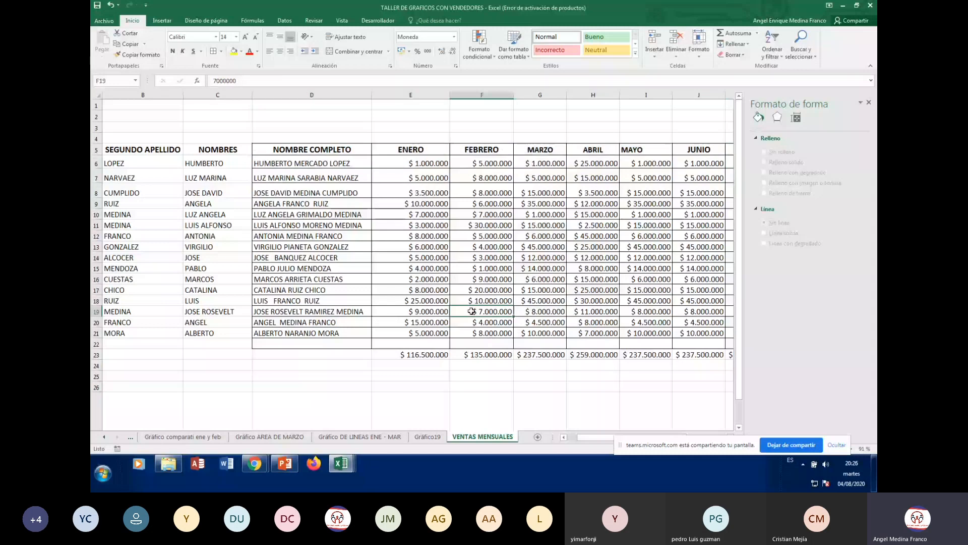
pyautogui.click(265, 149)
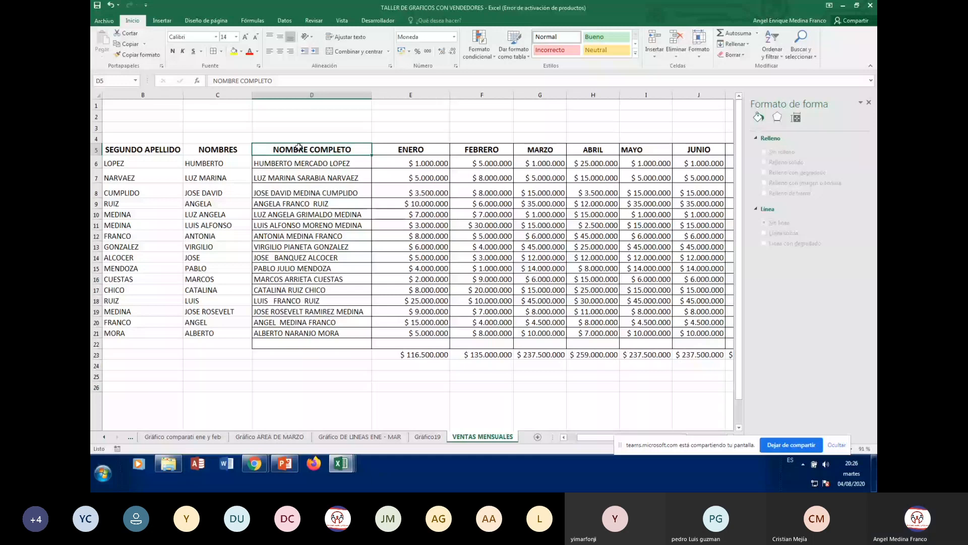
pyautogui.moveTo(299, 147); pyautogui.dragTo(693, 150)
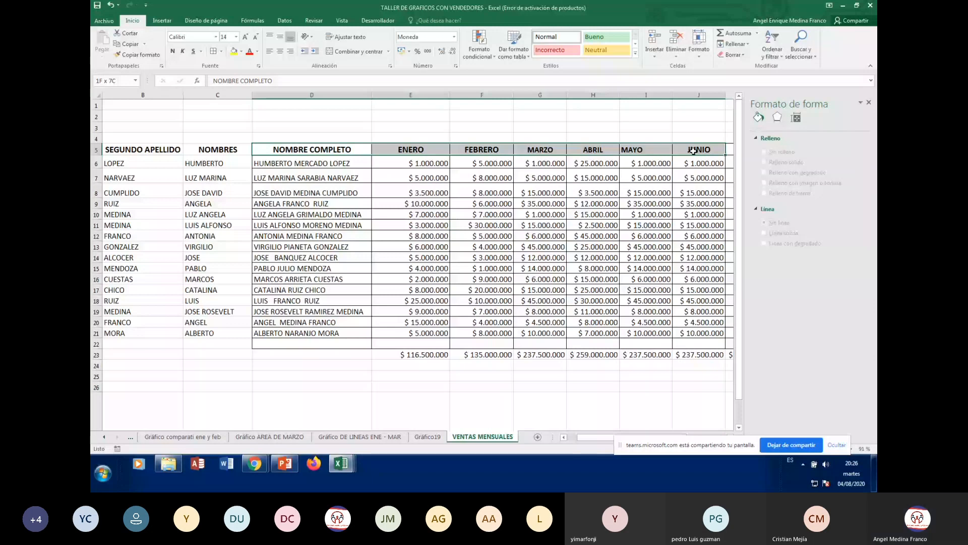
pyautogui.moveTo(693, 151); pyautogui.dragTo(693, 151)
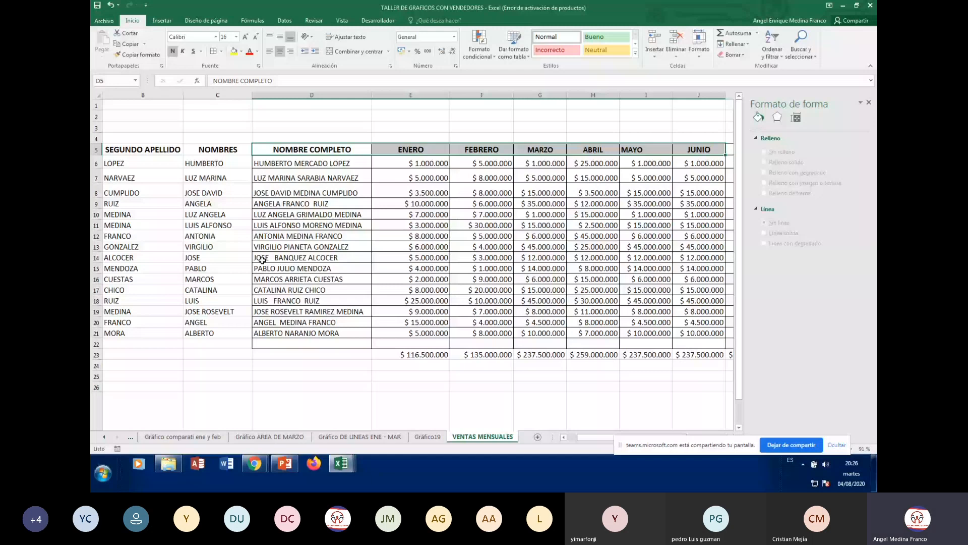
pyautogui.click(297, 288)
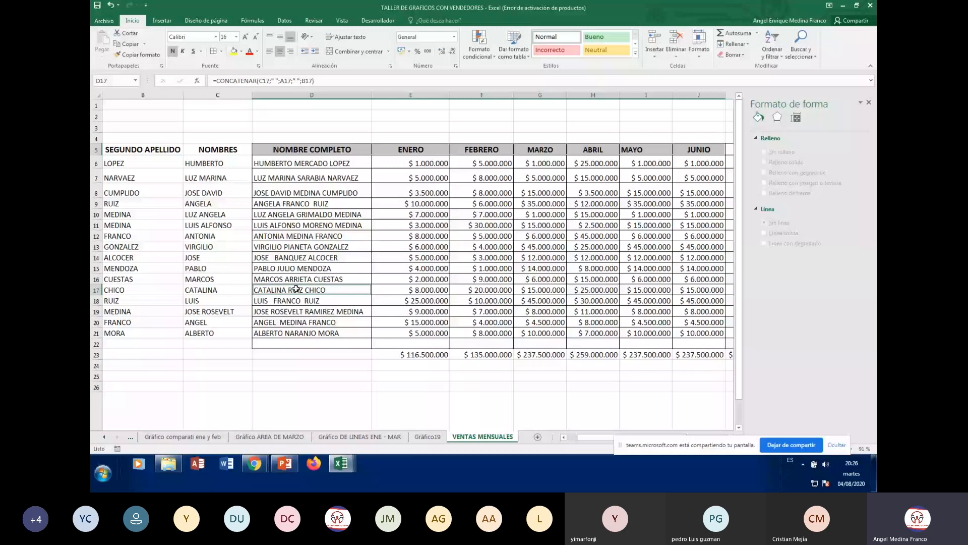
pyautogui.moveTo(296, 288); pyautogui.dragTo(730, 293)
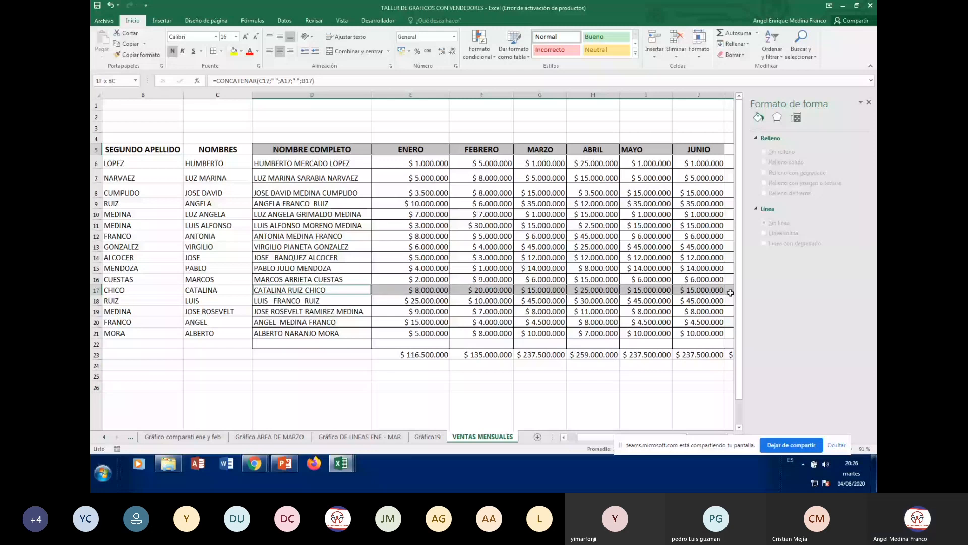
pyautogui.moveTo(730, 293); pyautogui.dragTo(730, 293)
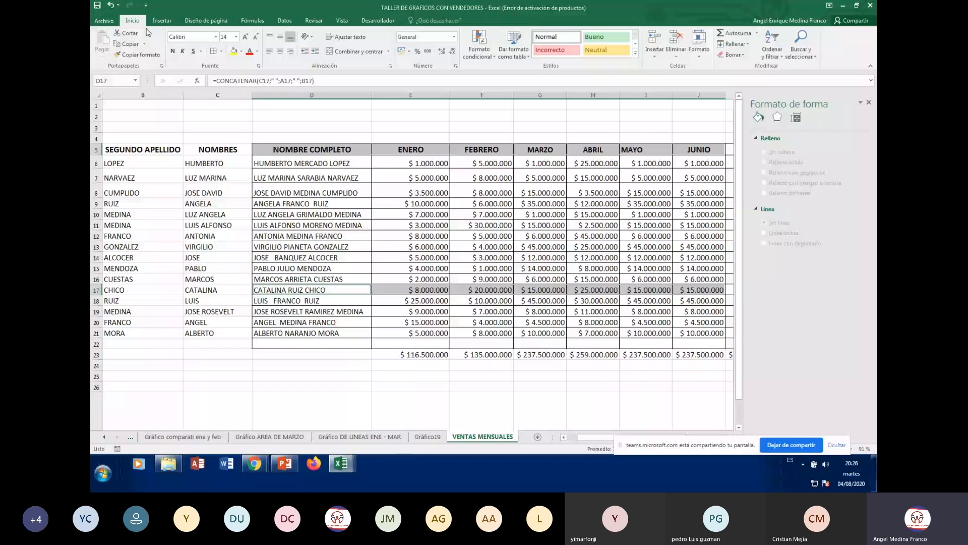
pyautogui.click(162, 20)
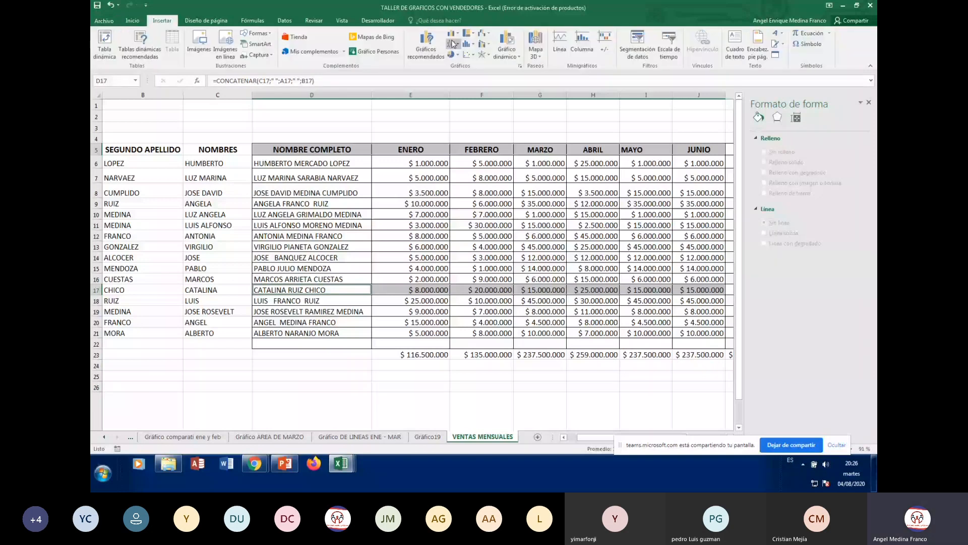
pyautogui.click(453, 33)
pyautogui.click(462, 101)
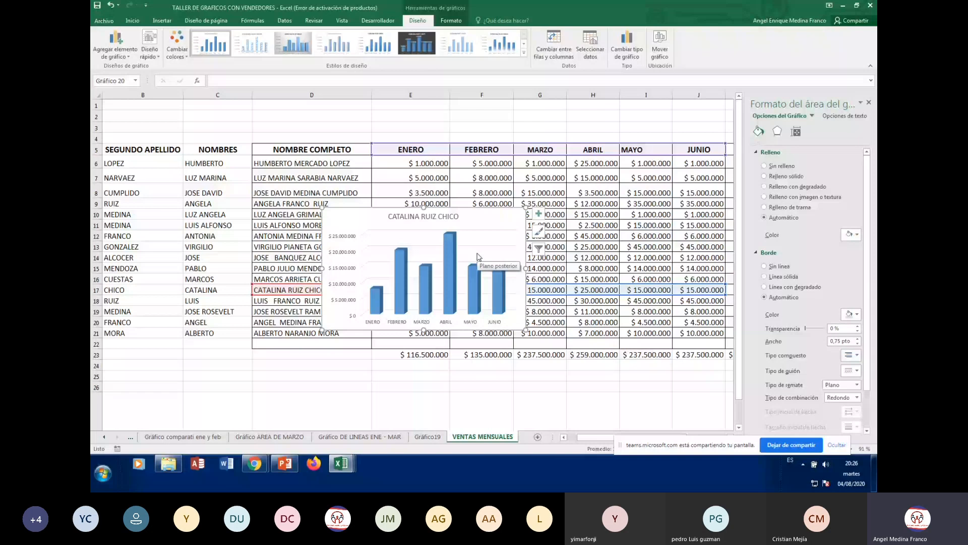
# - Move the row 17 seller's column chart to its own new sheet, keeping the proposed name Gráfico20
pyautogui.click(663, 50)
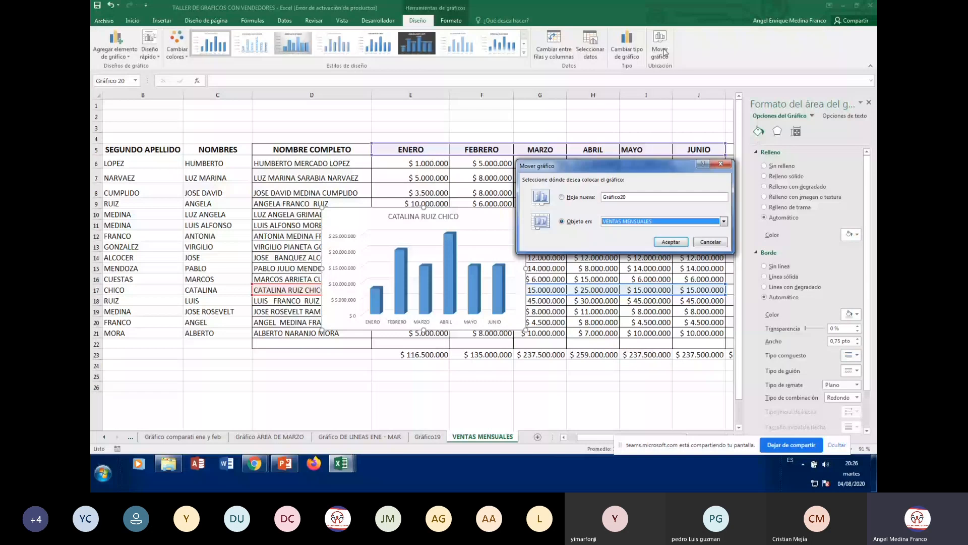
pyautogui.click(562, 197)
pyautogui.click(670, 242)
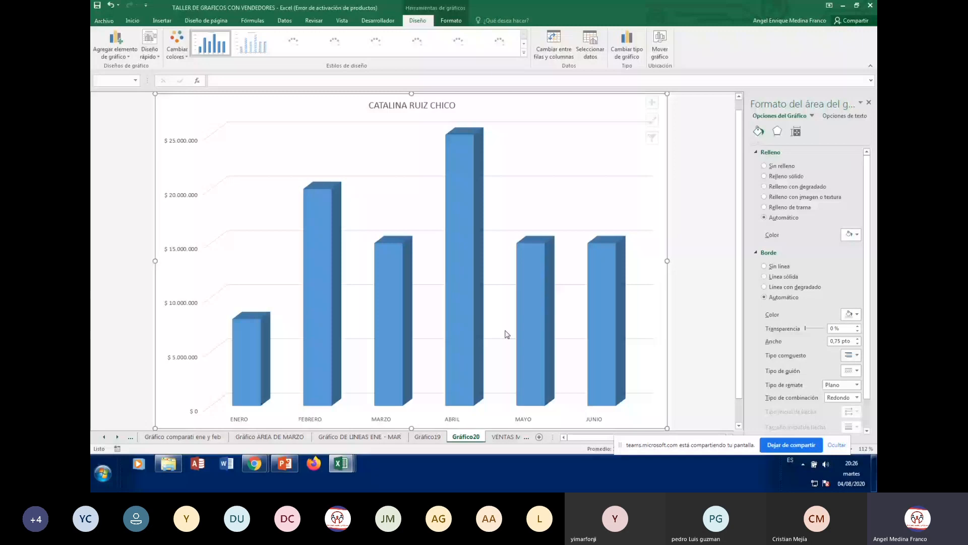
pyautogui.scroll(-1, 560, 398)
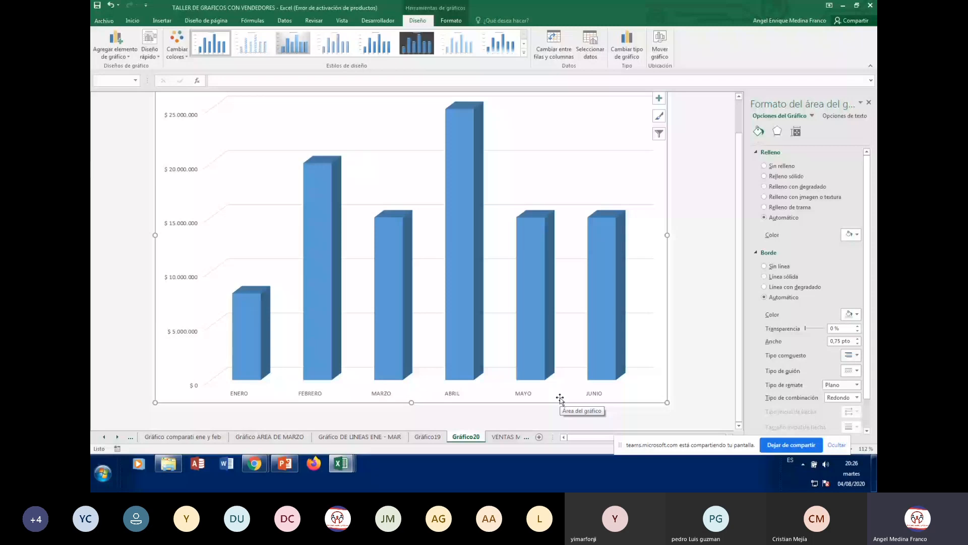
# - Vary the fill colours by point for the column series in the Gráfico20 chart so each month has its own colour
pyautogui.click(606, 283)
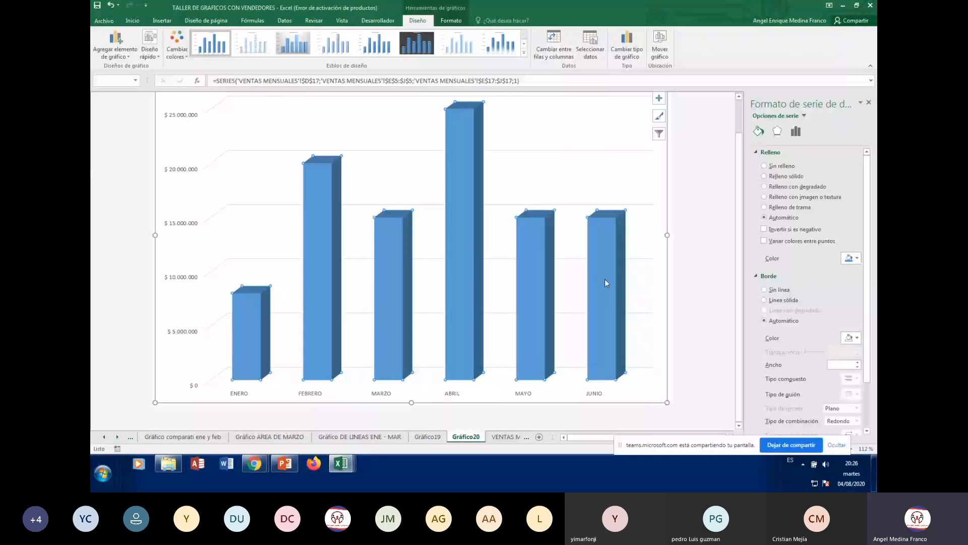
pyautogui.click(604, 279)
pyautogui.click(304, 272)
pyautogui.click(461, 255)
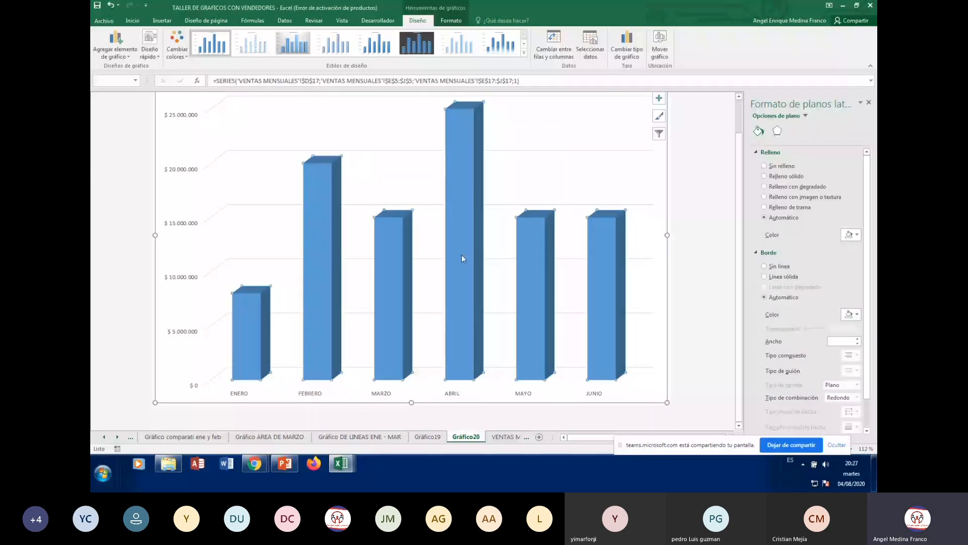
pyautogui.click(532, 269)
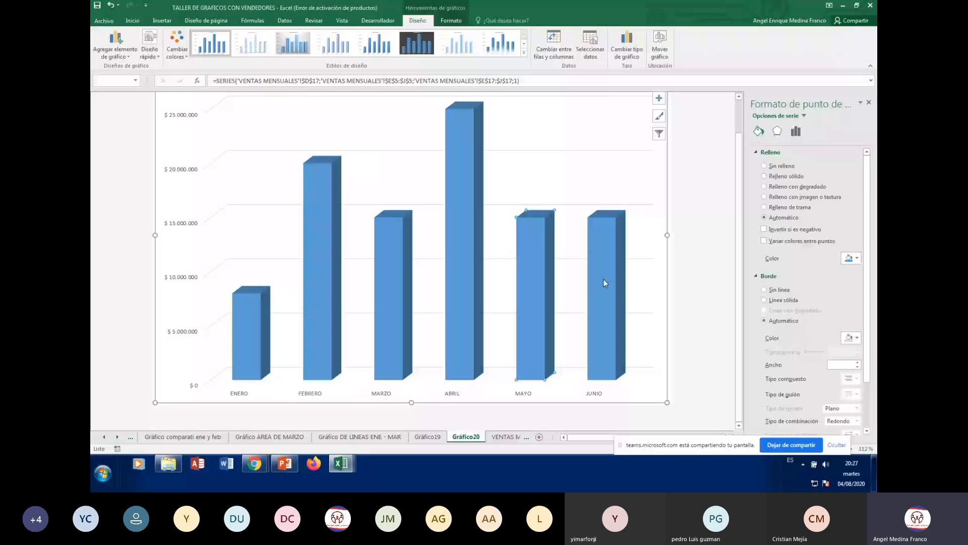
pyautogui.click(525, 244)
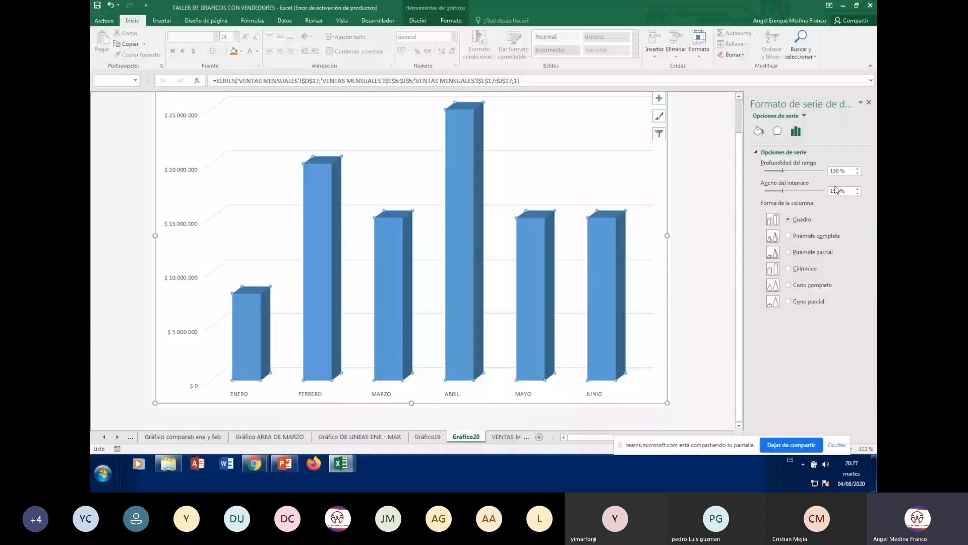
pyautogui.click(758, 131)
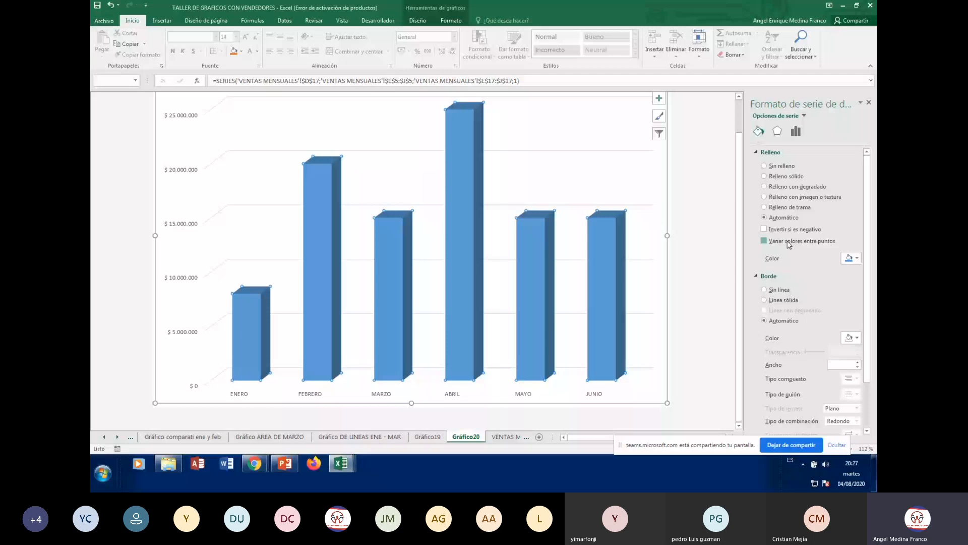
pyautogui.click(764, 240)
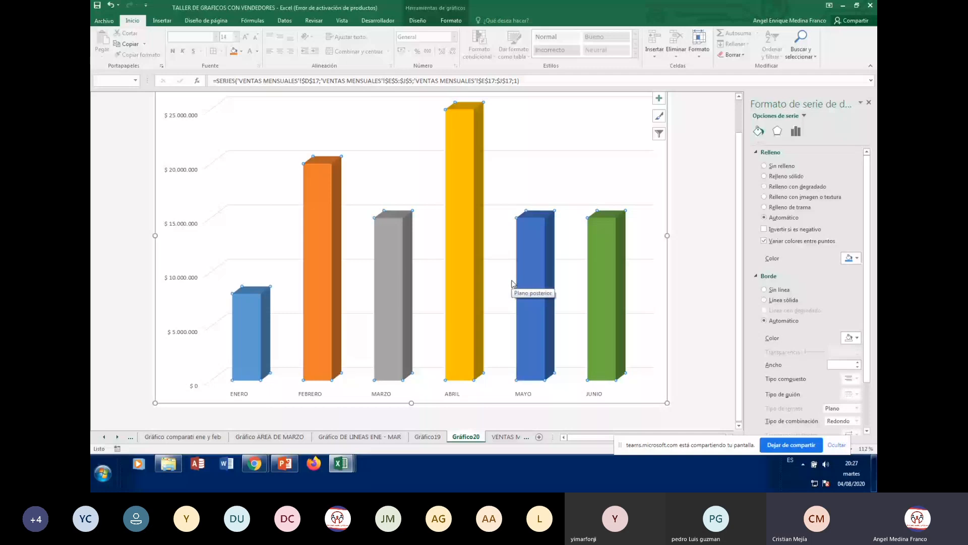
pyautogui.scroll(1, 511, 281)
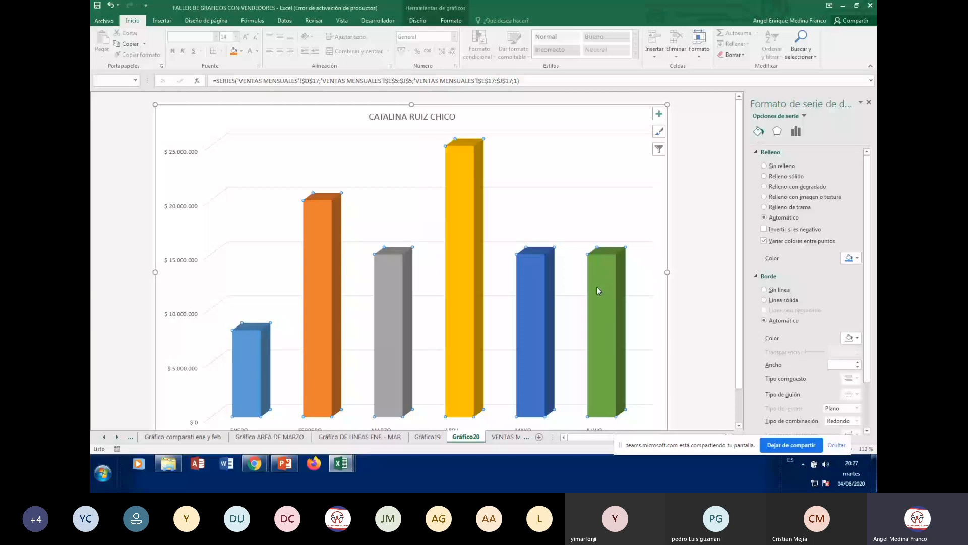
pyautogui.scroll(-1, 597, 289)
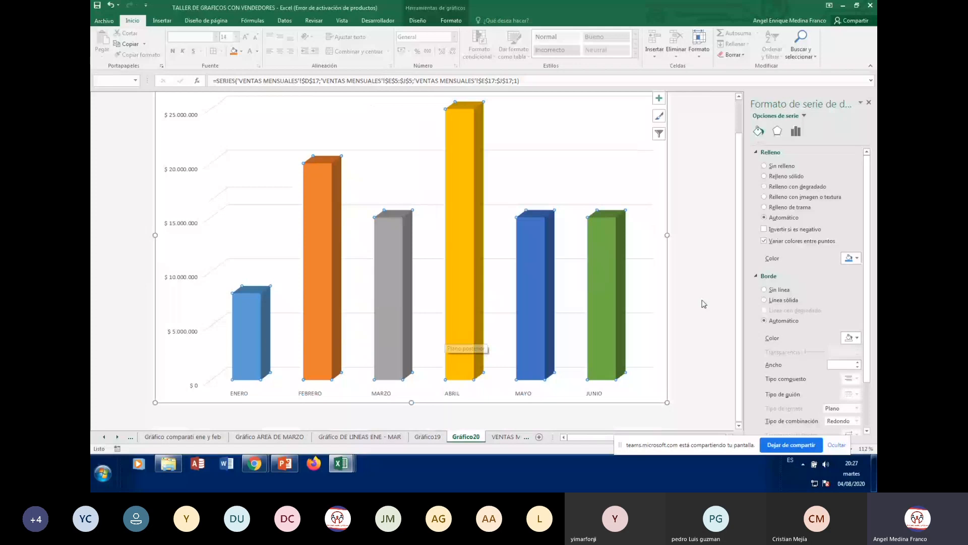
# - Insert a Cascada (waterfall) chart on VENTAS MENSUALES from the full names D5:D21 and the TOTAL column K5:K21
pyautogui.hotkey('ctrl', 'pagedown')
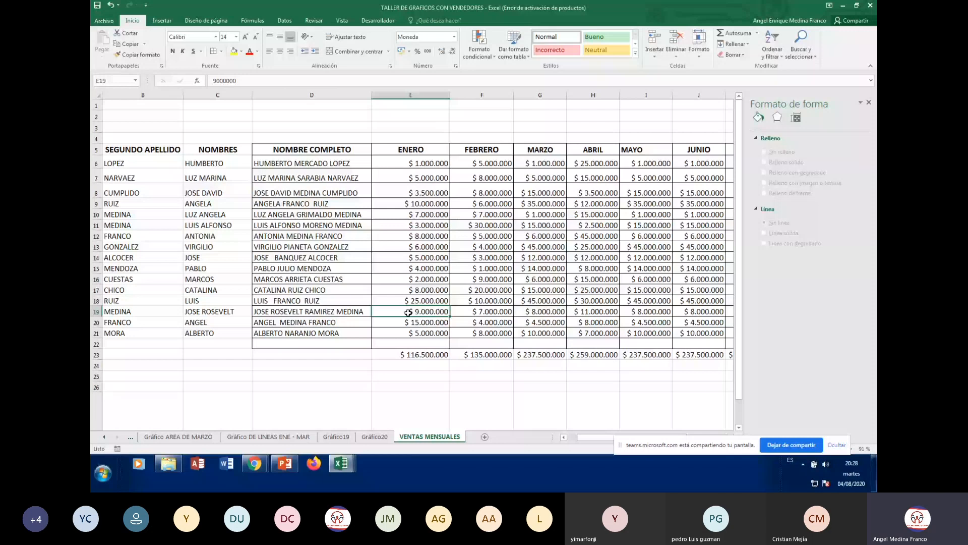
pyautogui.click(325, 149)
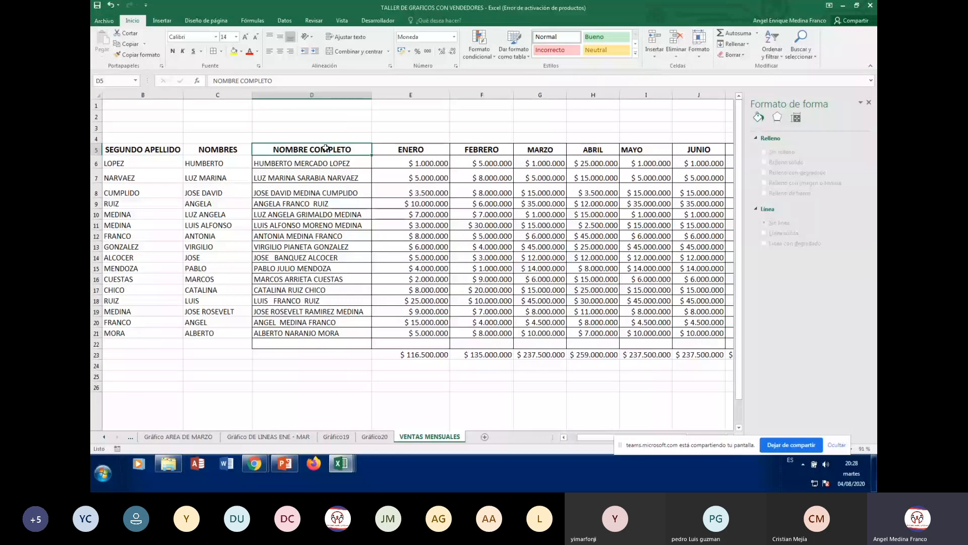
pyautogui.moveTo(325, 148); pyautogui.dragTo(342, 335)
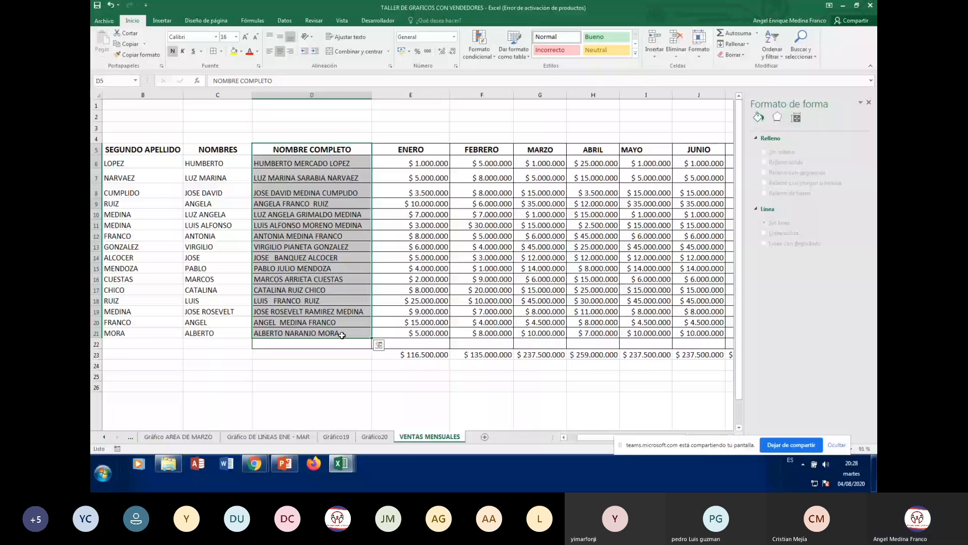
pyautogui.hotkey('ctrl', 'q')
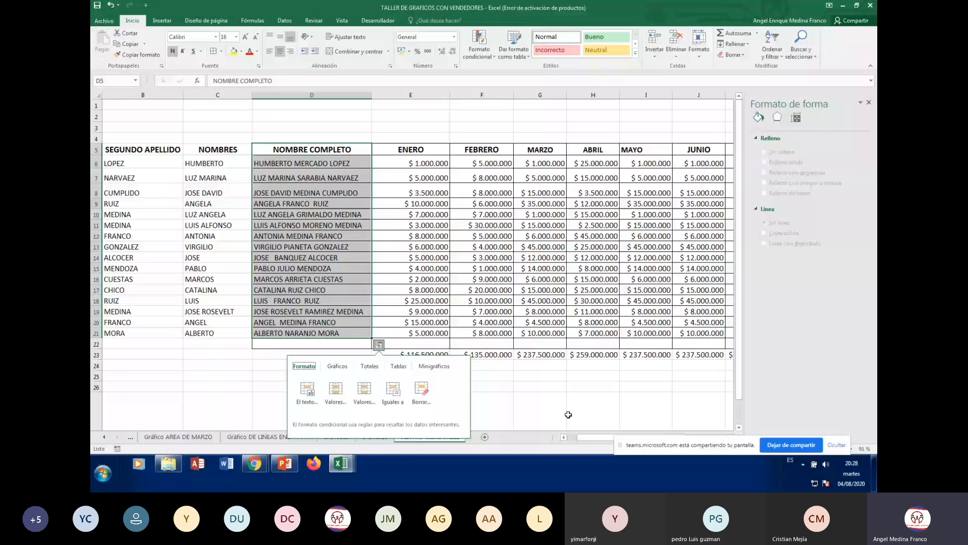
pyautogui.click(681, 177)
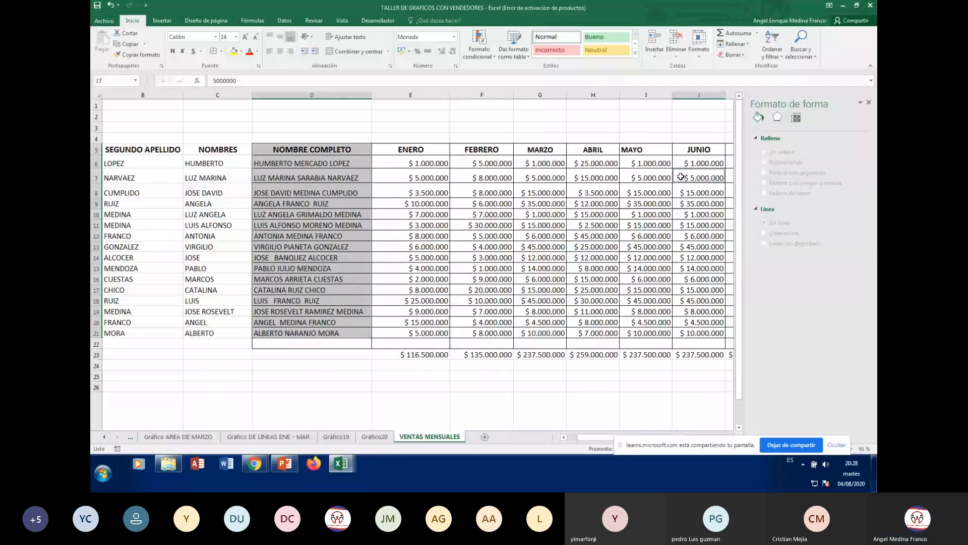
pyautogui.press('Right')
pyautogui.moveTo(684, 150); pyautogui.dragTo(666, 333)
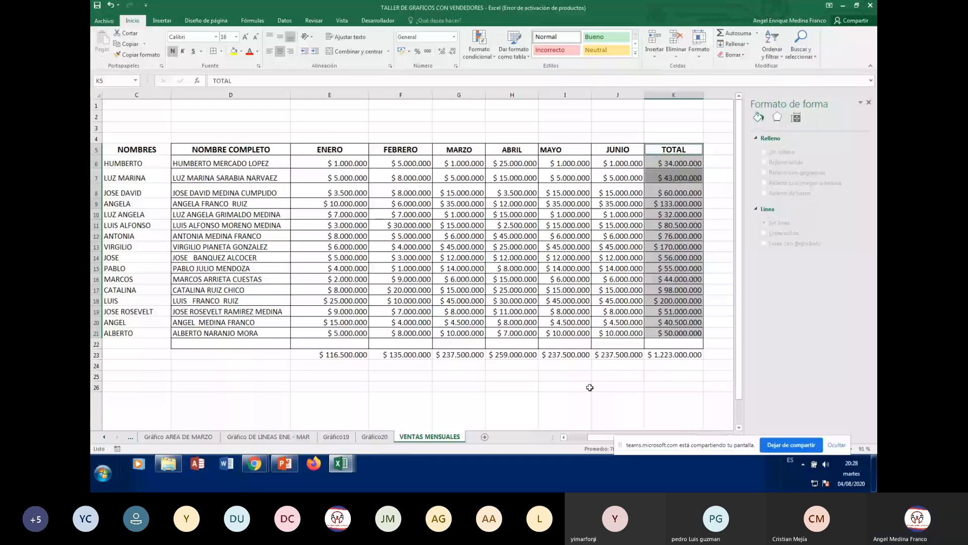
pyautogui.moveTo(231, 150); pyautogui.dragTo(231, 333)
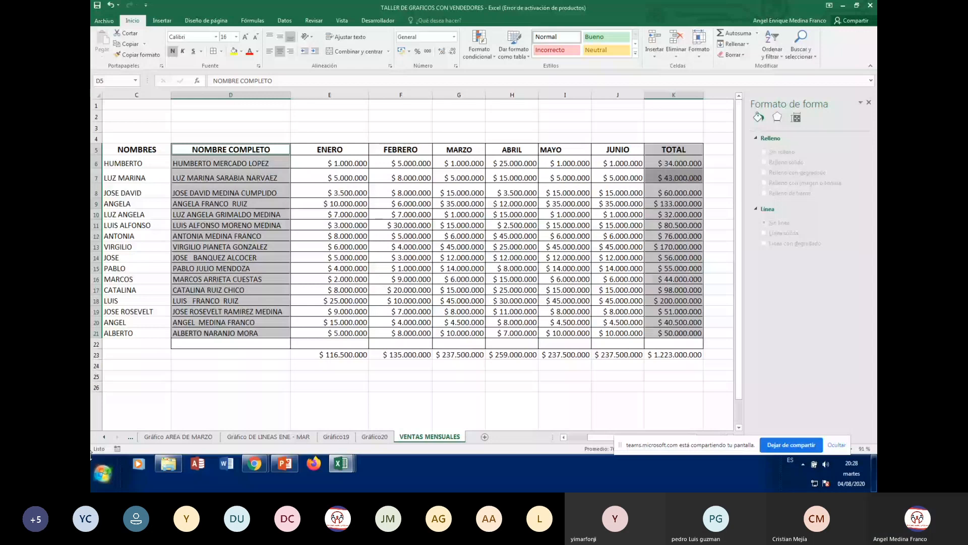
pyautogui.click(171, 22)
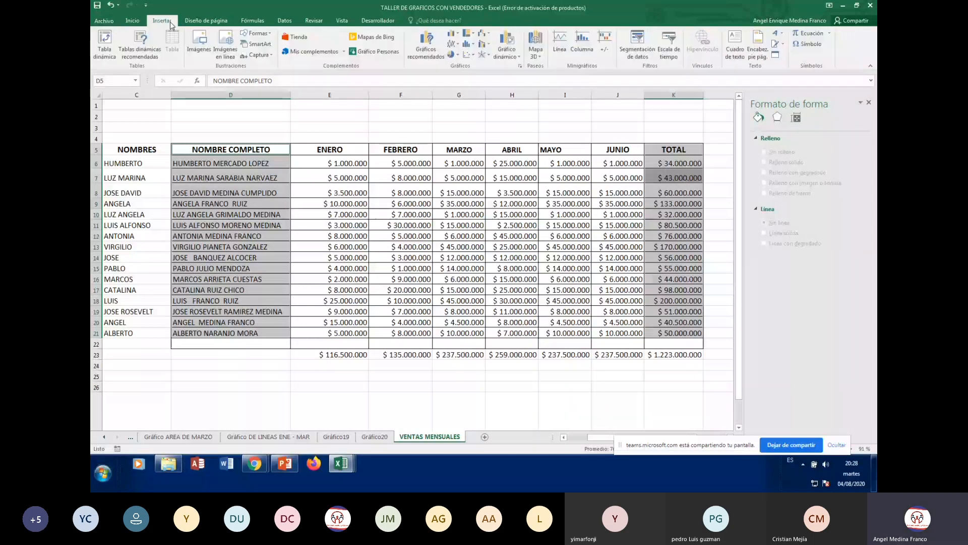
pyautogui.click(431, 39)
pyautogui.click(265, 51)
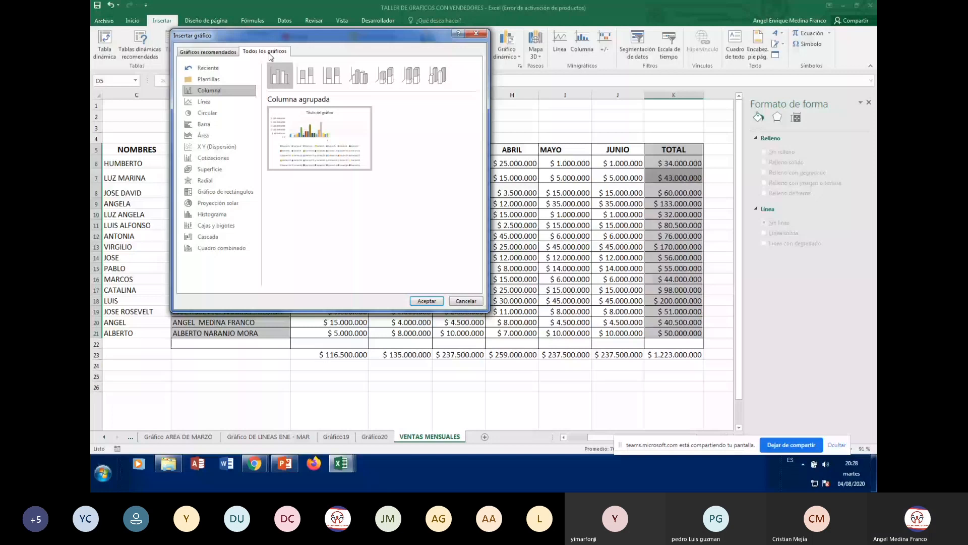
pyautogui.click(205, 249)
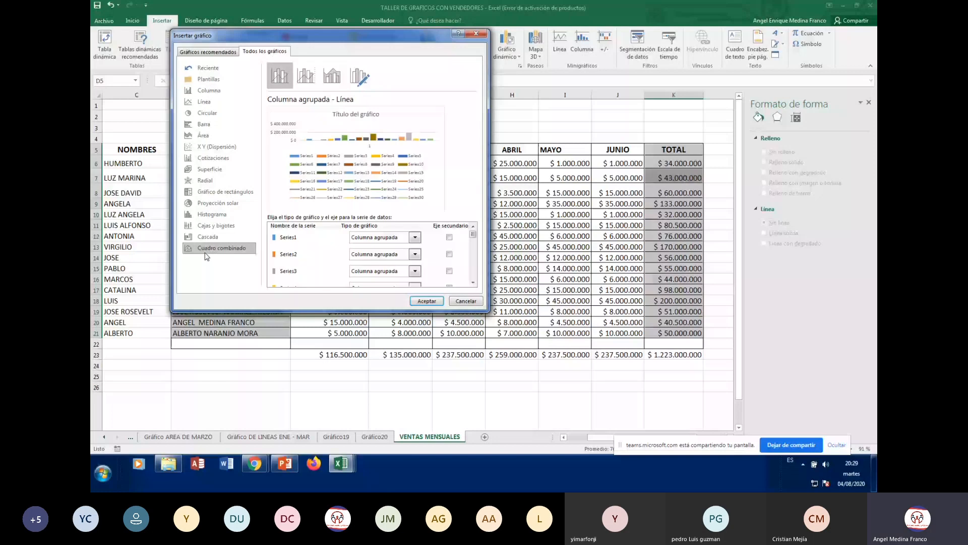
pyautogui.click(208, 237)
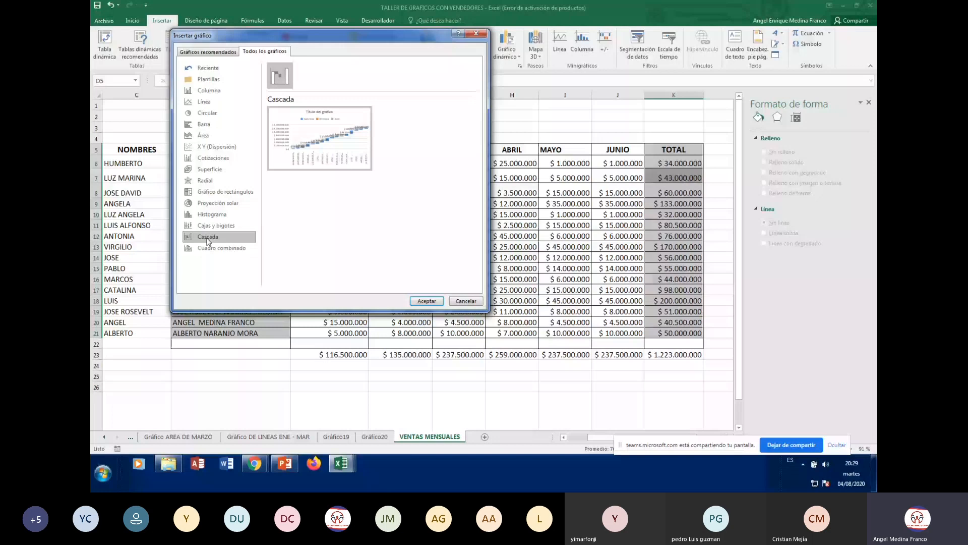
pyautogui.click(211, 214)
pyautogui.moveTo(311, 134)
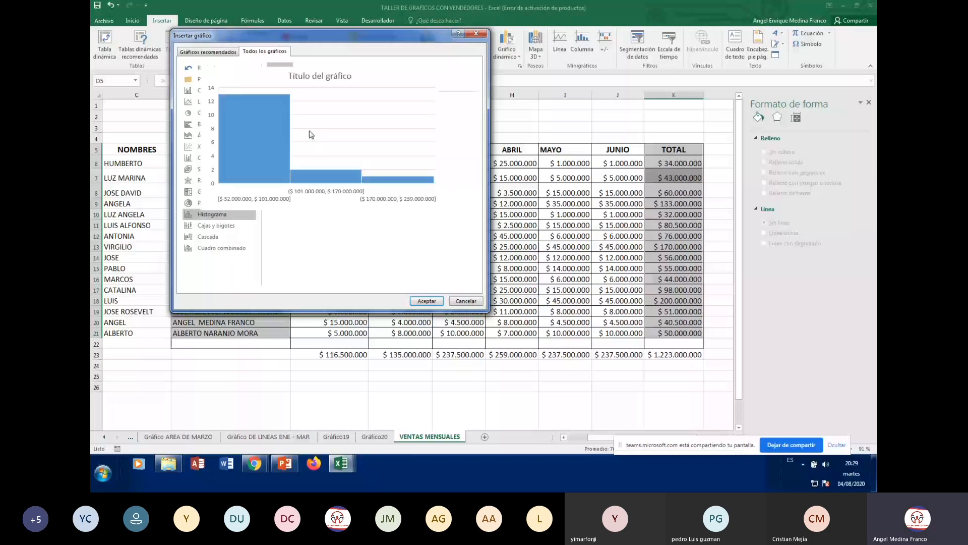
pyautogui.click(216, 226)
pyautogui.click(208, 236)
pyautogui.click(427, 301)
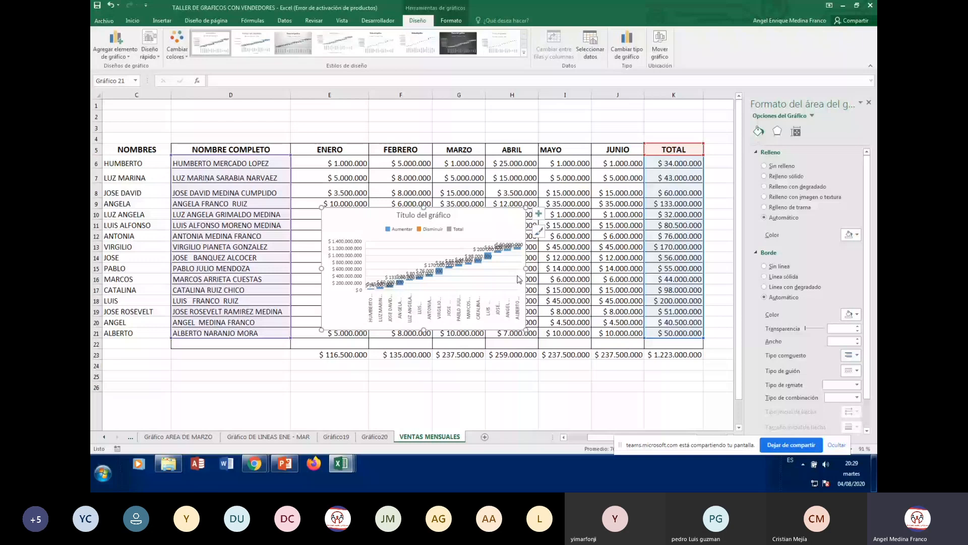
# - Move the waterfall chart of seller totals to its own new sheet, keeping the proposed name Gráfico21
pyautogui.click(660, 53)
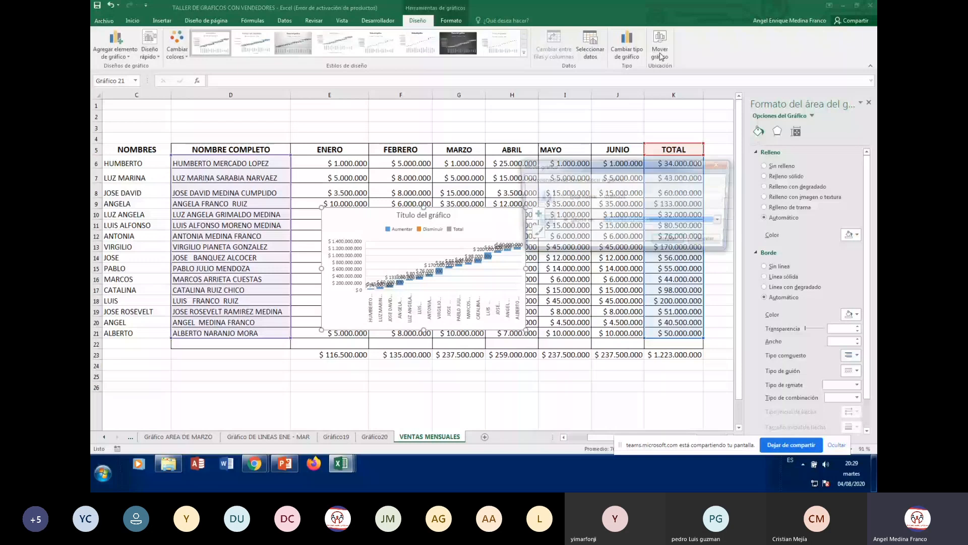
pyautogui.click(566, 197)
pyautogui.click(676, 241)
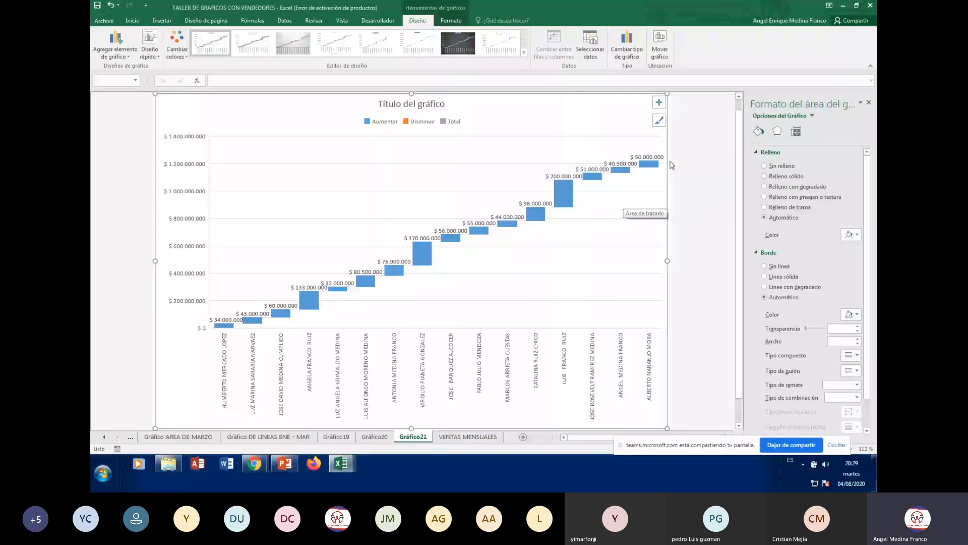
# - Examine the waterfall chart's bars, plot area and the Aumentar, Disminuir and Total legend entries
pyautogui.click(305, 308)
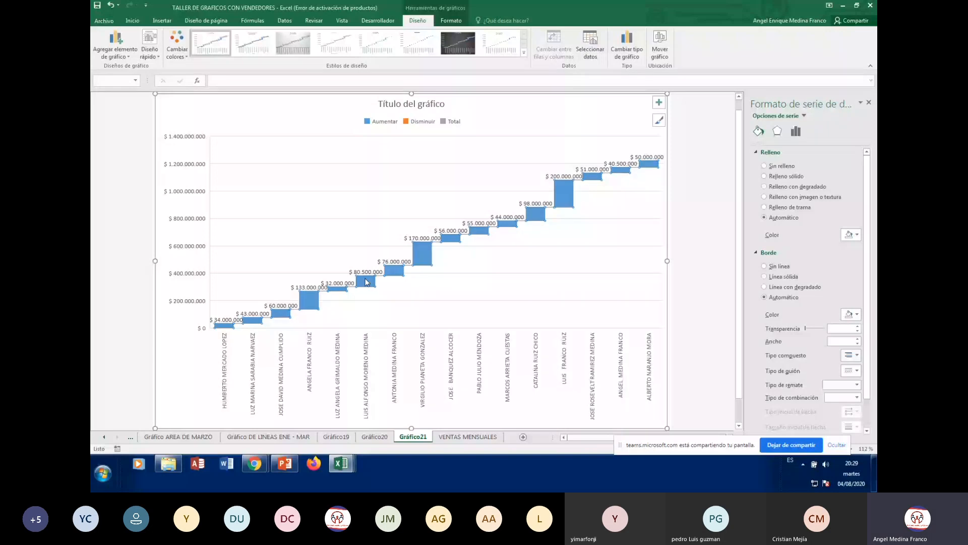
pyautogui.click(366, 281)
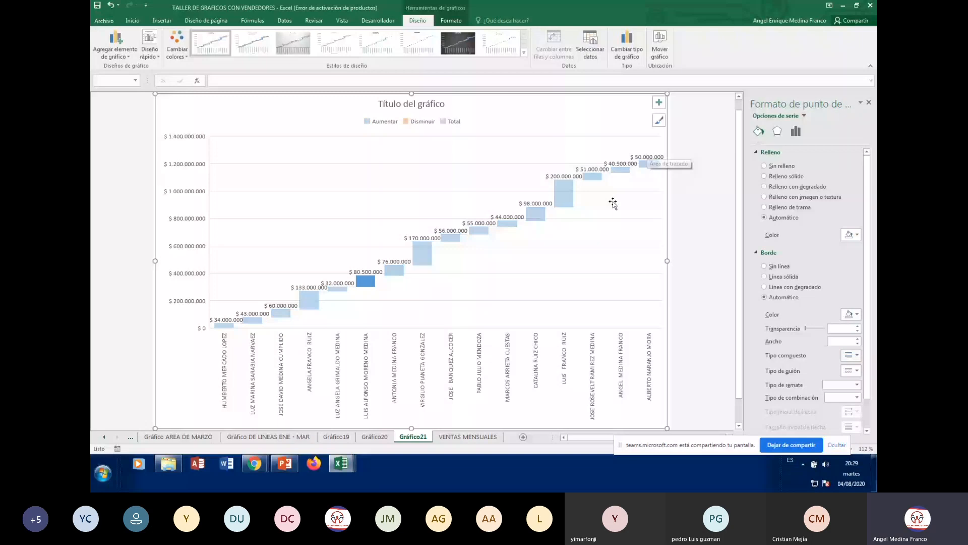
pyautogui.click(613, 203)
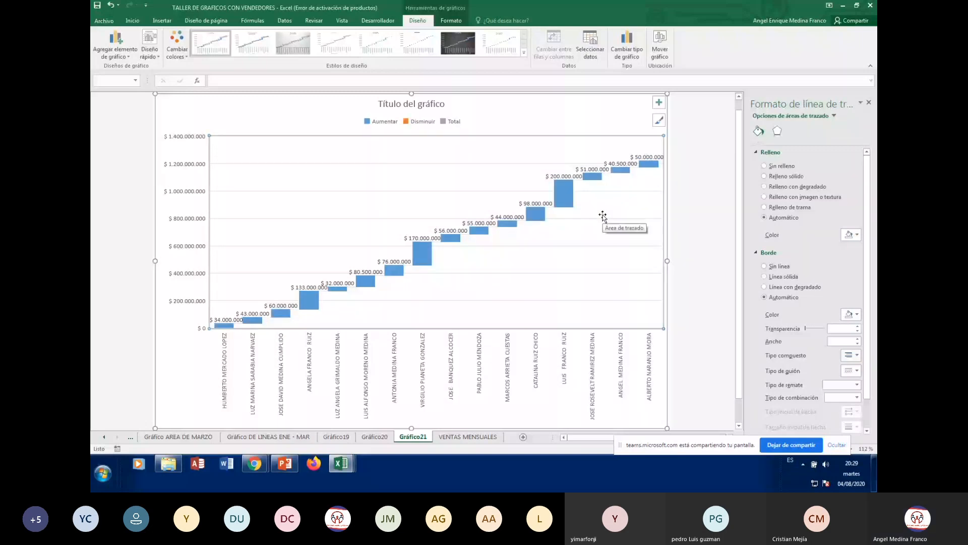
pyautogui.click(380, 124)
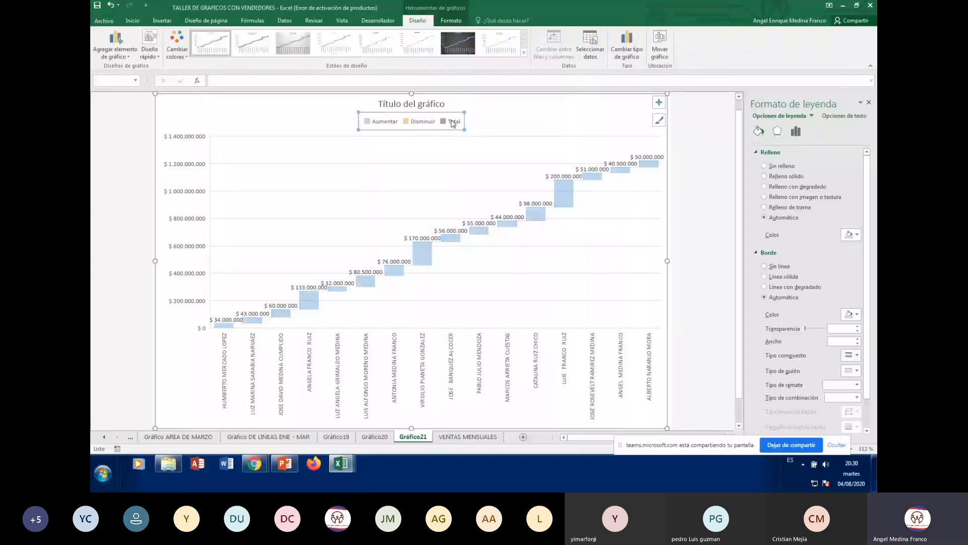
pyautogui.click(419, 165)
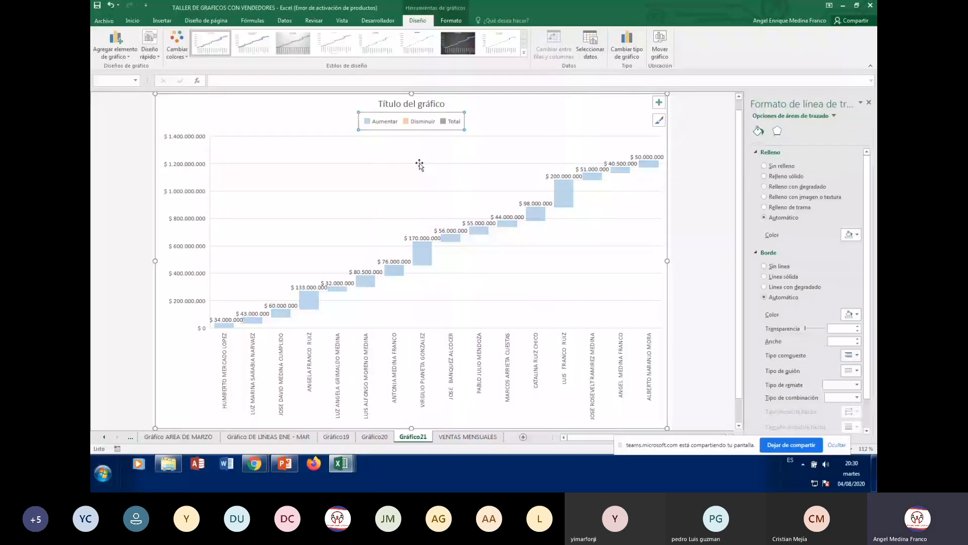
pyautogui.click(414, 126)
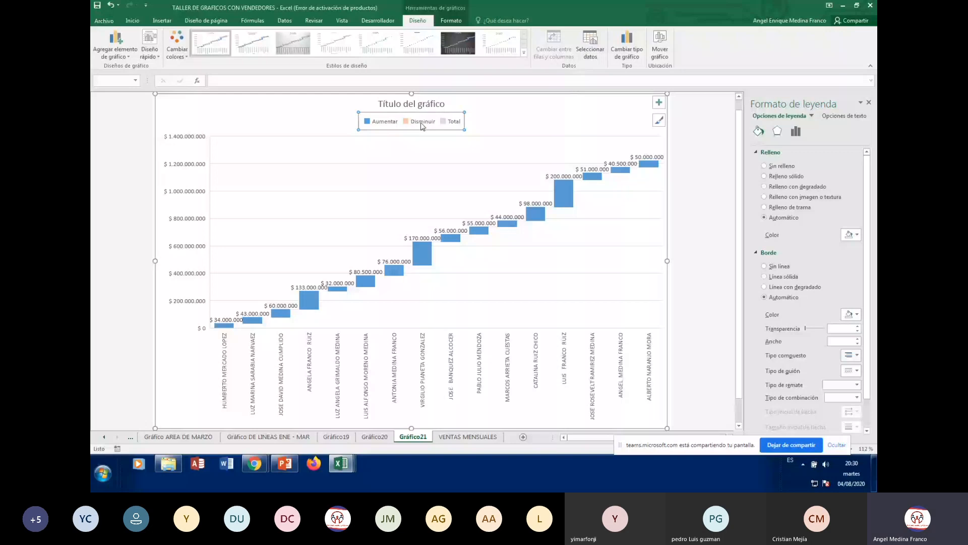
pyautogui.click(422, 126)
pyautogui.scroll(1, 460, 246)
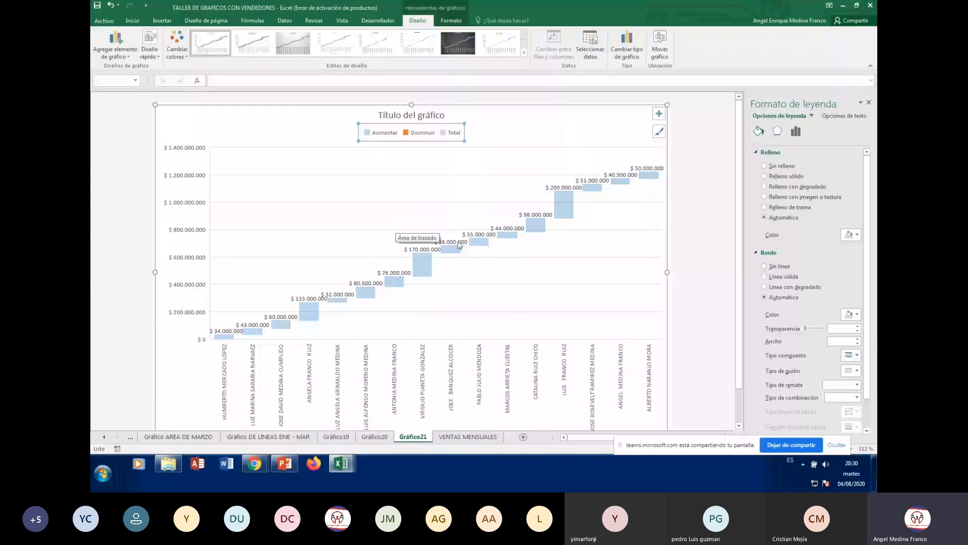
# - Change the Gráfico21 chart to the Proyección solar (sunburst) type and apply the eighth chart style, with the legend below
pyautogui.click(629, 49)
pyautogui.click(202, 206)
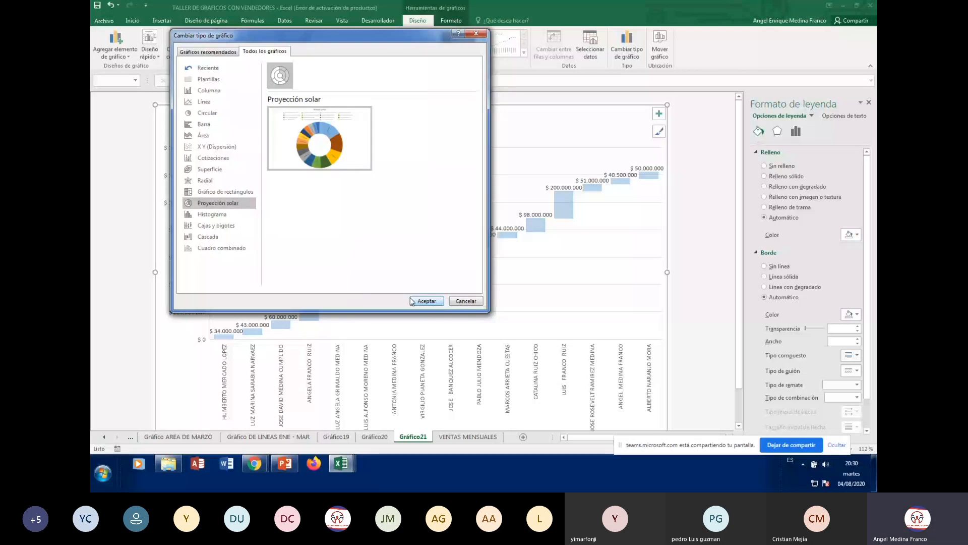
pyautogui.click(426, 301)
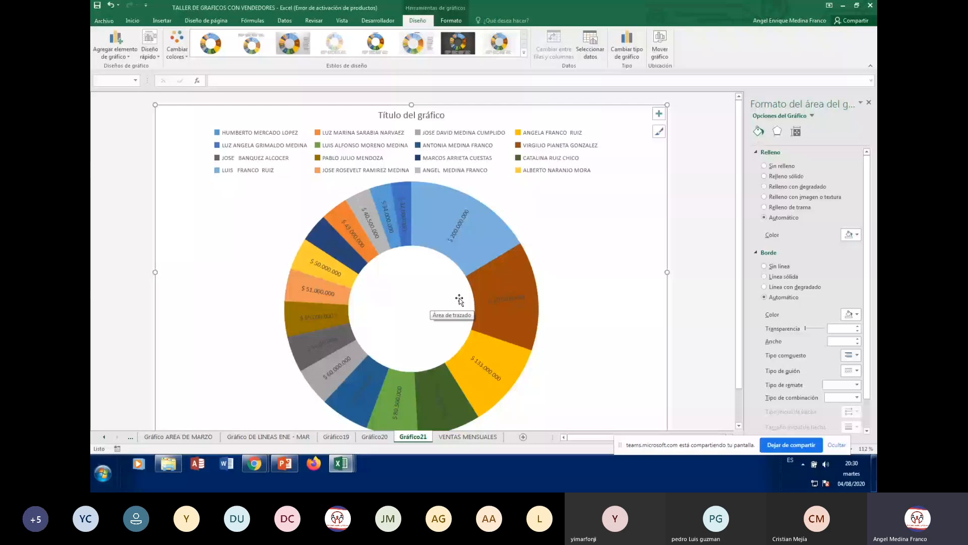
pyautogui.scroll(-1, 460, 300)
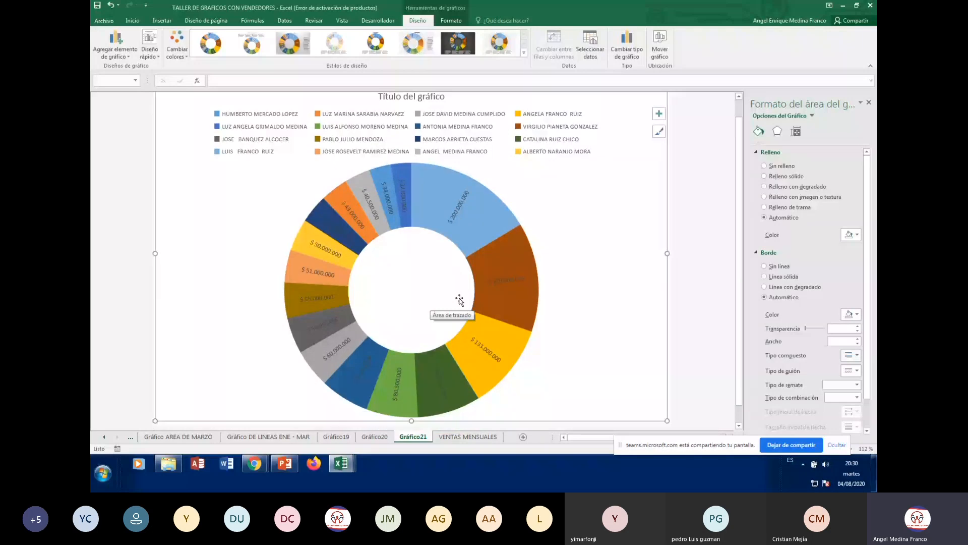
pyautogui.scroll(1, 459, 299)
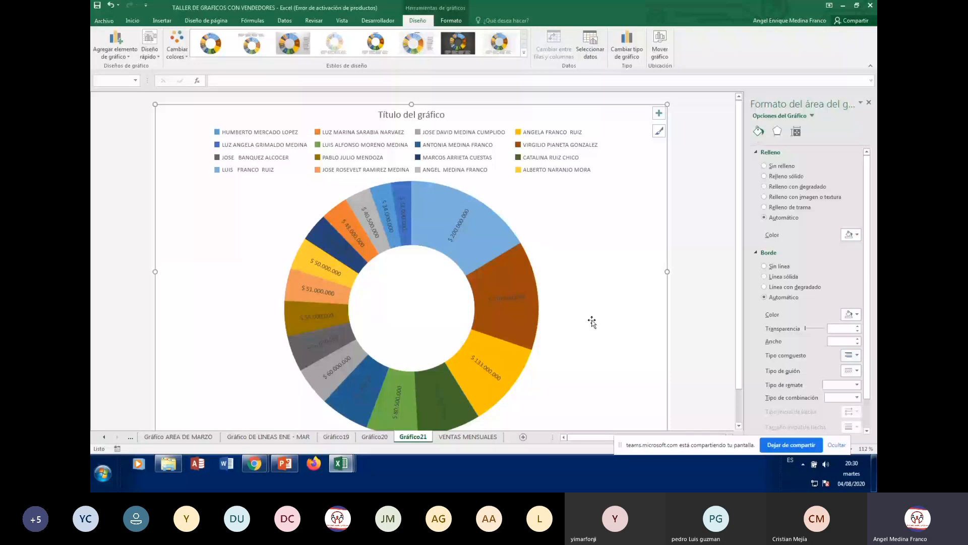
pyautogui.click(503, 46)
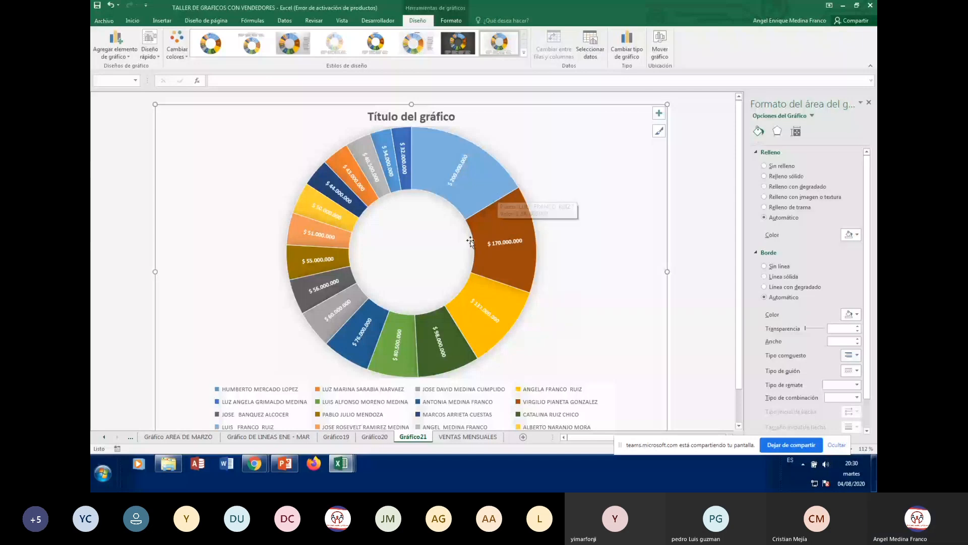
# - Apply the seventh chart style, with the dark background, to the sunburst chart on Gráfico21
pyautogui.click(466, 49)
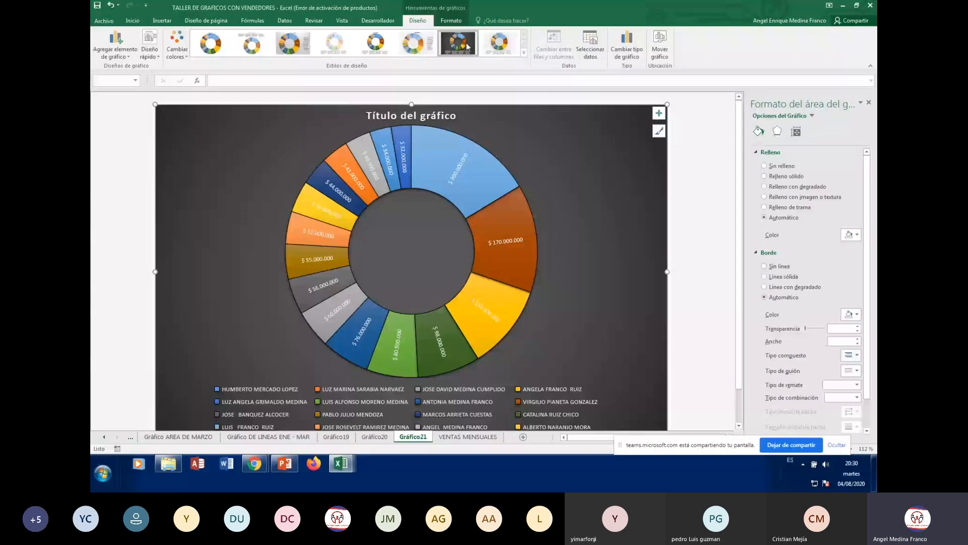
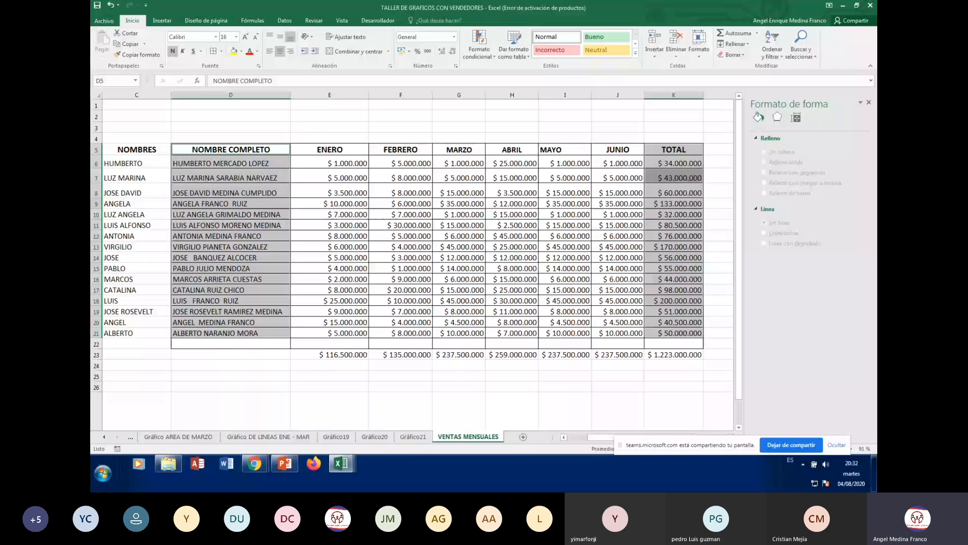
pyautogui.hotkey('ctrl', 'pageup')
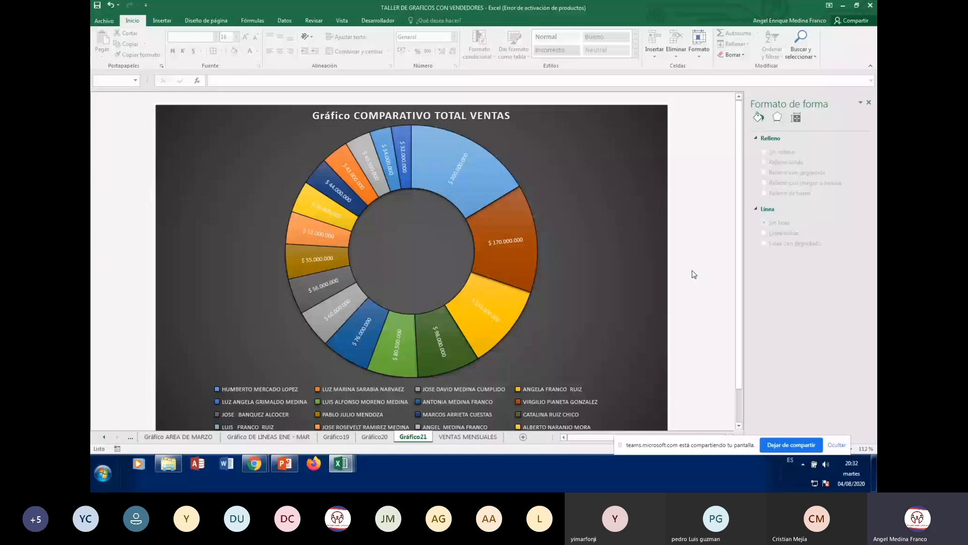
pyautogui.click(487, 435)
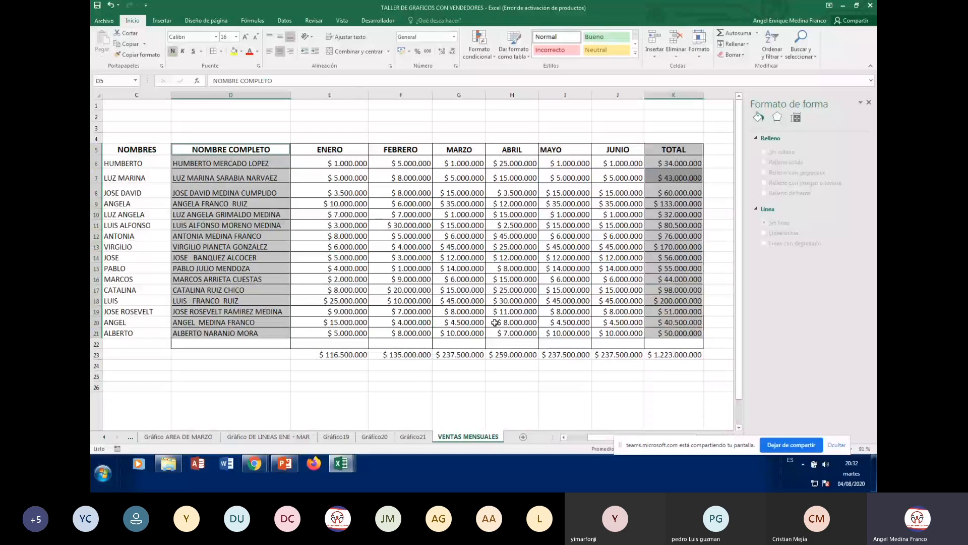
pyautogui.click(442, 389)
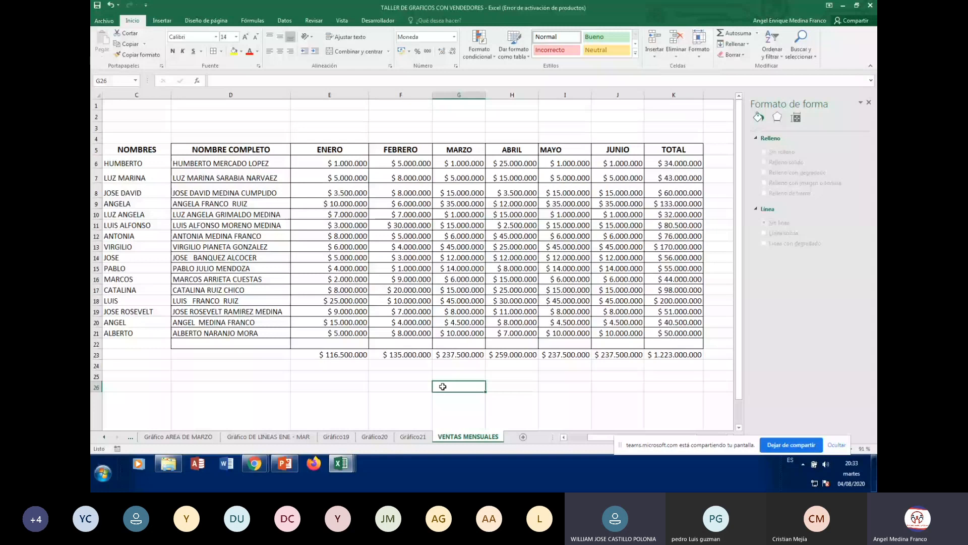
pyautogui.click(245, 151)
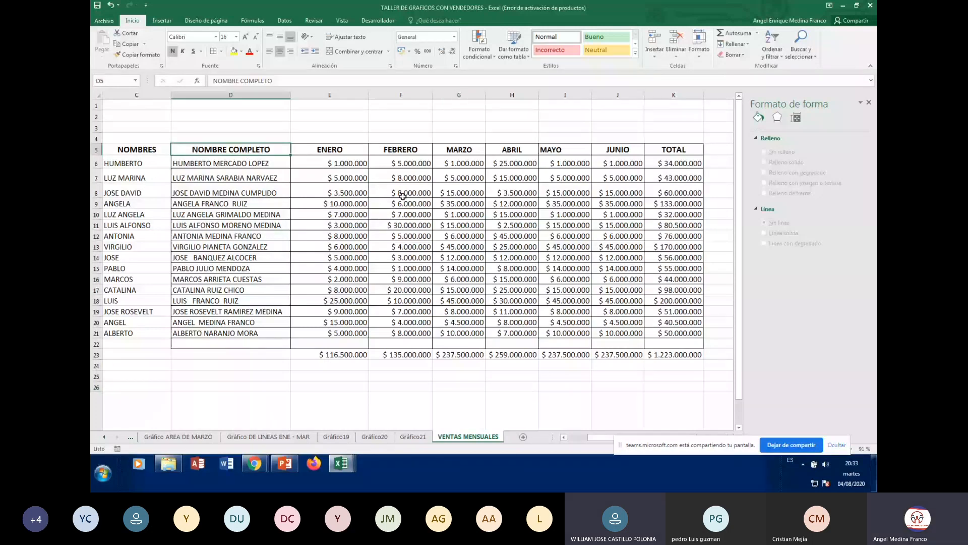
pyautogui.click(411, 259)
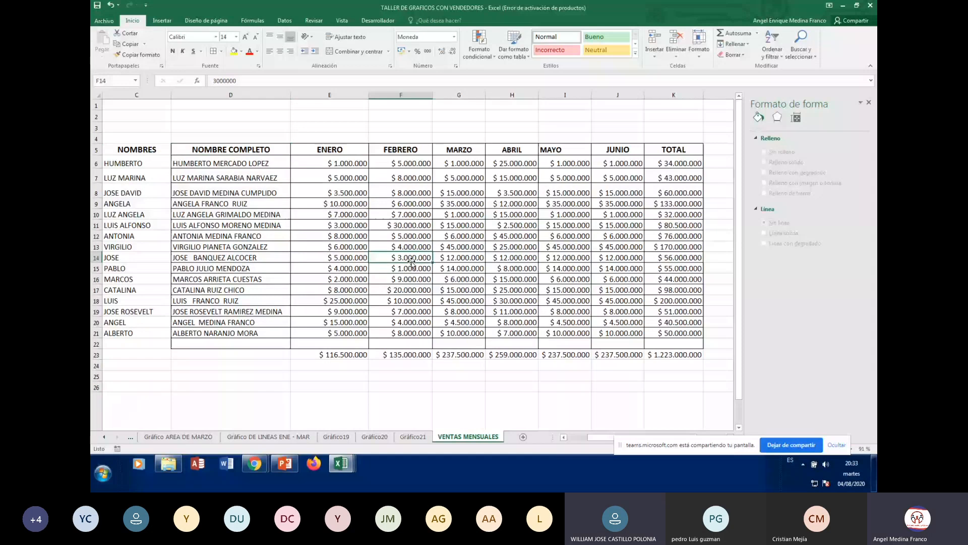
# - Insert a Gráfico de rectángulos (treemap) on VENTAS MENSUALES from the full names and the ENERO to JUNIO columns, D5:J21
pyautogui.moveTo(242, 150); pyautogui.dragTo(391, 335)
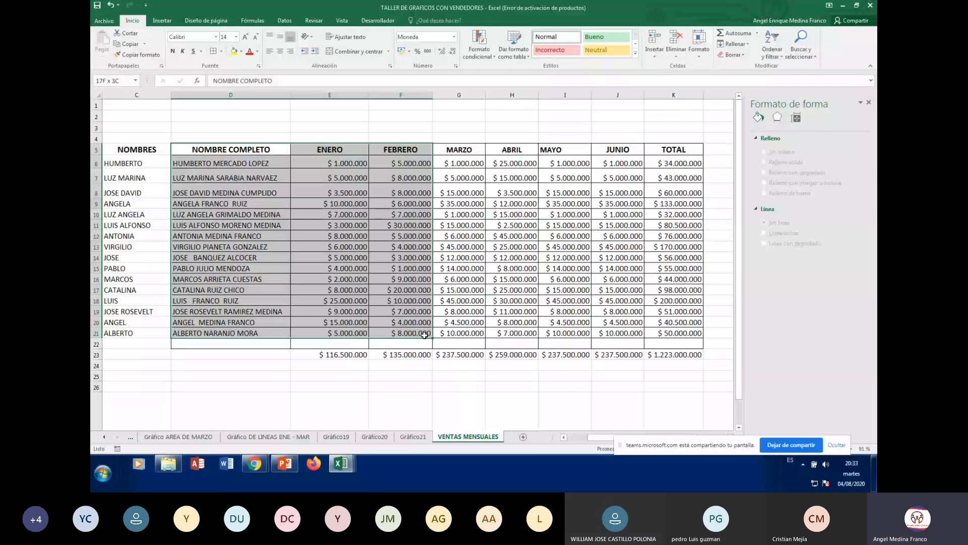
pyautogui.moveTo(424, 334); pyautogui.dragTo(616, 332)
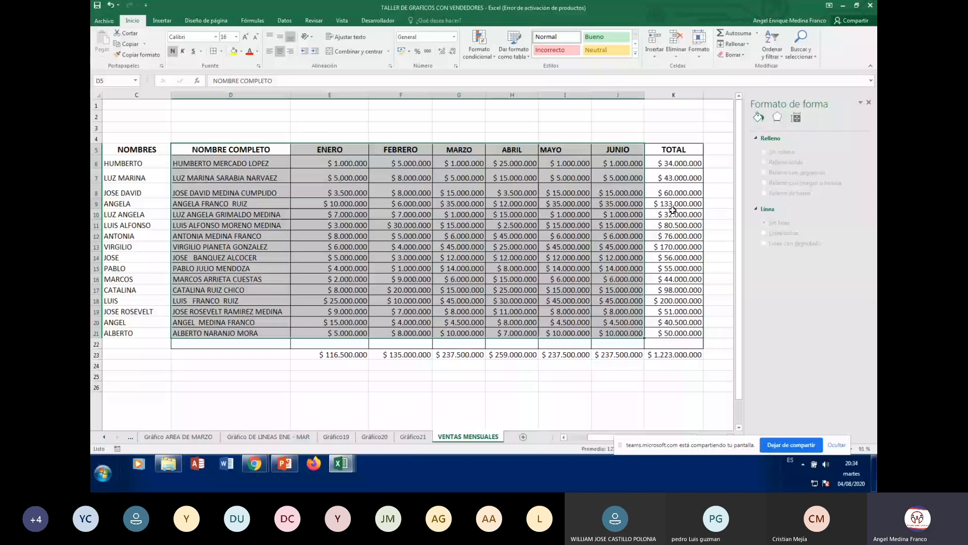
pyautogui.click(162, 21)
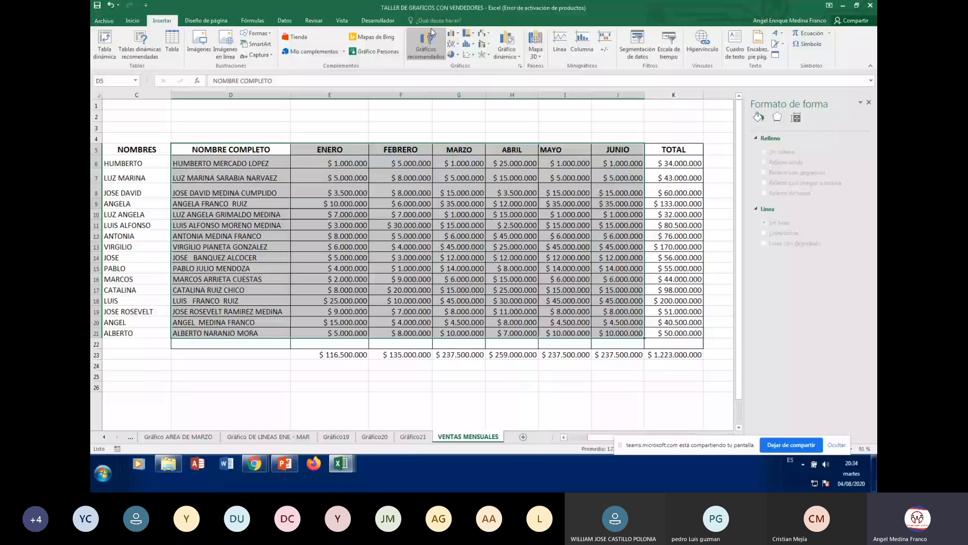
pyautogui.click(427, 49)
pyautogui.click(280, 52)
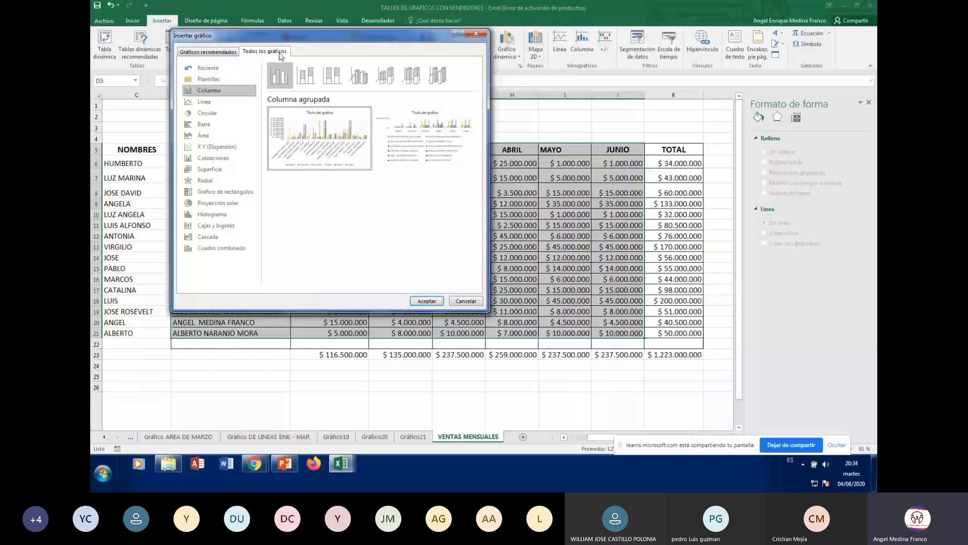
pyautogui.click(226, 193)
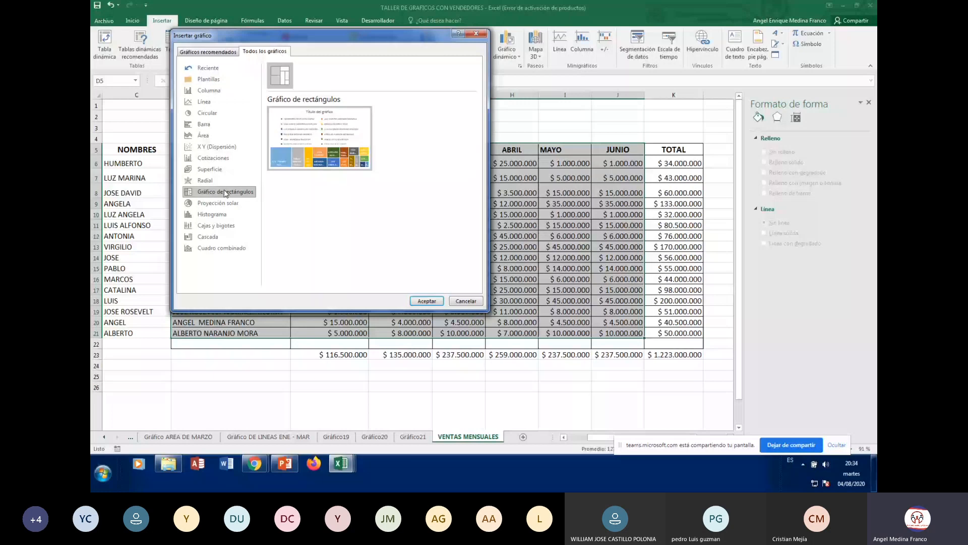
pyautogui.moveTo(371, 152)
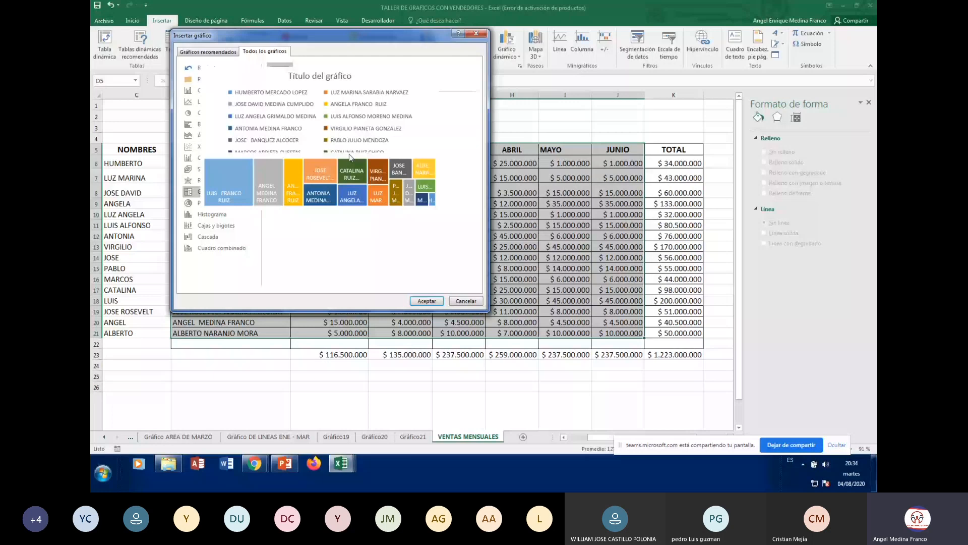
pyautogui.click(212, 214)
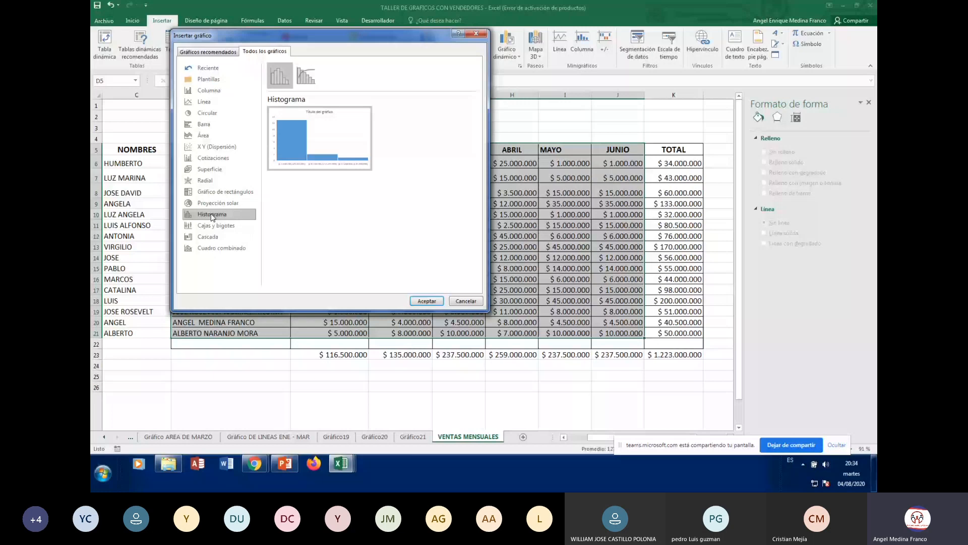
pyautogui.click(217, 195)
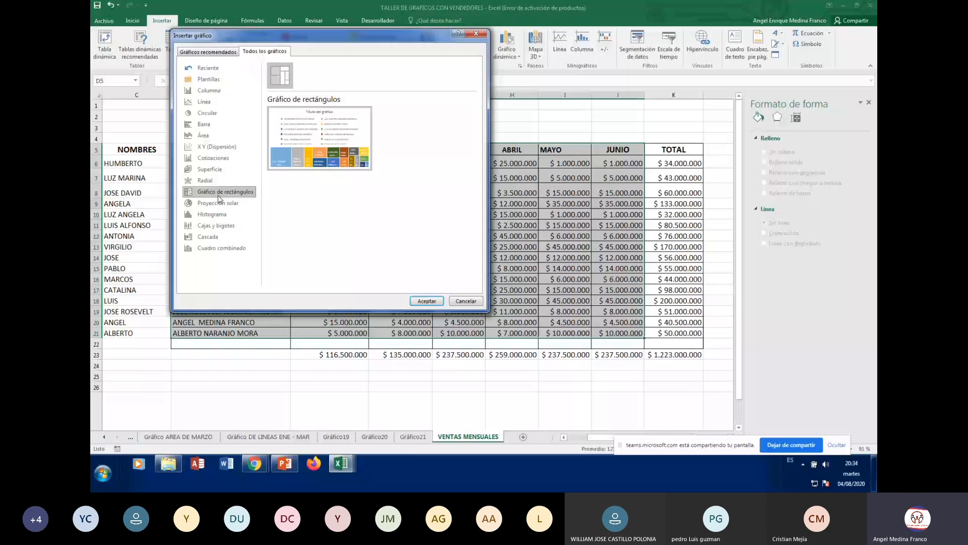
pyautogui.click(425, 300)
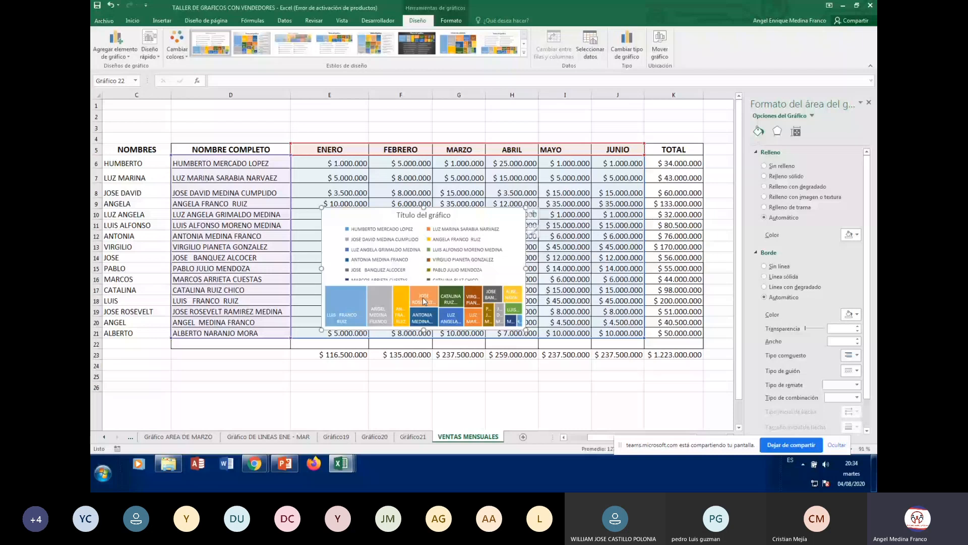
# - Move the treemap chart to its own new sheet, keeping the proposed name Gráfico22
pyautogui.rightClick(438, 252)
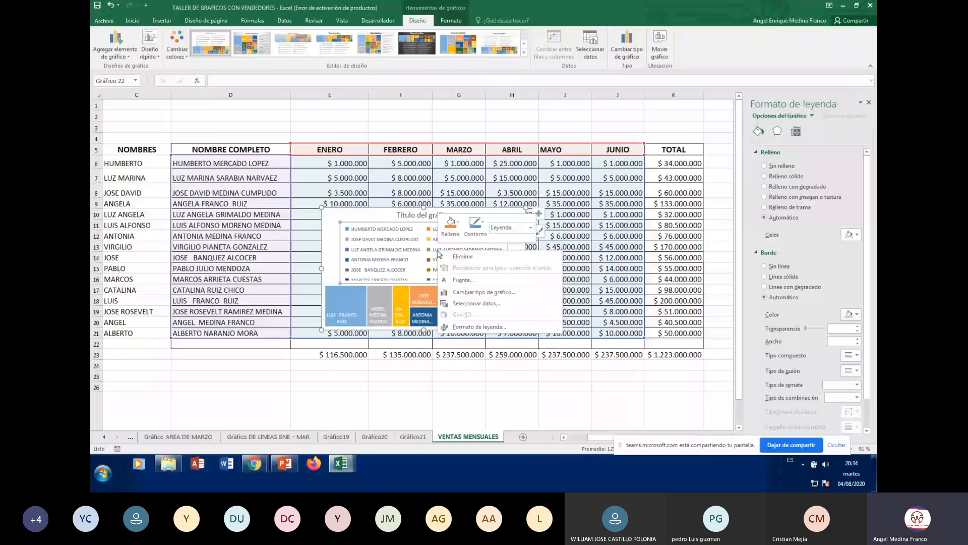
pyautogui.click(660, 43)
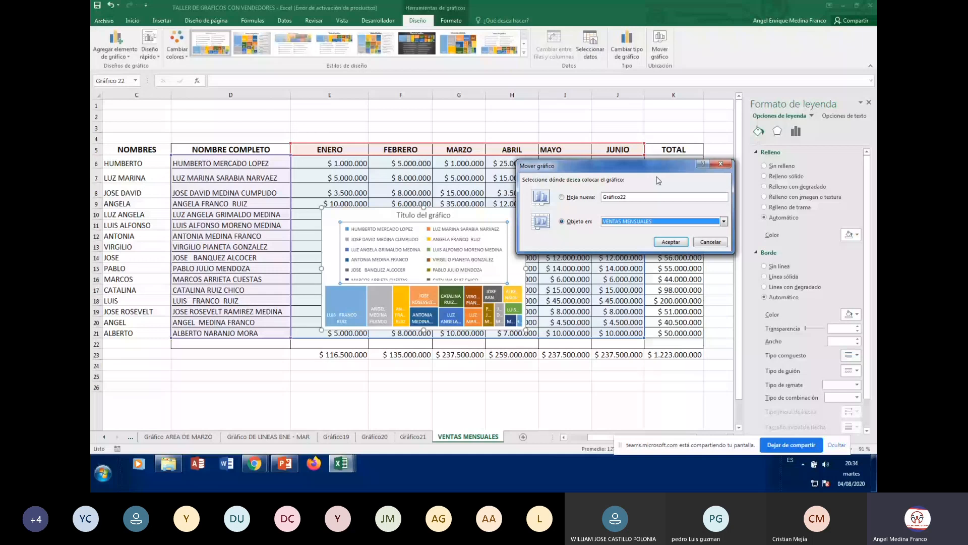
pyautogui.click(561, 197)
pyautogui.click(670, 241)
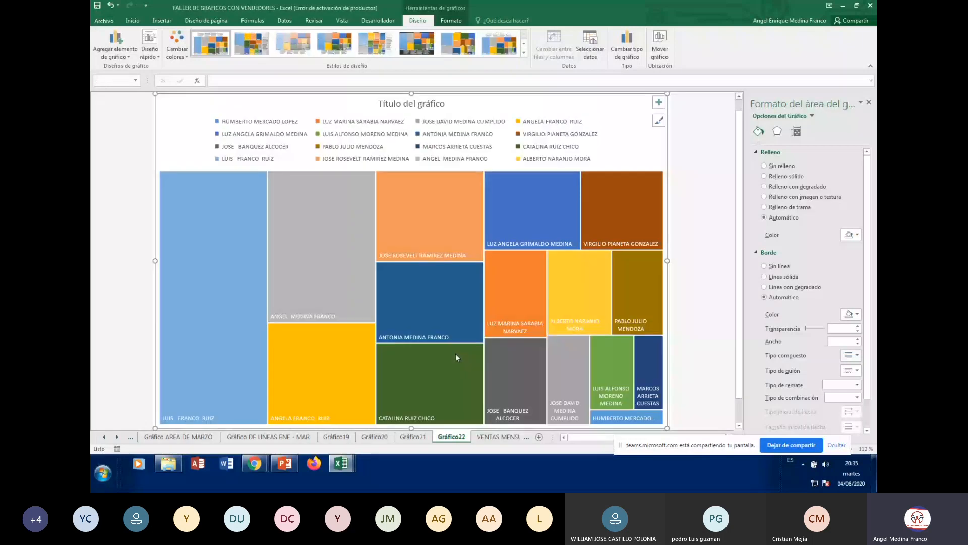
# - Examine the treemap's seller rectangles and its data series label options, closing the formatting pane
pyautogui.scroll(-1, 603, 297)
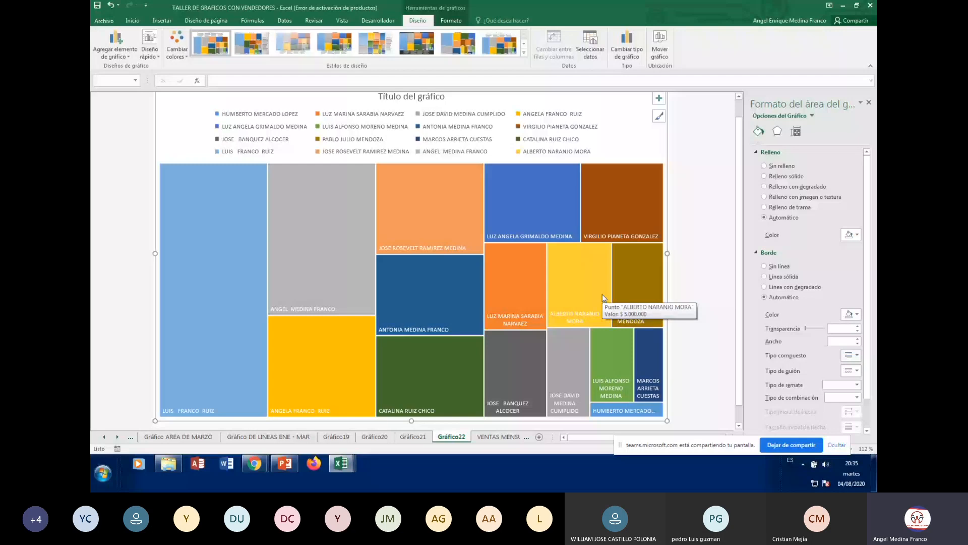
pyautogui.scroll(-2, 603, 297)
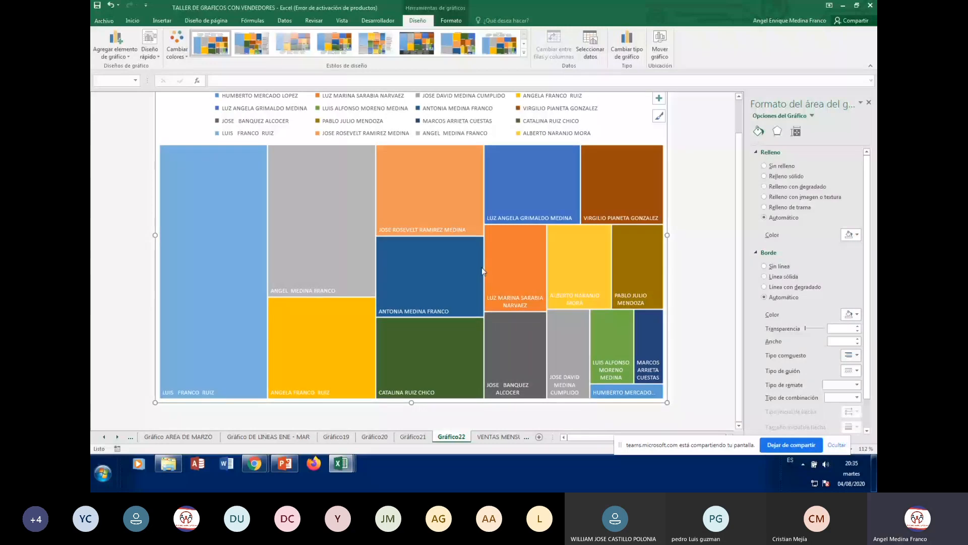
pyautogui.rightClick(253, 210)
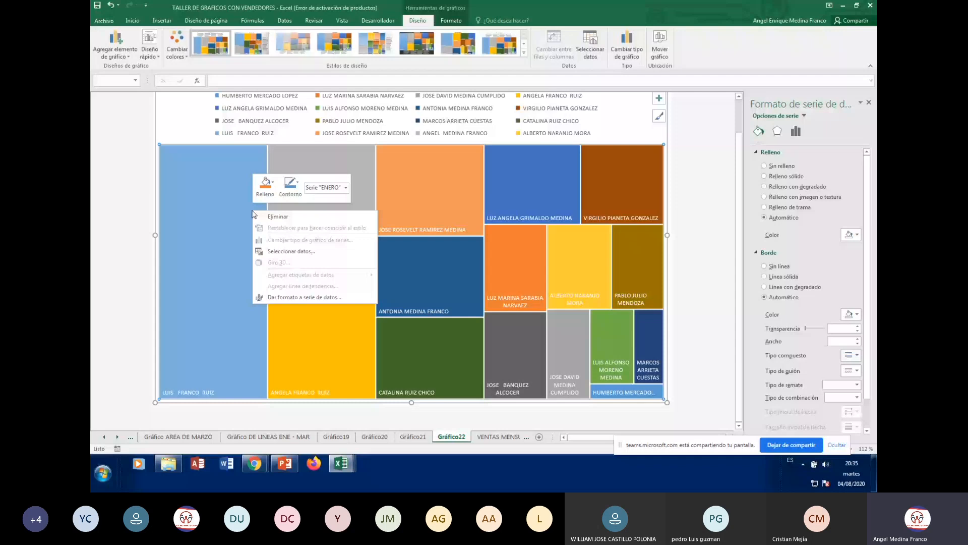
pyautogui.click(326, 298)
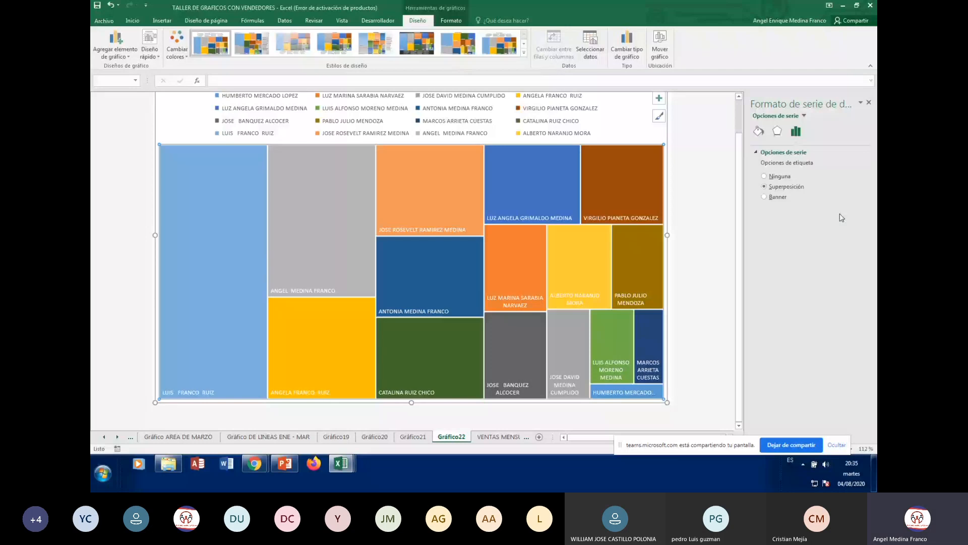
pyautogui.click(868, 103)
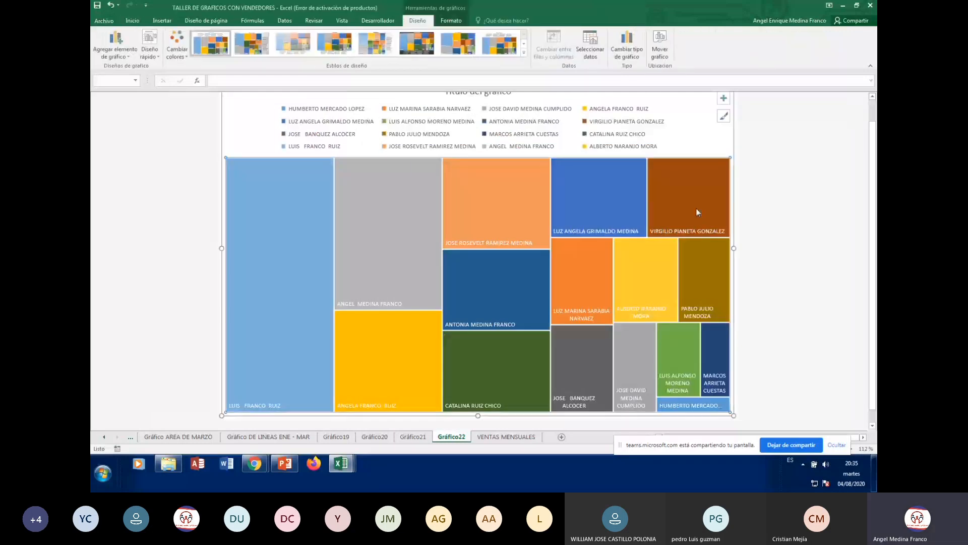
pyautogui.moveTo(593, 214)
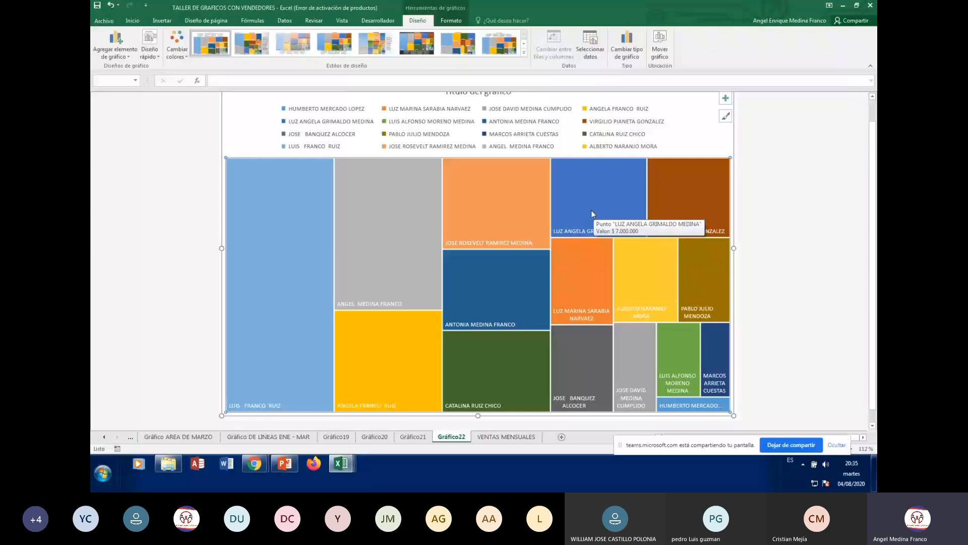
pyautogui.moveTo(518, 229)
pyautogui.moveTo(367, 243)
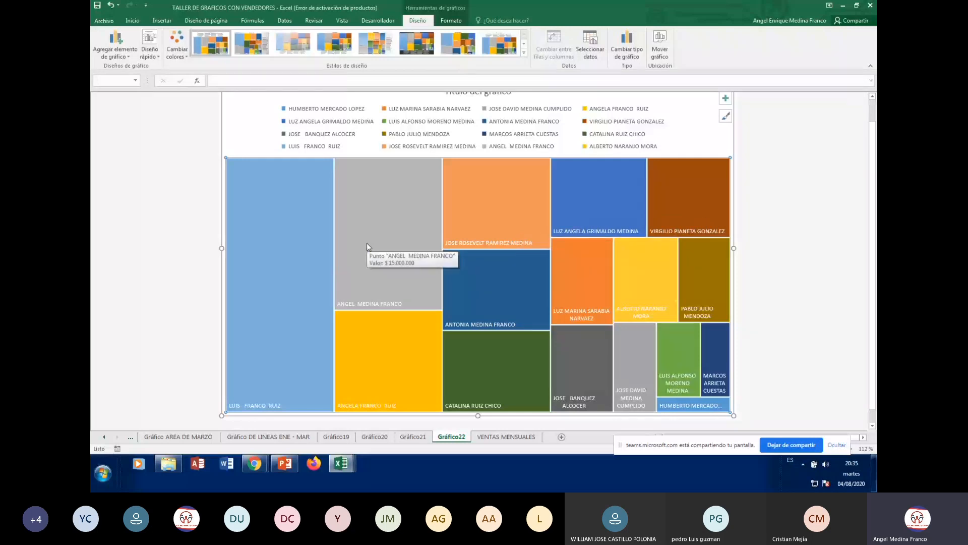
pyautogui.moveTo(280, 274)
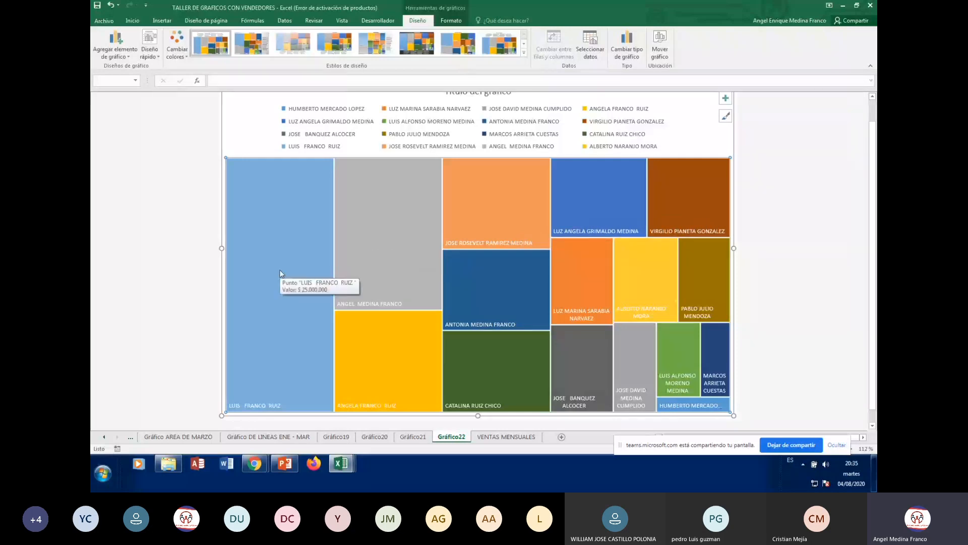
pyautogui.scroll(1, 586, 215)
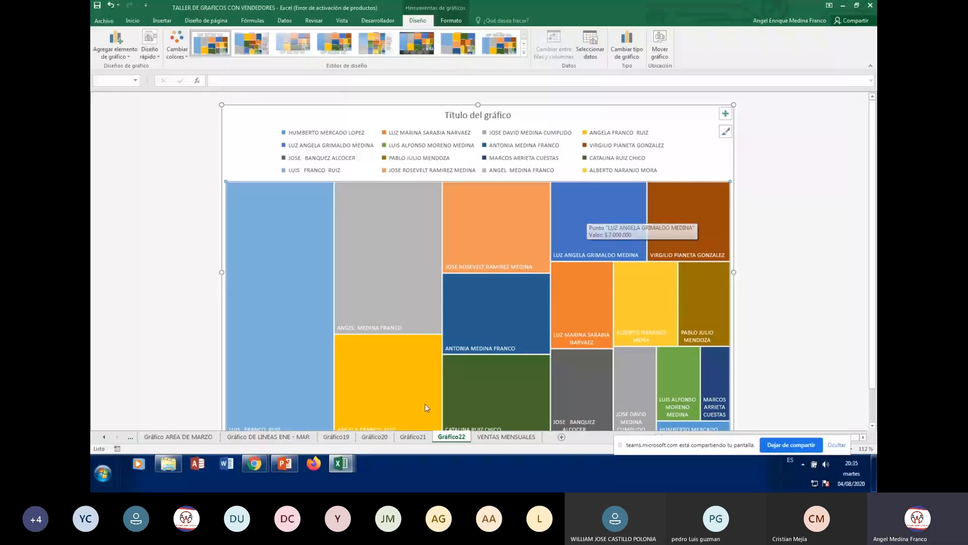
# - Change the Gráfico22 chart to the X Y (Dispersión) scatter type and look over its plotted points
pyautogui.click(628, 44)
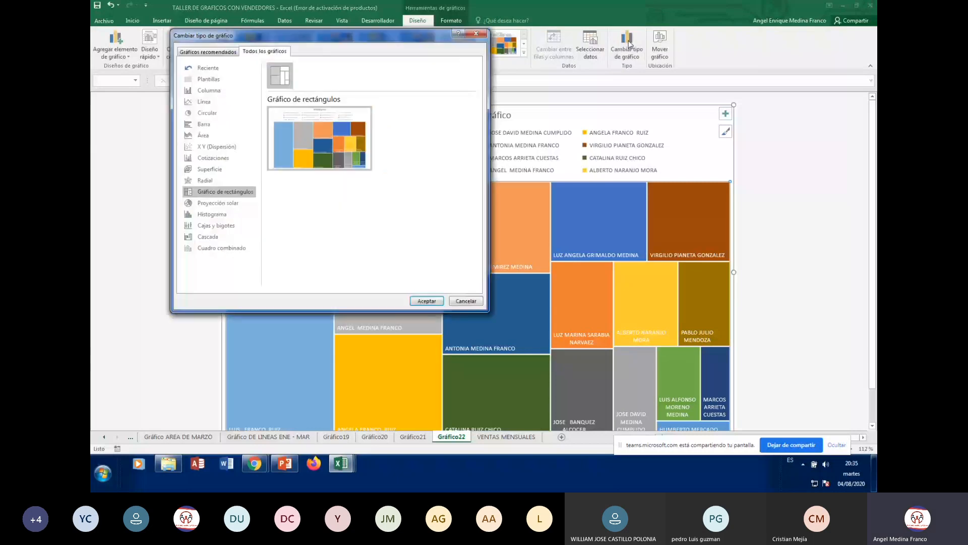
pyautogui.click(221, 147)
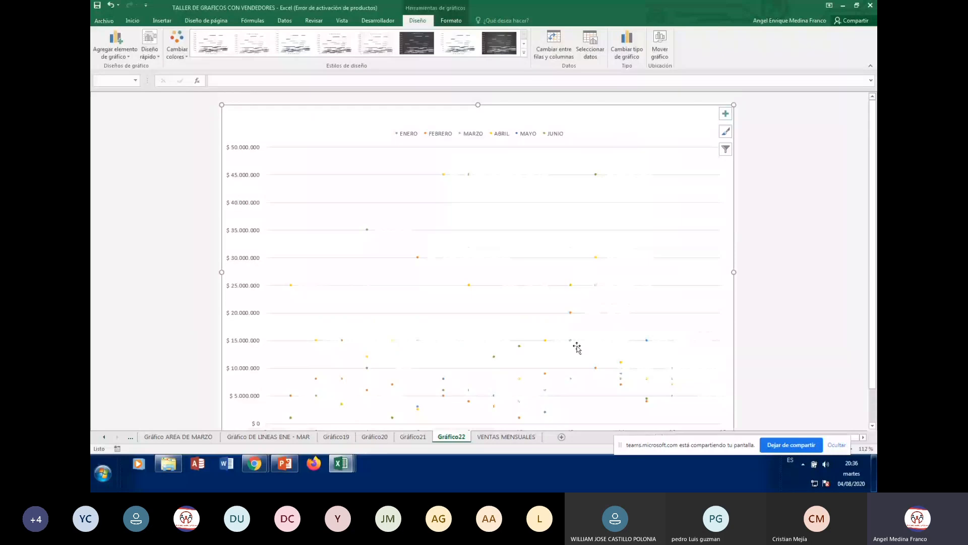
pyautogui.scroll(-2, 576, 348)
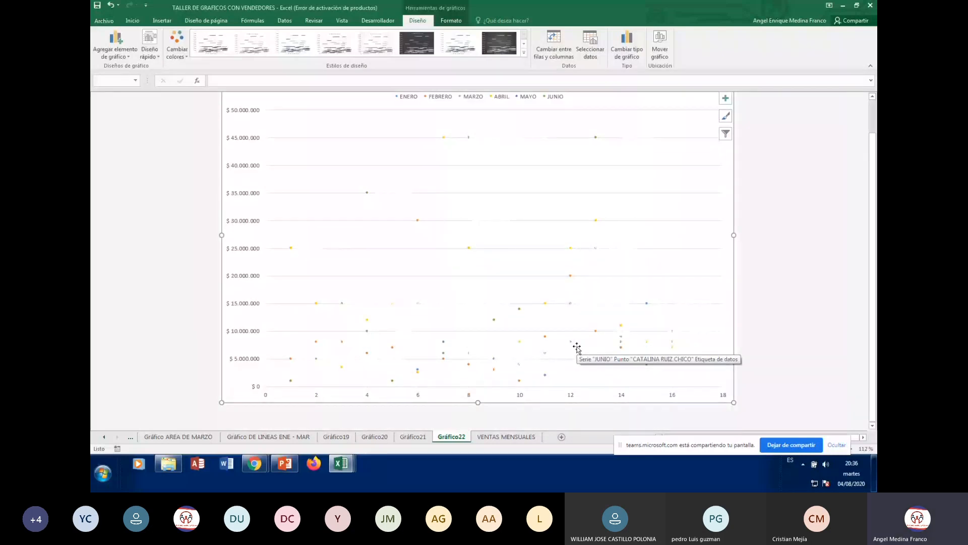
pyautogui.scroll(1, 577, 347)
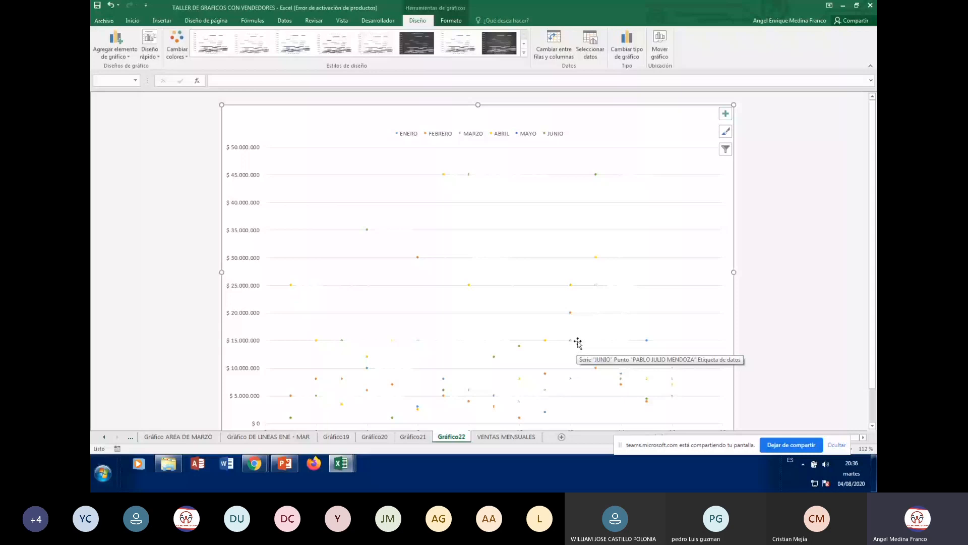
pyautogui.scroll(-1, 577, 337)
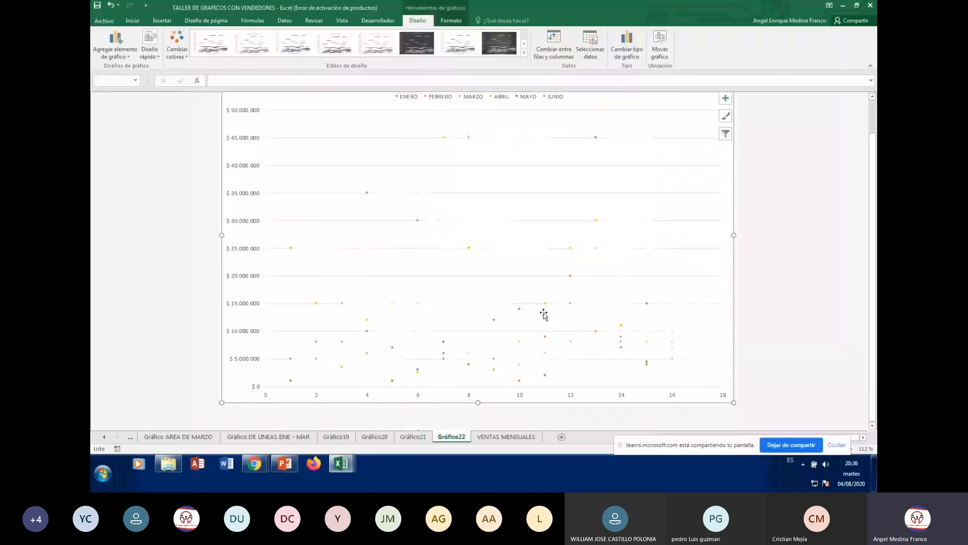
pyautogui.scroll(1, 544, 314)
# - Change the Gráfico22 chart to Columna agrupada after previewing the Líneas type, and look over its columns
pyautogui.click(627, 51)
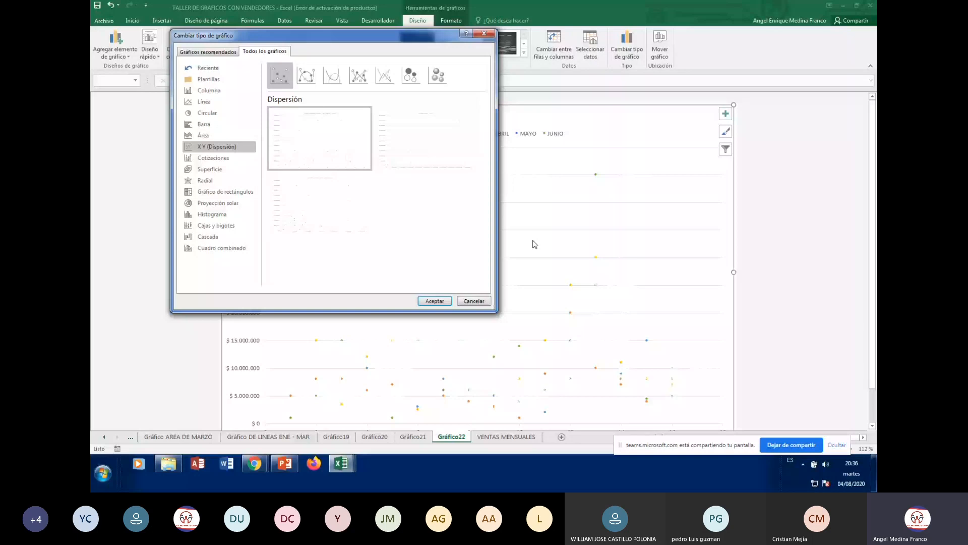
pyautogui.click(222, 93)
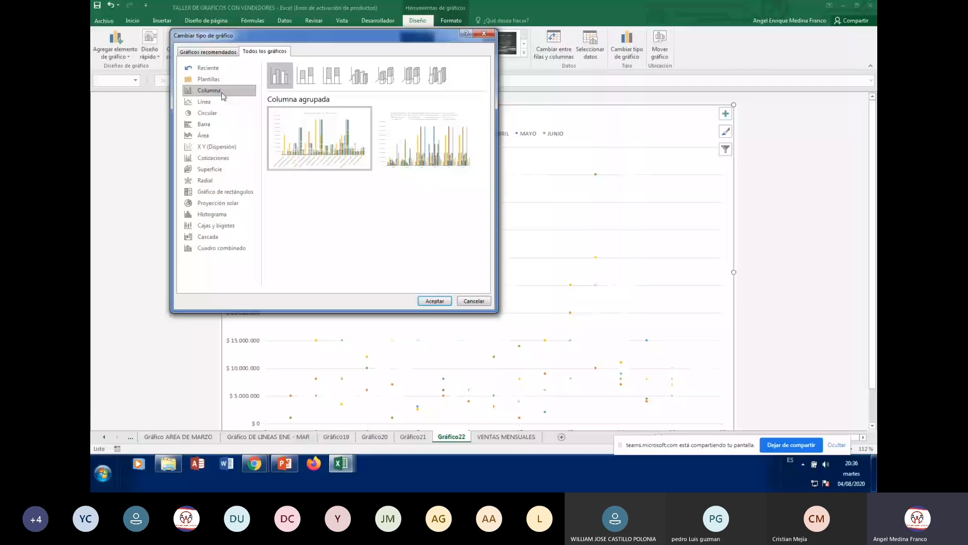
pyautogui.click(209, 103)
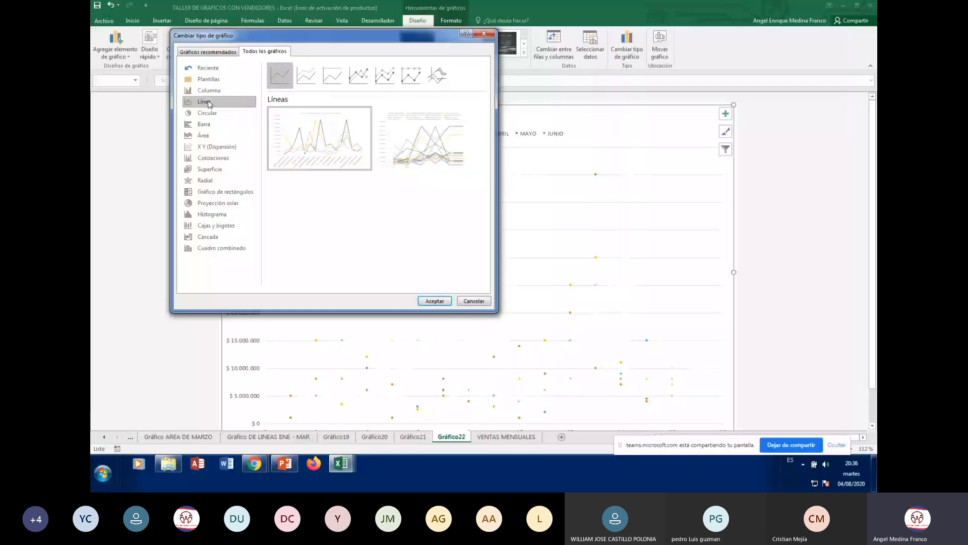
pyautogui.moveTo(414, 160)
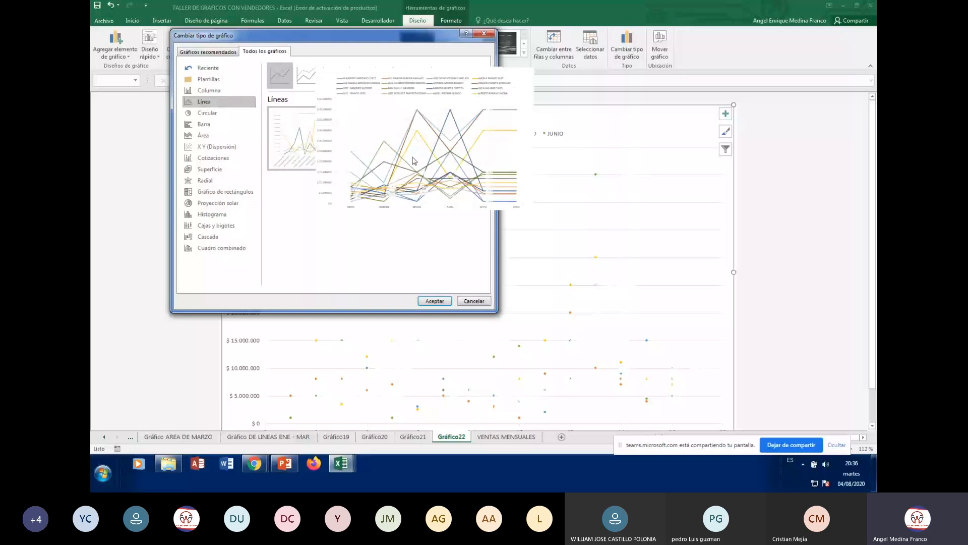
pyautogui.click(205, 91)
pyautogui.moveTo(343, 163)
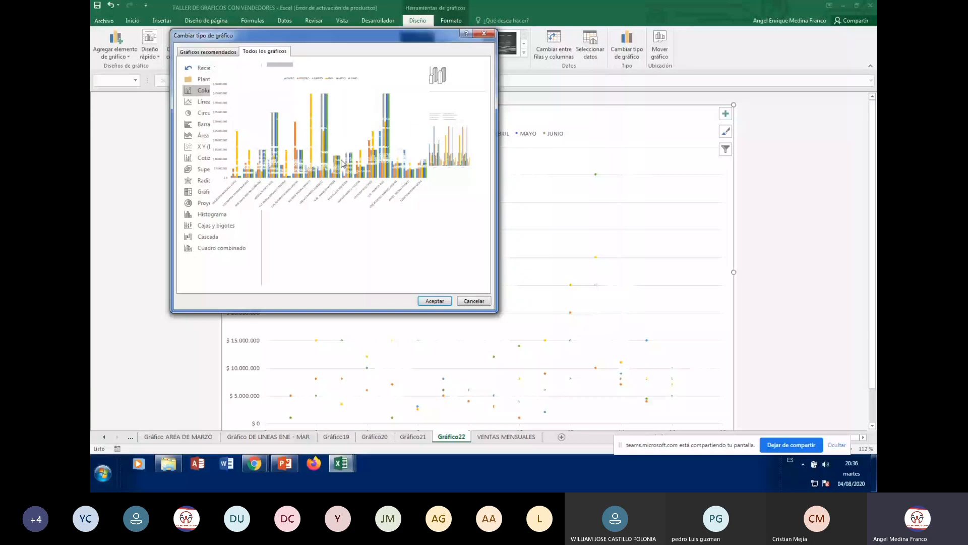
pyautogui.click(435, 301)
pyautogui.scroll(-2, 610, 339)
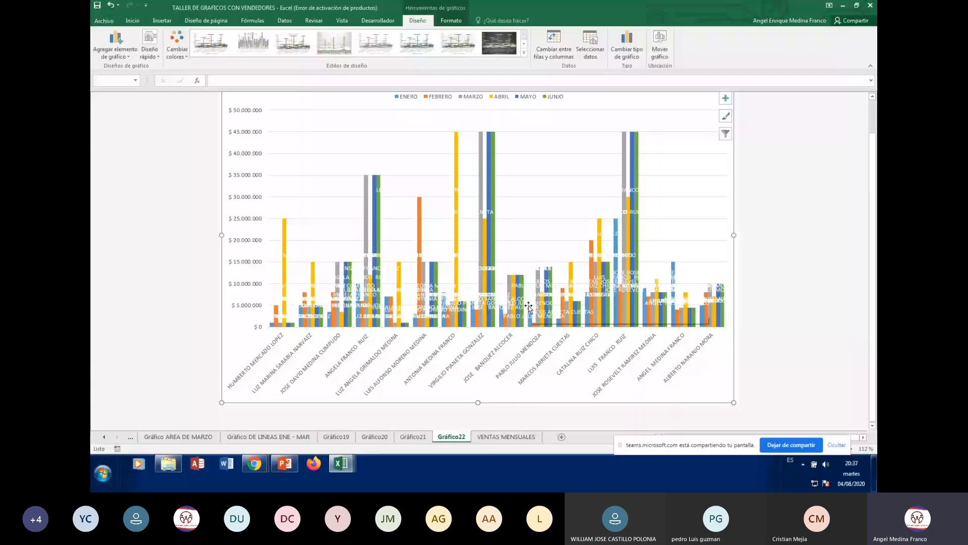
# - Try several chart styles on the Gráfico22 column chart and settle on the dark-background style
pyautogui.click(506, 50)
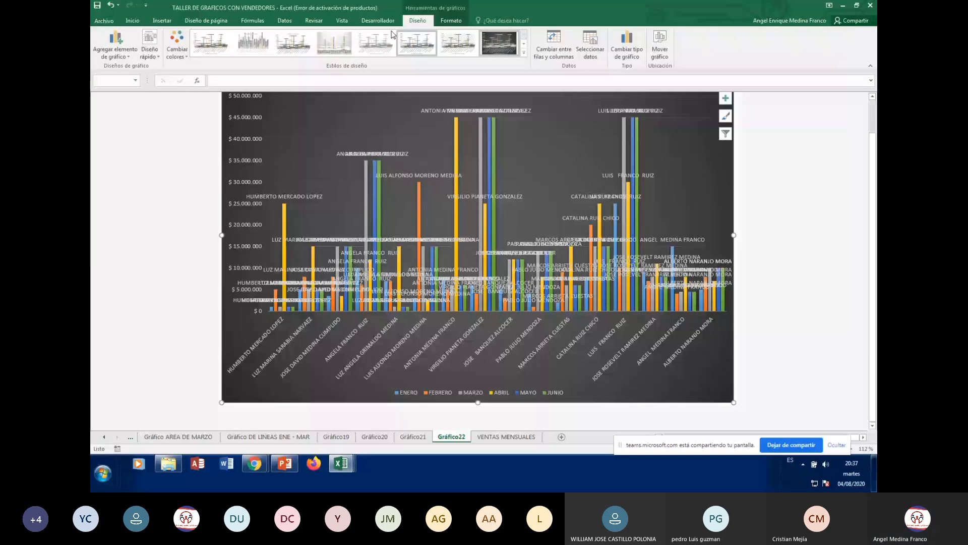
pyautogui.click(330, 44)
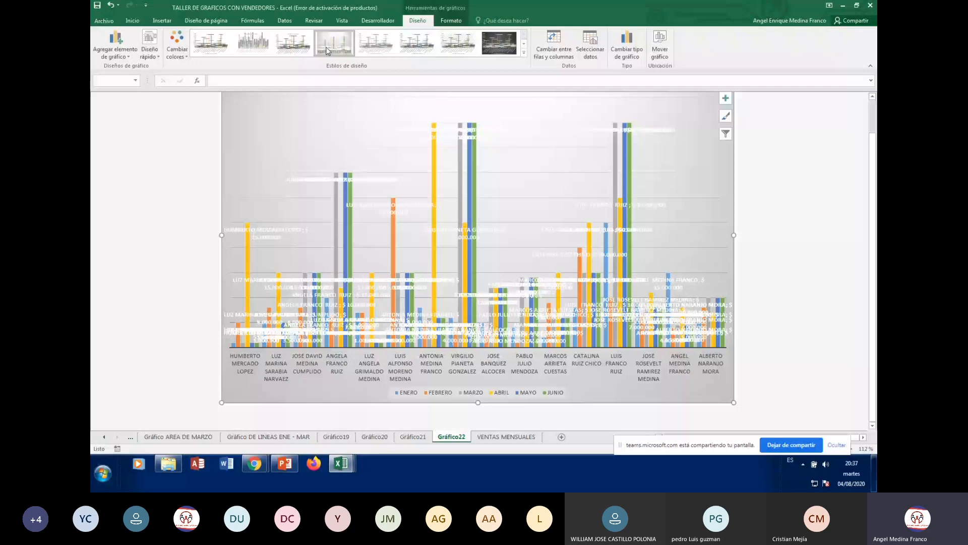
pyautogui.click(253, 43)
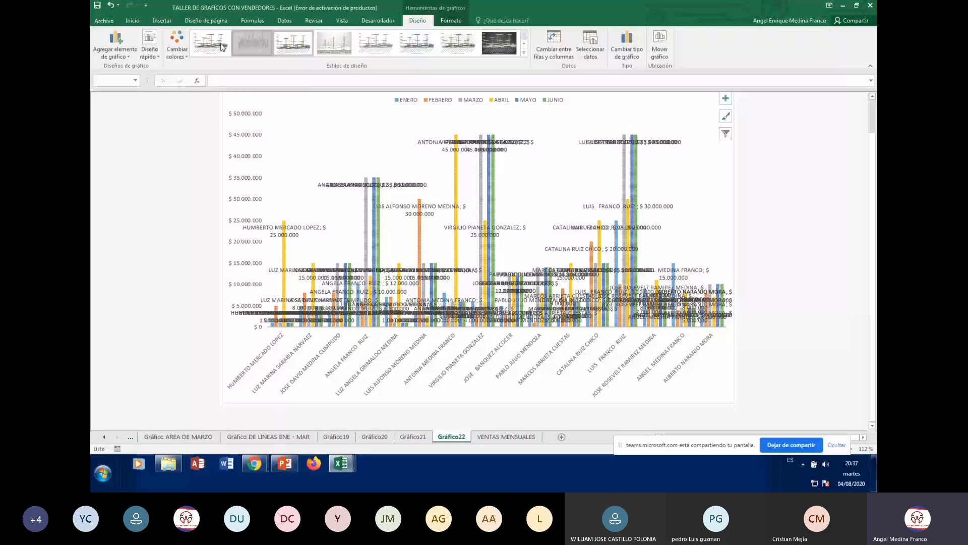
pyautogui.click(499, 43)
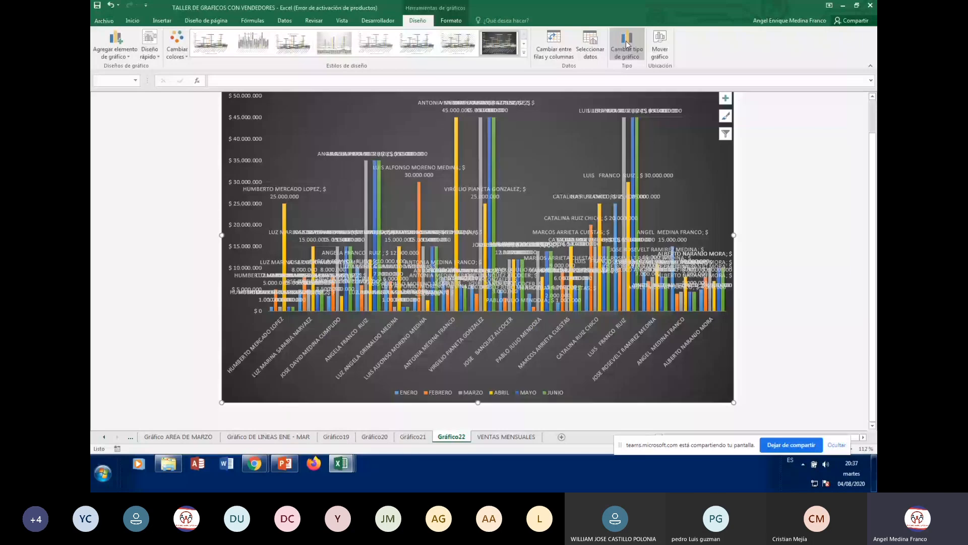
# - Change the Gráfico22 chart to the Líneas type and look over its monthly lines and legend
pyautogui.click(628, 44)
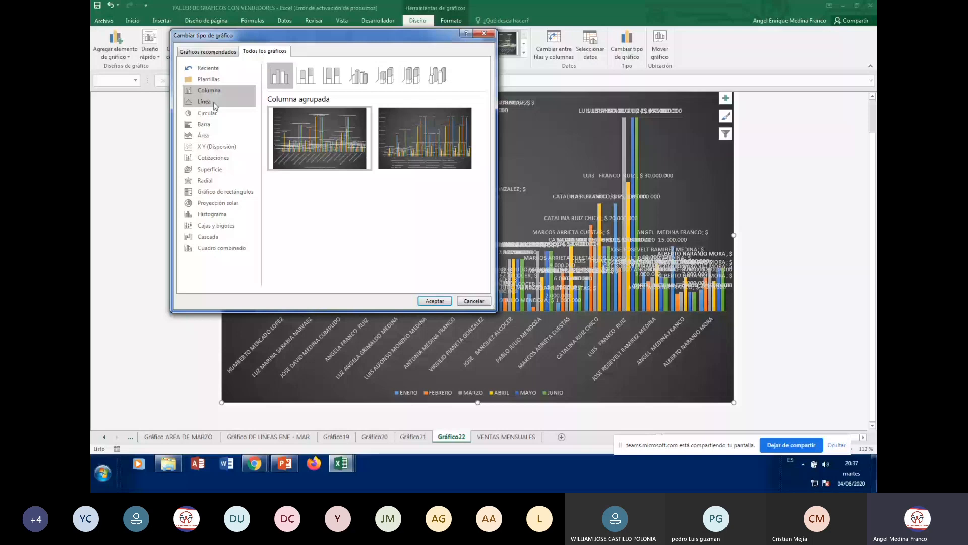
pyautogui.click(216, 103)
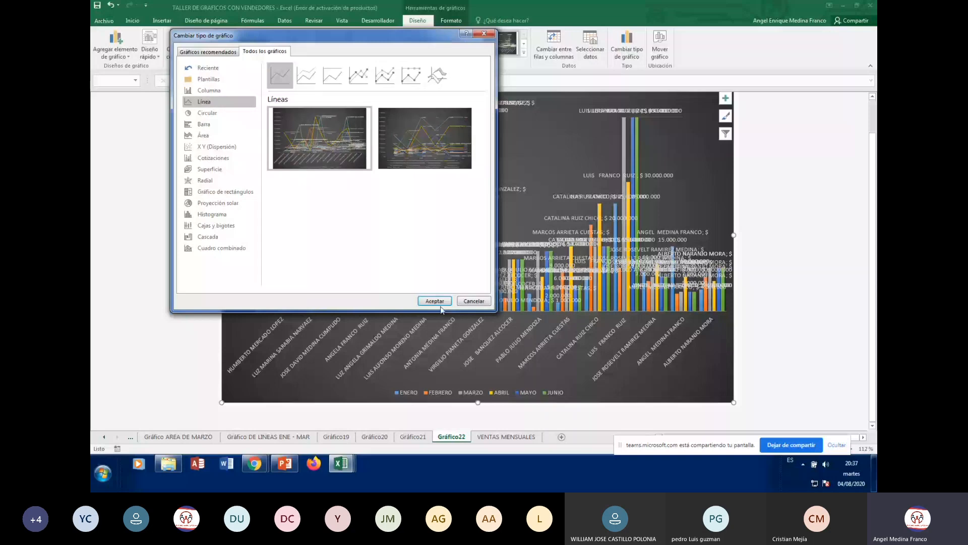
pyautogui.click(437, 302)
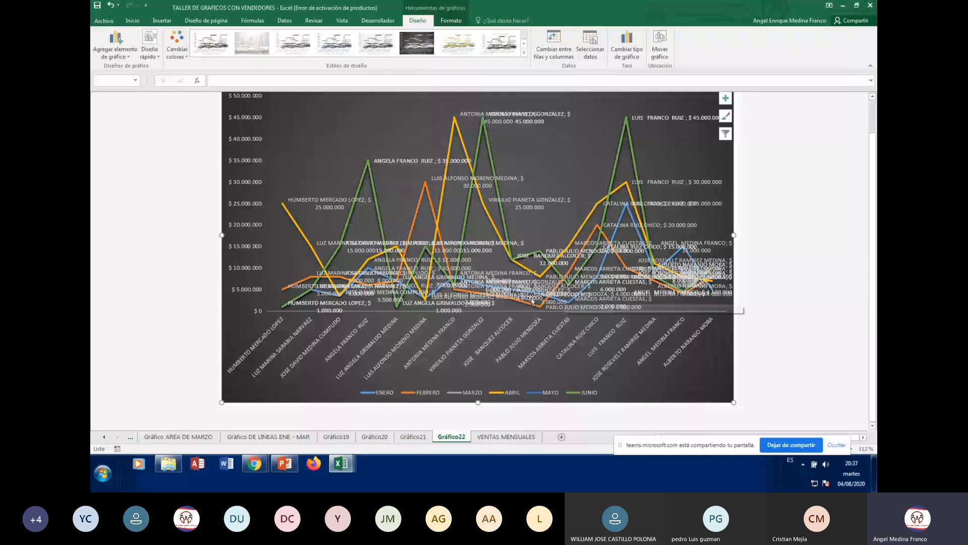
pyautogui.scroll(1, 529, 301)
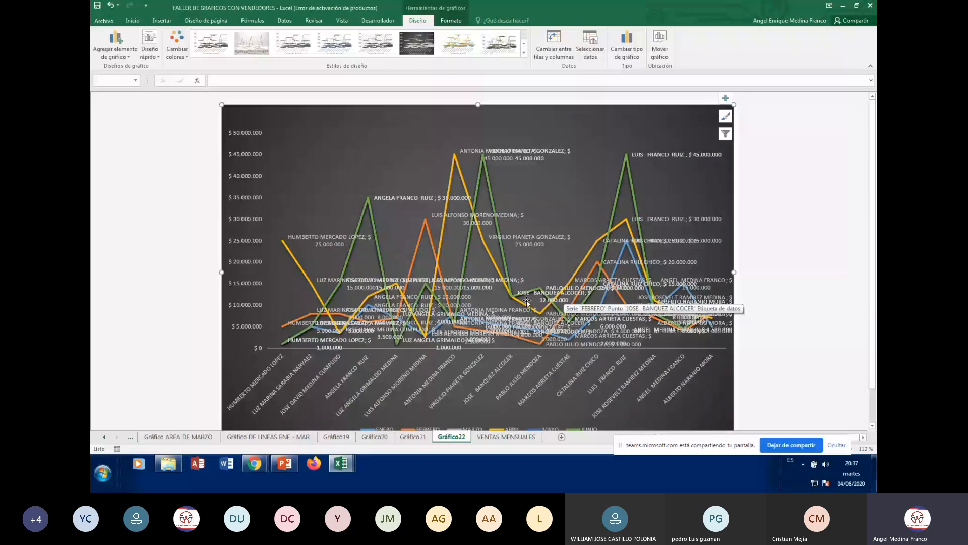
pyautogui.scroll(-1, 384, 401)
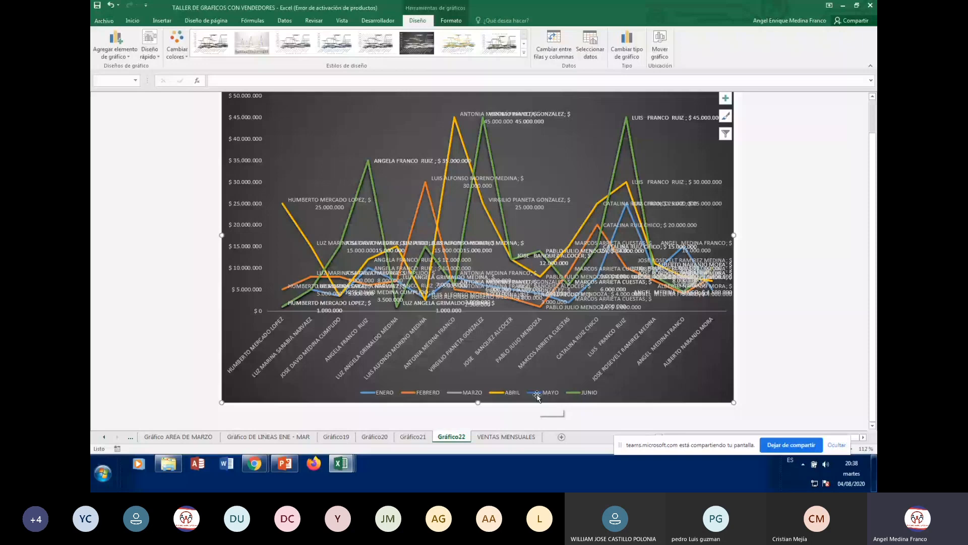
pyautogui.scroll(1, 473, 245)
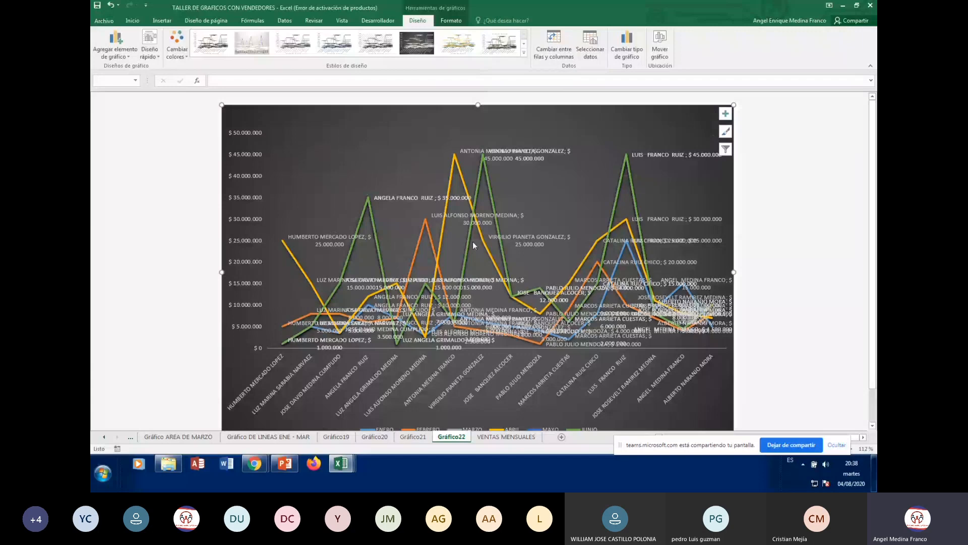
# - Review the VENTAS MENSUALES table and the charts on the Gráfico AREA DE MARZO and Gráfico DE LINEAS ENE - MAR sheets
pyautogui.hotkey('ctrl', 'pagedown')
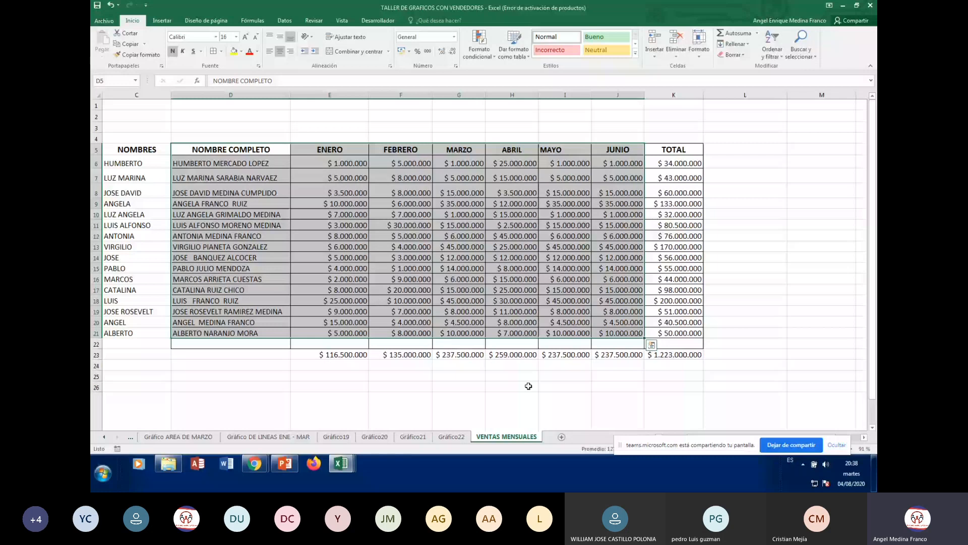
pyautogui.click(540, 373)
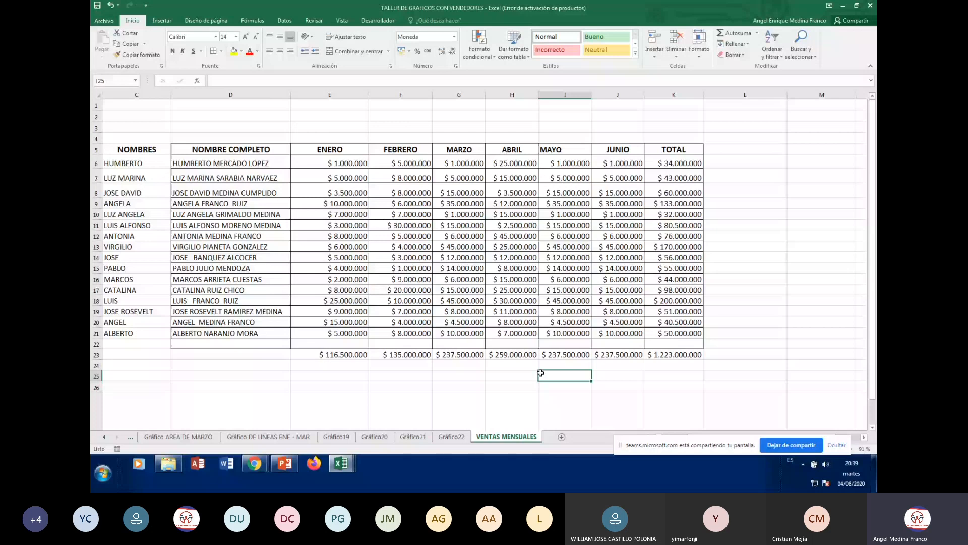
pyautogui.click(194, 437)
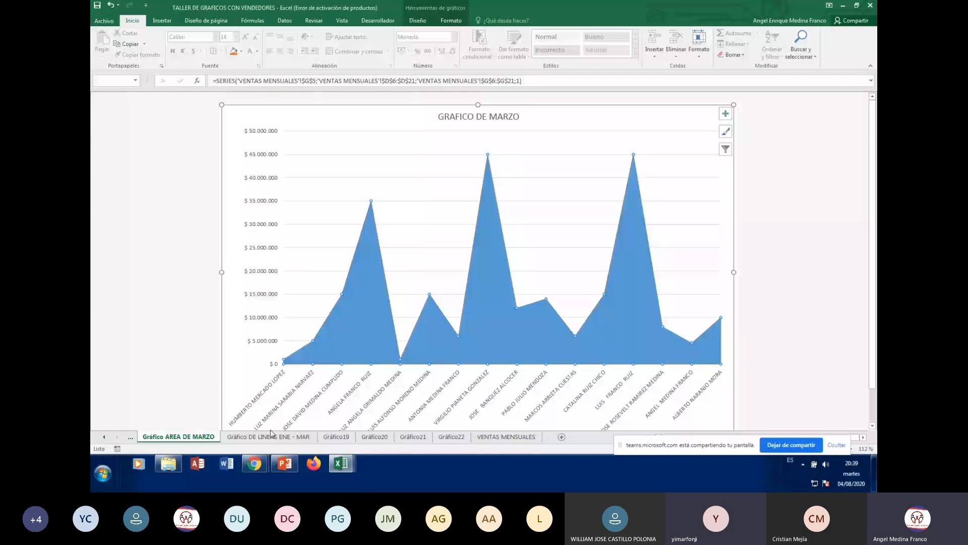
pyautogui.click(271, 436)
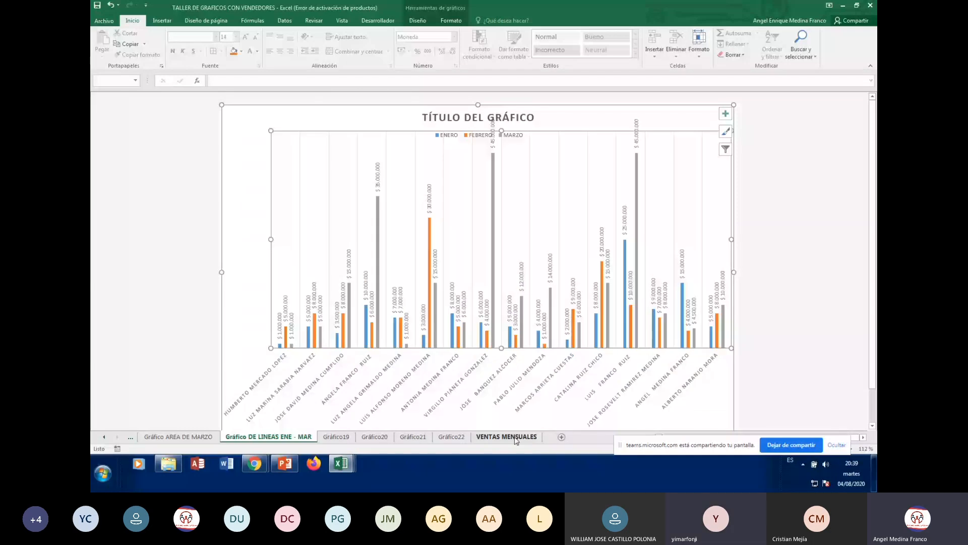
# - Insert a 3-D clustered column chart on VENTAS MENSUALES from the full names and the ENERO column, D5:E21
pyautogui.click(506, 436)
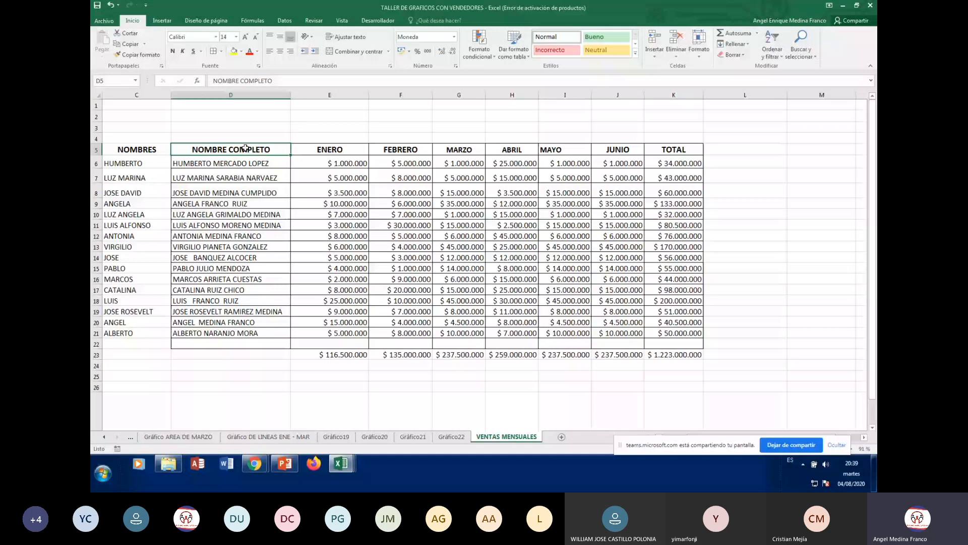
pyautogui.moveTo(245, 147); pyautogui.dragTo(314, 334)
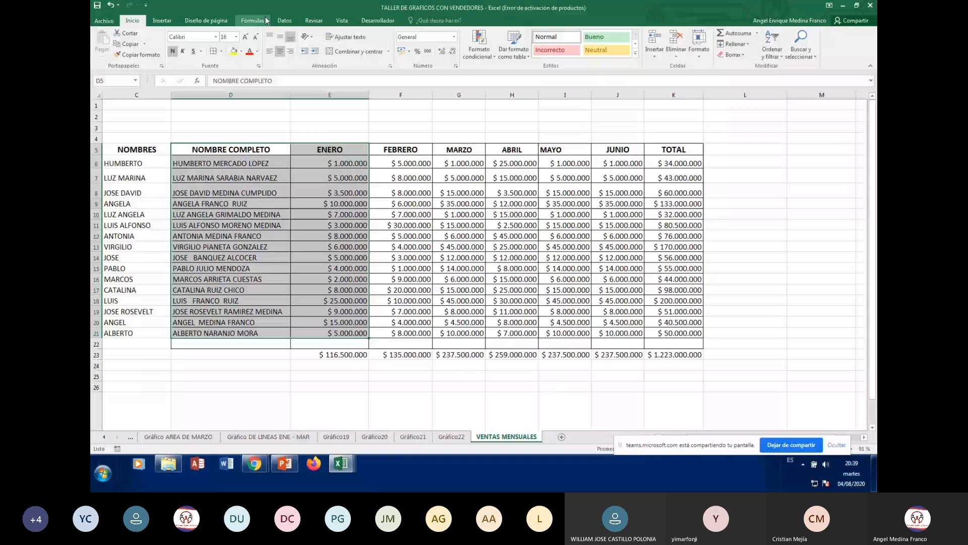
pyautogui.click(161, 20)
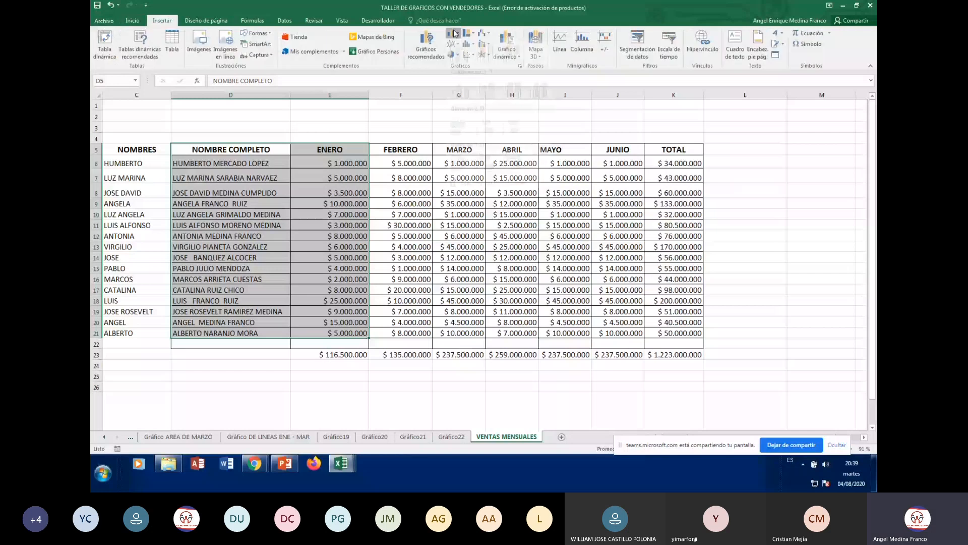
pyautogui.click(463, 104)
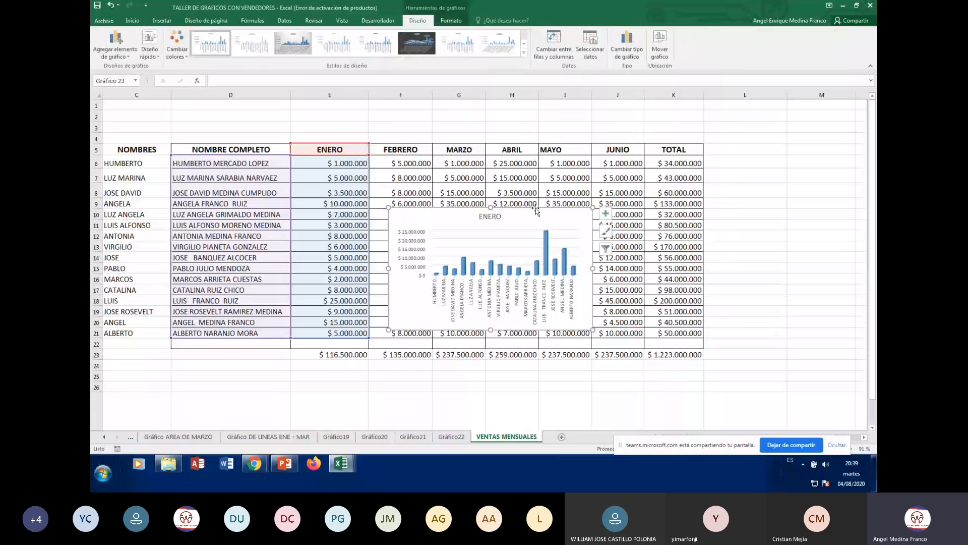
# - Move the ENERO column chart below the sales table, starting at about row 25 under the name columns
pyautogui.press('Down')
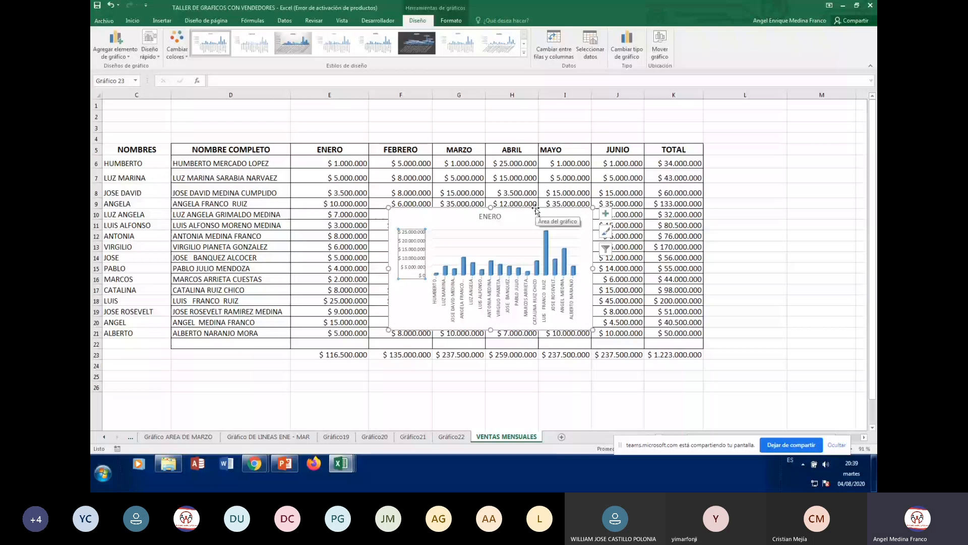
pyautogui.doubleClick(536, 209)
pyautogui.moveTo(536, 214); pyautogui.dragTo(249, 368)
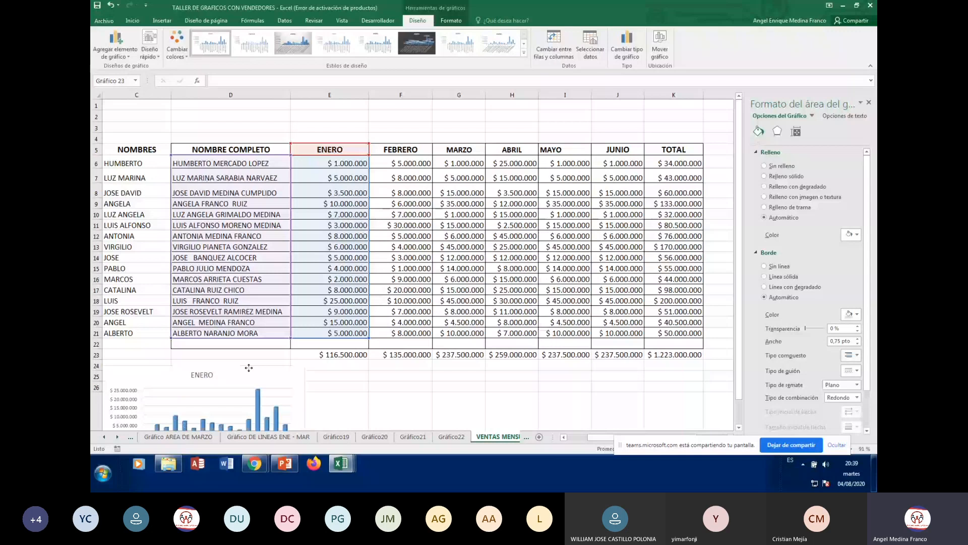
pyautogui.moveTo(248, 367); pyautogui.dragTo(240, 371)
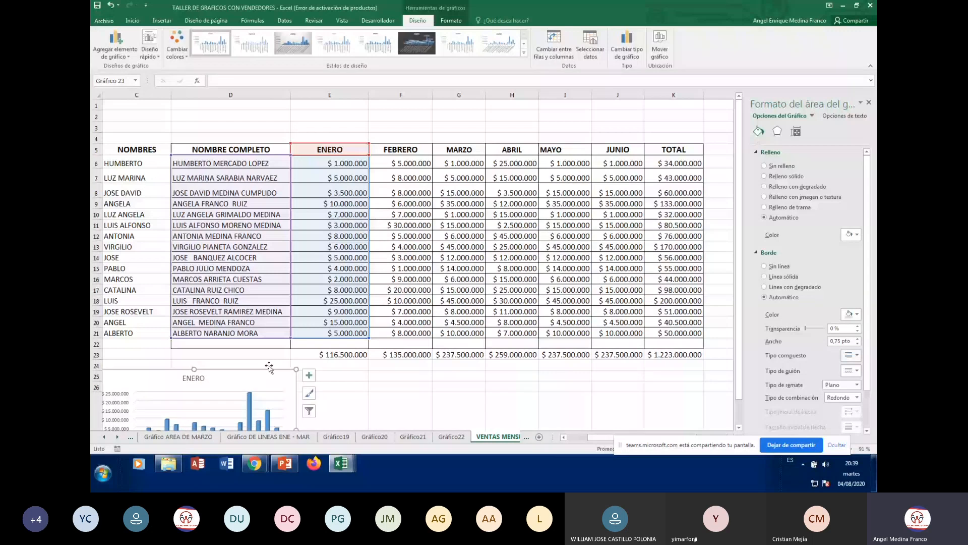
# - Enlarge the ENERO chart under the table so it reaches down to about row 34 and across into column E
pyautogui.scroll(-3, 270, 368)
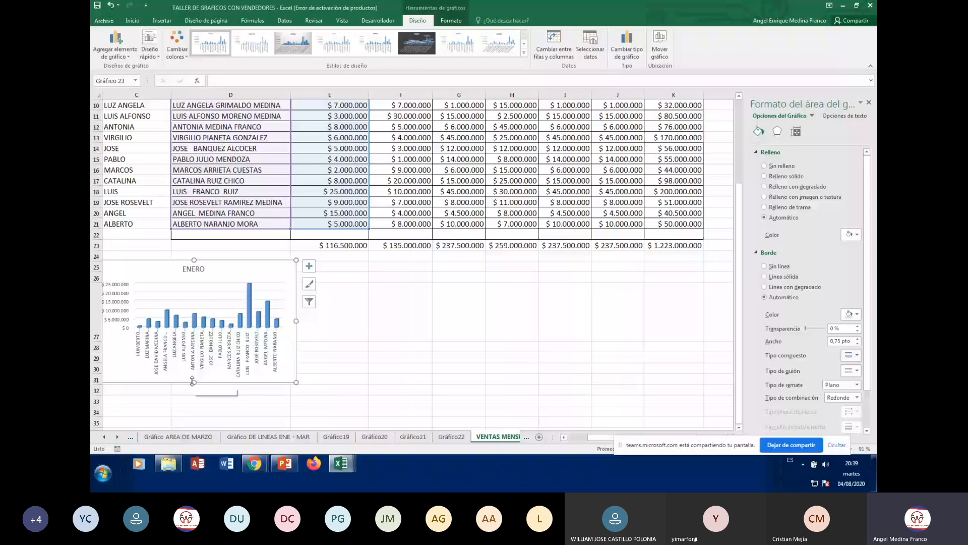
pyautogui.moveTo(193, 382); pyautogui.dragTo(193, 413)
pyautogui.moveTo(296, 336); pyautogui.dragTo(269, 336)
pyautogui.click(327, 357)
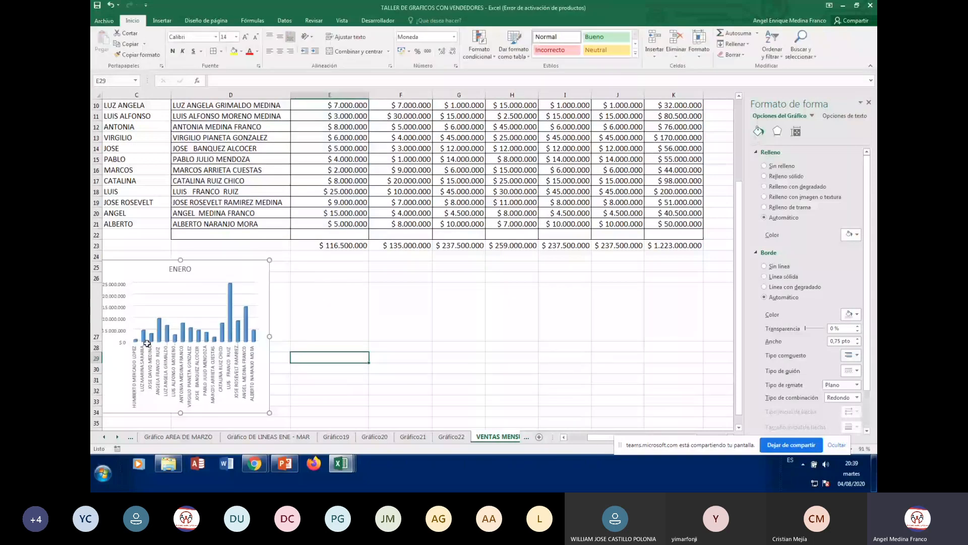
pyautogui.click(155, 342)
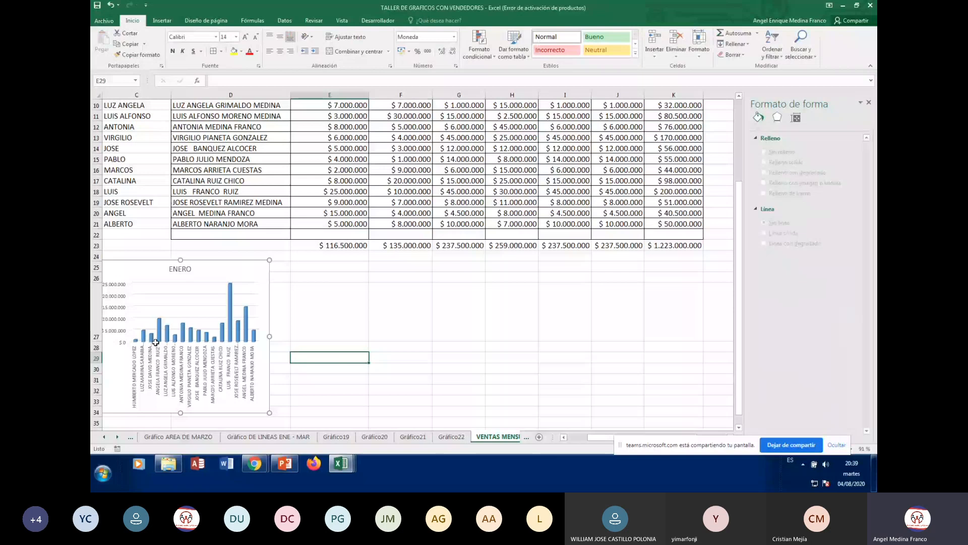
pyautogui.moveTo(269, 336); pyautogui.dragTo(318, 343)
pyautogui.click(424, 355)
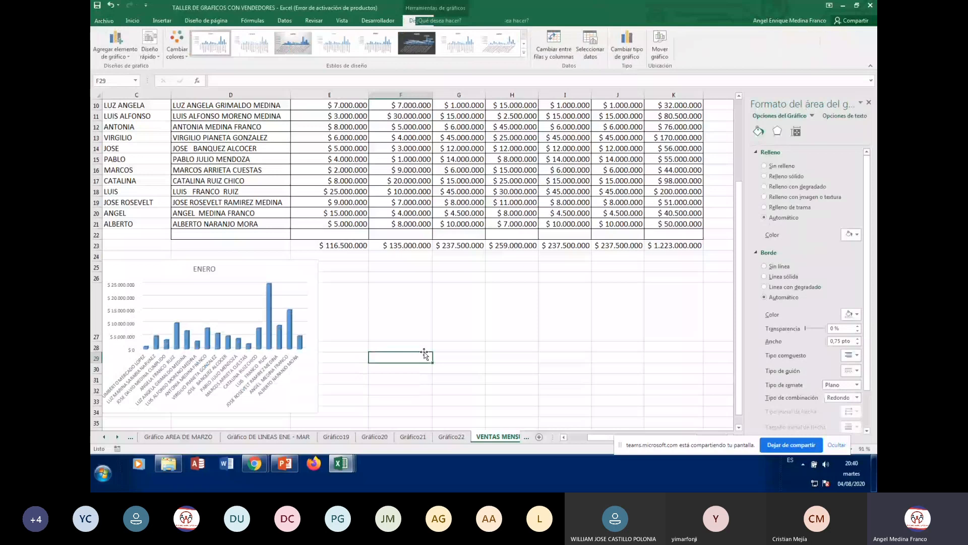
pyautogui.click(252, 302)
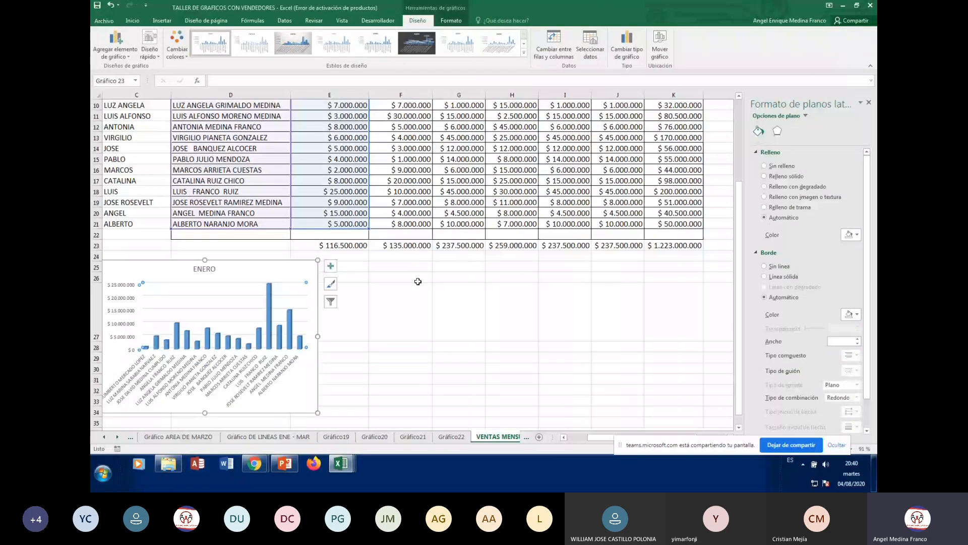
pyautogui.scroll(-4, 418, 281)
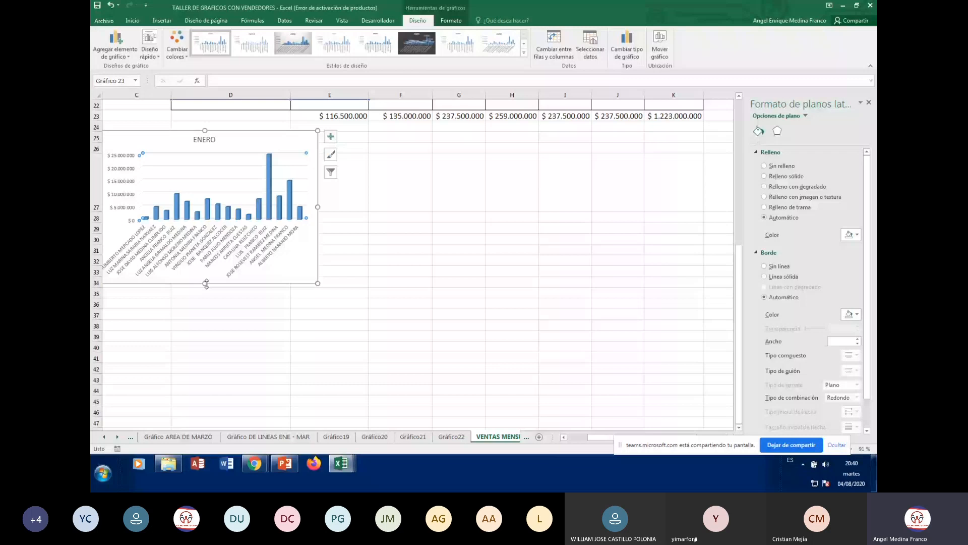
pyautogui.moveTo(206, 284); pyautogui.dragTo(207, 287)
pyautogui.click(459, 292)
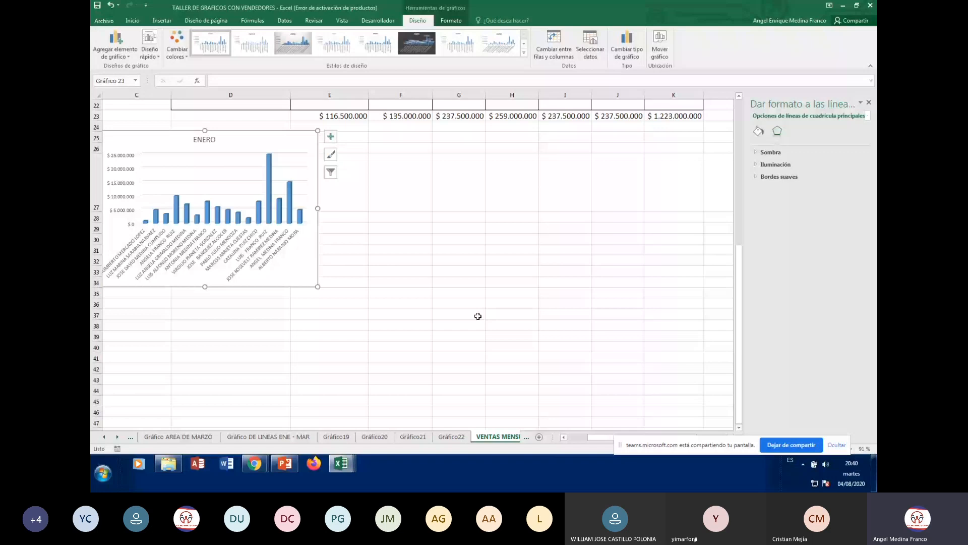
# - Review the bar, pie, line and comparison chart sheets from Gráfico de barras Enero onward, finishing at the VENTAS MENSUALES table
pyautogui.click(336, 437)
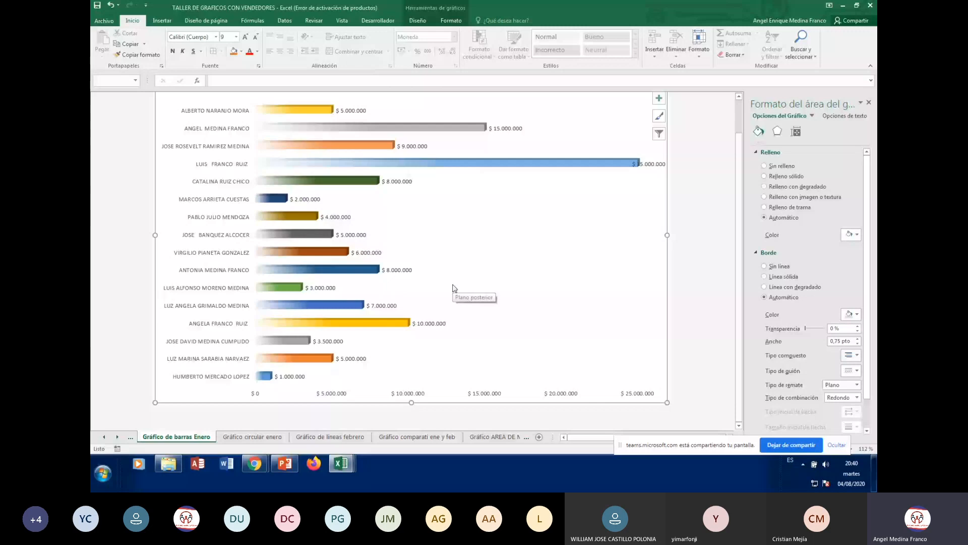
pyautogui.scroll(2, 452, 288)
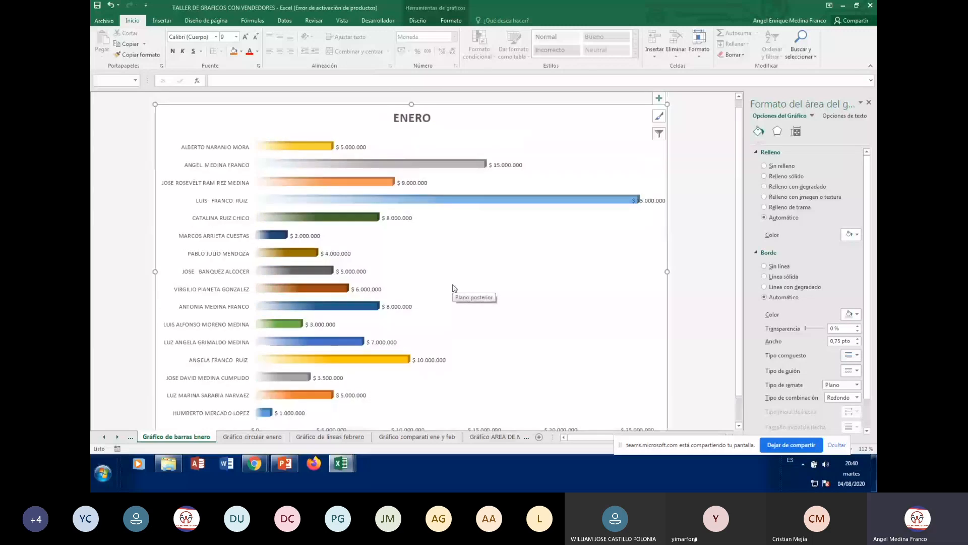
pyautogui.hotkey('ctrl', 'pagedown')
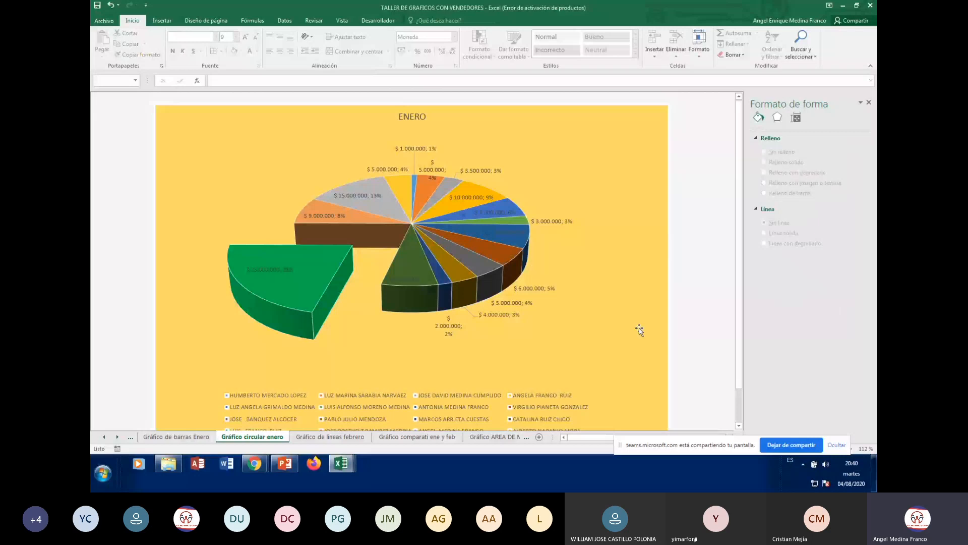
pyautogui.click(337, 437)
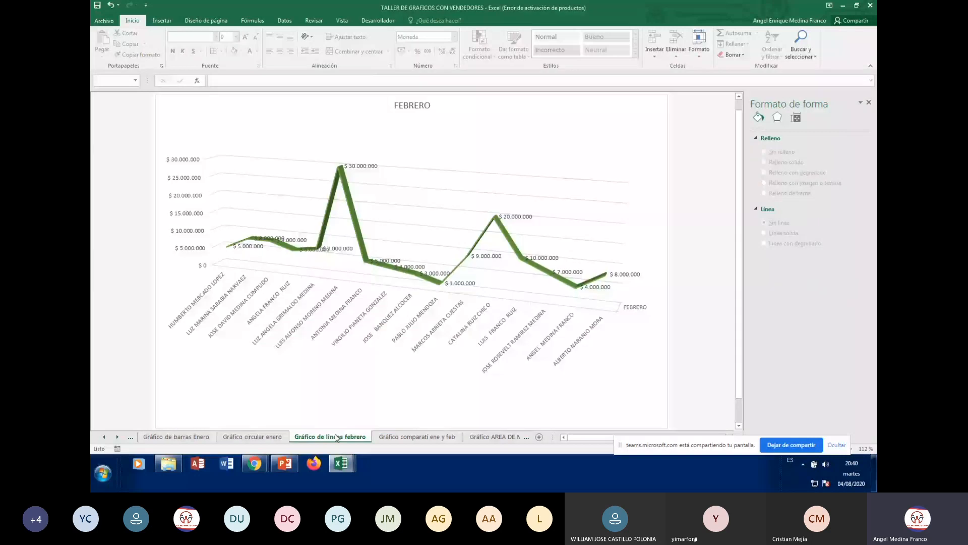
pyautogui.click(504, 437)
pyautogui.click(507, 438)
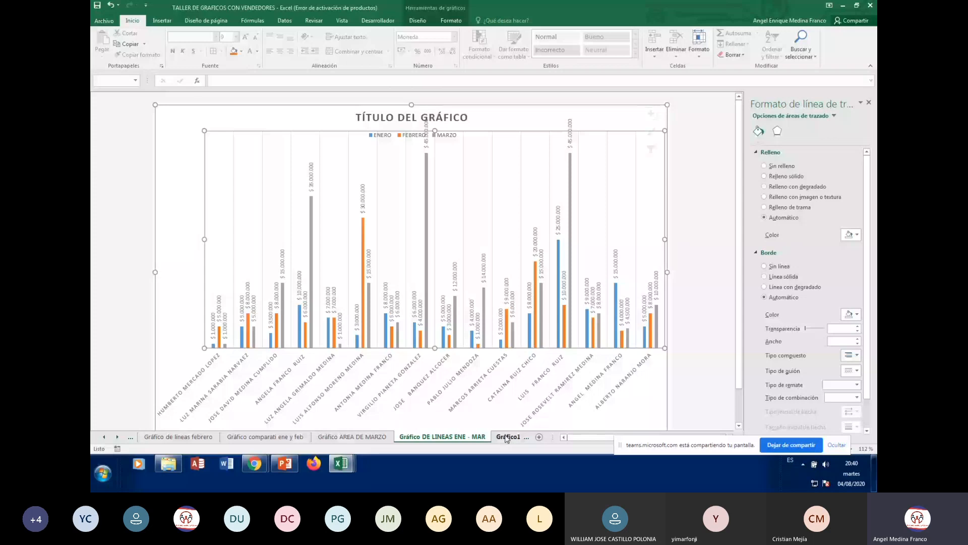
pyautogui.click(506, 438)
pyautogui.click(509, 438)
pyautogui.click(509, 439)
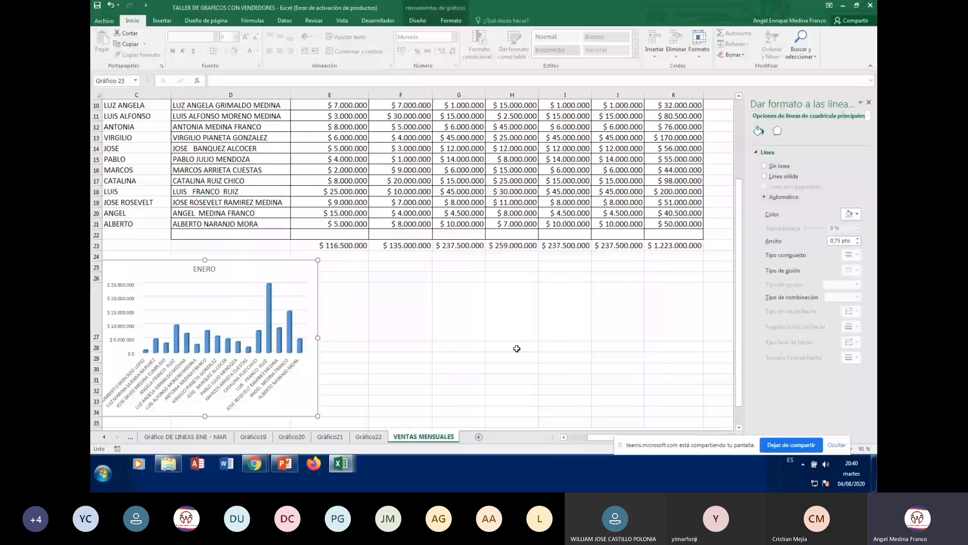
pyautogui.scroll(3, 517, 348)
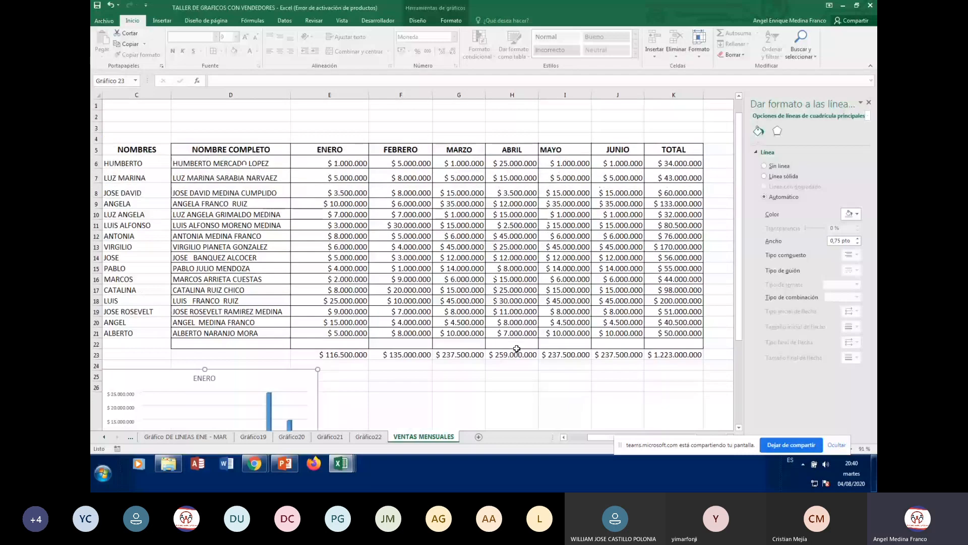
# - Insert a column sparkline in cell L6, beside the TOTAL column, from the first seller's ENERO to JUNIO sales, E6:J6
pyautogui.click(370, 378)
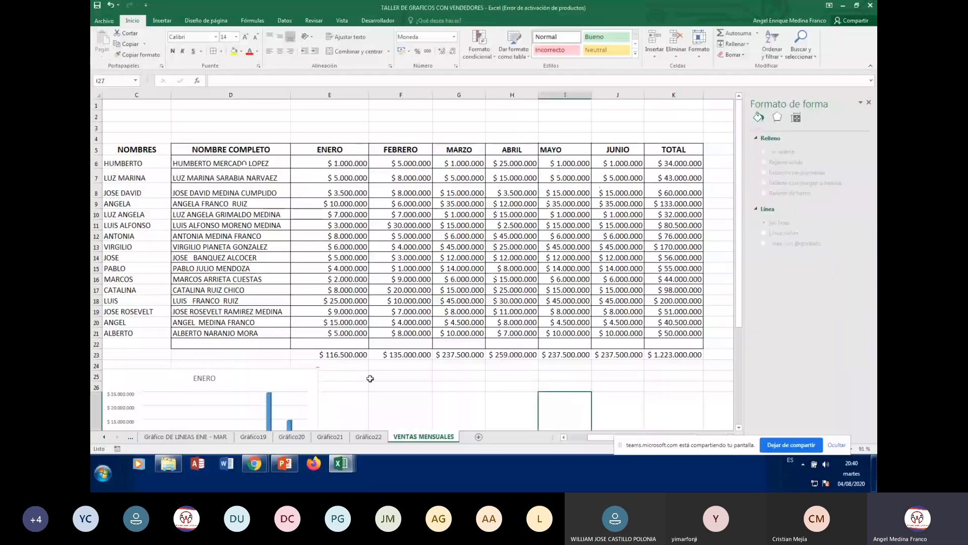
pyautogui.click(720, 285)
pyautogui.press('Right')
pyautogui.press('Right')
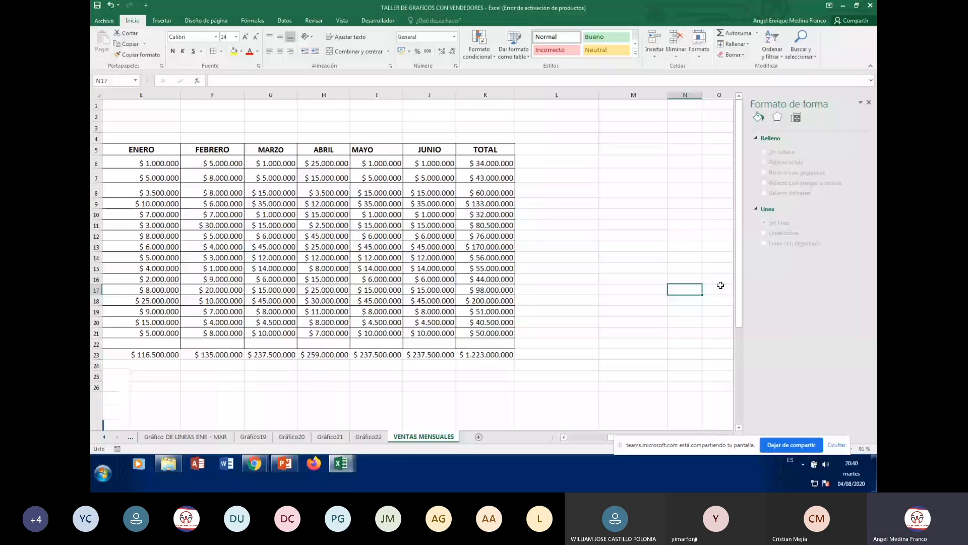
pyautogui.press('Left')
pyautogui.press('Left')
pyautogui.press('Left')
pyautogui.press('Up')
pyautogui.press('Up')
pyautogui.press('Up')
pyautogui.press('Up')
pyautogui.press('Up')
pyautogui.press('Up')
pyautogui.press('Up')
pyautogui.press('Up')
pyautogui.press('Up')
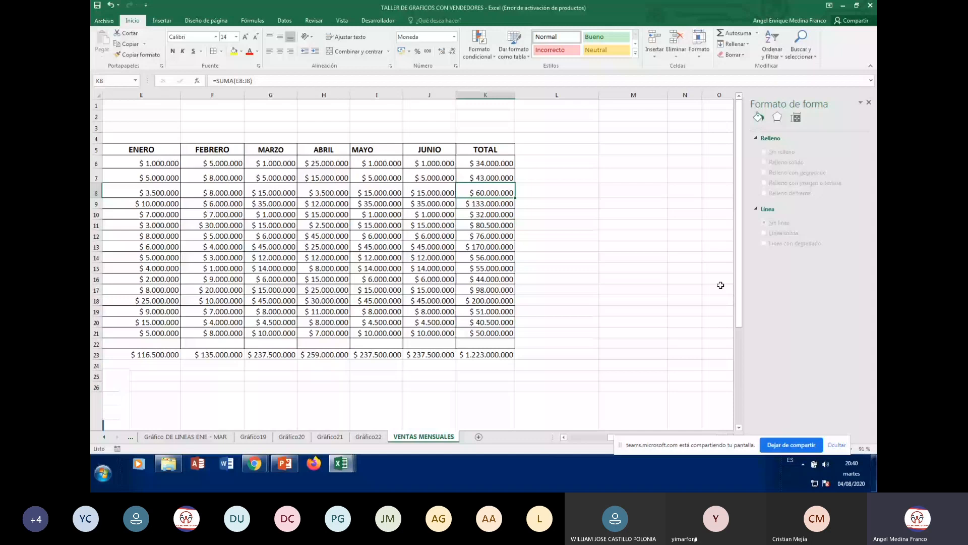
pyautogui.press('Up')
pyautogui.press('Up')
pyautogui.press('Right')
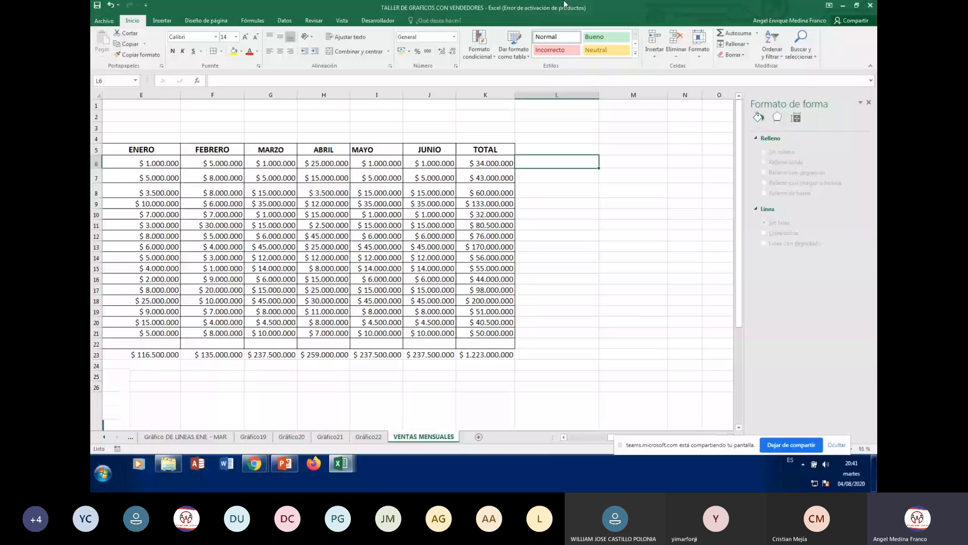
pyautogui.click(161, 21)
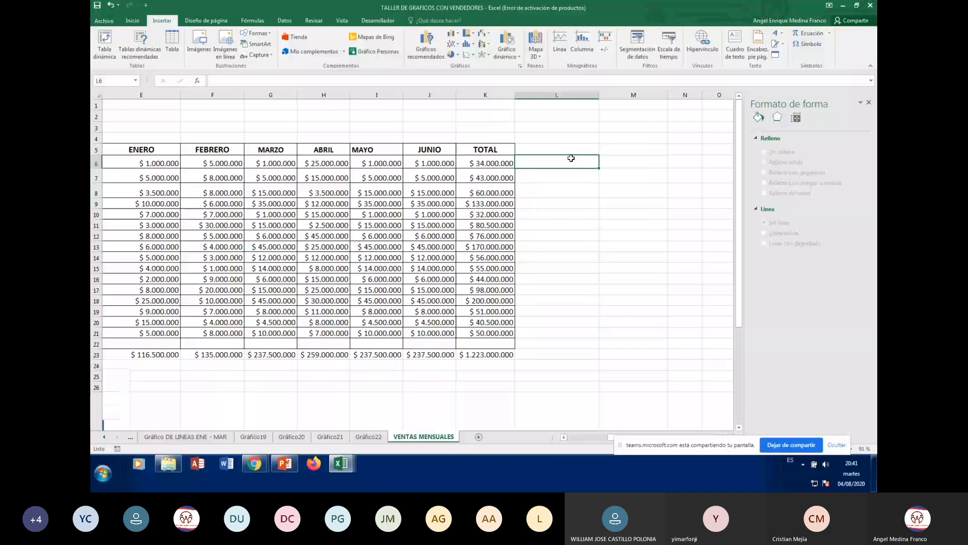
pyautogui.click(582, 42)
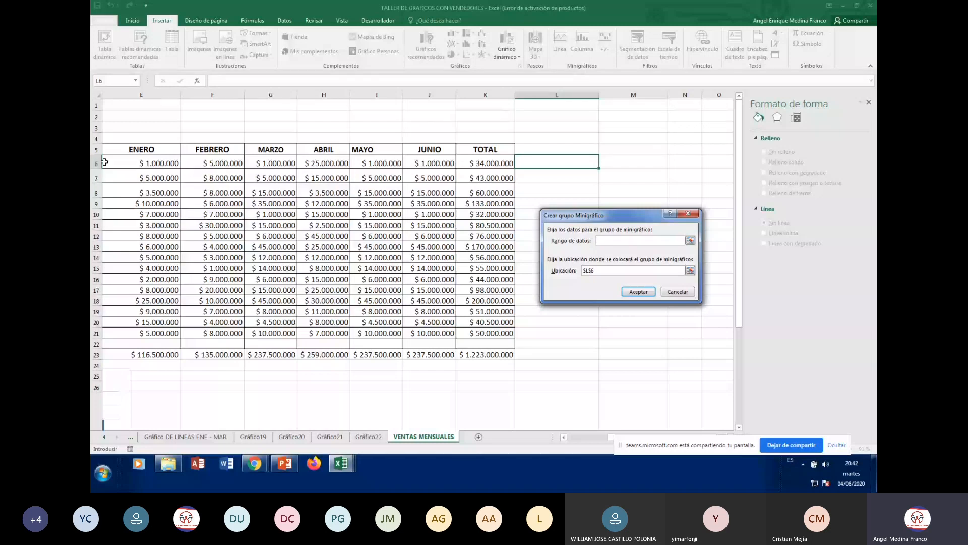
pyautogui.moveTo(105, 162); pyautogui.dragTo(415, 167)
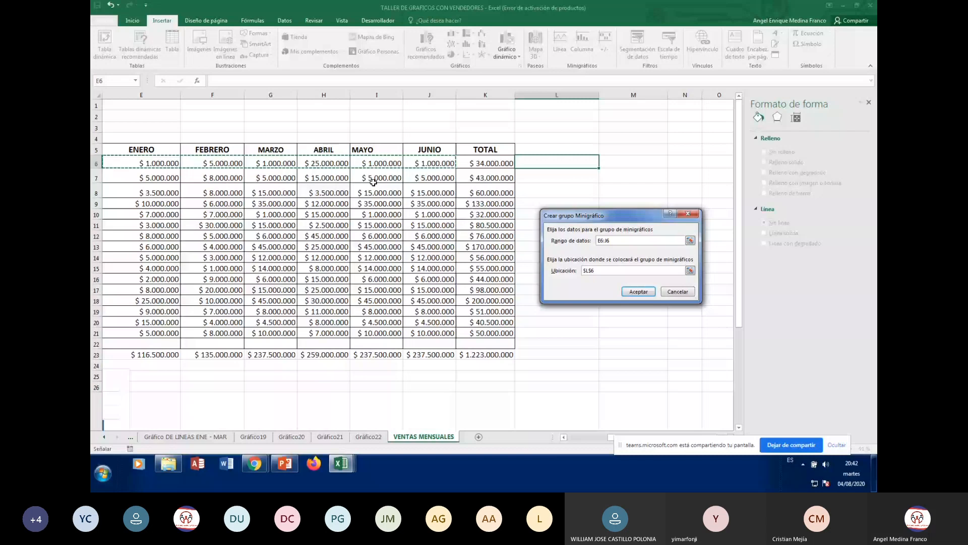
pyautogui.press('Return')
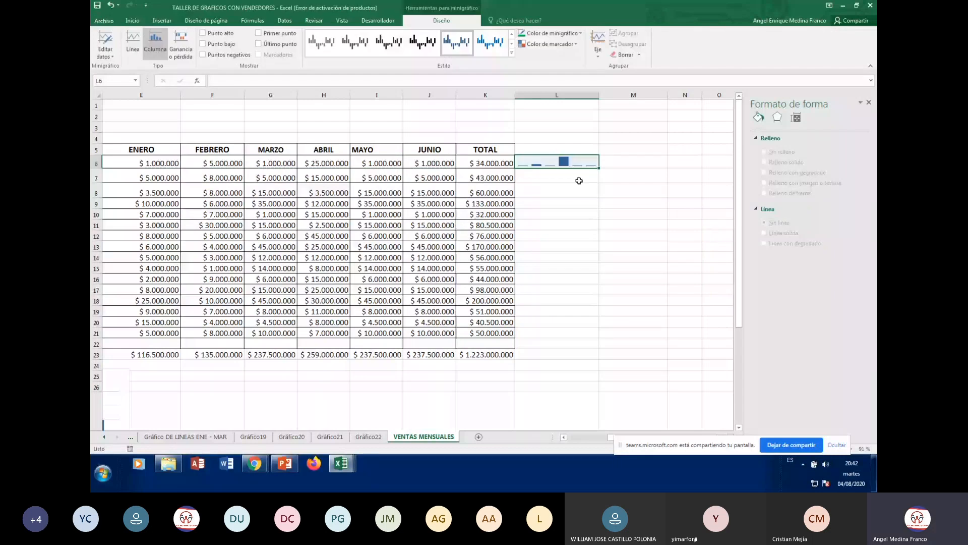
# - Increase the height of row 6 to about three times its size to enlarge the sparkline in L6
pyautogui.click(587, 233)
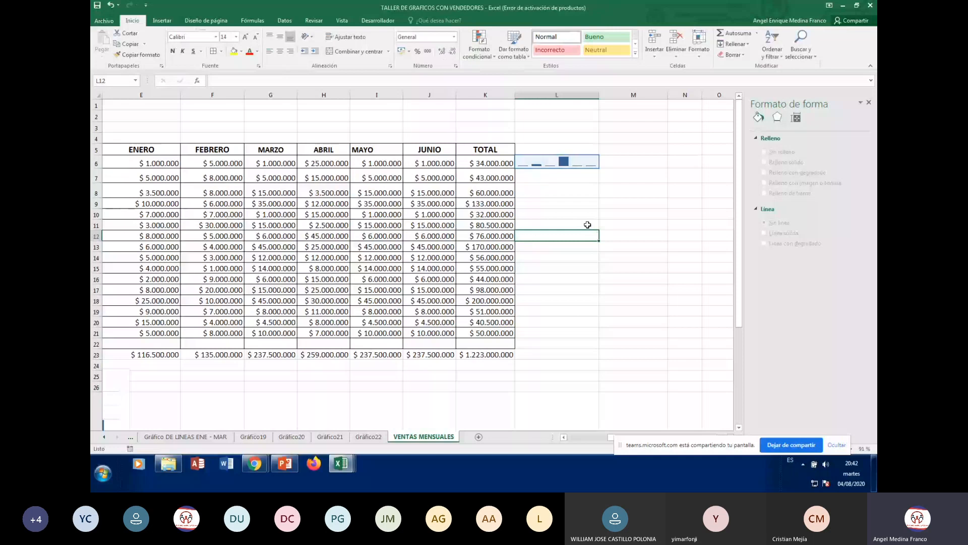
pyautogui.click(549, 160)
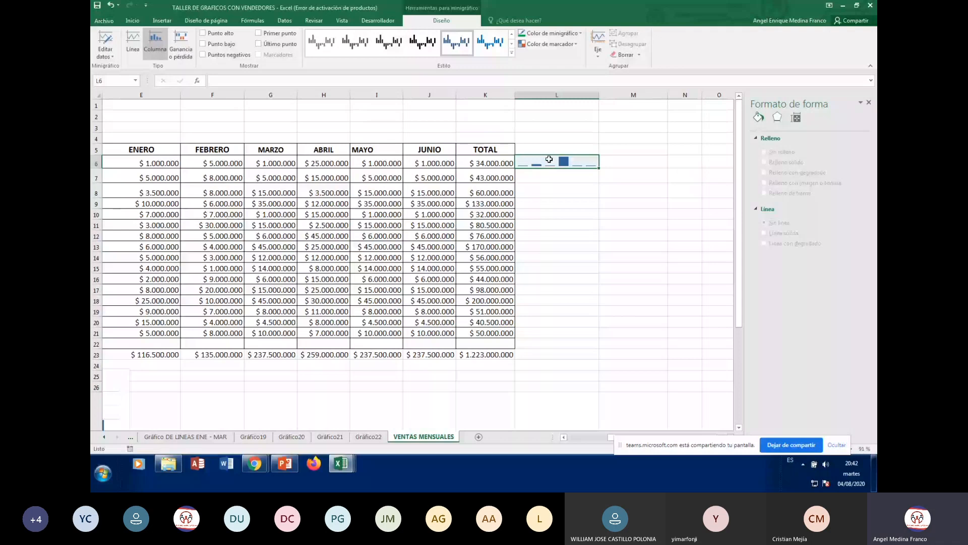
pyautogui.moveTo(96, 170); pyautogui.dragTo(94, 185)
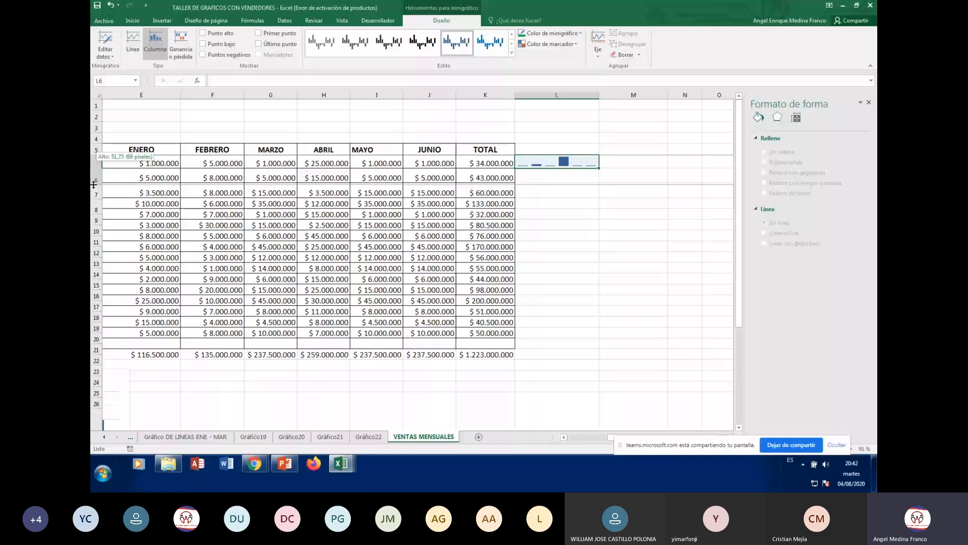
pyautogui.moveTo(94, 185); pyautogui.dragTo(93, 200)
pyautogui.click(133, 188)
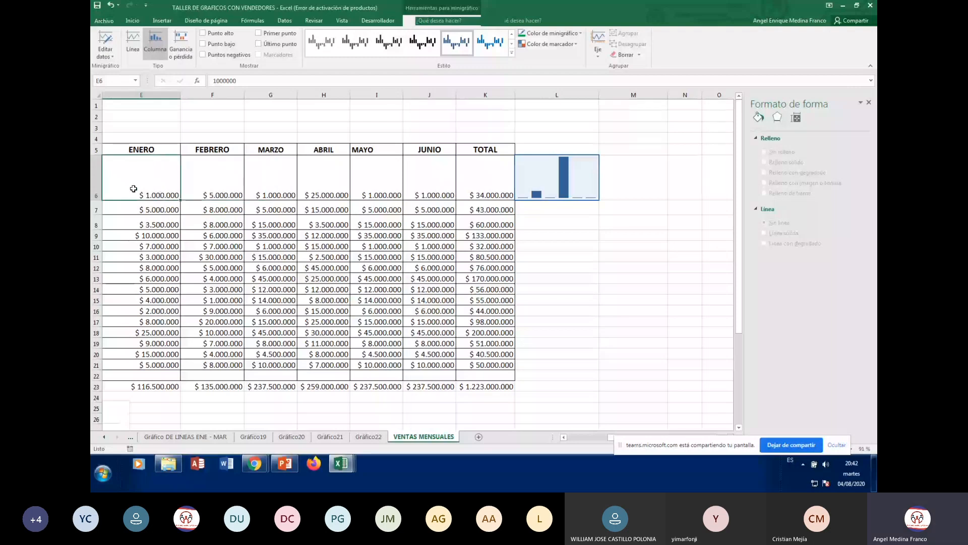
# - Fill the column sparkline from L6 down to L21 for all the sellers
pyautogui.click(556, 178)
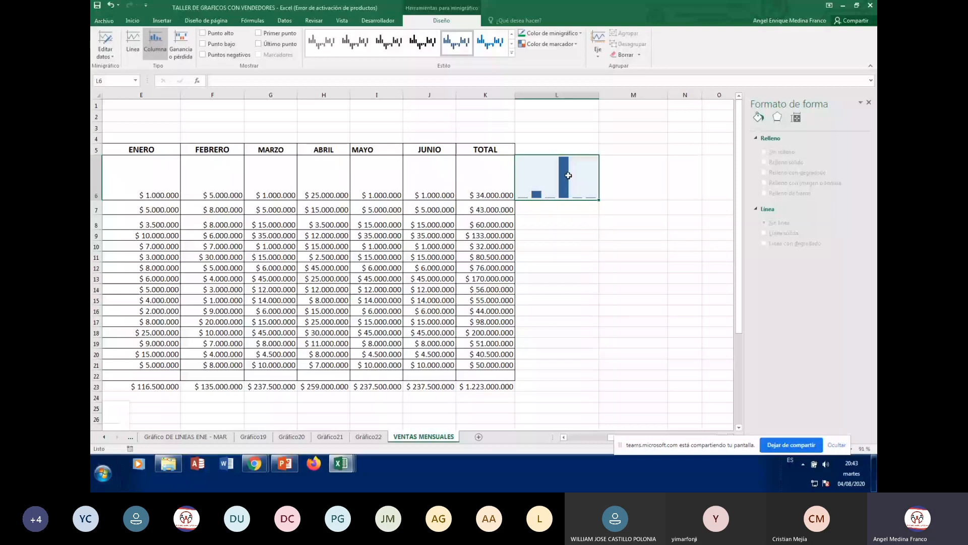
pyautogui.press('Left')
pyautogui.press('Left')
pyautogui.press('Left')
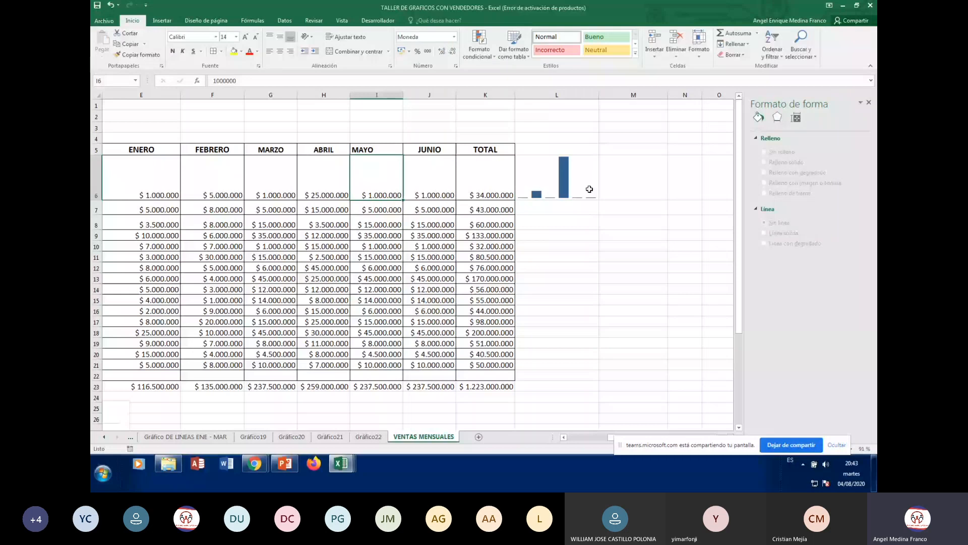
pyautogui.click(589, 189)
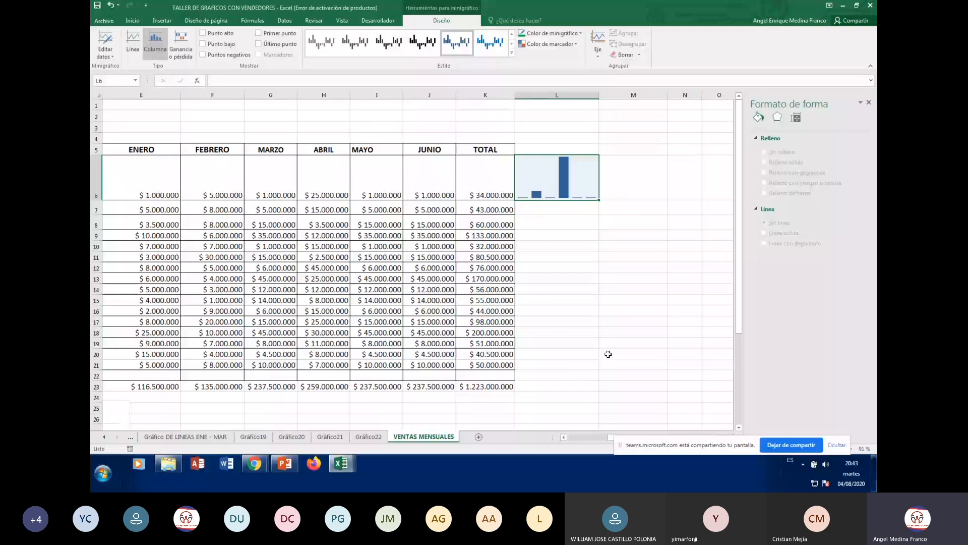
pyautogui.click(577, 191)
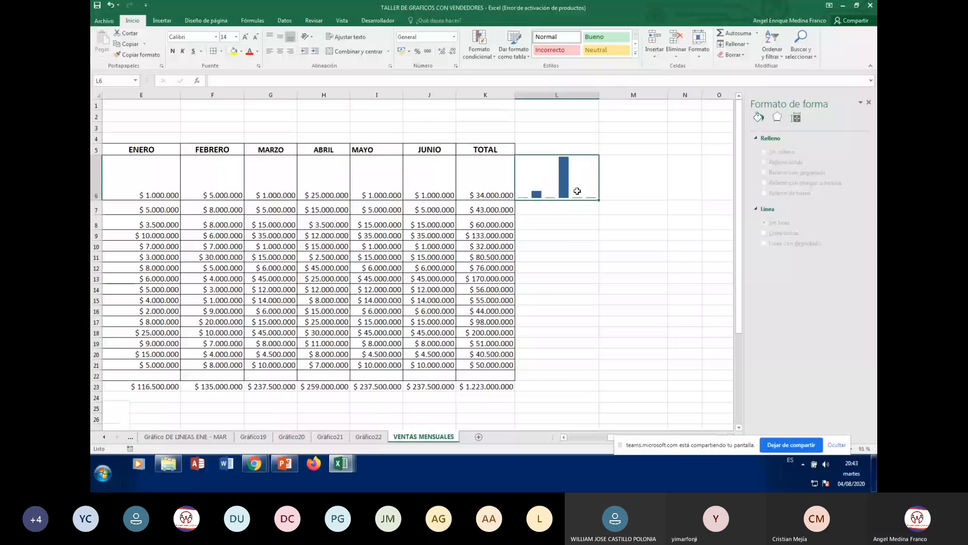
pyautogui.click(602, 200)
pyautogui.moveTo(602, 201); pyautogui.dragTo(599, 213)
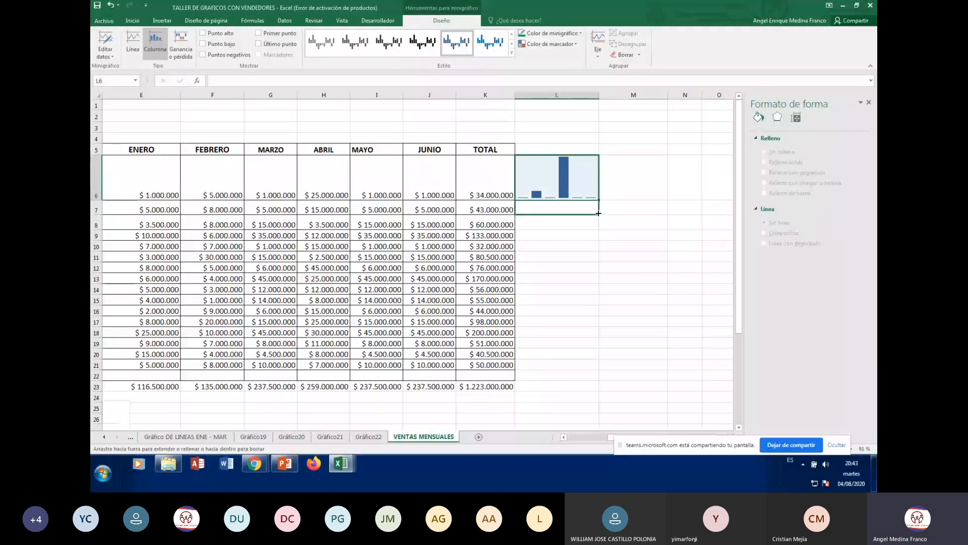
pyautogui.moveTo(598, 213); pyautogui.dragTo(599, 217)
pyautogui.moveTo(599, 217); pyautogui.dragTo(599, 369)
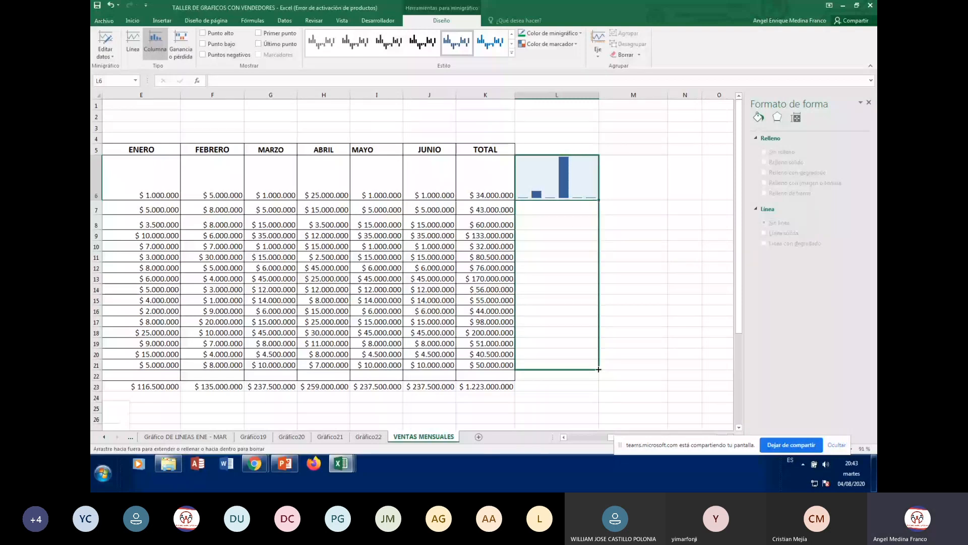
pyautogui.moveTo(598, 369); pyautogui.dragTo(598, 369)
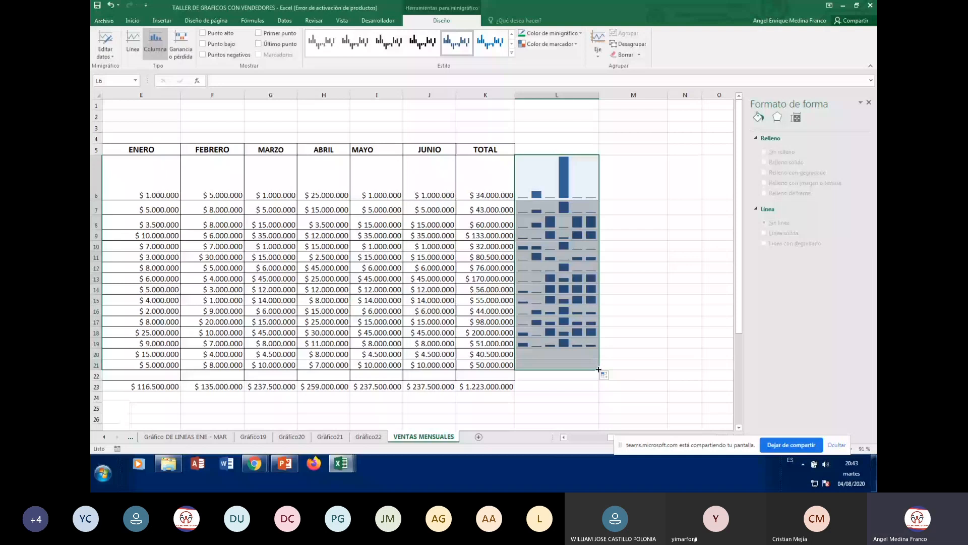
pyautogui.click(580, 335)
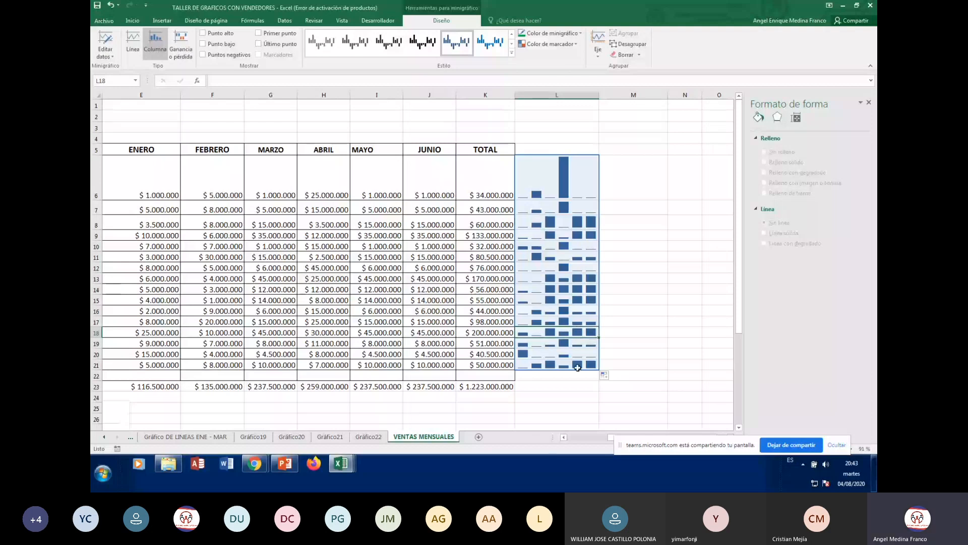
# - Change the sparkline colour of the column sparklines in L6:L21 to green
pyautogui.click(580, 181)
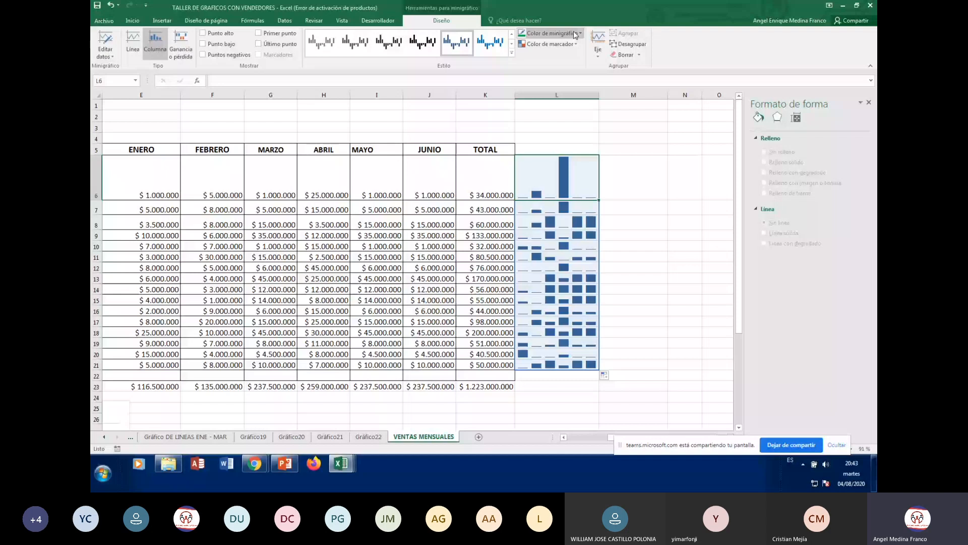
pyautogui.click(576, 35)
pyautogui.click(563, 105)
pyautogui.click(580, 311)
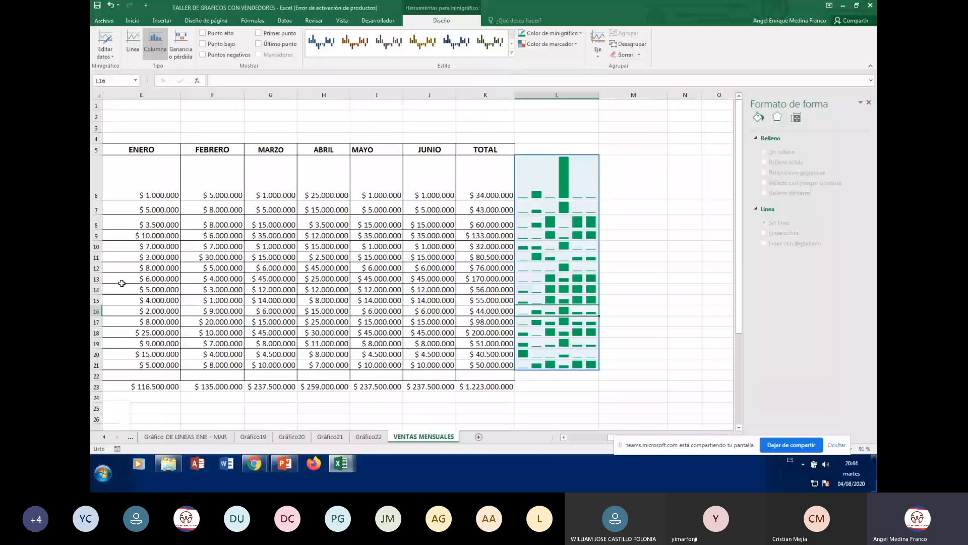
# - Make rows 7, 8 and 9 roughly two to three times taller to enlarge their column sparklines
pyautogui.moveTo(97, 215); pyautogui.dragTo(97, 241)
pyautogui.moveTo(96, 251); pyautogui.dragTo(99, 272)
pyautogui.moveTo(97, 283); pyautogui.dragTo(98, 301)
pyautogui.click(594, 297)
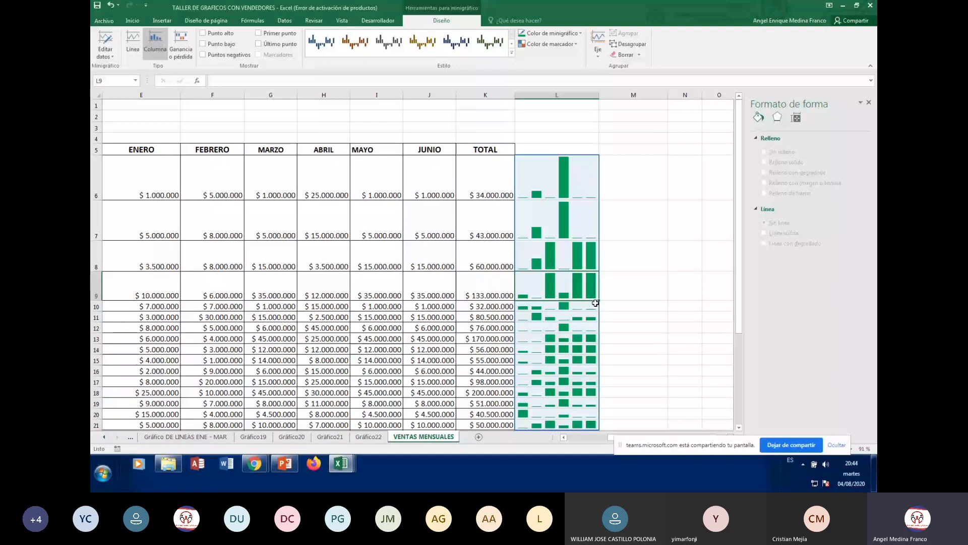
pyautogui.click(678, 295)
pyautogui.scroll(-3, 678, 295)
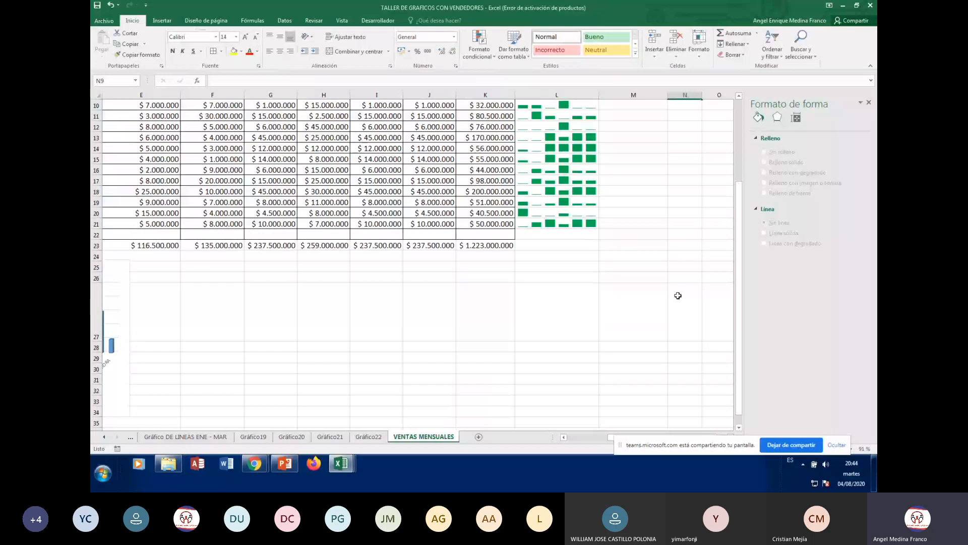
pyautogui.scroll(3, 677, 295)
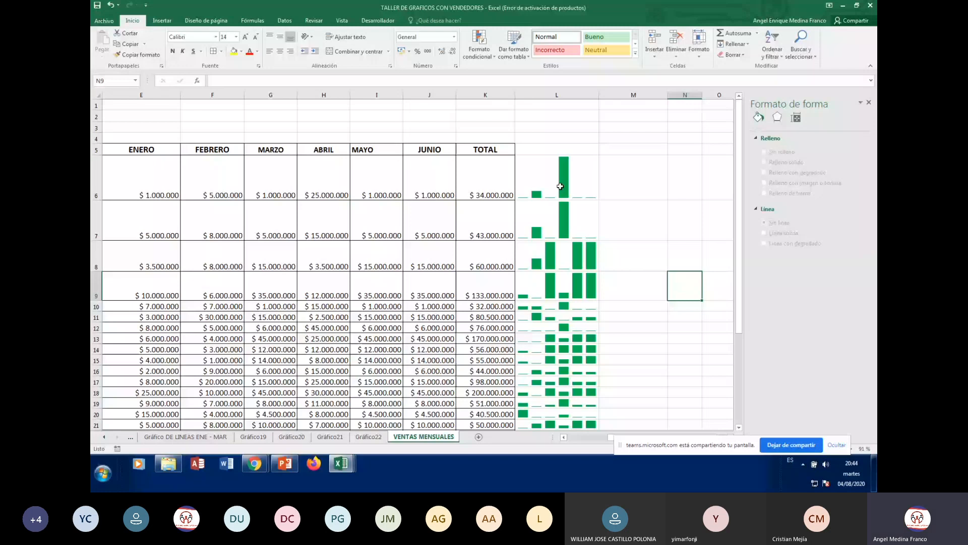
pyautogui.click(626, 177)
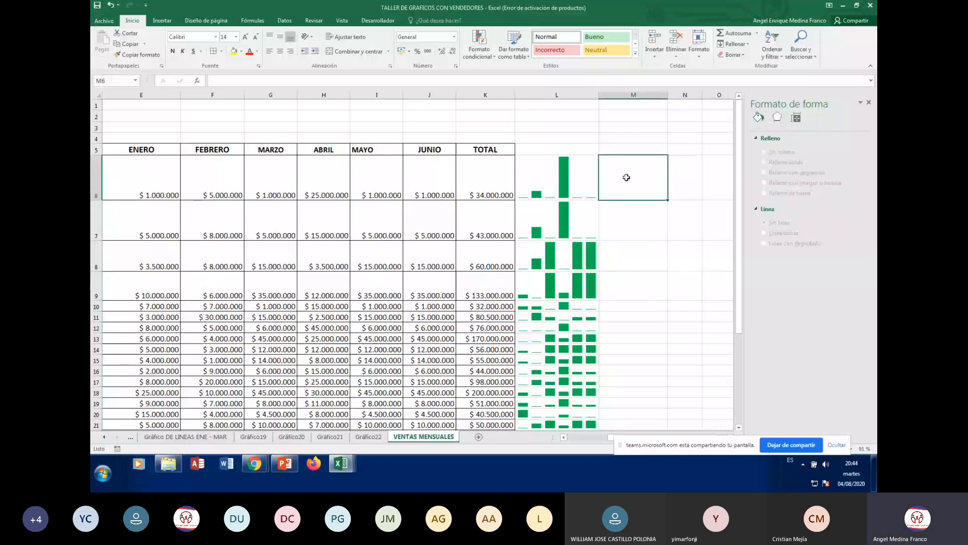
pyautogui.scroll(-1, 560, 43)
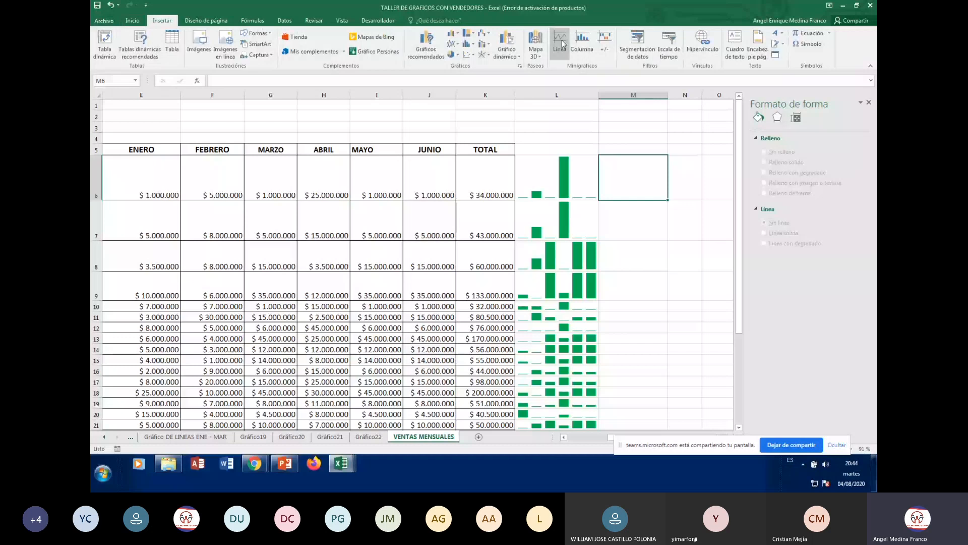
pyautogui.click(561, 44)
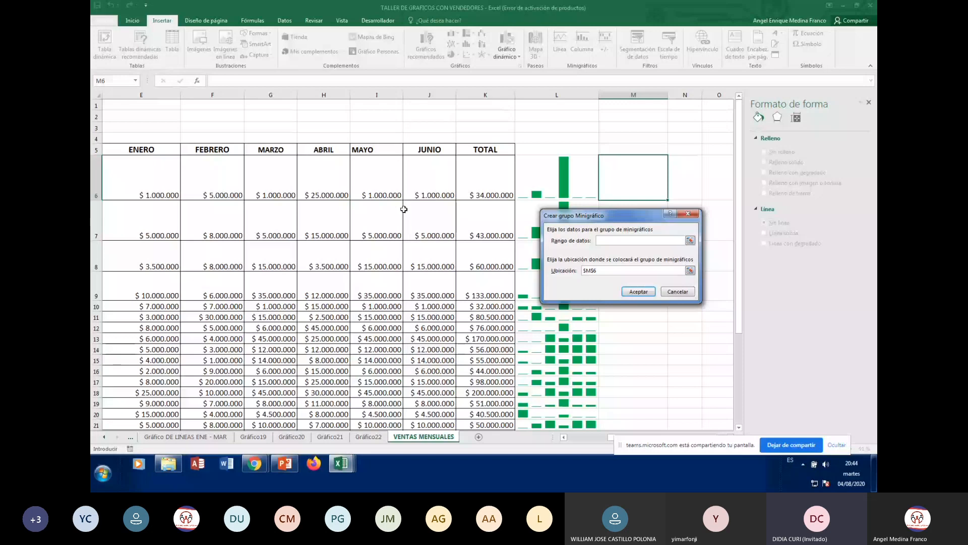
pyautogui.click(677, 291)
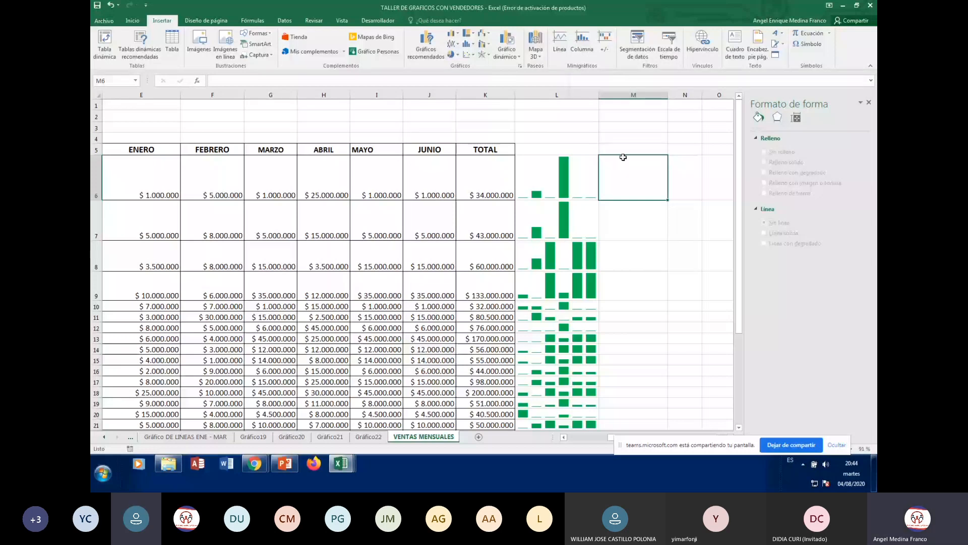
pyautogui.click(605, 51)
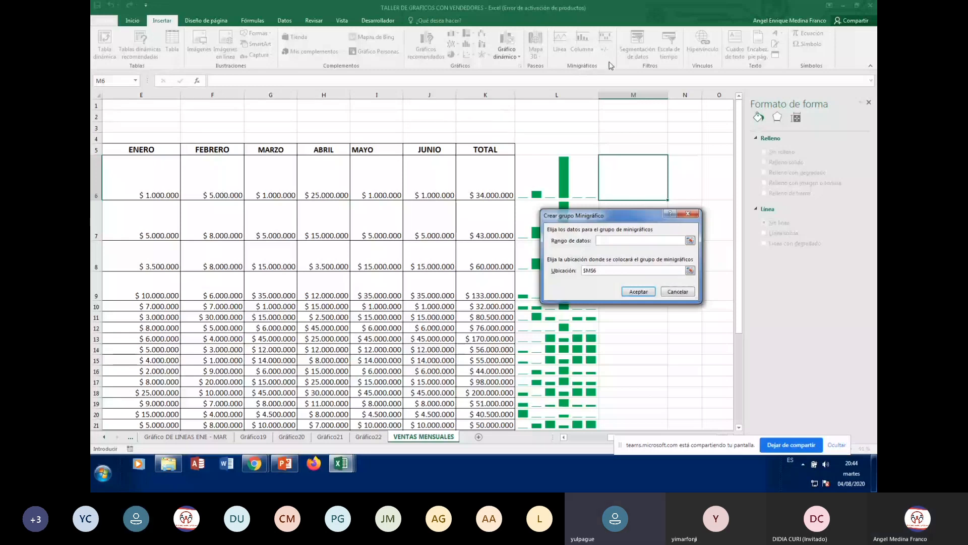
pyautogui.press('Escape')
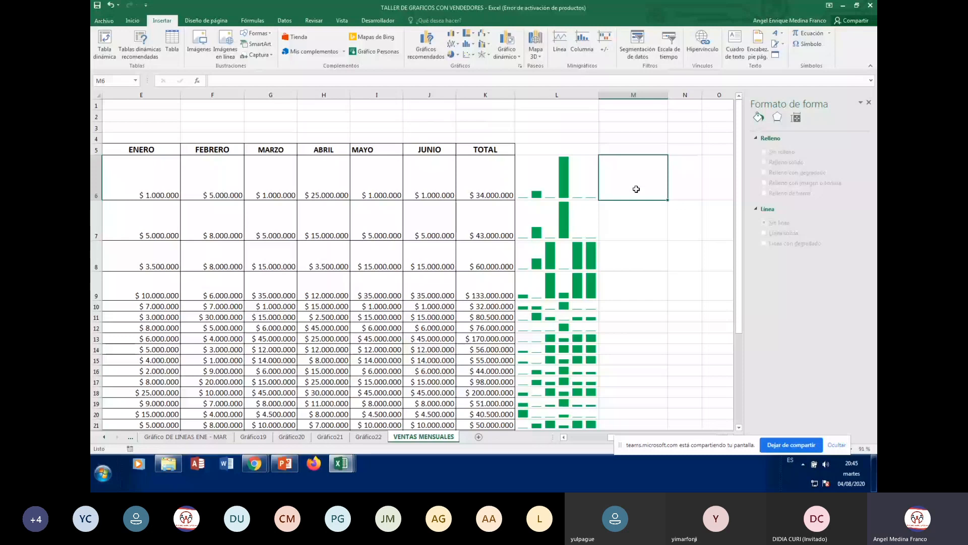
# - Insert a line sparkline in M6 based on the first seller's January to June sales, E6:J6
pyautogui.hotkey('alt', 'b')
pyautogui.press('s')
pyautogui.press('o')
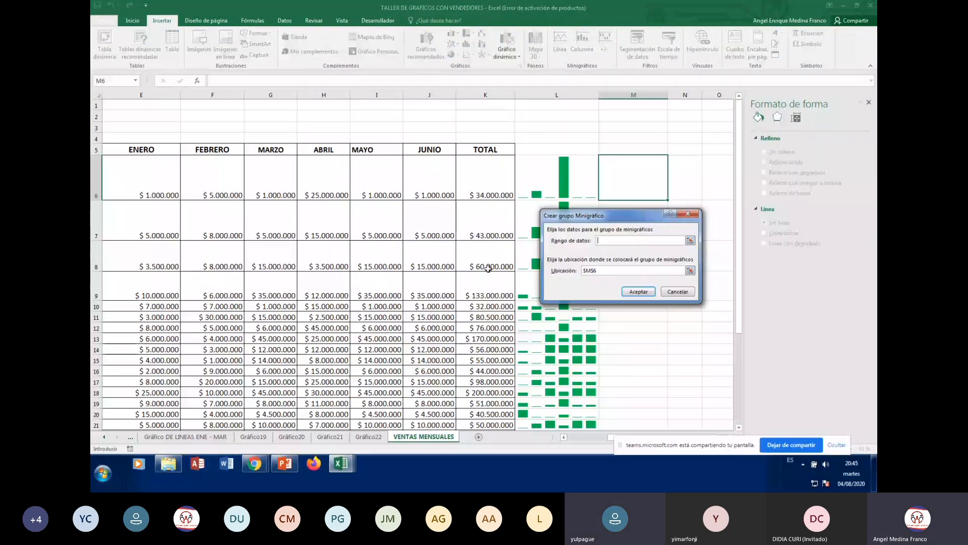
pyautogui.moveTo(146, 184); pyautogui.dragTo(432, 200)
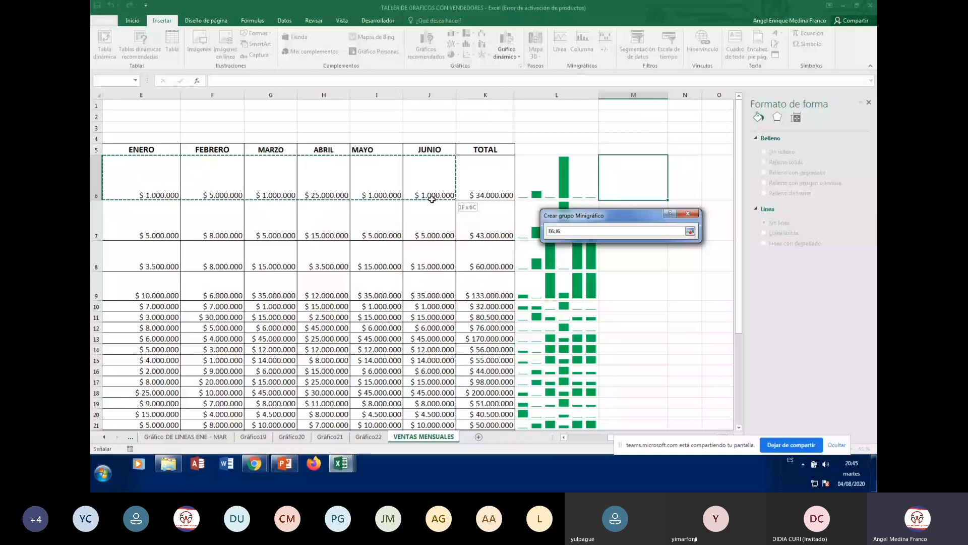
pyautogui.moveTo(432, 200); pyautogui.dragTo(431, 199)
pyautogui.click(644, 292)
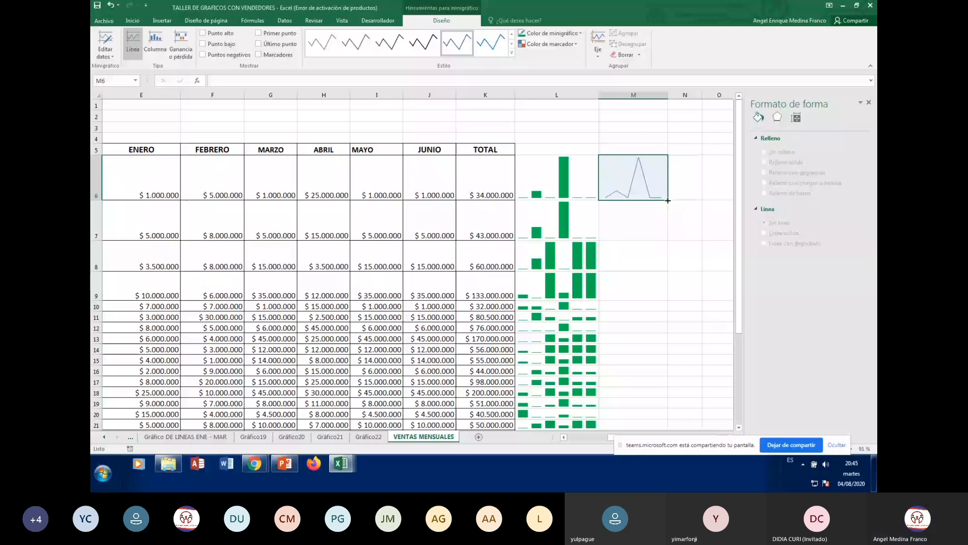
# - Fill the line sparkline from M6 down to M21 for all the sellers and check the resulting lines
pyautogui.moveTo(668, 200); pyautogui.dragTo(653, 284)
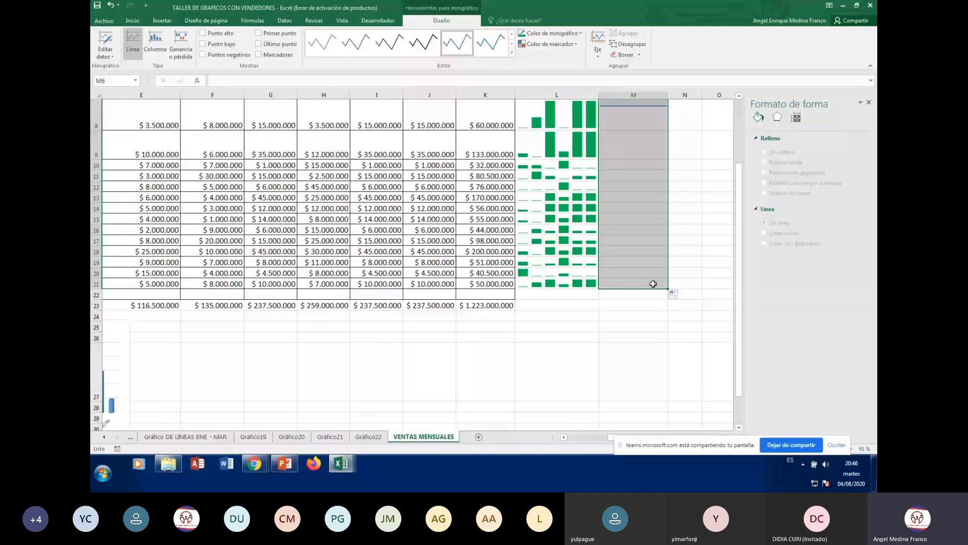
pyautogui.scroll(2, 653, 283)
pyautogui.click(647, 258)
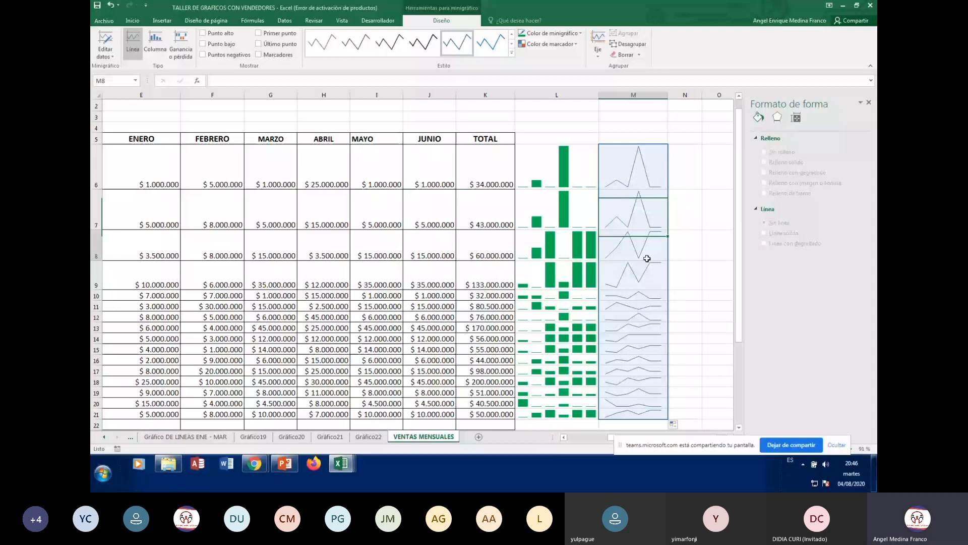
pyautogui.click(647, 403)
pyautogui.scroll(-1, 716, 333)
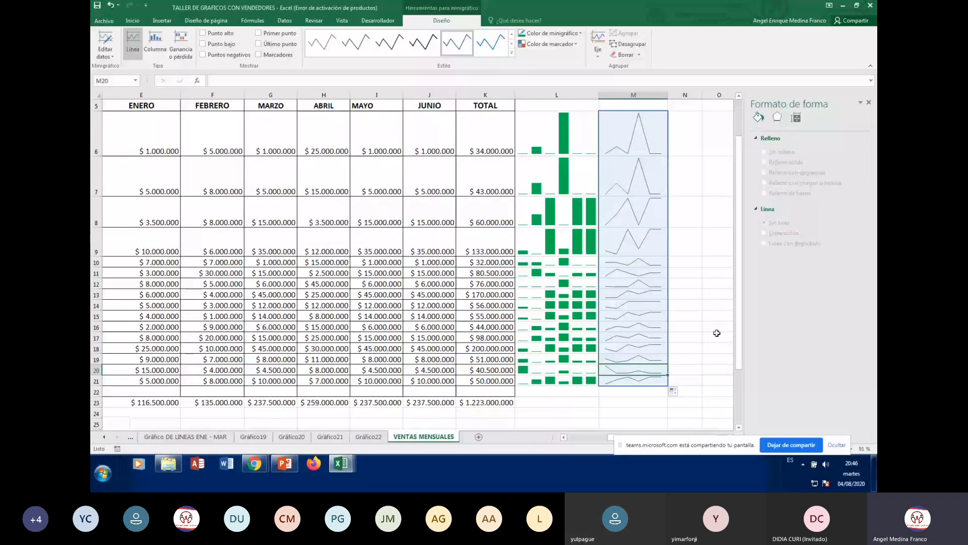
pyautogui.click(717, 283)
pyautogui.click(634, 136)
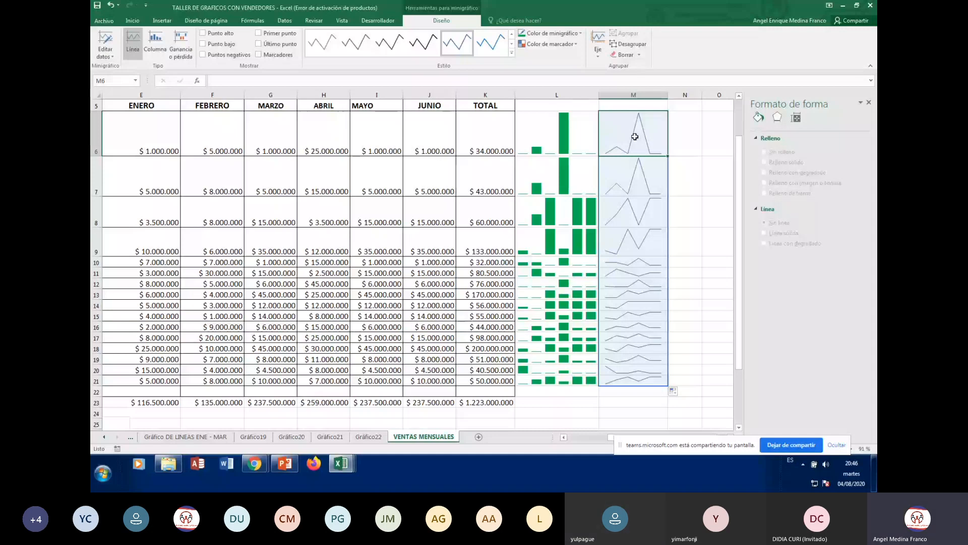
pyautogui.click(685, 284)
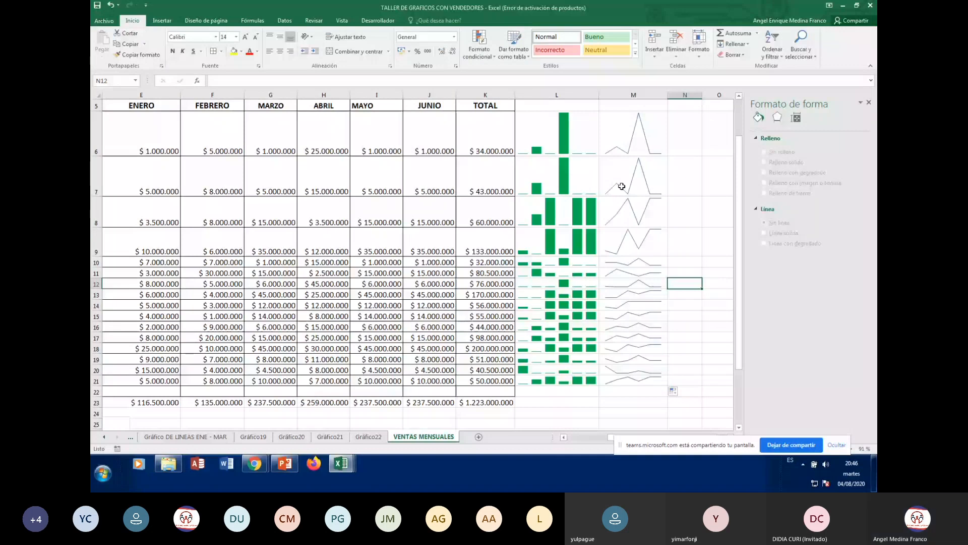
# - Delete the entire column M that holds the line sparklines, keeping the column sparklines in L
pyautogui.rightClick(627, 175)
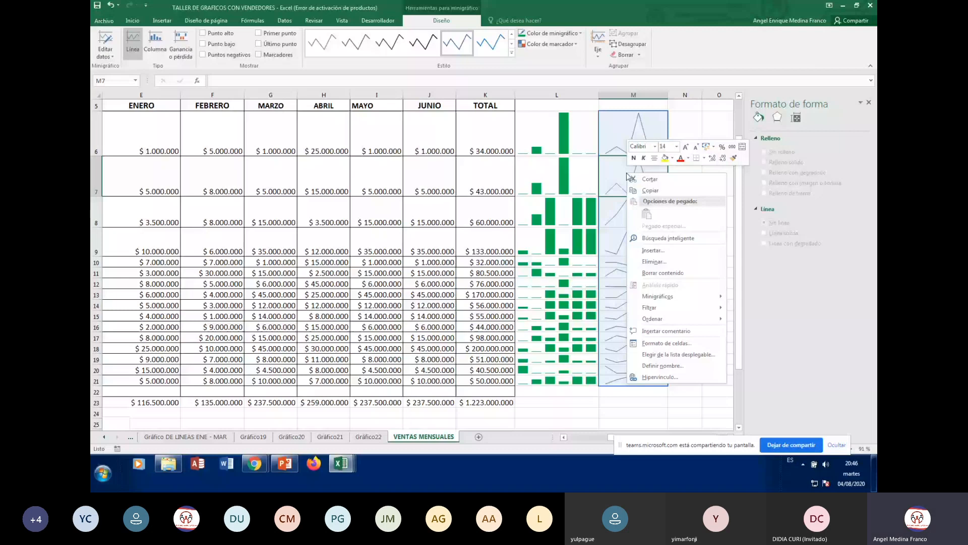
pyautogui.click(654, 261)
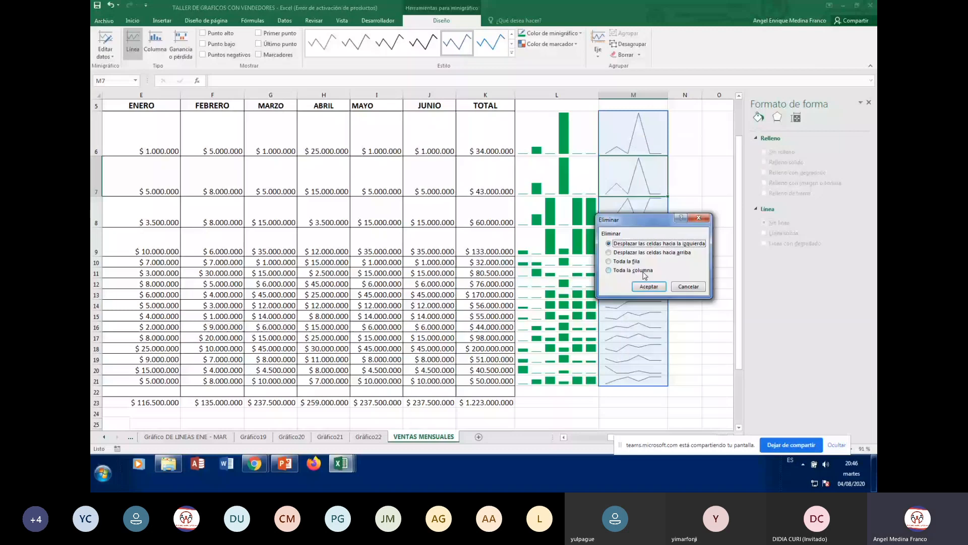
pyautogui.click(609, 270)
pyautogui.click(649, 286)
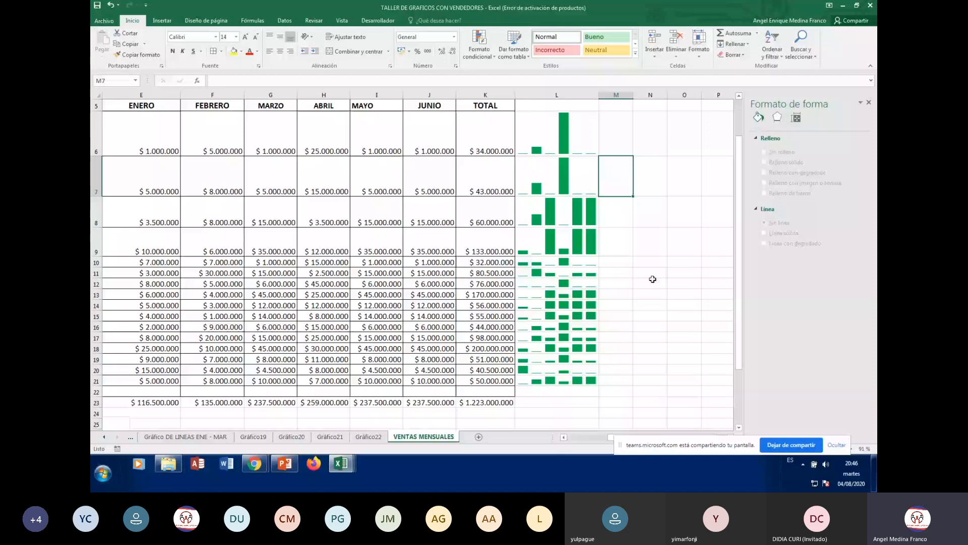
pyautogui.click(653, 280)
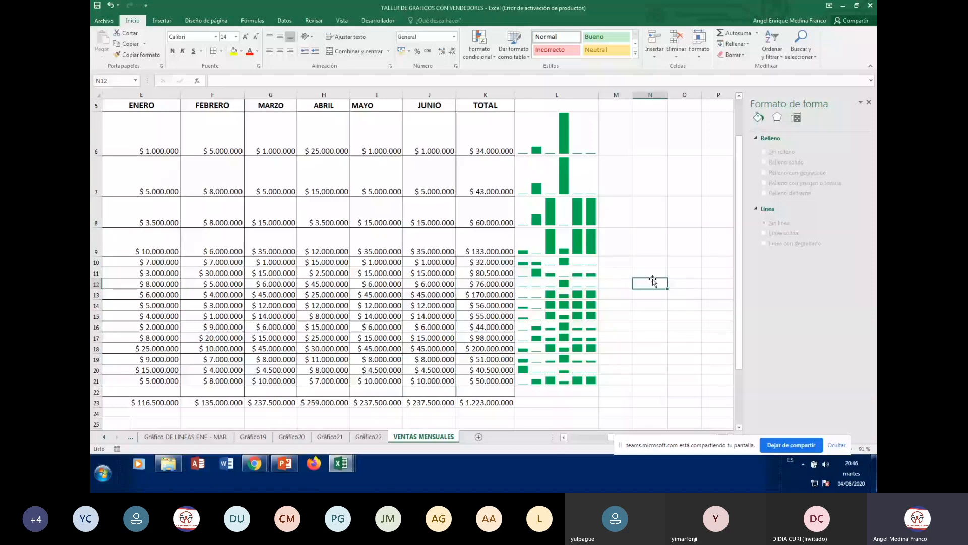
pyautogui.click(556, 212)
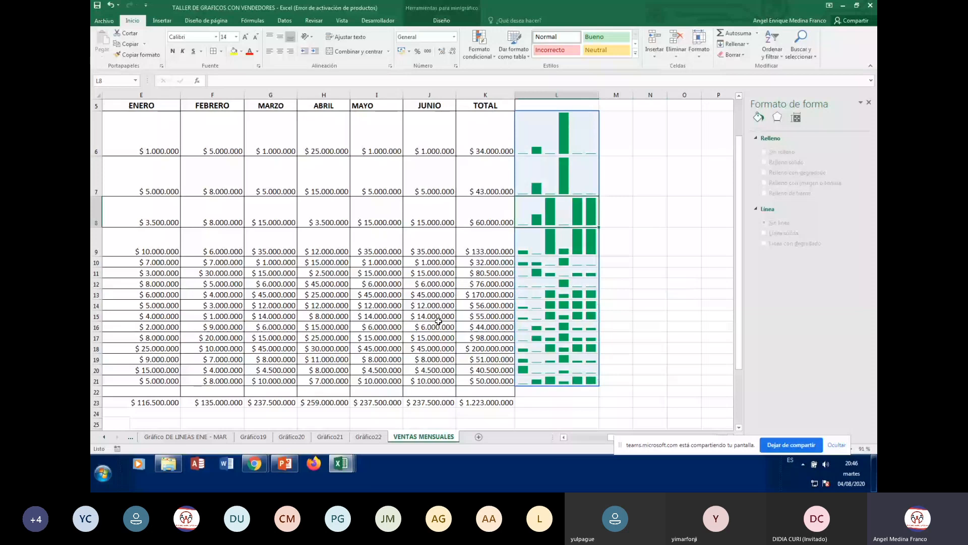
# - Switch to the Libro1 workbook and clear B5:B8 and the CARACTER formula in D5 on Hoja2
pyautogui.click(348, 483)
pyautogui.click(346, 465)
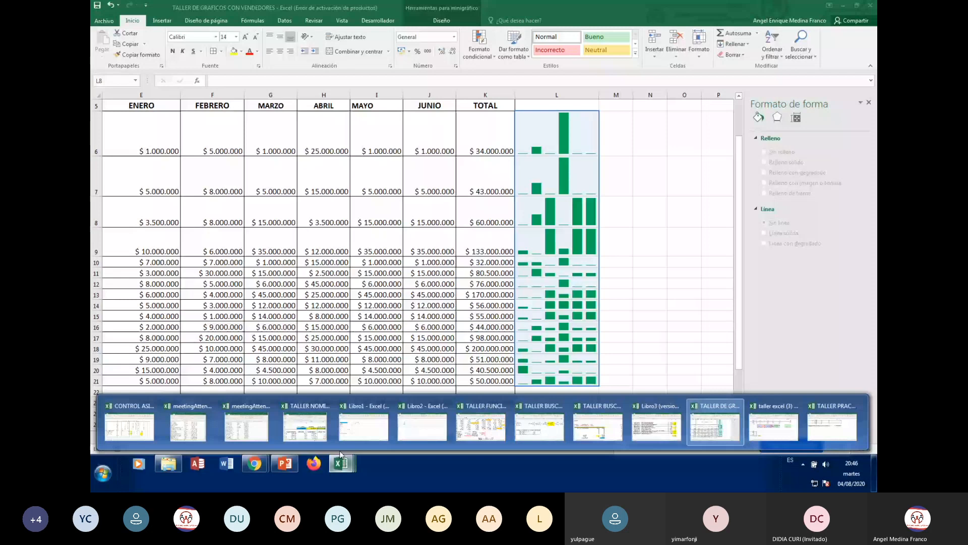
pyautogui.click(343, 426)
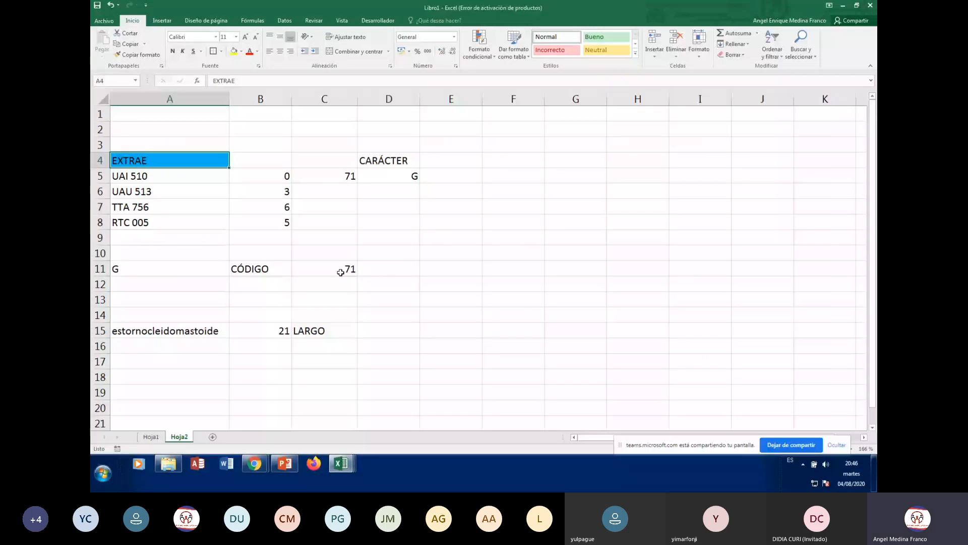
pyautogui.moveTo(272, 176); pyautogui.dragTo(284, 222)
pyautogui.press('Delete')
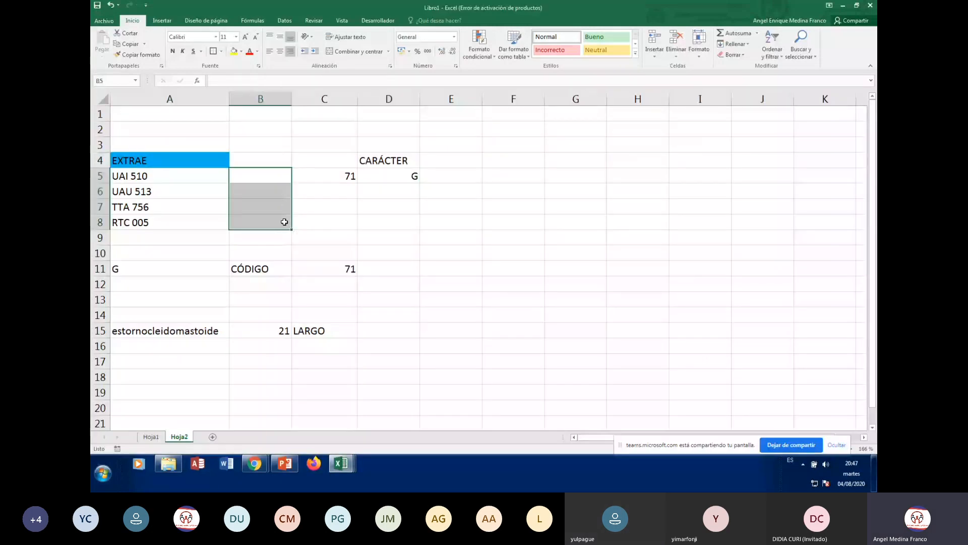
pyautogui.click(413, 176)
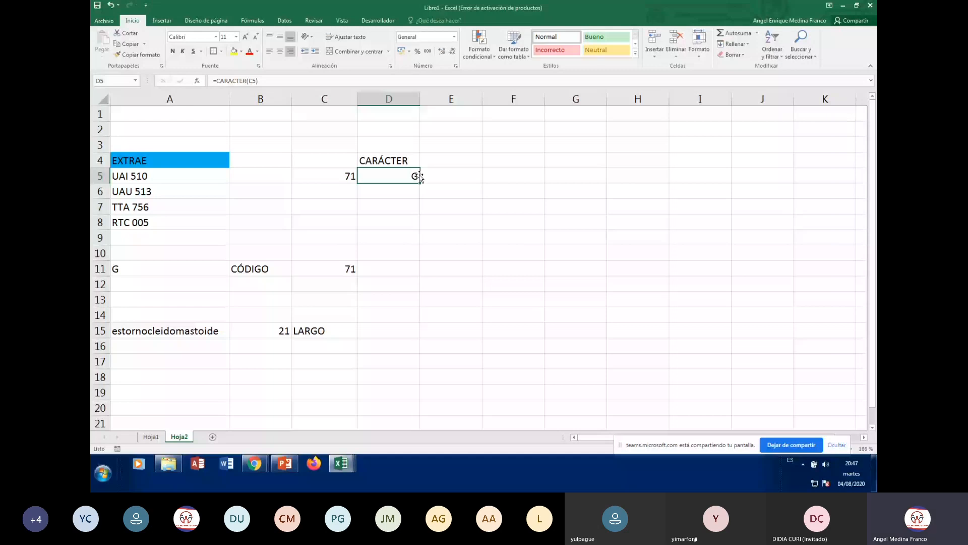
pyautogui.press('Delete')
# - Examine the letter-and-number codes in A5:A8 under the EXTRAE heading to see which characters to extract
pyautogui.click(188, 269)
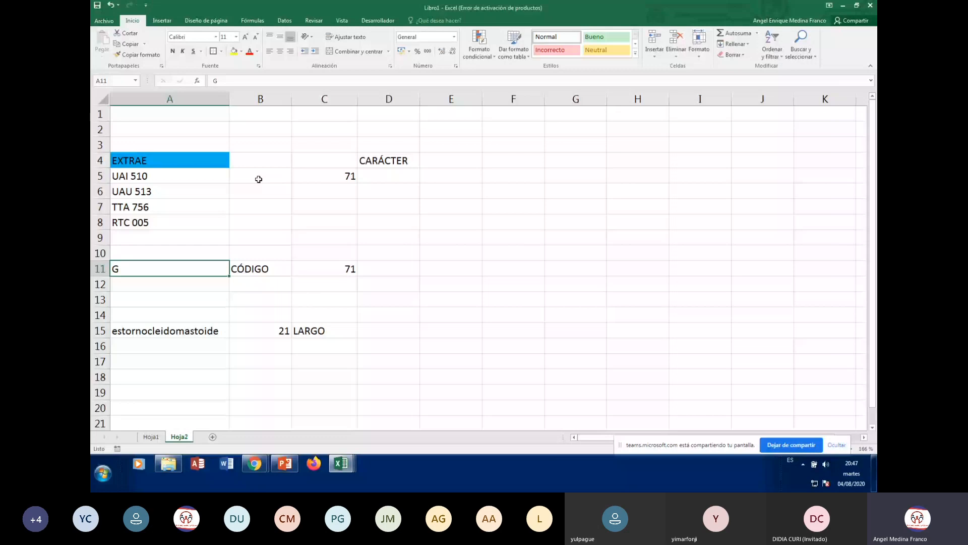
pyautogui.click(170, 165)
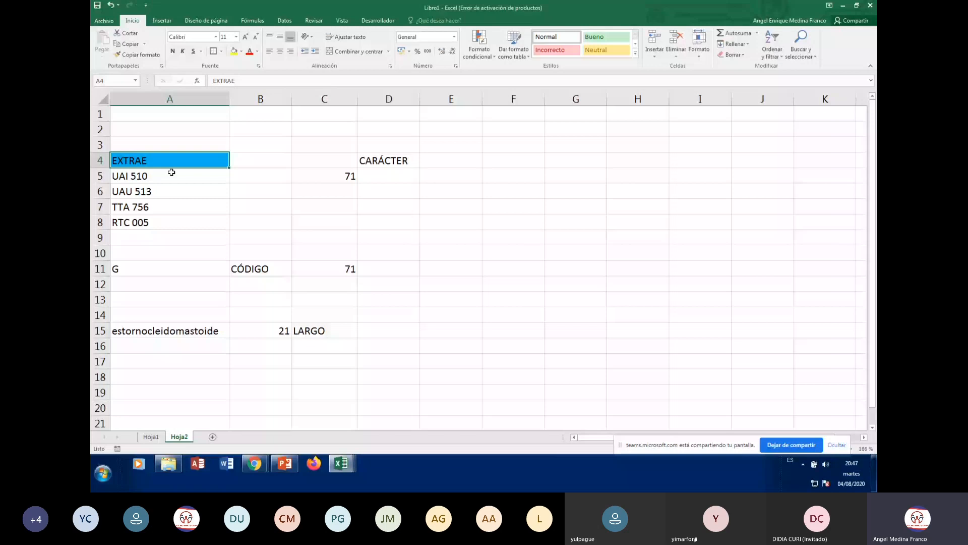
pyautogui.click(138, 179)
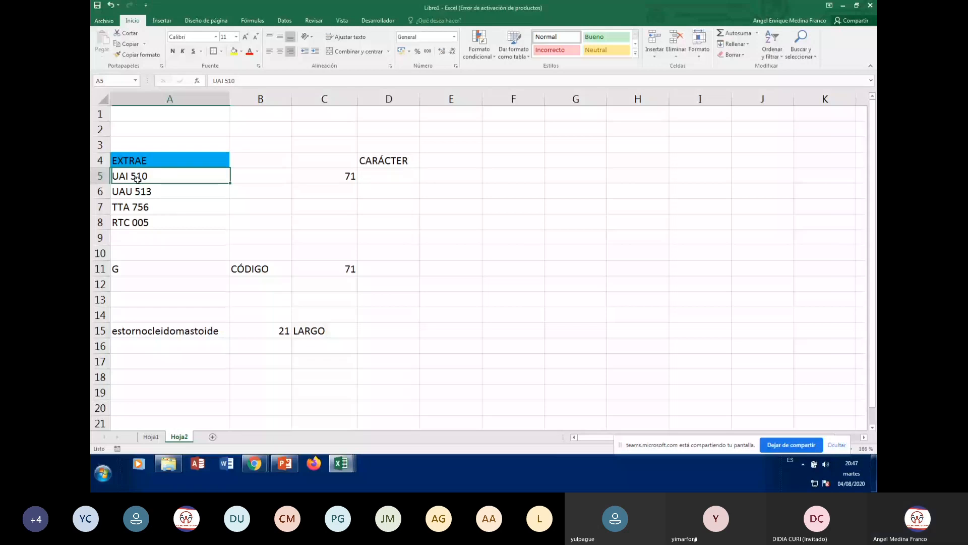
pyautogui.click(143, 224)
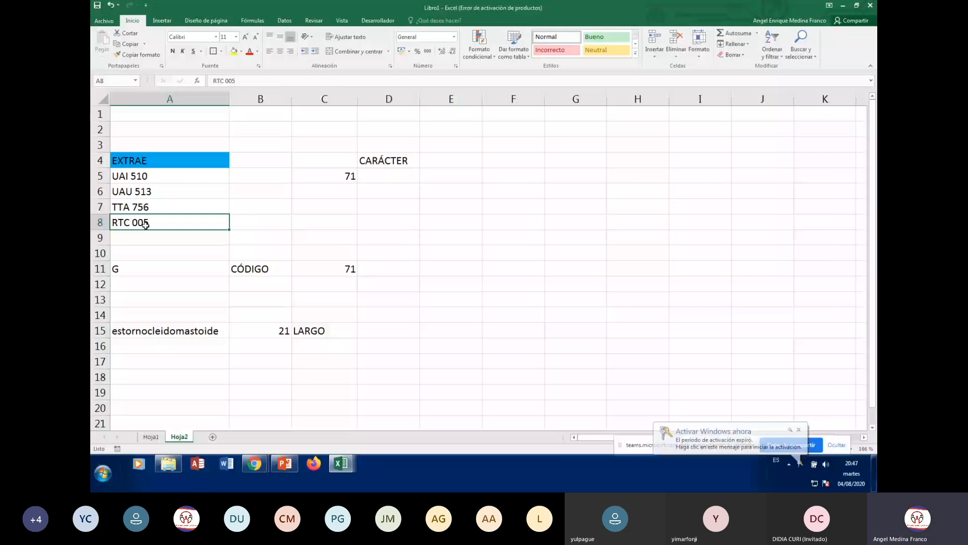
pyautogui.click(260, 177)
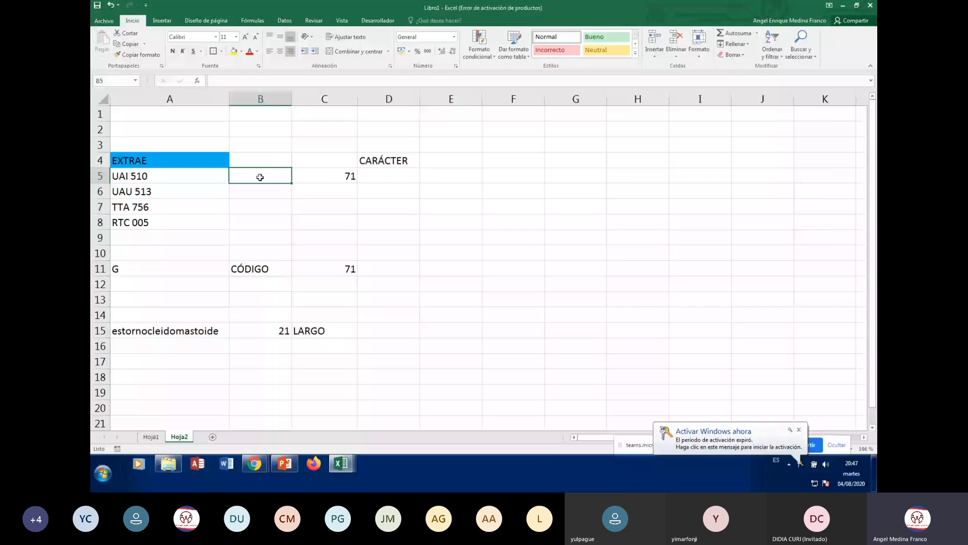
pyautogui.click(166, 176)
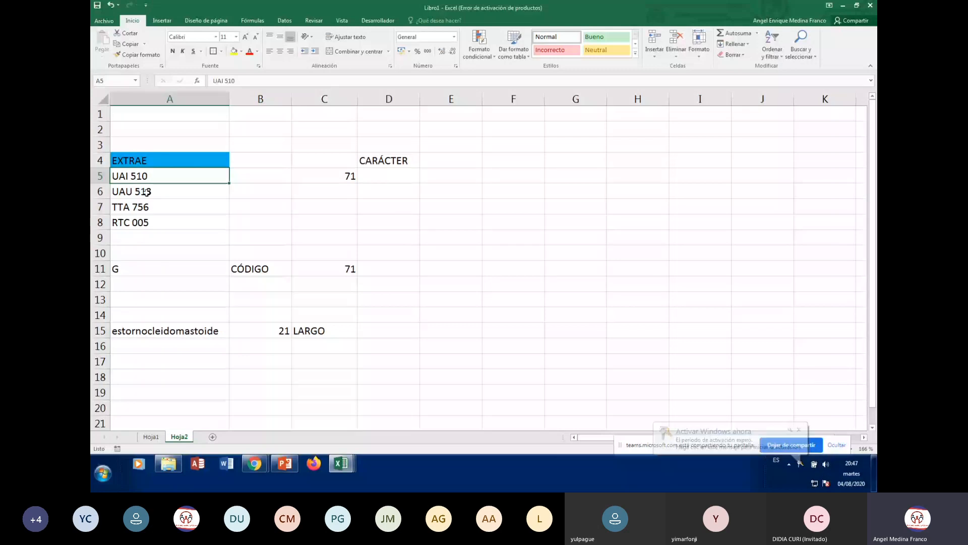
pyautogui.click(144, 194)
pyautogui.click(149, 221)
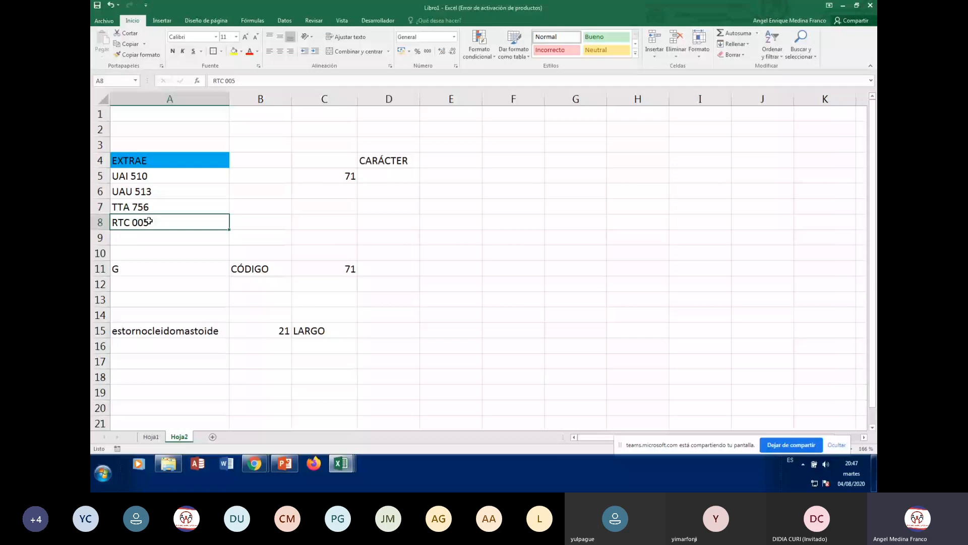
pyautogui.click(157, 195)
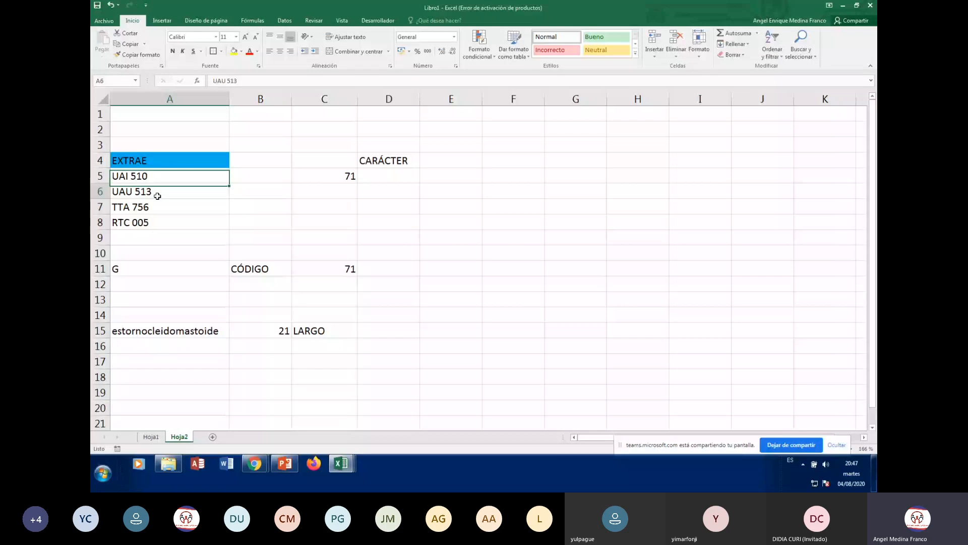
pyautogui.click(160, 209)
pyautogui.click(164, 227)
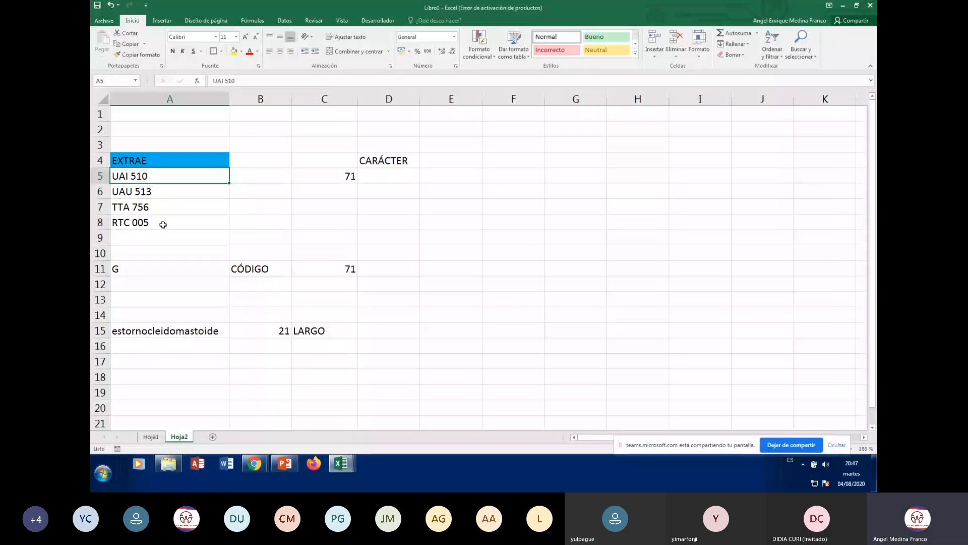
pyautogui.click(162, 179)
# - Start an EXTRAE formula in B5 that takes the code in A5 as its text argument
pyautogui.click(249, 175)
pyautogui.write('=')
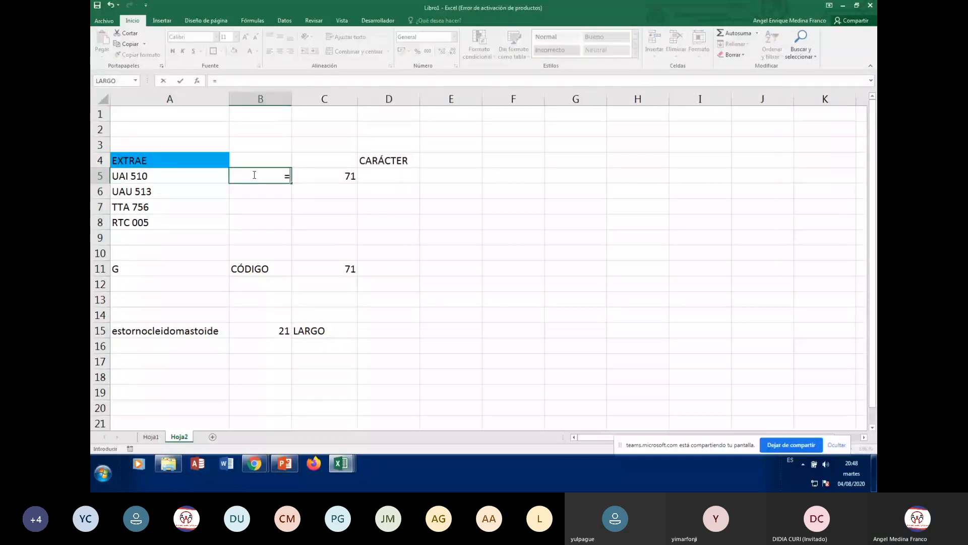
pyautogui.write('E')
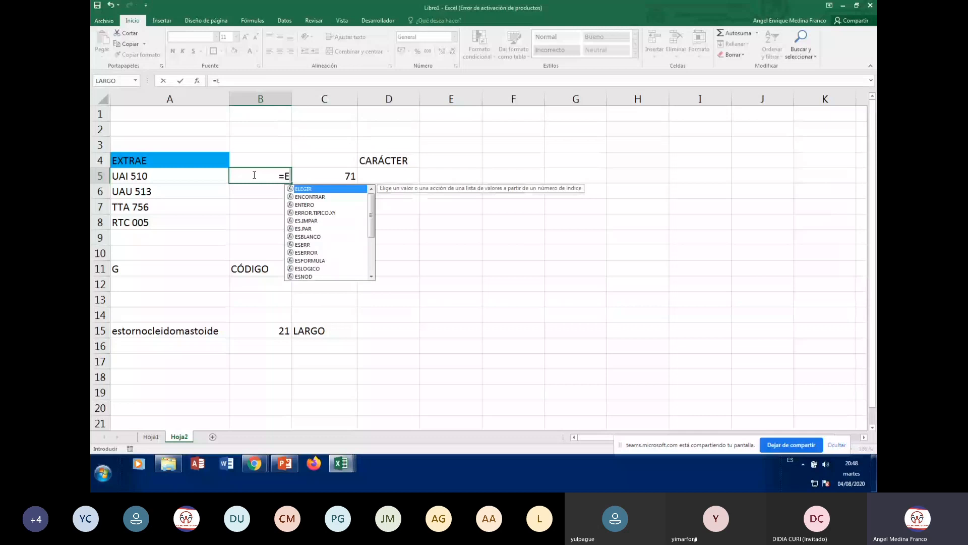
pyautogui.write('XTRAE')
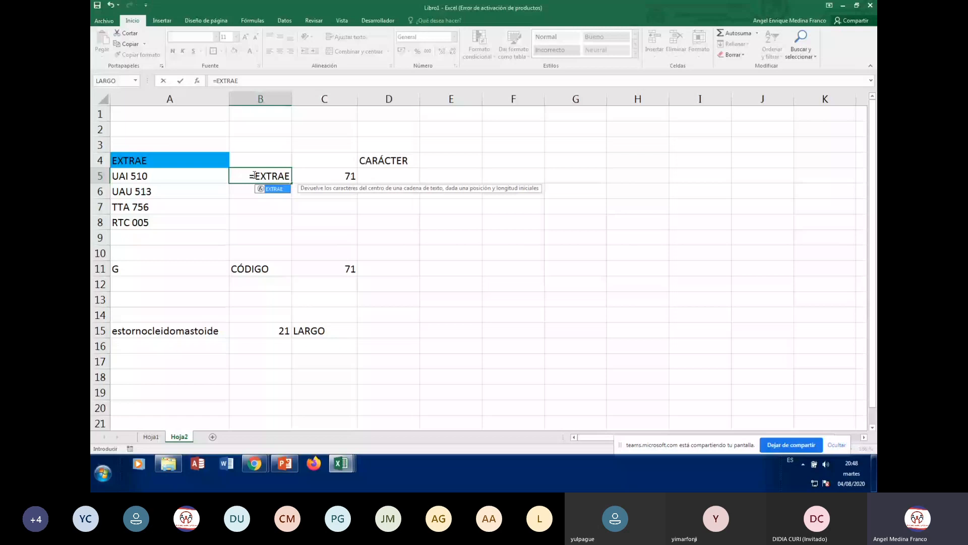
pyautogui.hotkey('ctrl', 'a')
pyautogui.moveTo(610, 155); pyautogui.dragTo(606, 142)
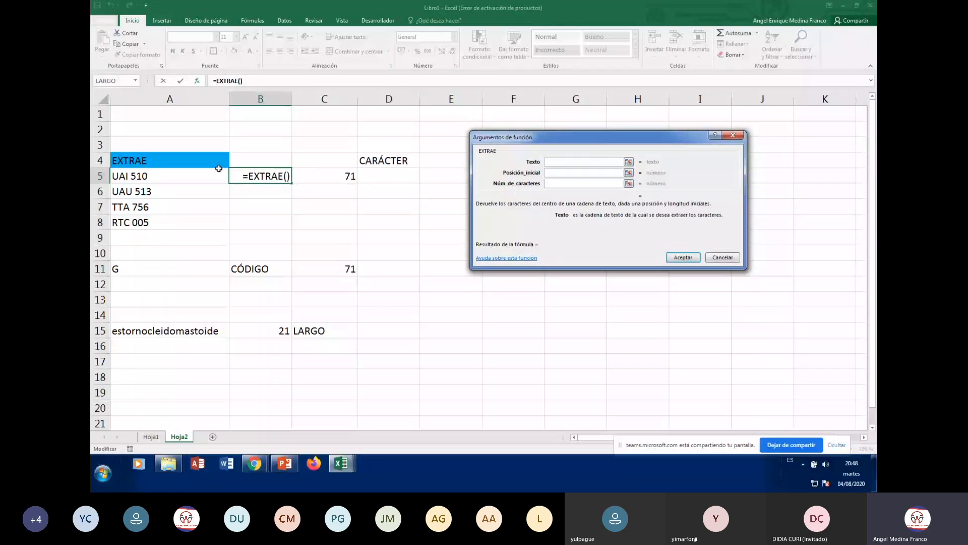
pyautogui.click(145, 175)
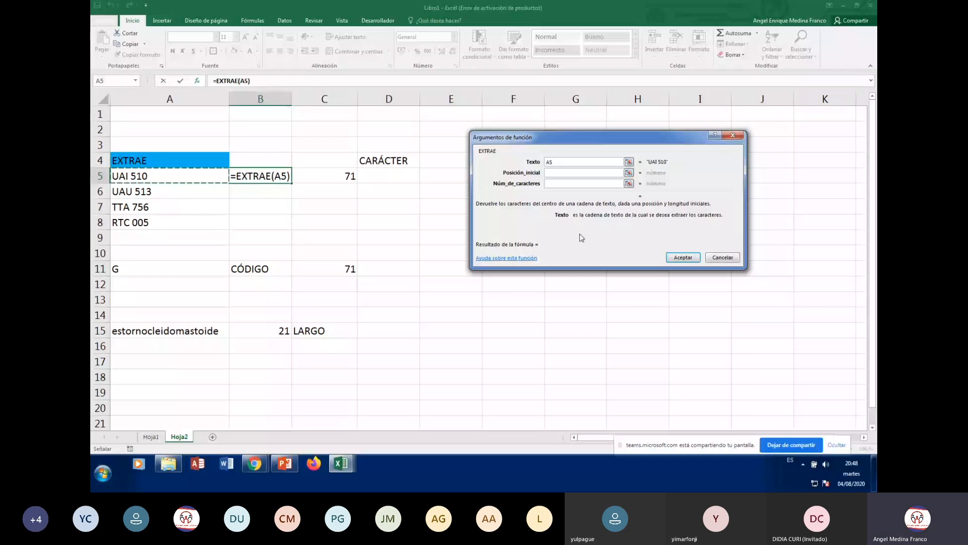
# - Complete the EXTRAE formula in B5 with starting position 7 and 1 character to extract
pyautogui.click(560, 172)
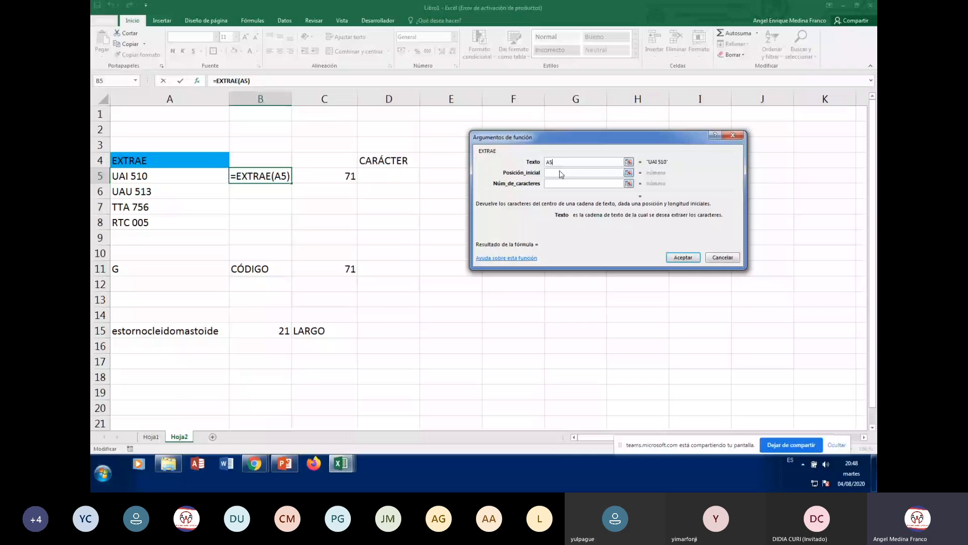
pyautogui.click(560, 171)
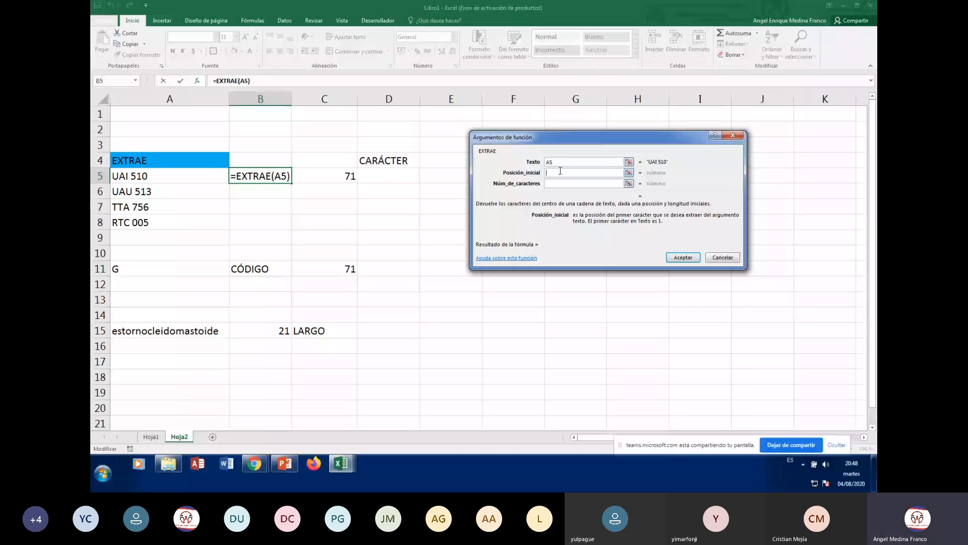
pyautogui.write('7')
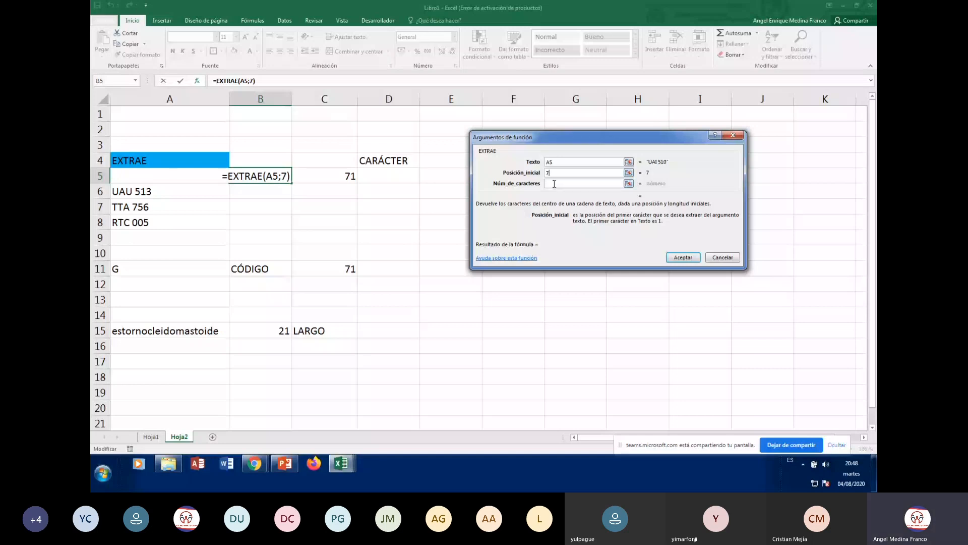
pyautogui.click(554, 184)
pyautogui.write('1')
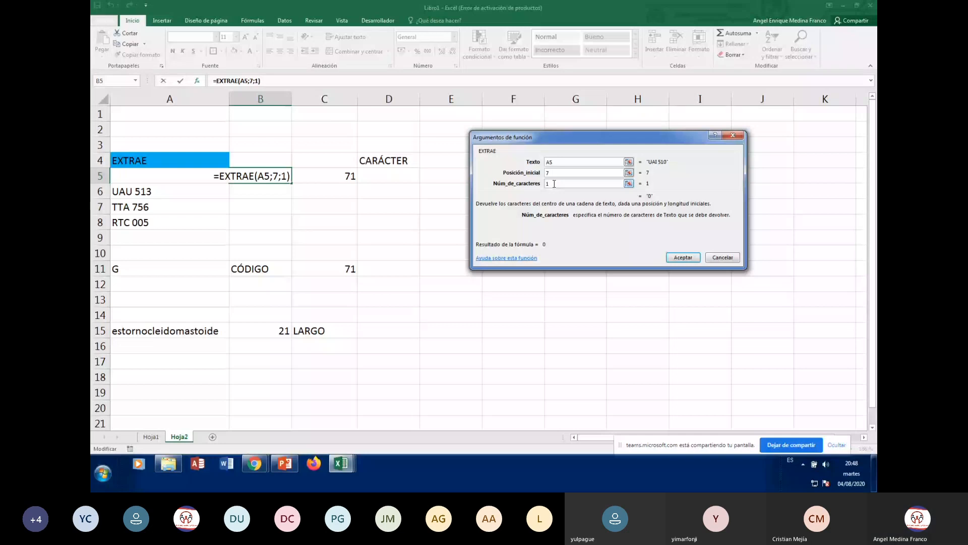
pyautogui.click(688, 257)
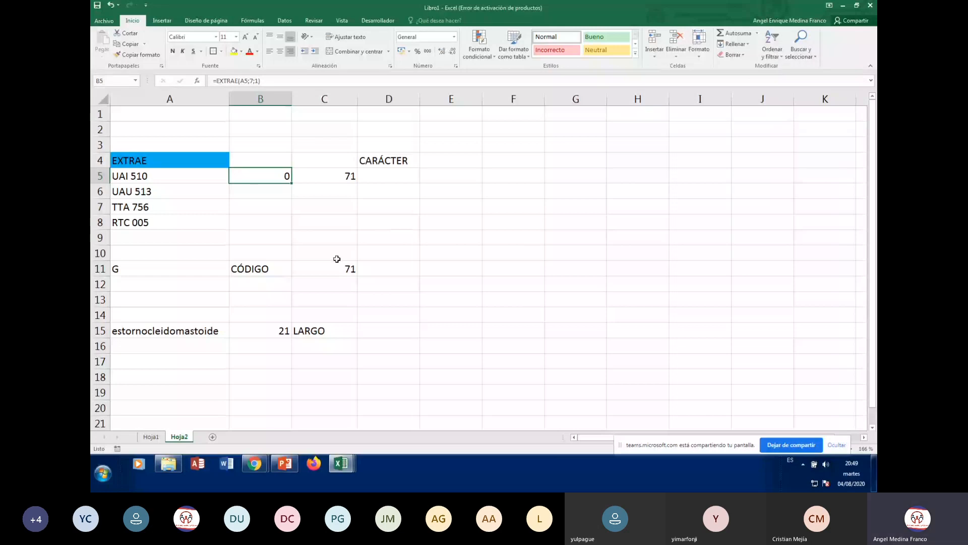
# - Fill the EXTRAE formula from B5 down to B8 and check the last digit extracted from each code
pyautogui.moveTo(292, 183); pyautogui.dragTo(293, 225)
pyautogui.click(277, 207)
pyautogui.click(277, 189)
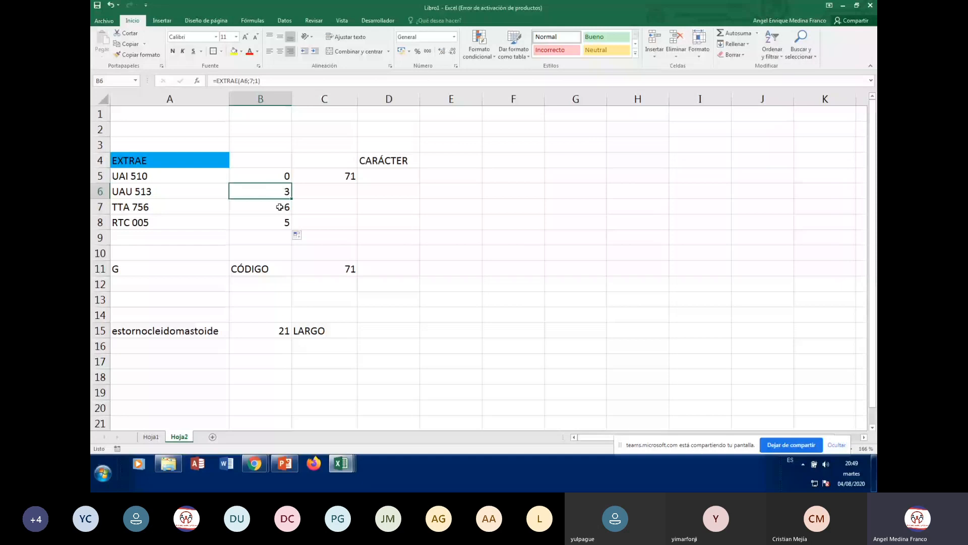
pyautogui.click(272, 222)
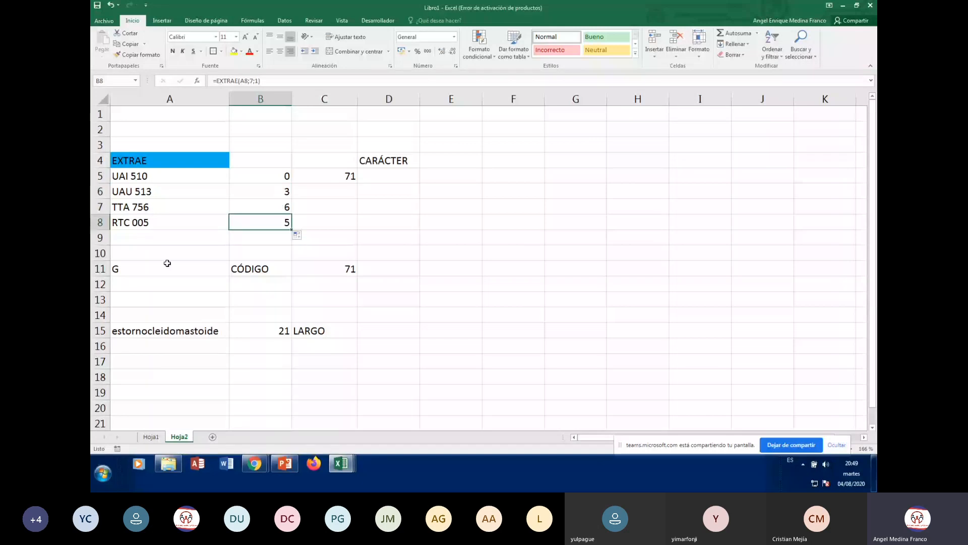
pyautogui.click(273, 176)
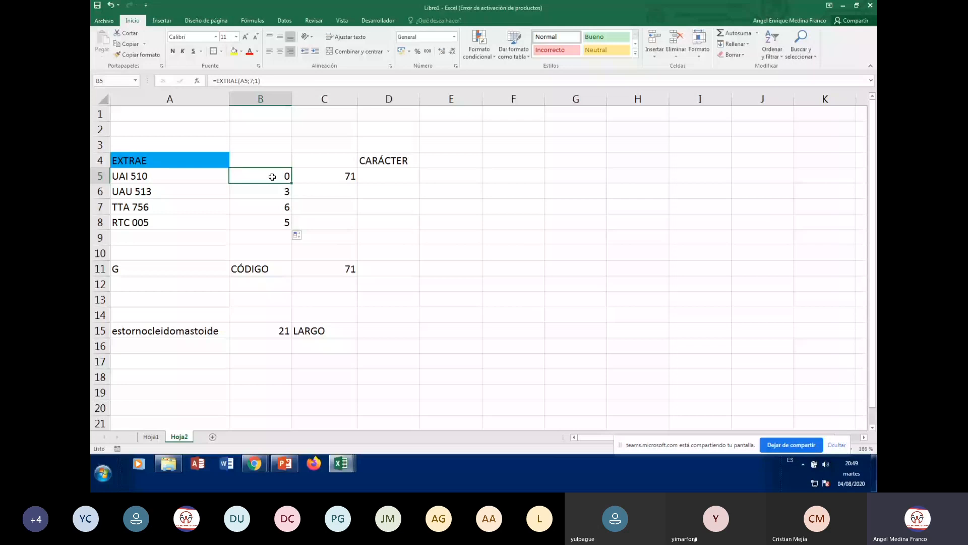
pyautogui.click(272, 222)
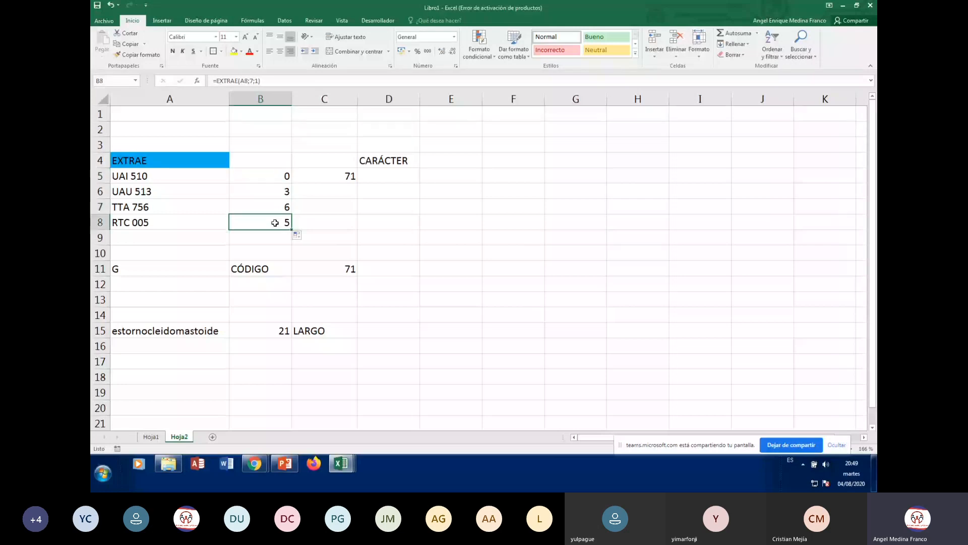
pyautogui.click(272, 178)
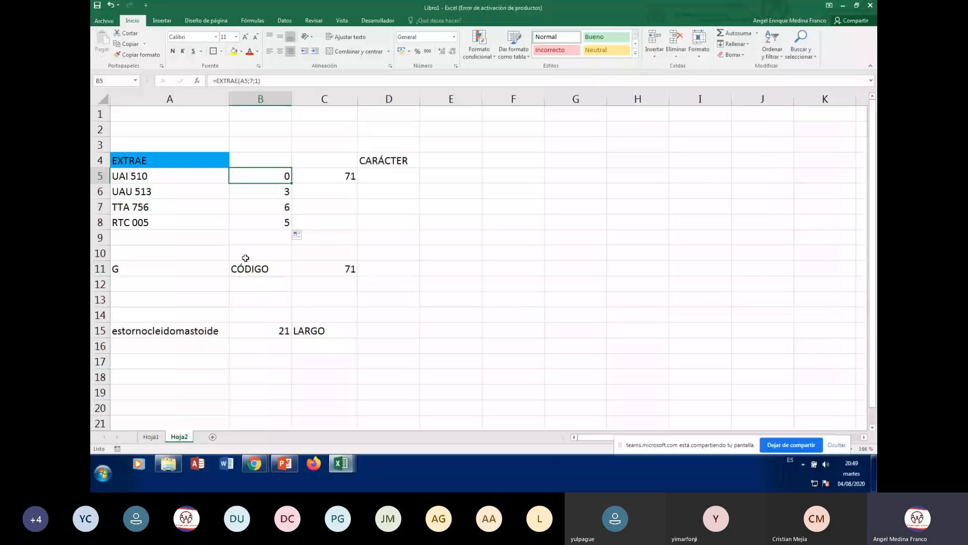
pyautogui.click(275, 211)
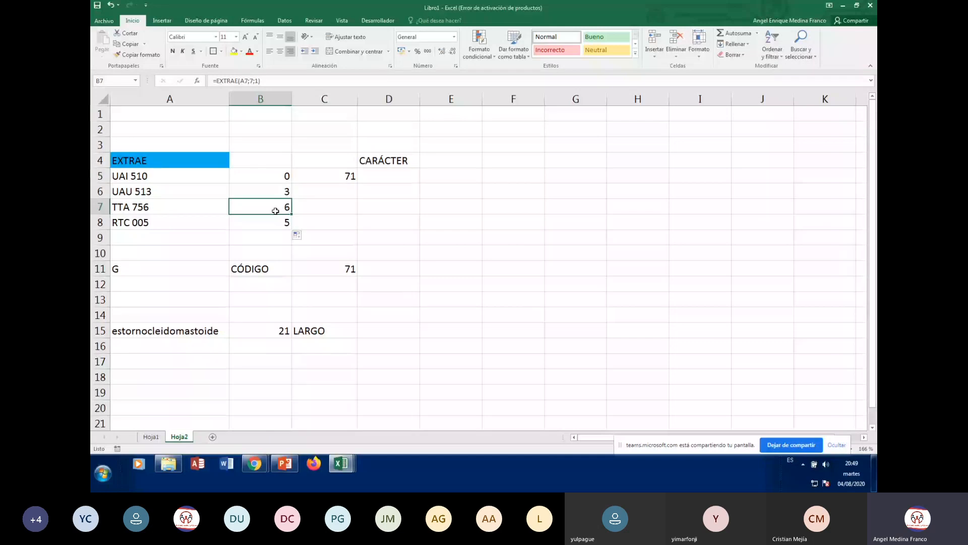
# - Change the EXTRAE arguments in B5 to starting position 5 and 3 characters
pyautogui.click(276, 177)
pyautogui.click(196, 81)
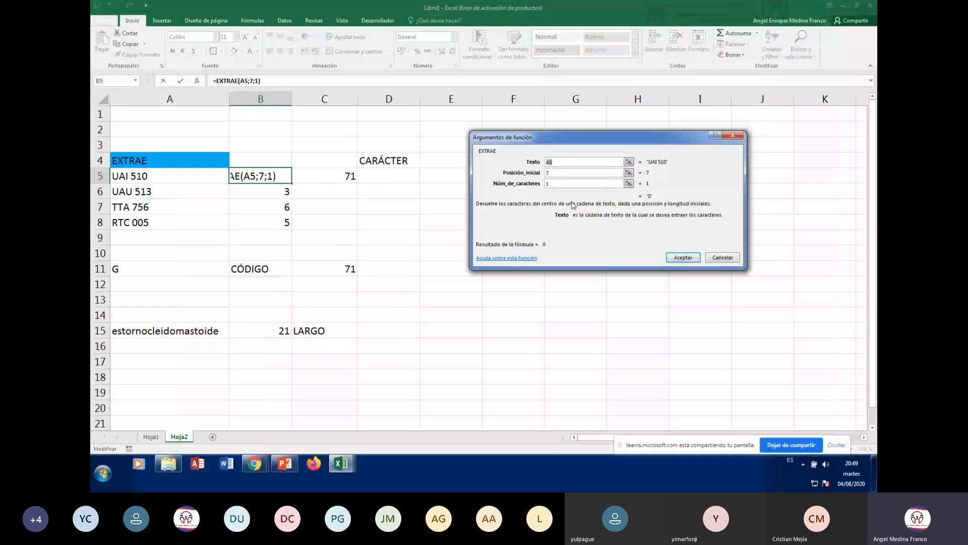
pyautogui.click(559, 173)
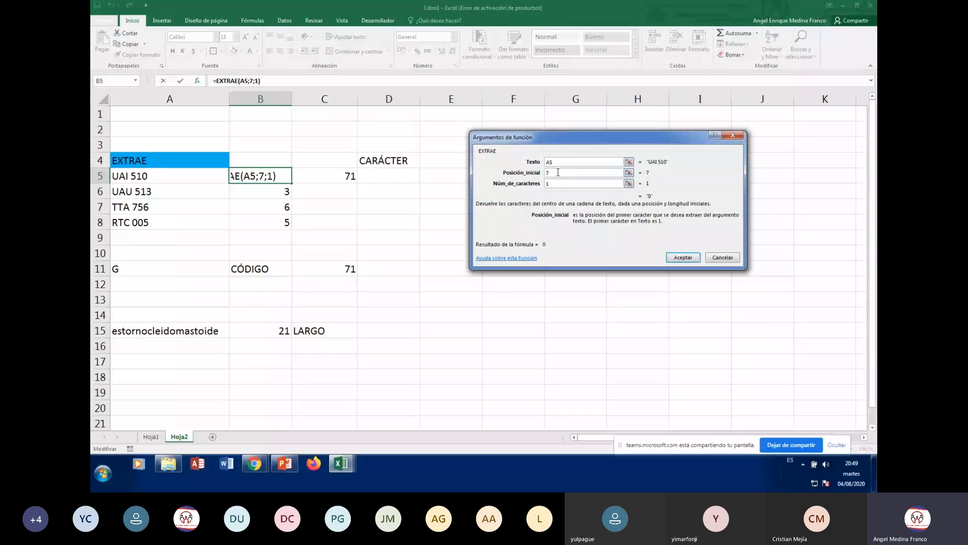
pyautogui.press('BackSpace')
pyautogui.write('5')
pyautogui.click(550, 184)
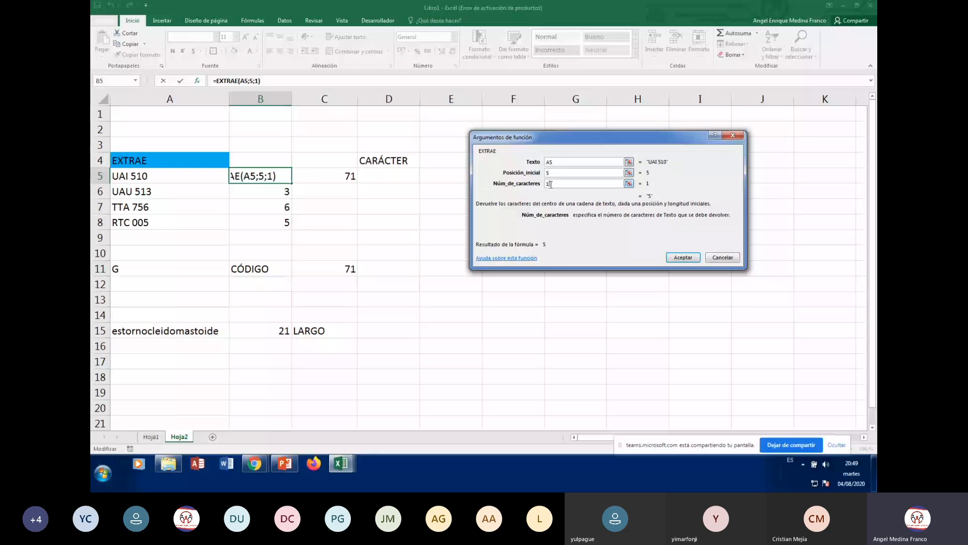
pyautogui.press('BackSpace')
pyautogui.write('3')
pyautogui.click(685, 258)
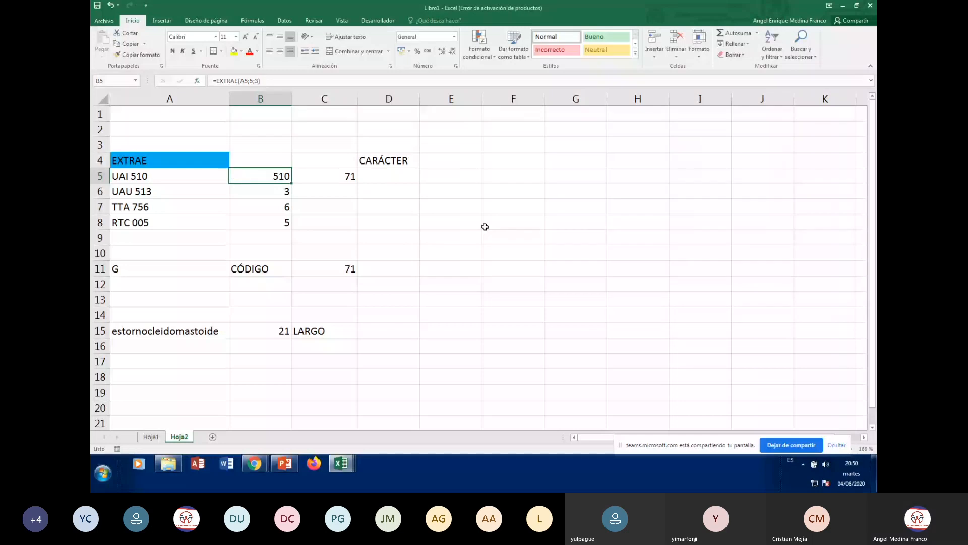
# - Fill the updated EXTRAE formula from B5 down to B8 and check the three digits extracted from each code
pyautogui.doubleClick(292, 183)
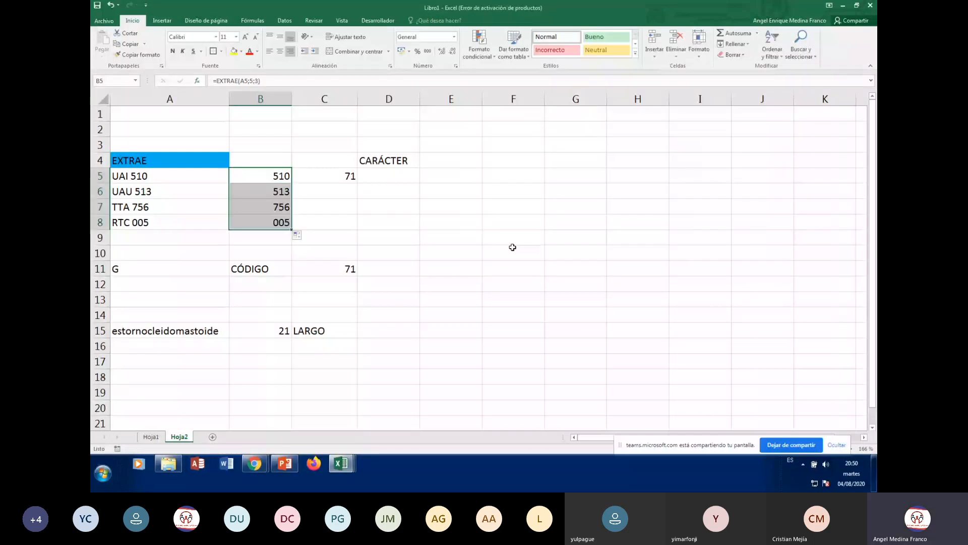
pyautogui.click(283, 194)
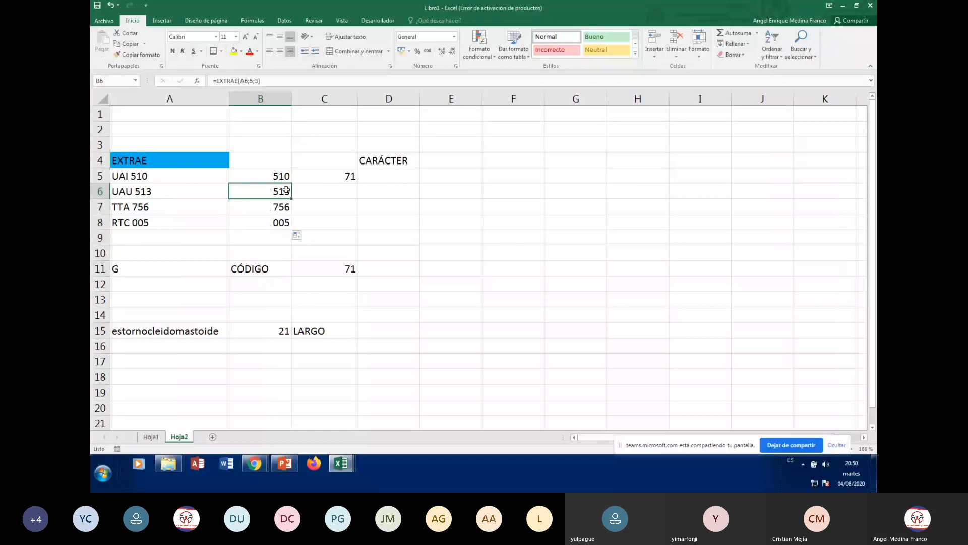
pyautogui.click(286, 209)
pyautogui.click(286, 223)
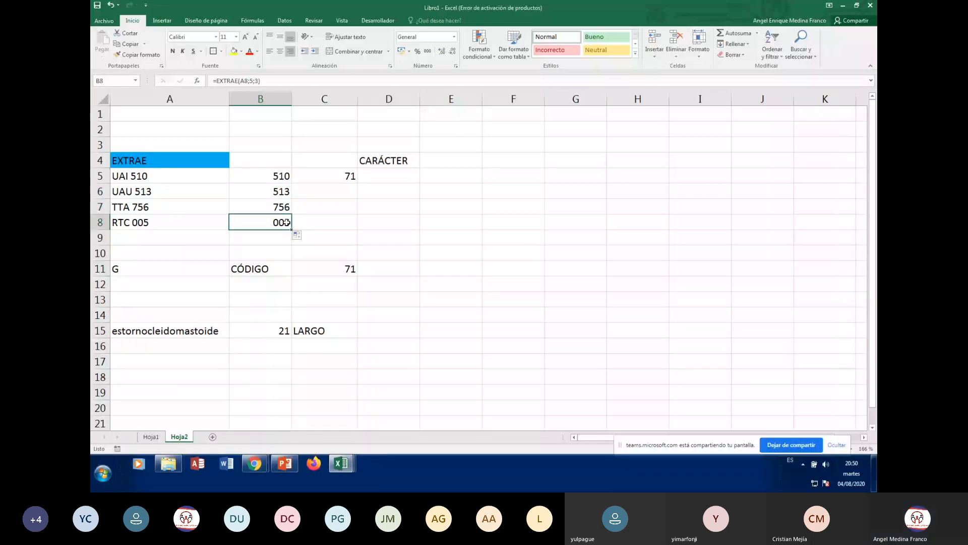
pyautogui.click(286, 184)
pyautogui.click(278, 193)
pyautogui.click(277, 208)
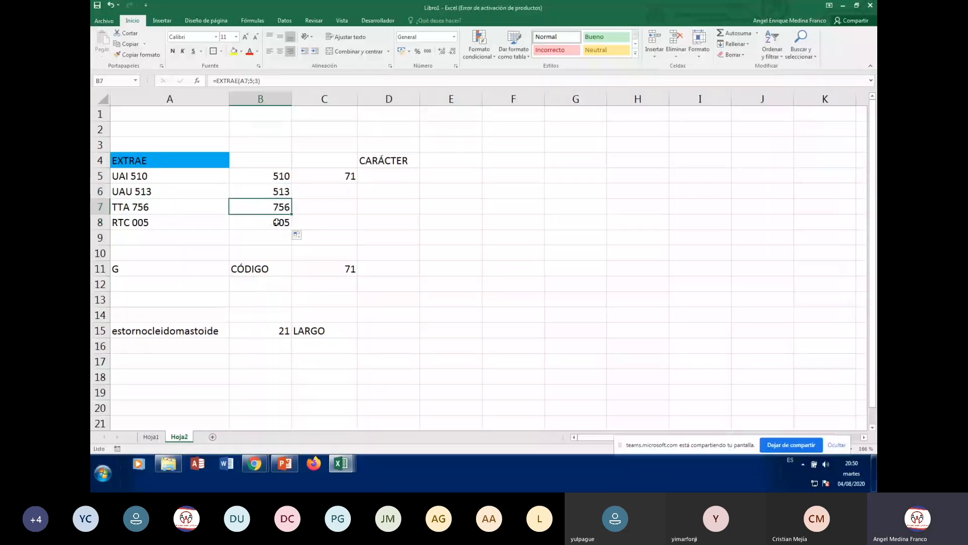
pyautogui.click(277, 222)
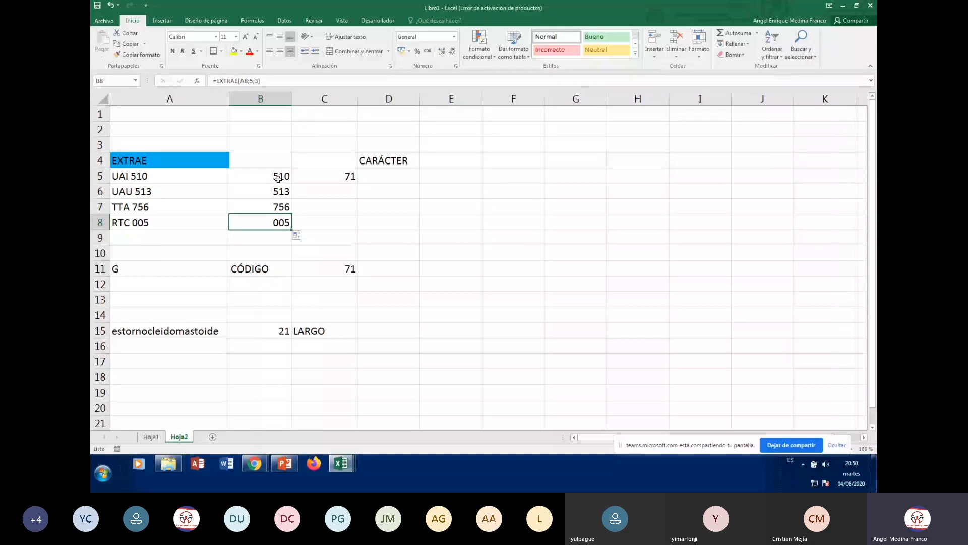
pyautogui.click(277, 208)
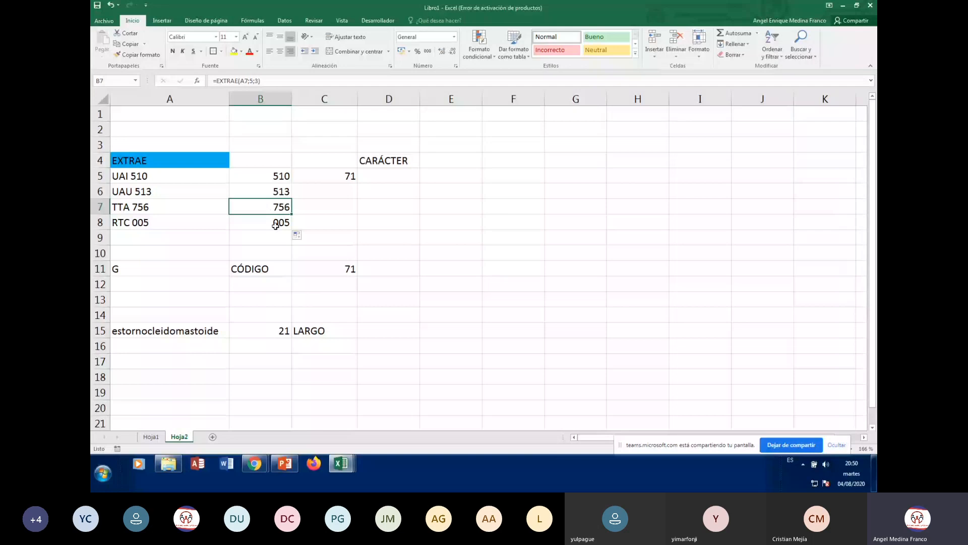
pyautogui.click(277, 222)
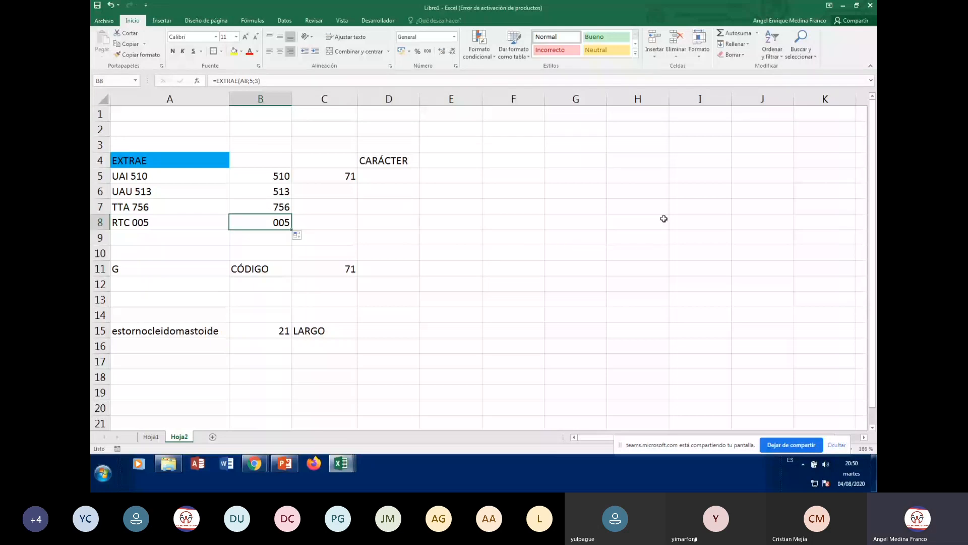
# - Enter a CARÁCTER formula in D5 that converts the code number in C5 into its character
pyautogui.click(387, 174)
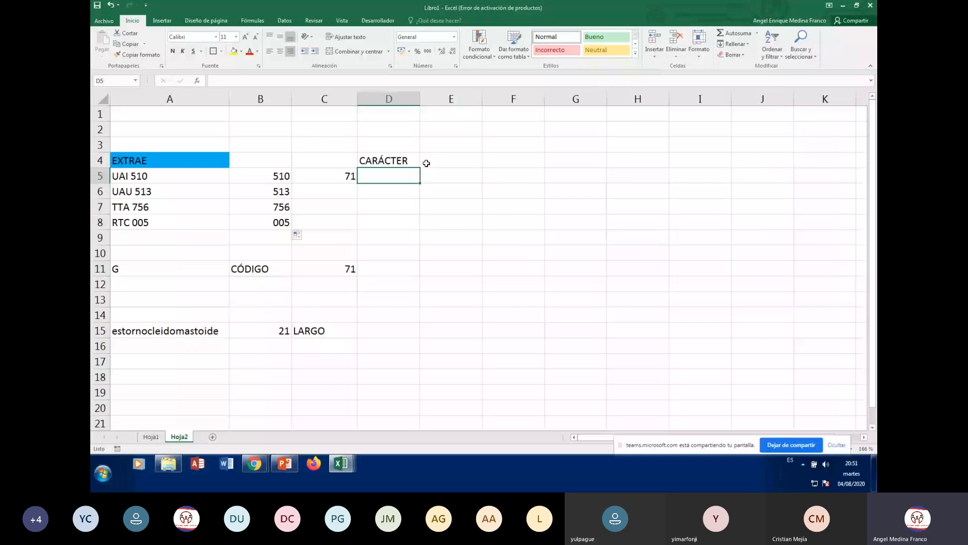
pyautogui.write('=CARACTER')
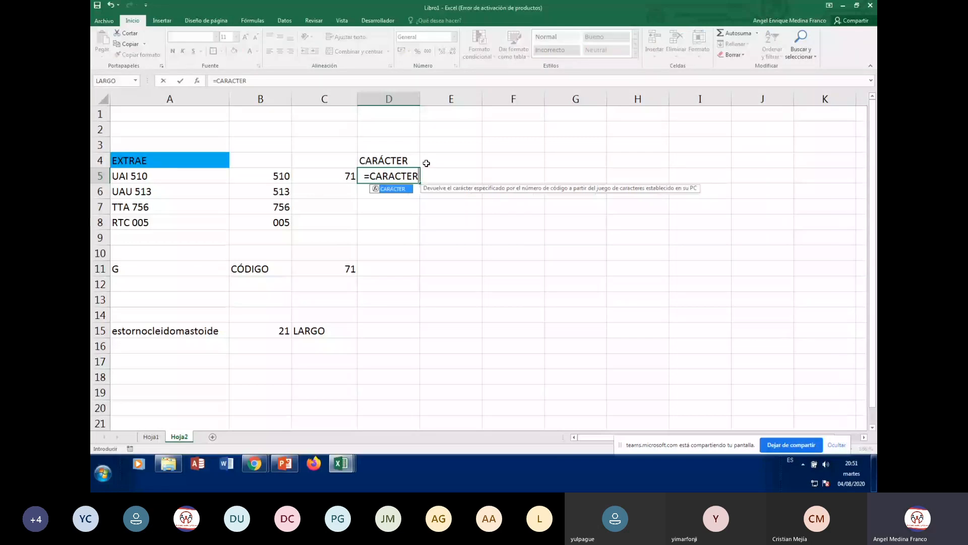
pyautogui.press('Tab')
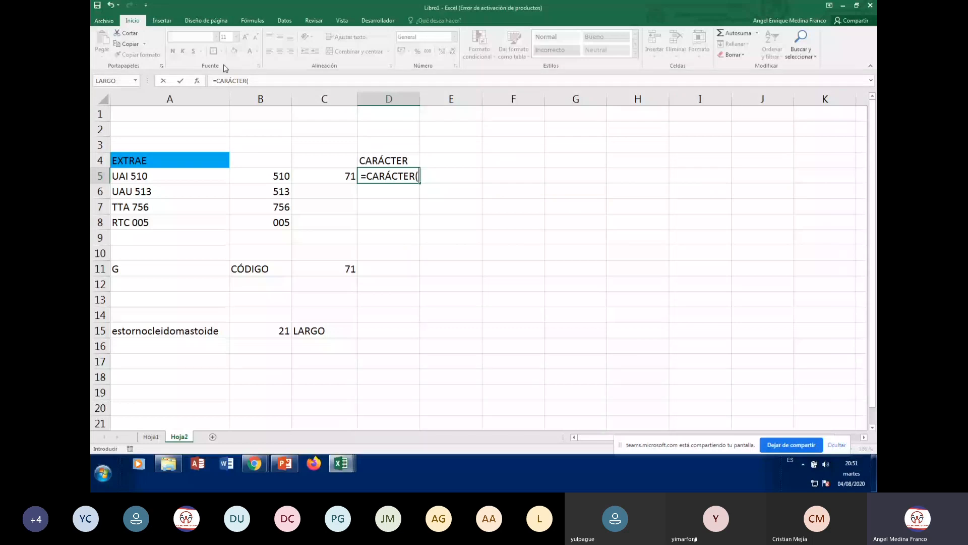
pyautogui.click(197, 81)
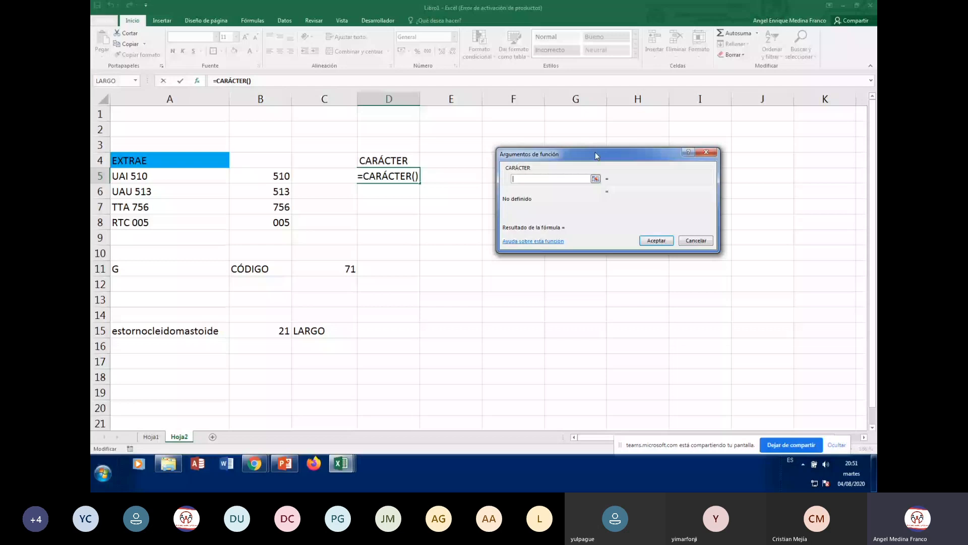
pyautogui.click(319, 176)
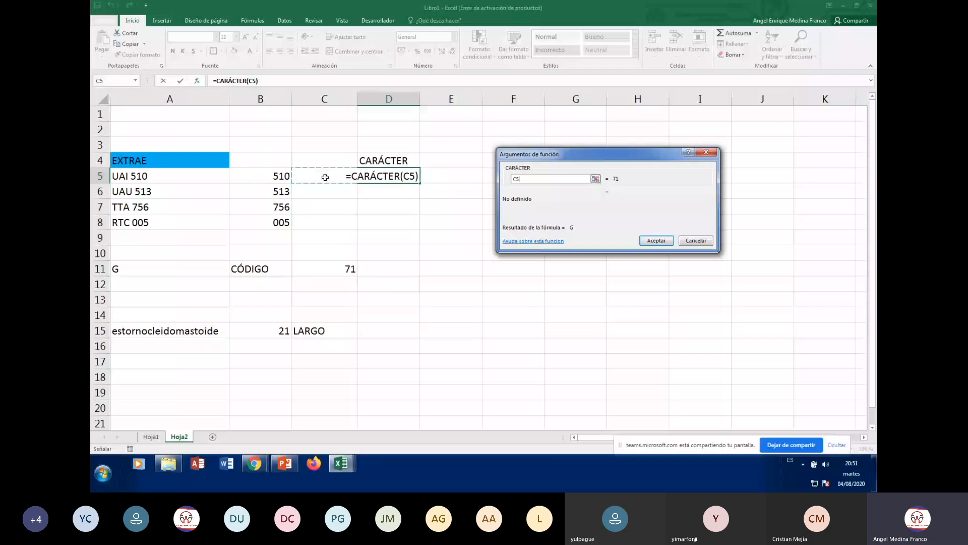
pyautogui.click(657, 240)
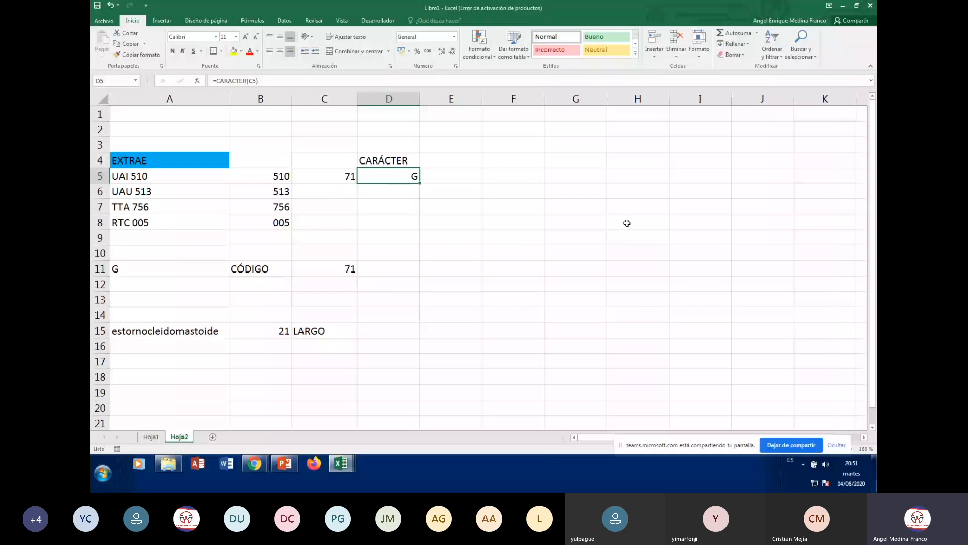
# - Change the code number in C5 to 64 and check the character the CARÁCTER formula returns in D5
pyautogui.click(342, 177)
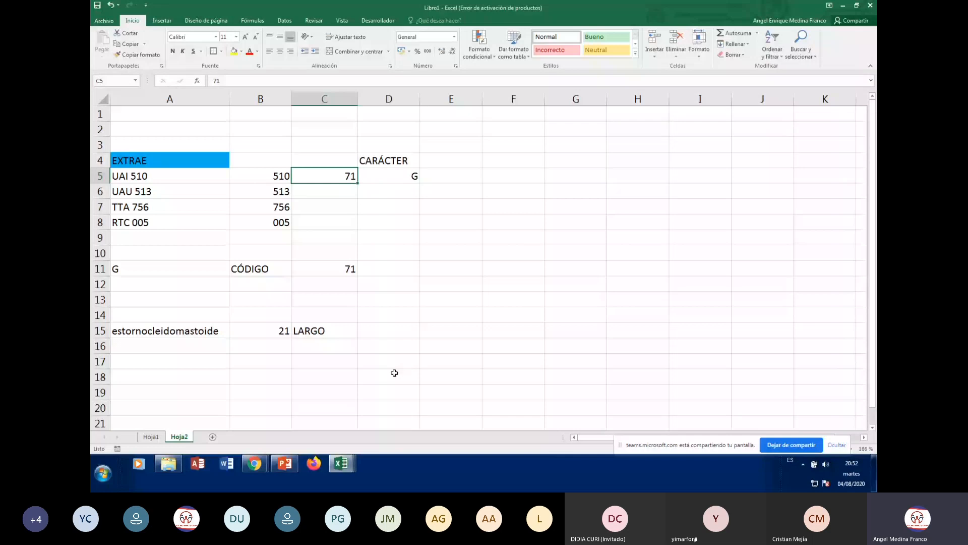
pyautogui.write('64')
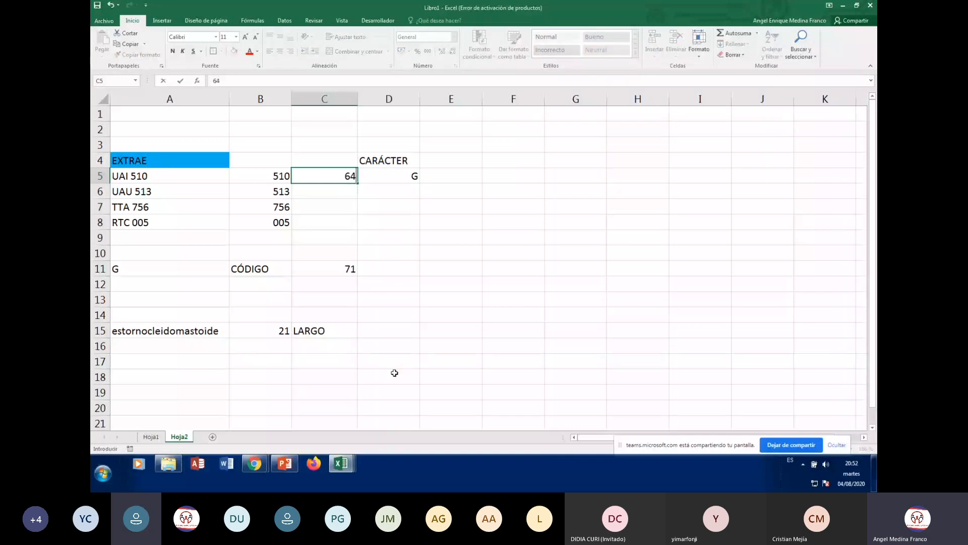
pyautogui.press('Return')
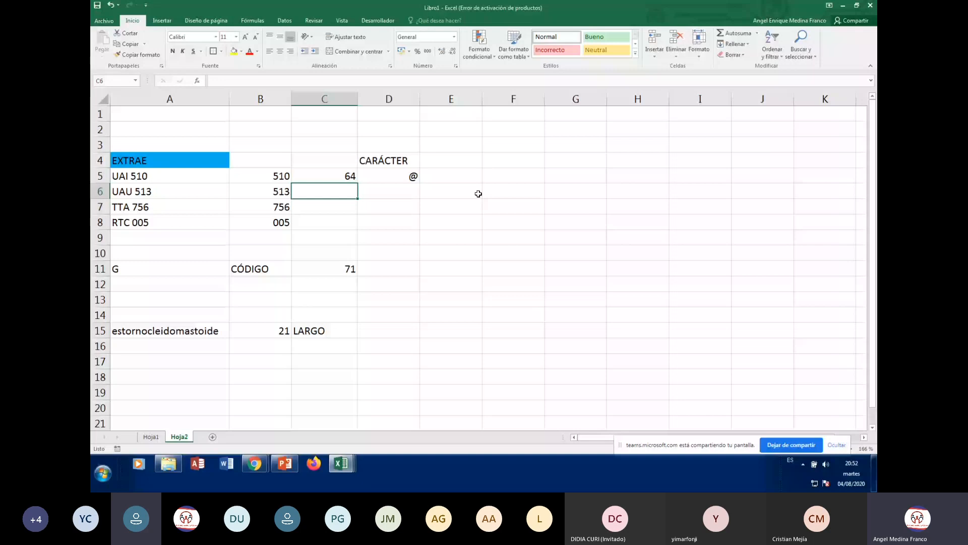
pyautogui.click(415, 176)
pyautogui.scroll(-1, 849, 387)
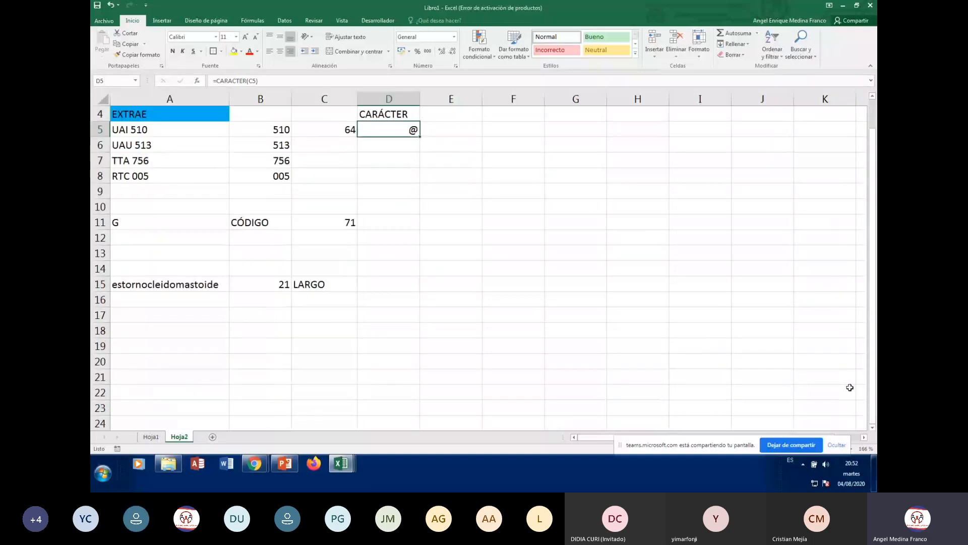
pyautogui.scroll(1, 712, 344)
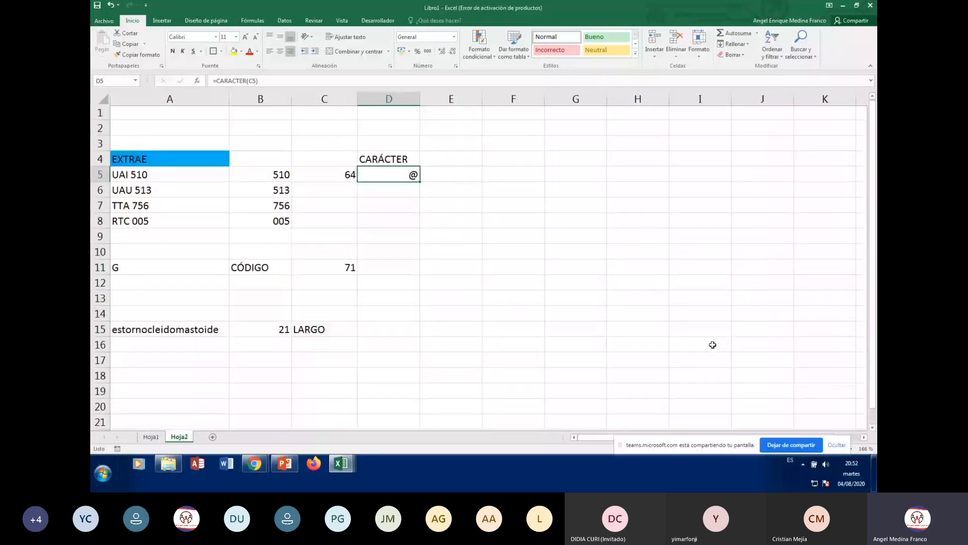
pyautogui.click(334, 176)
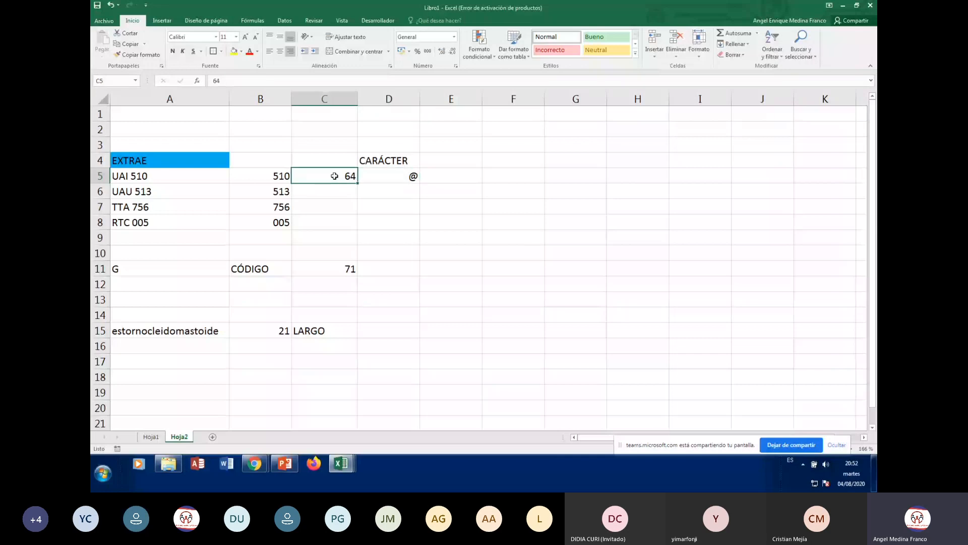
# - Format the CARÁCTER result in D5 as bold with font size 18
pyautogui.click(410, 175)
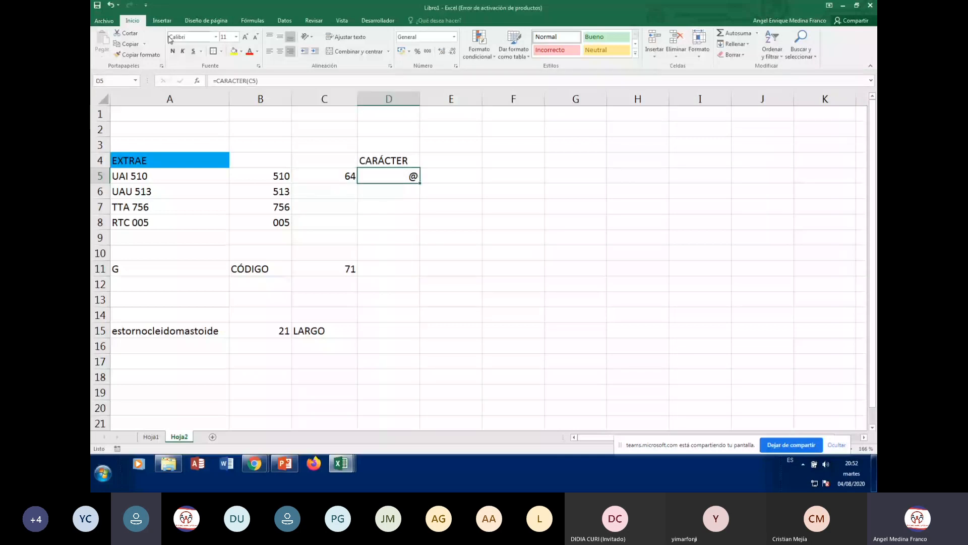
pyautogui.click(237, 37)
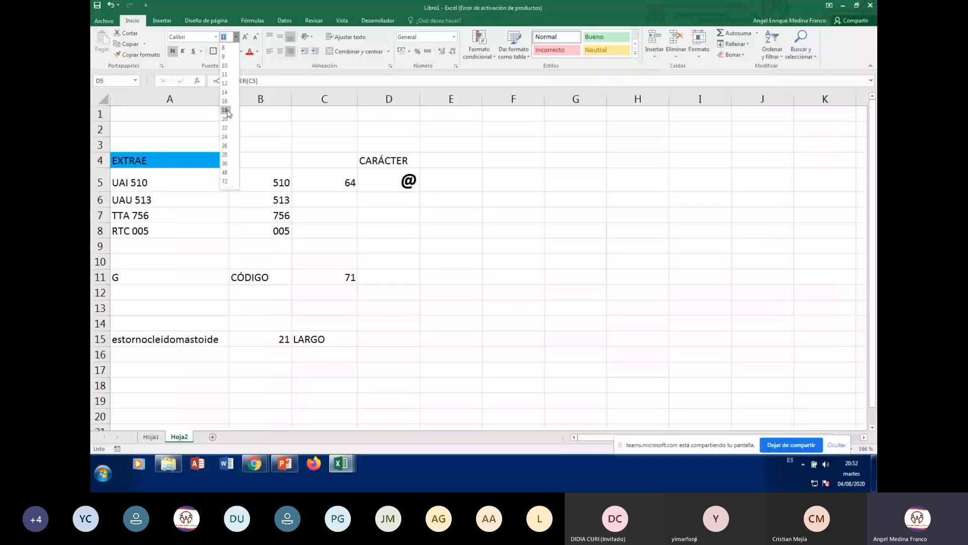
pyautogui.click(224, 115)
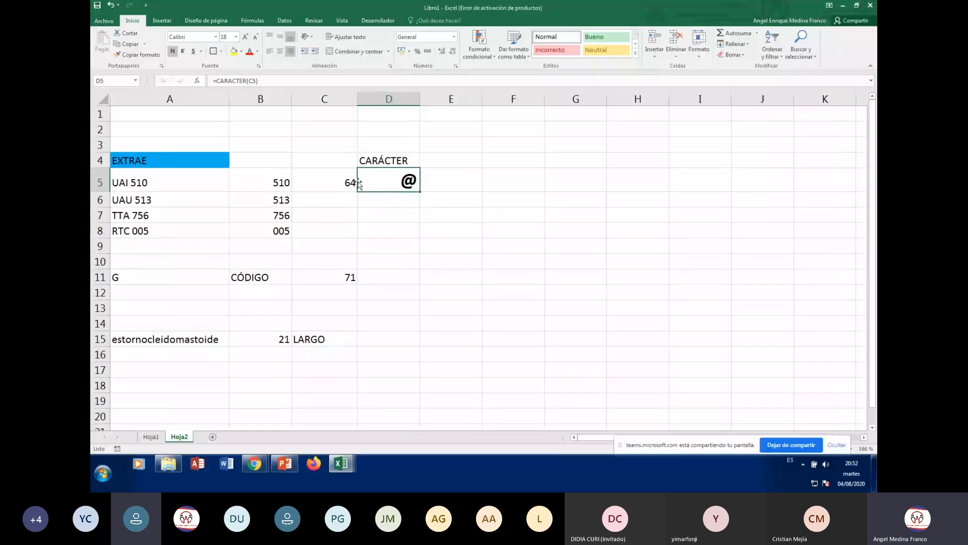
# - Replace the code number in C5 with 100 to test another character
pyautogui.click(330, 182)
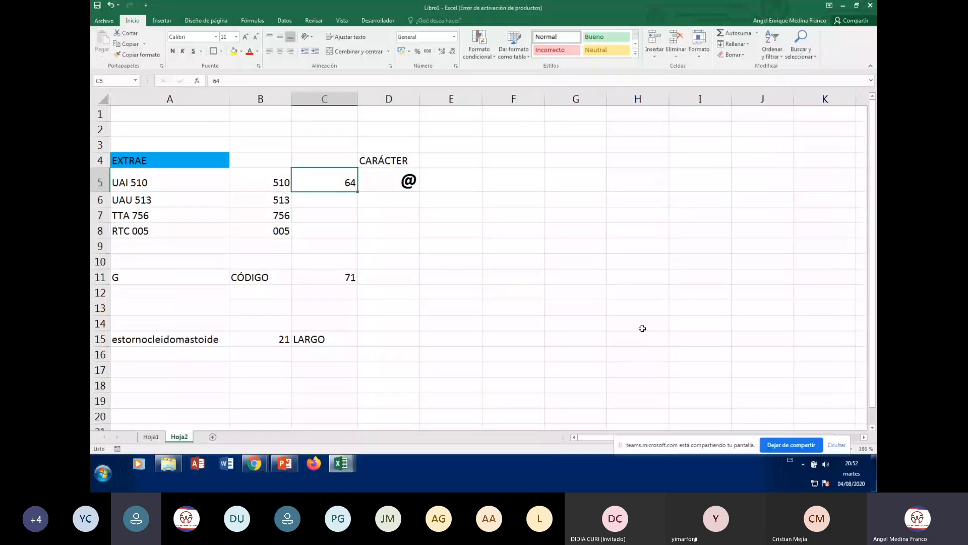
pyautogui.write('100')
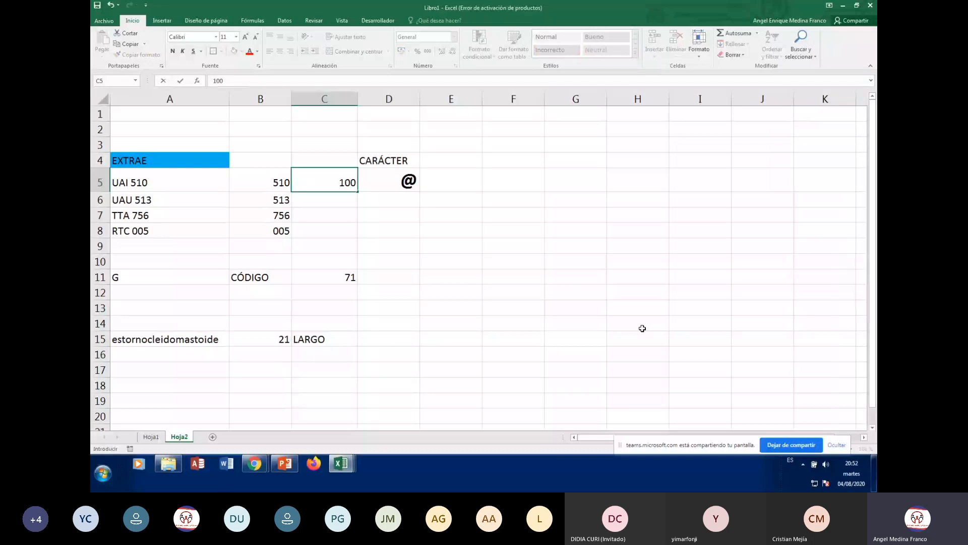
pyautogui.press('Return')
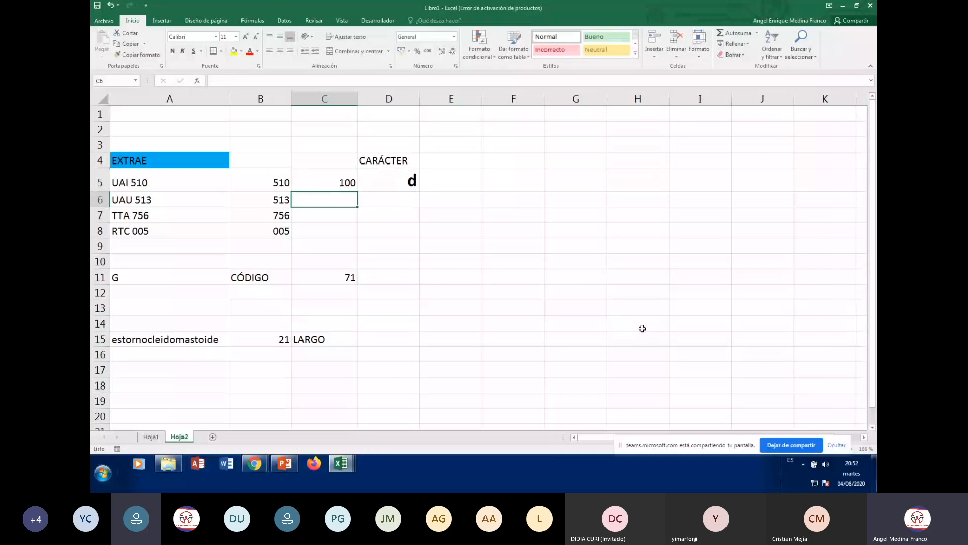
# - Set the code number in C5 to 150 and inspect the resulting character in D5
pyautogui.press('Up')
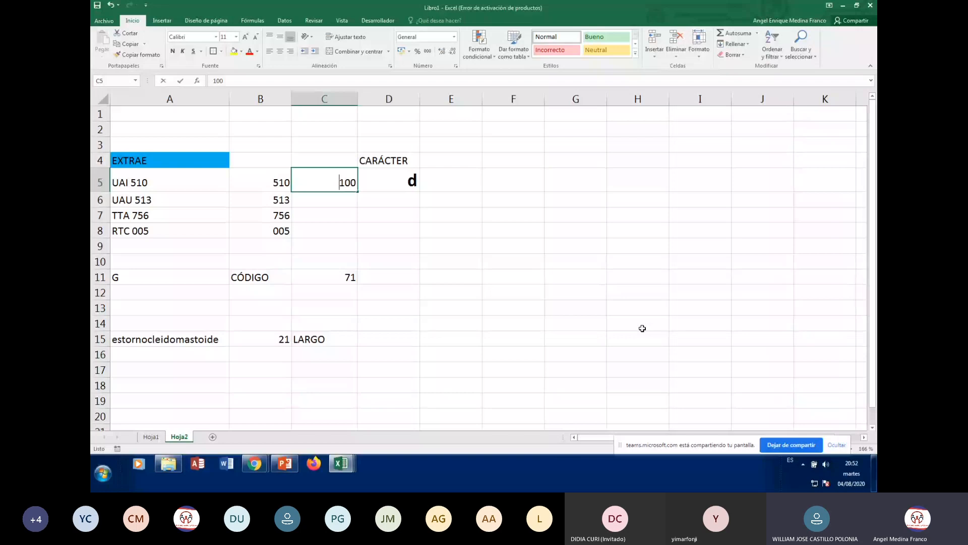
pyautogui.write('150')
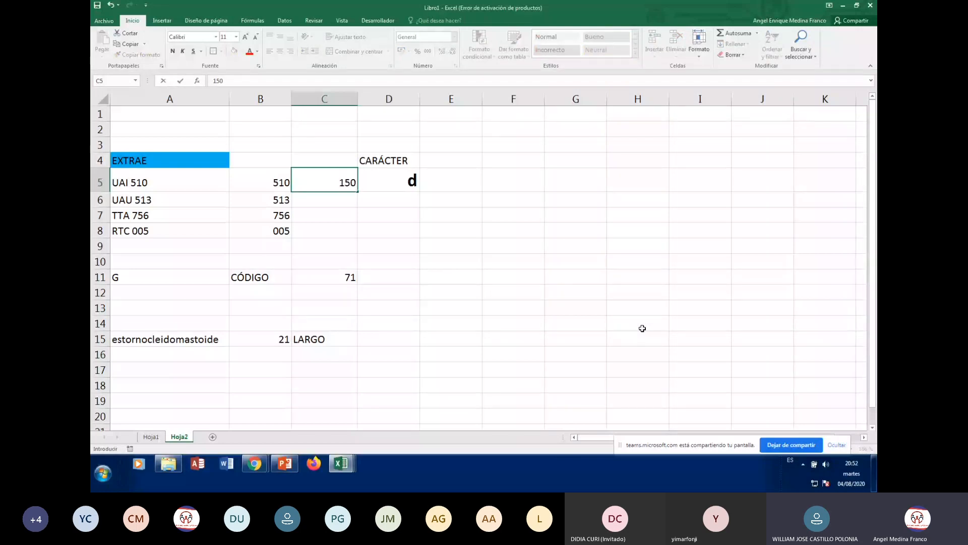
pyautogui.press('Return')
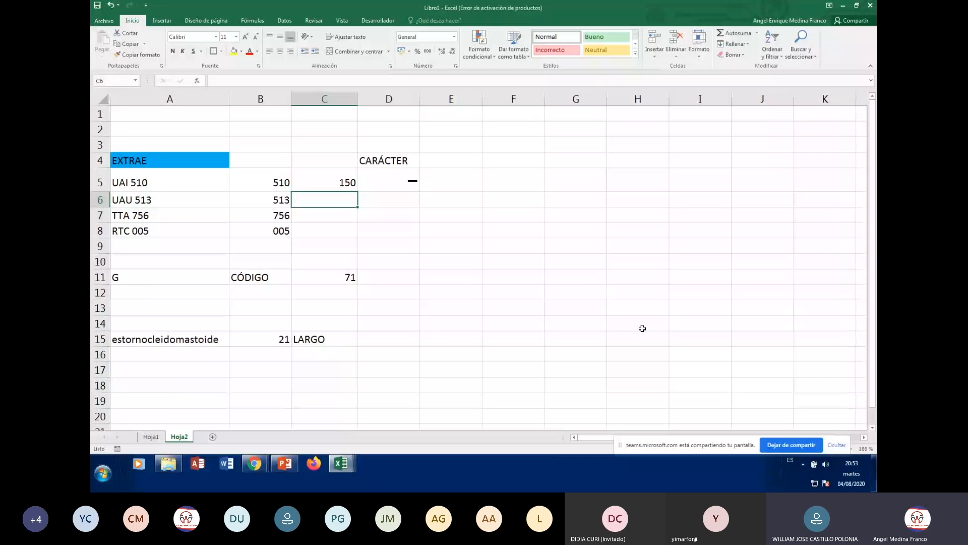
pyautogui.press('Up')
pyautogui.press('Right')
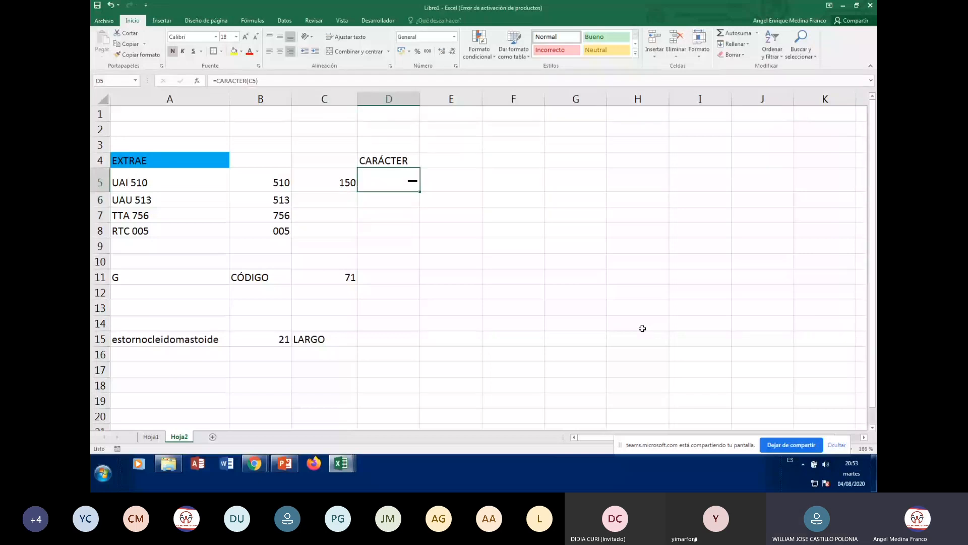
pyautogui.press('Left')
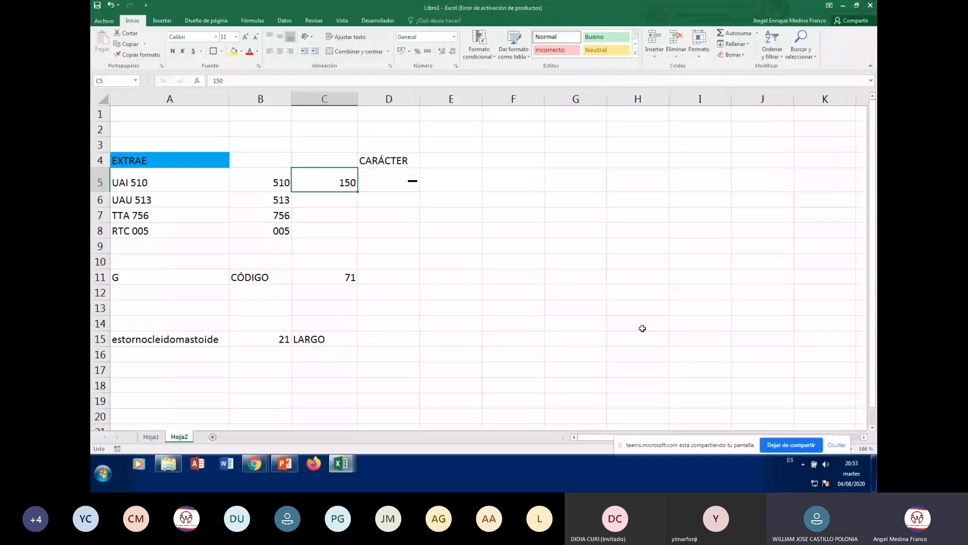
pyautogui.press('Right')
pyautogui.press('Left')
# - Test the code numbers 165 and 162 in C5, one after the other
pyautogui.write('165')
pyautogui.press('Return')
pyautogui.press('Up')
pyautogui.write('162')
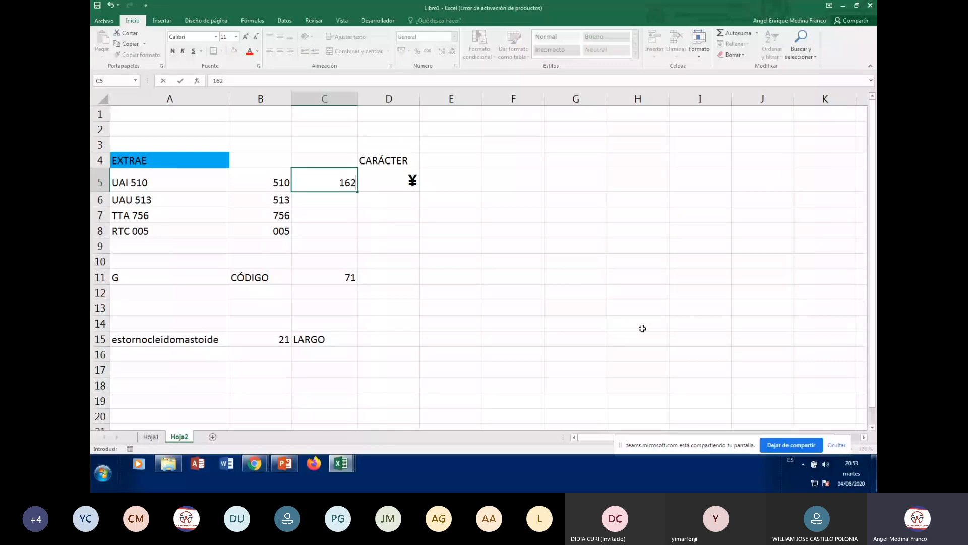
pyautogui.press('Return')
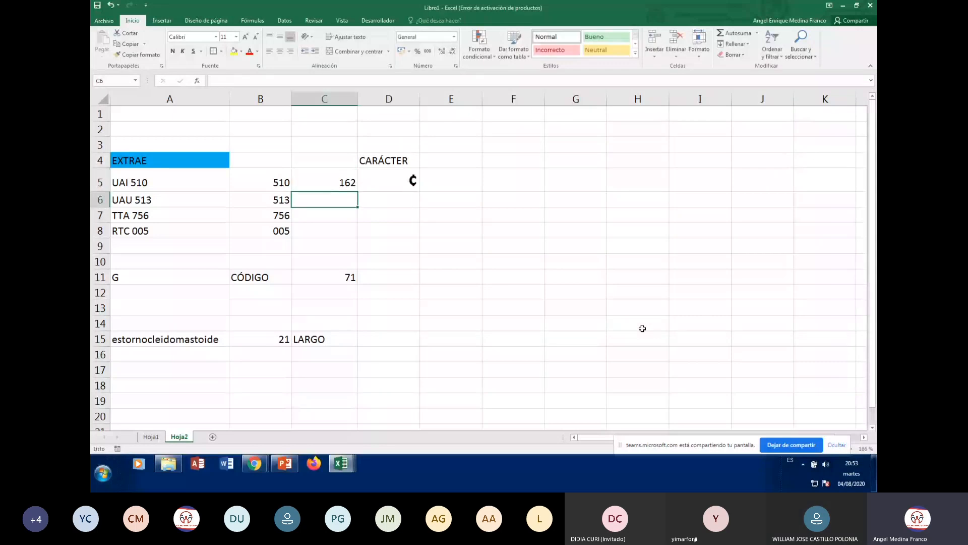
# - Enter the code number 250 in C5 and look at the resulting character in D5
pyautogui.press('Up')
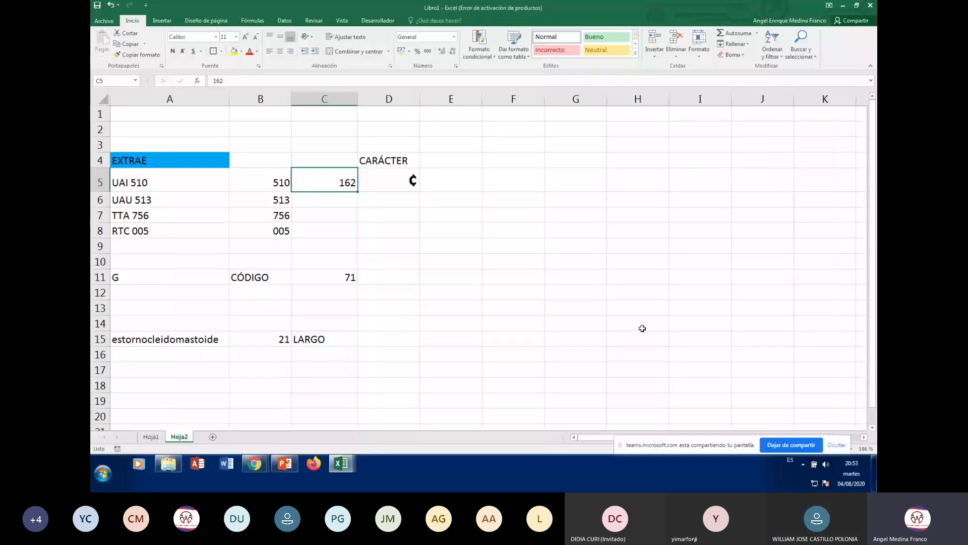
pyautogui.write('250')
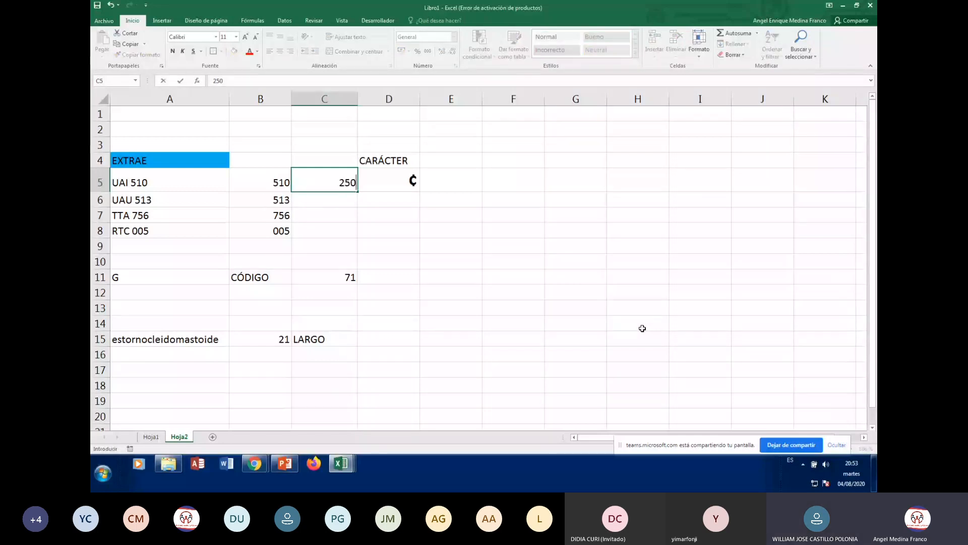
pyautogui.press('Return')
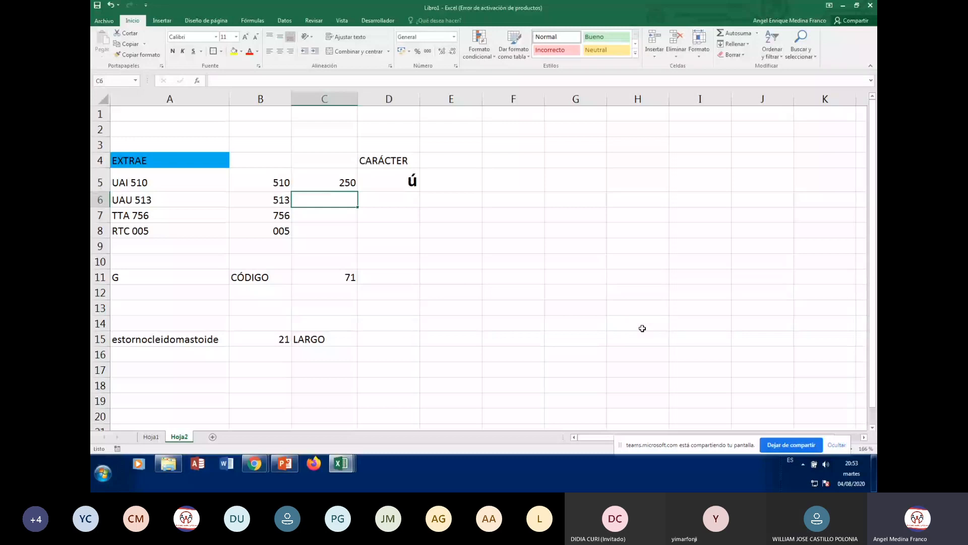
pyautogui.press('Up')
pyautogui.press('Right')
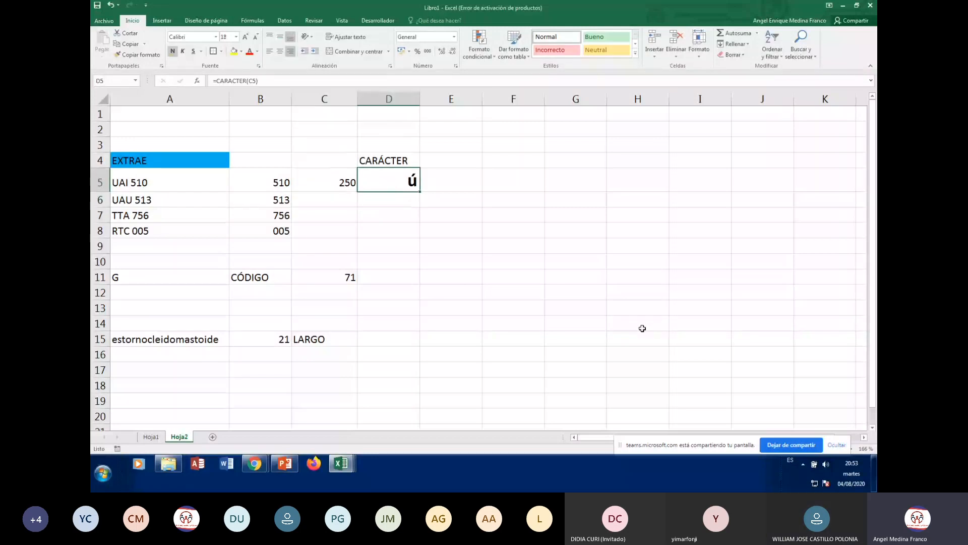
pyautogui.press('Left')
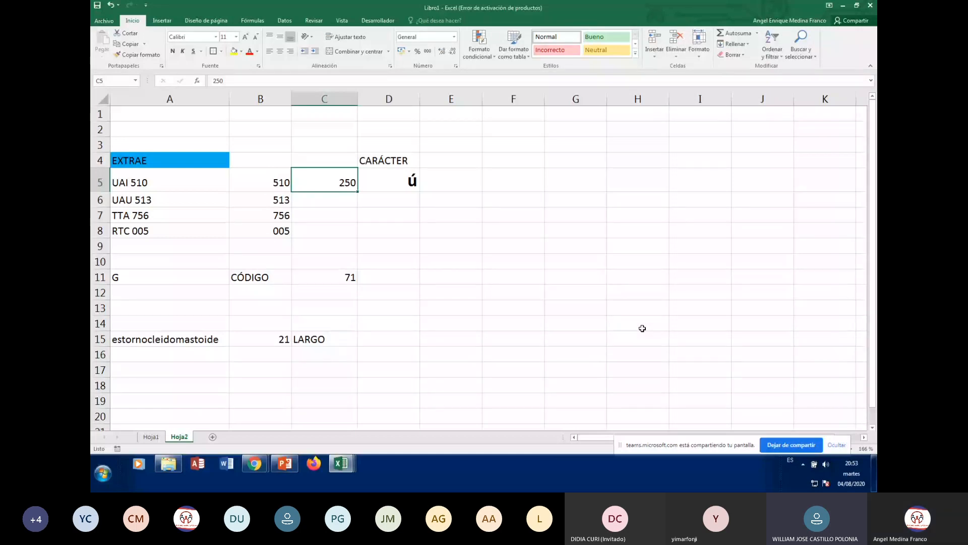
# - Clear C11 and re-enter the CODIGO formula there with A11 as its text argument, checking the source letter
pyautogui.press('Down')
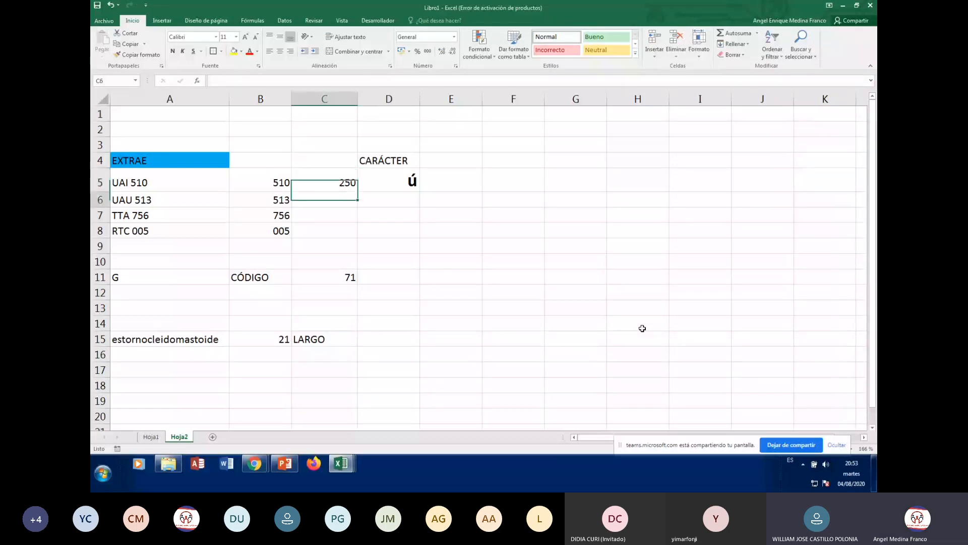
pyautogui.hotkey('ctrl', 'Down')
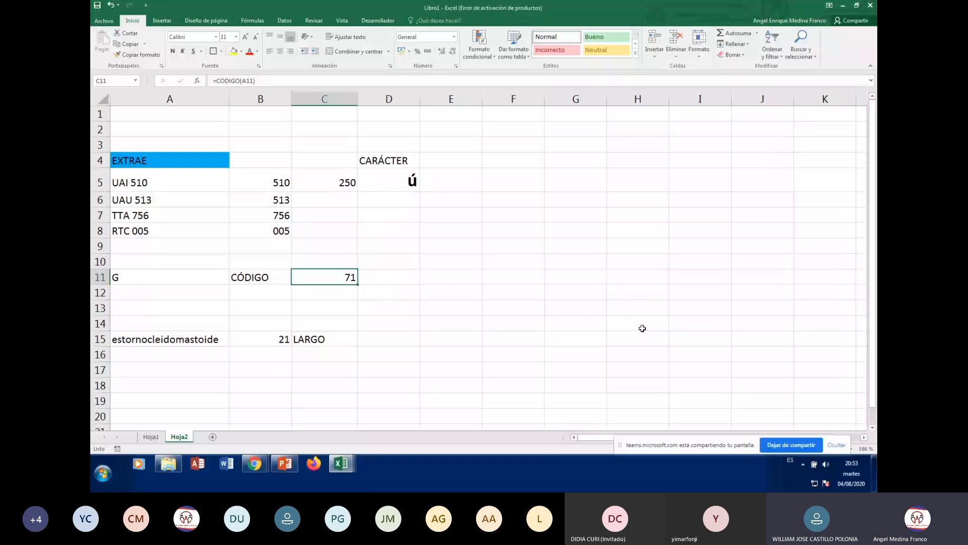
pyautogui.press('Left')
pyautogui.press('Right')
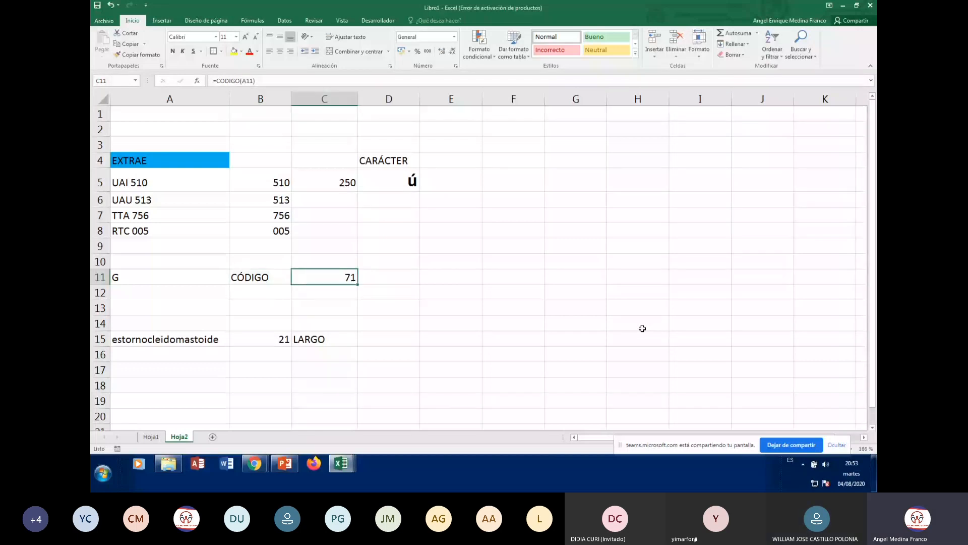
pyautogui.press('Delete')
pyautogui.write('=')
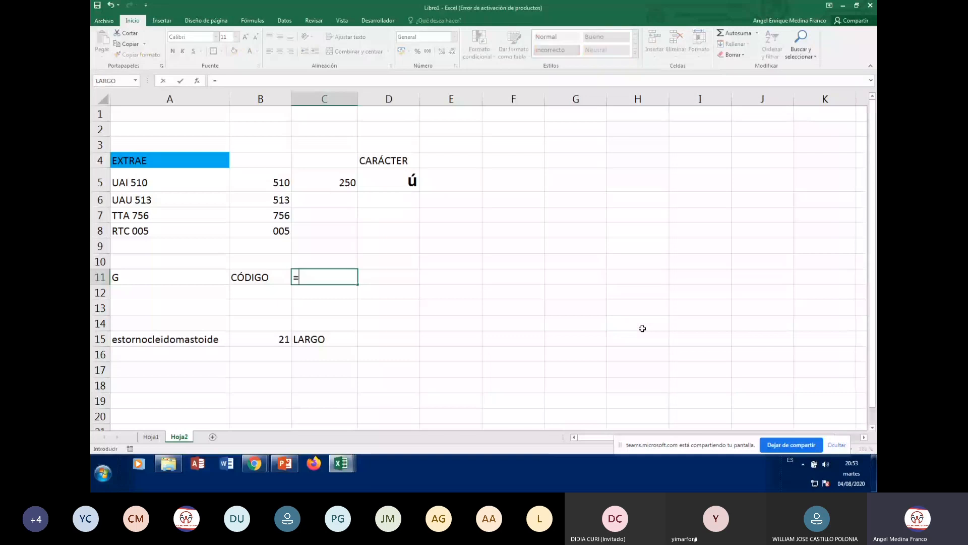
pyautogui.write('CODIGO')
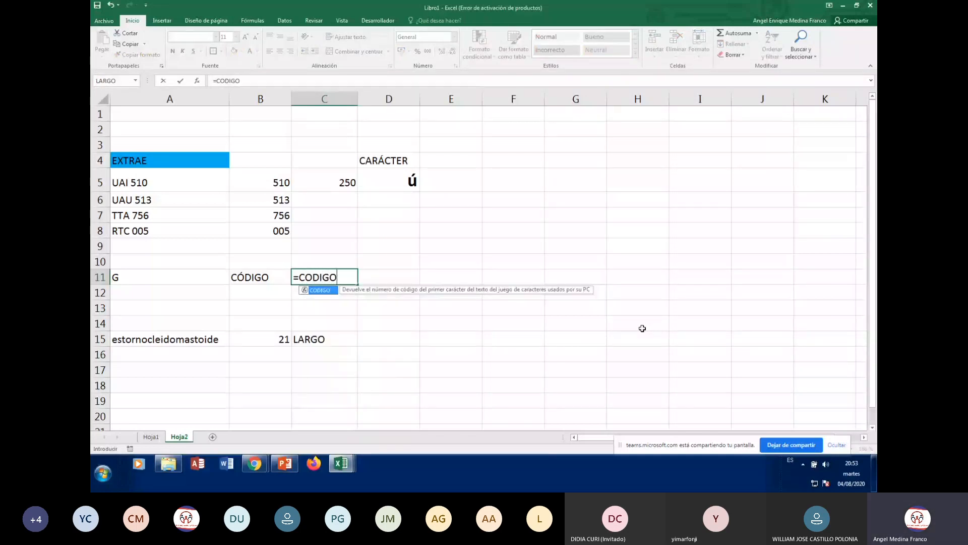
pyautogui.write('(')
pyautogui.click(197, 82)
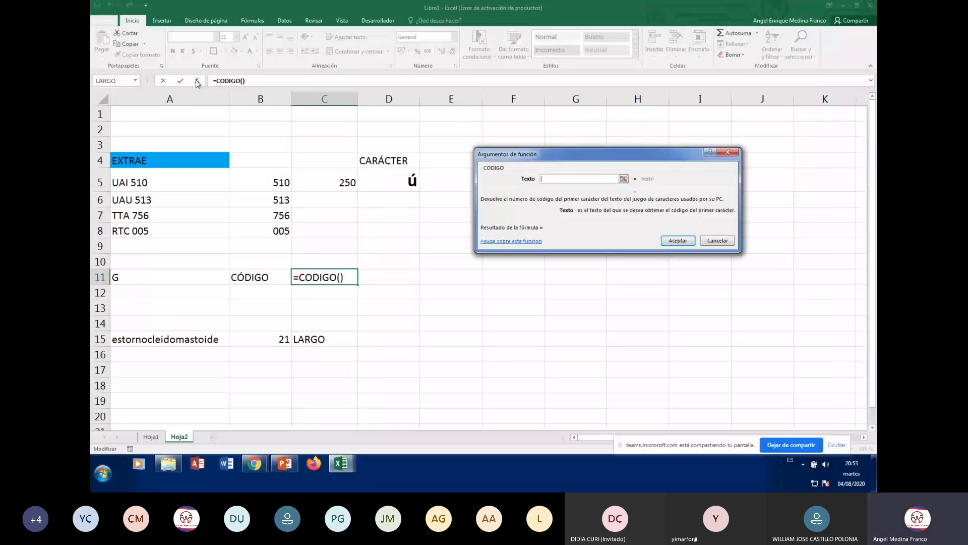
pyautogui.click(160, 280)
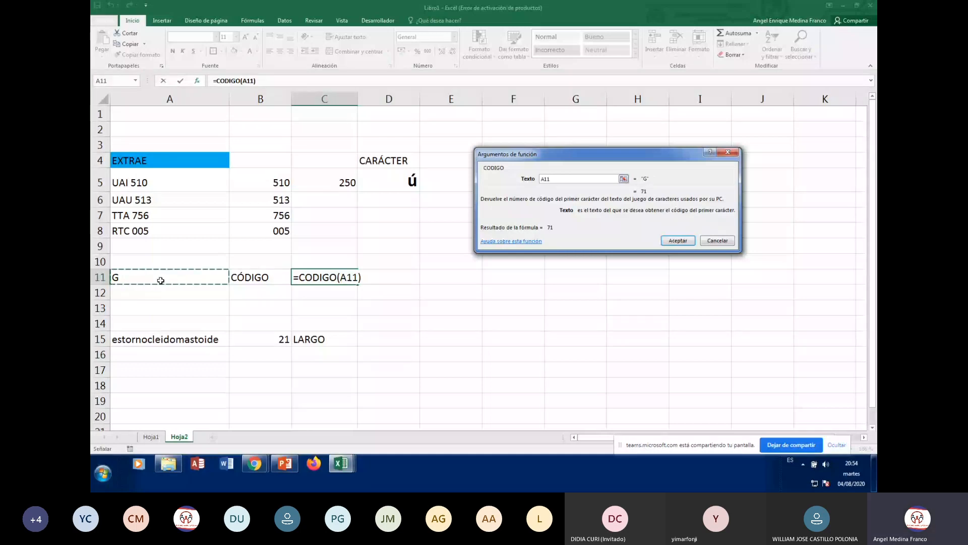
pyautogui.click(677, 240)
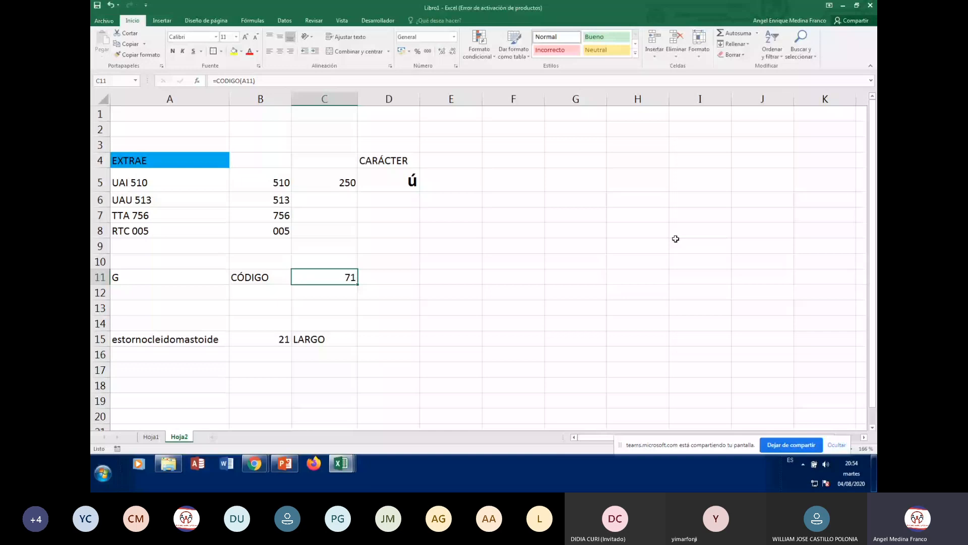
pyautogui.press('Left')
pyautogui.press('Left')
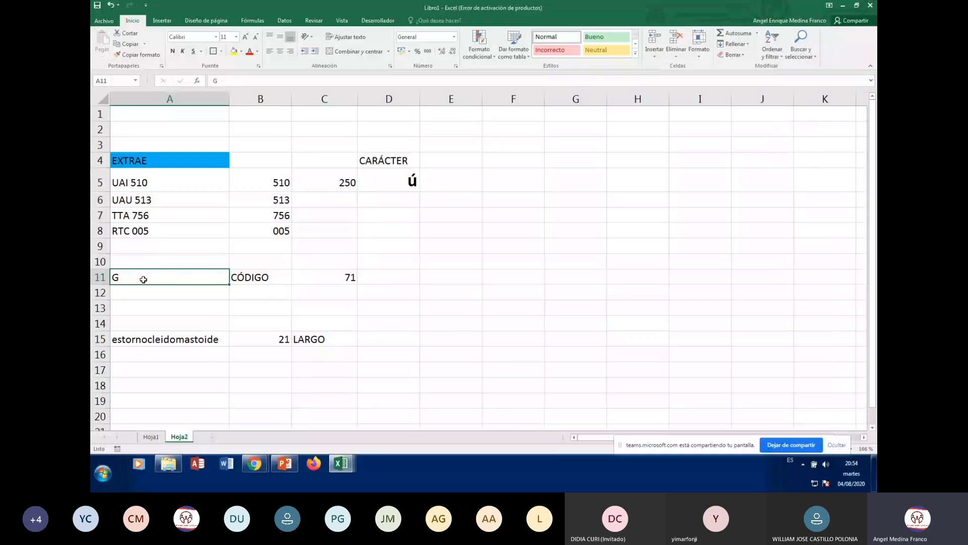
# - Set the code number in C5 to 71 and compare the character in D5 with the letter in A11
pyautogui.click(349, 182)
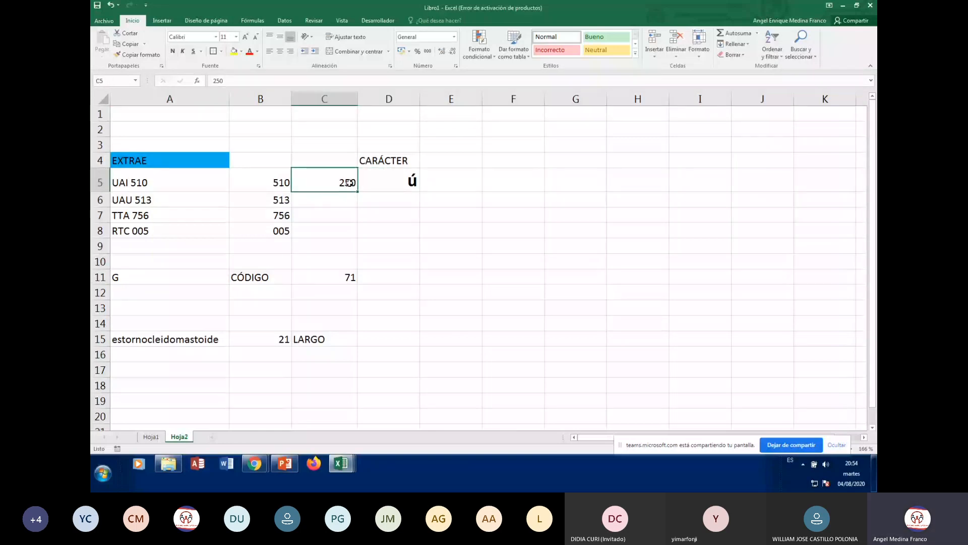
pyautogui.write('71')
pyautogui.press('Return')
pyautogui.click(347, 183)
pyautogui.click(408, 185)
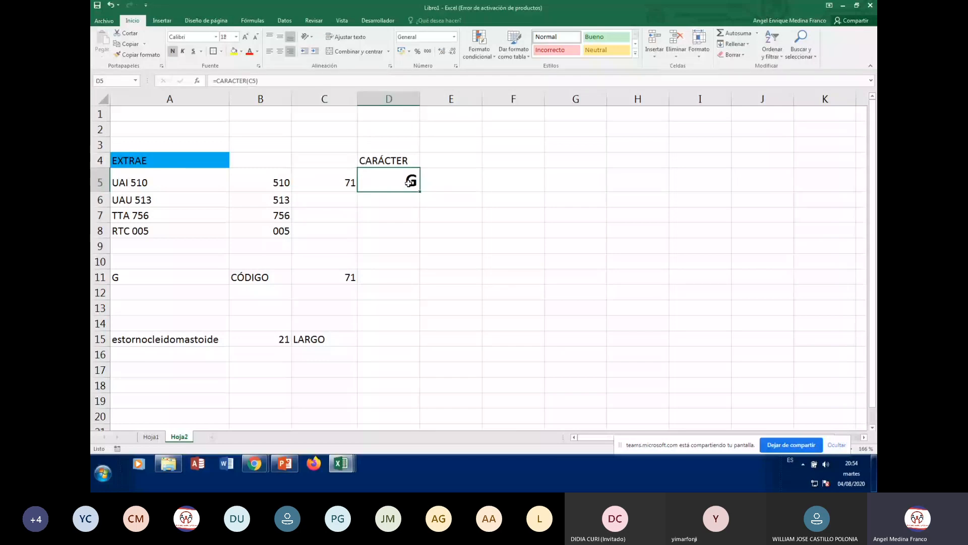
# - Check the source letter in A11 and make the CODIGO result in C11 bold
pyautogui.click(351, 276)
pyautogui.click(138, 278)
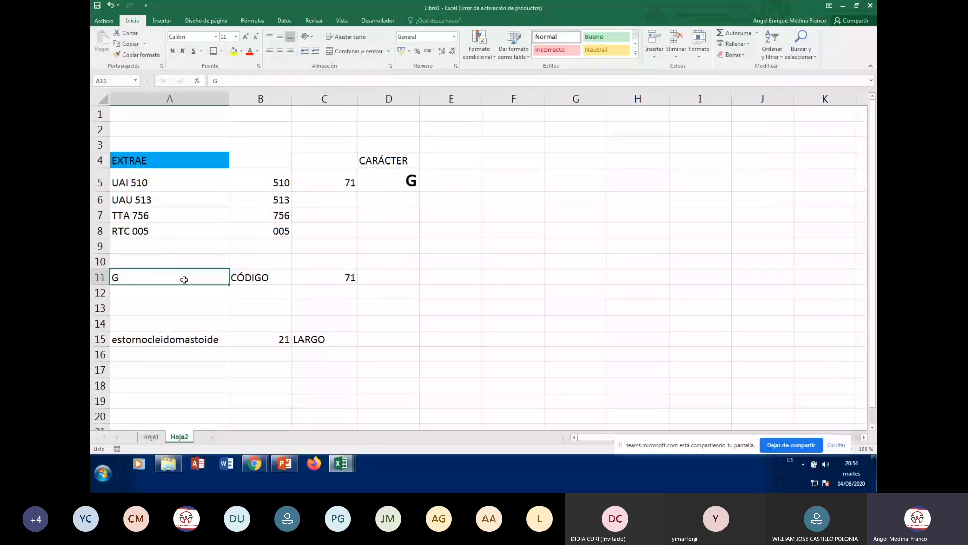
pyautogui.click(323, 278)
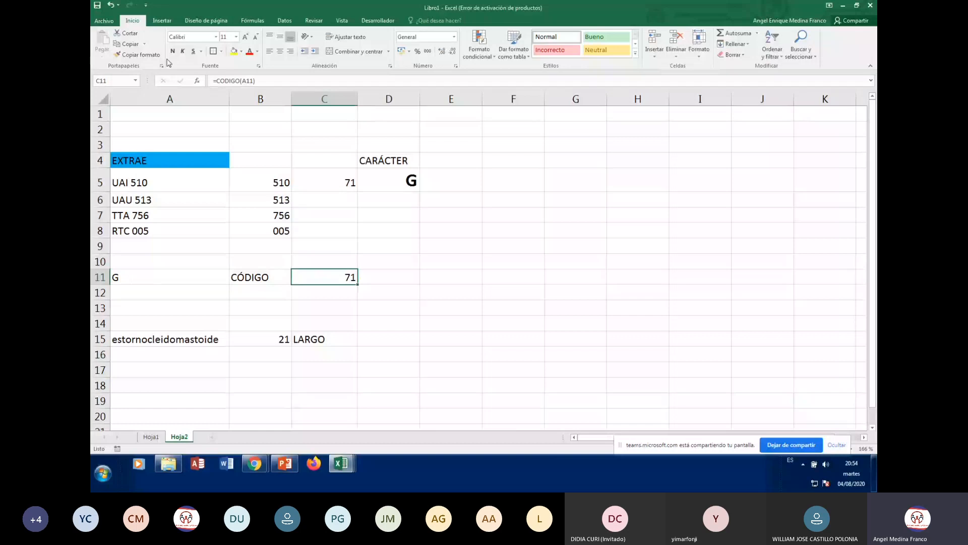
pyautogui.click(172, 51)
# - Clear the LARGO formula from B15, beside the word estornocleidomastoide
pyautogui.click(314, 339)
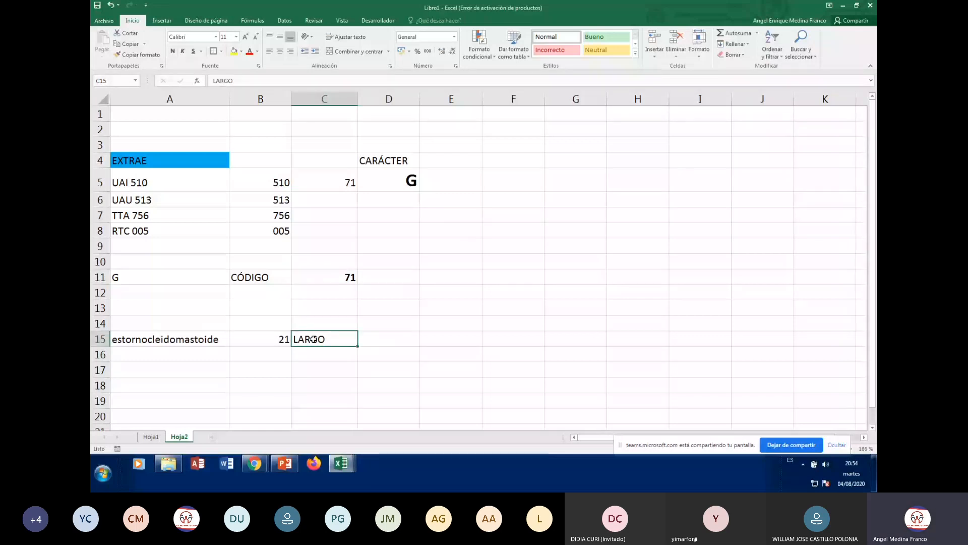
pyautogui.click(281, 342)
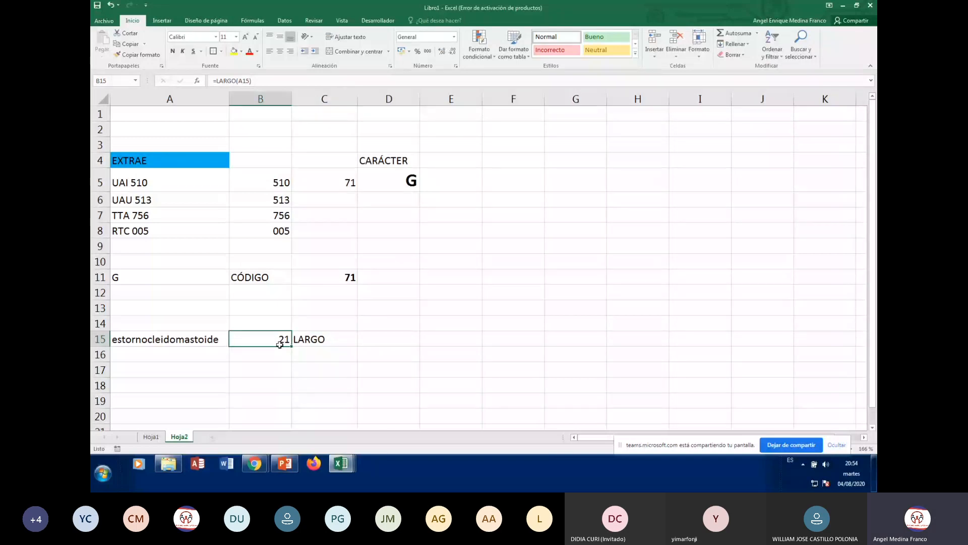
pyautogui.press('Delete')
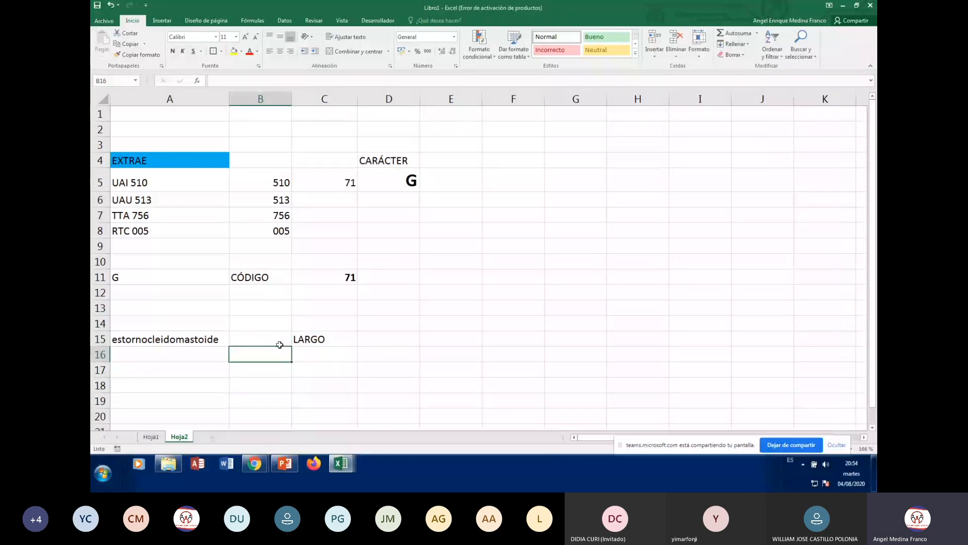
pyautogui.press('Up')
pyautogui.click(280, 345)
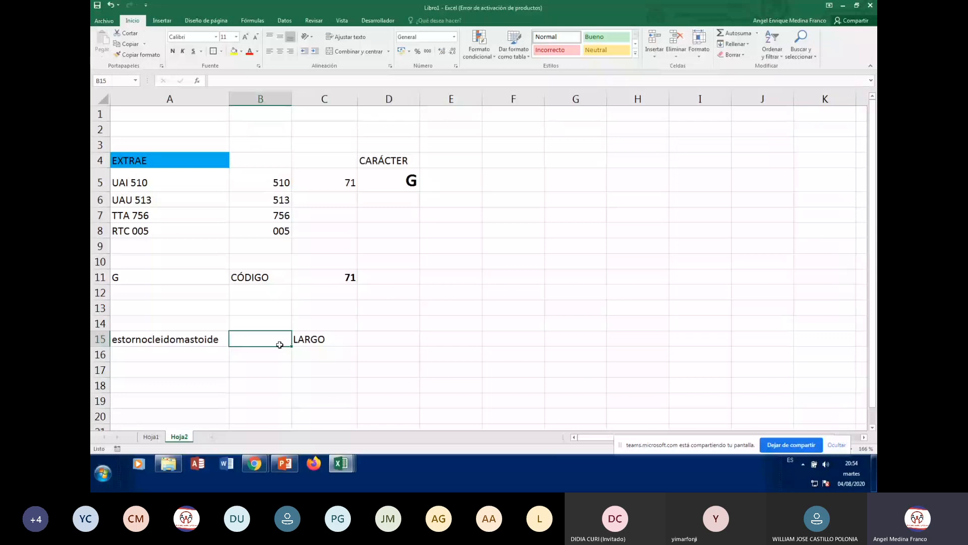
pyautogui.press('Right')
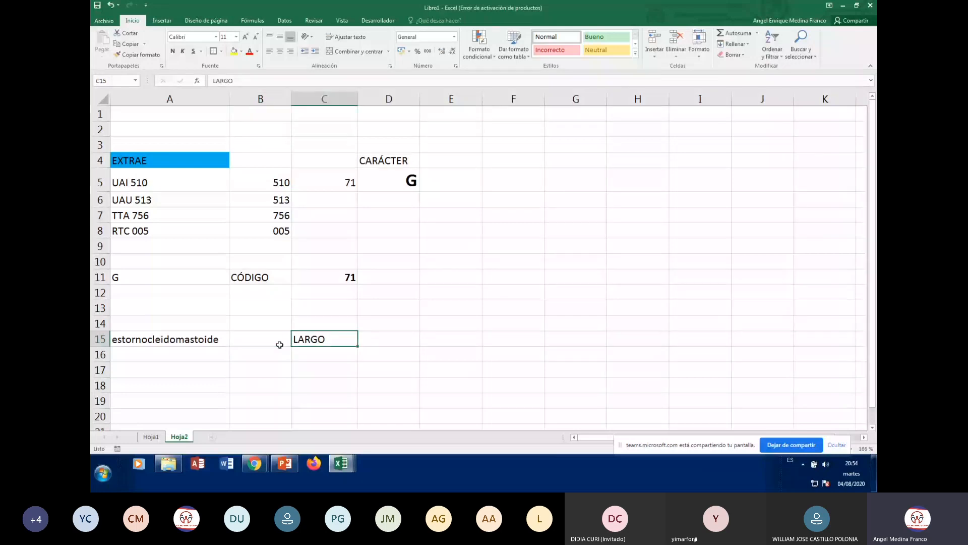
pyautogui.press('Left')
pyautogui.press('Right')
pyautogui.press('Left')
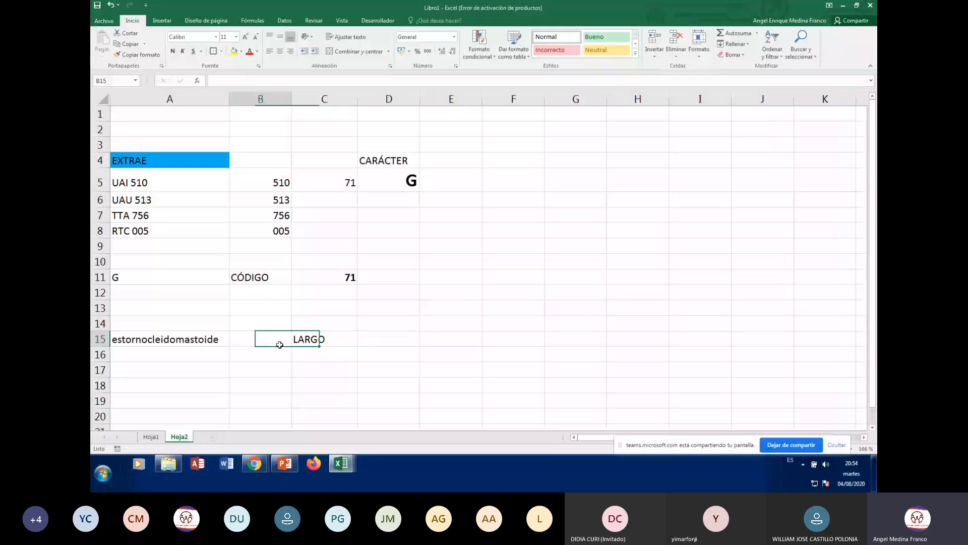
pyautogui.press('Right')
pyautogui.press('Left')
pyautogui.press('Right')
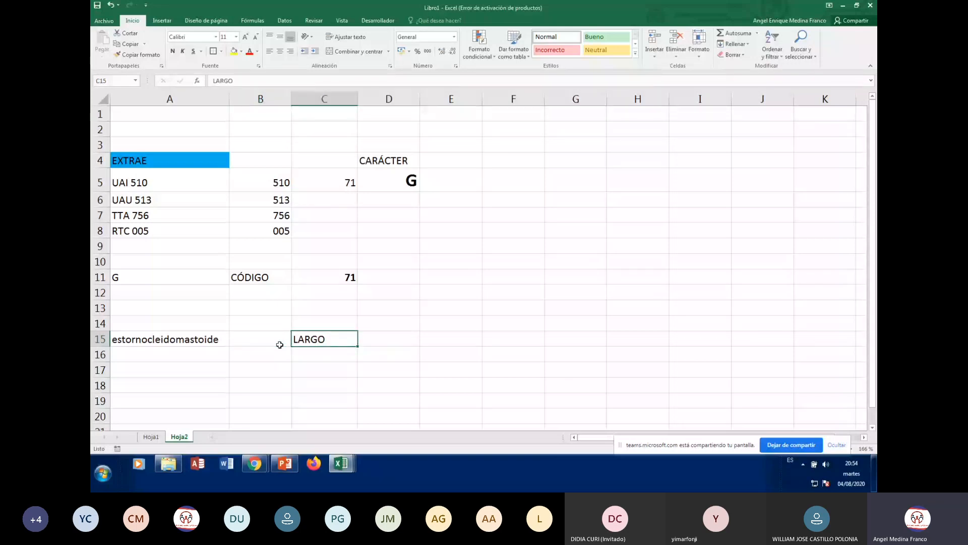
pyautogui.press('Left')
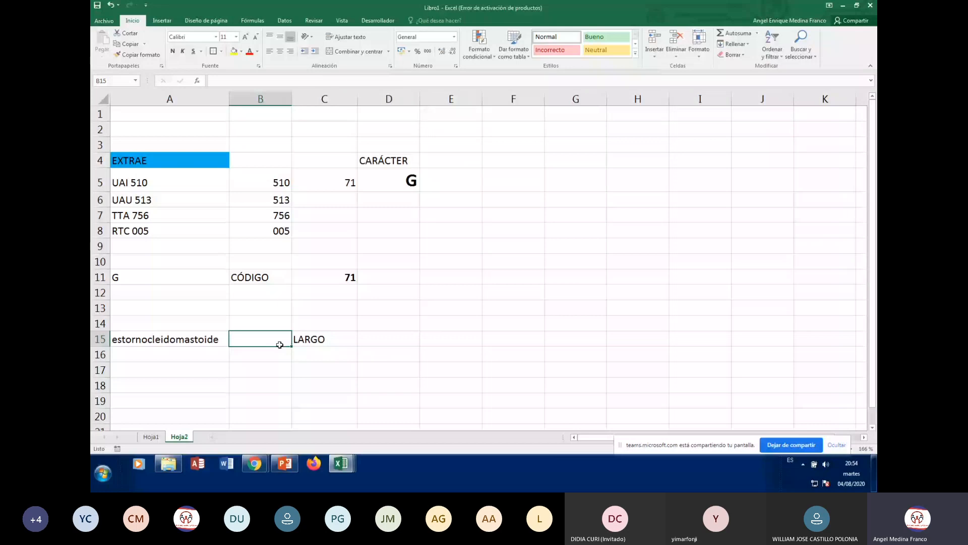
# - Enter a LARGO formula in B15 with A15 as its text argument, using the function arguments dialog
pyautogui.write('=LARGO')
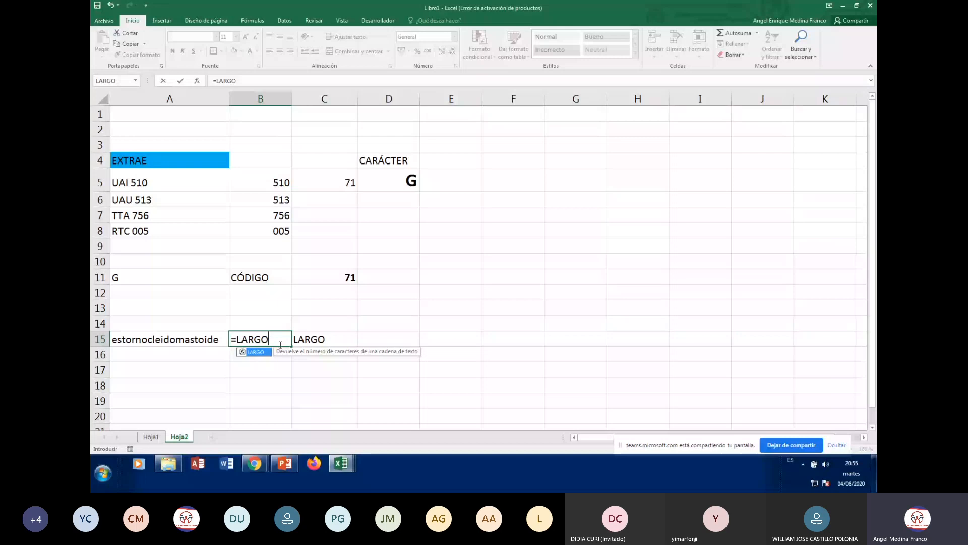
pyautogui.write('(')
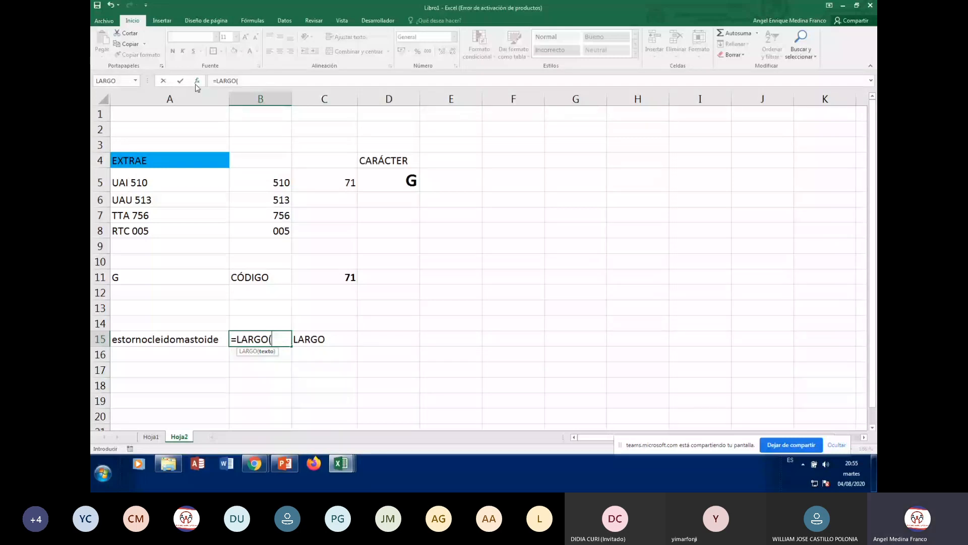
pyautogui.click(197, 81)
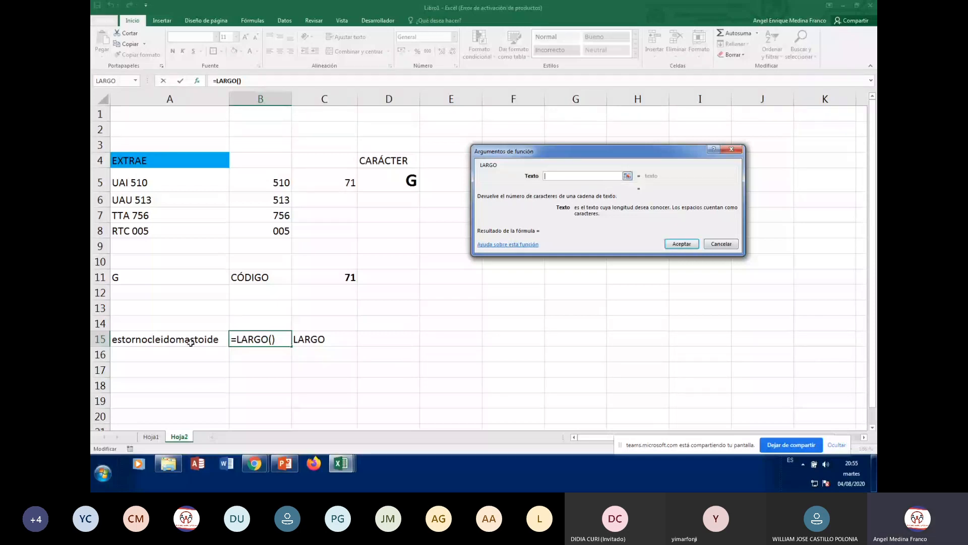
pyautogui.click(171, 340)
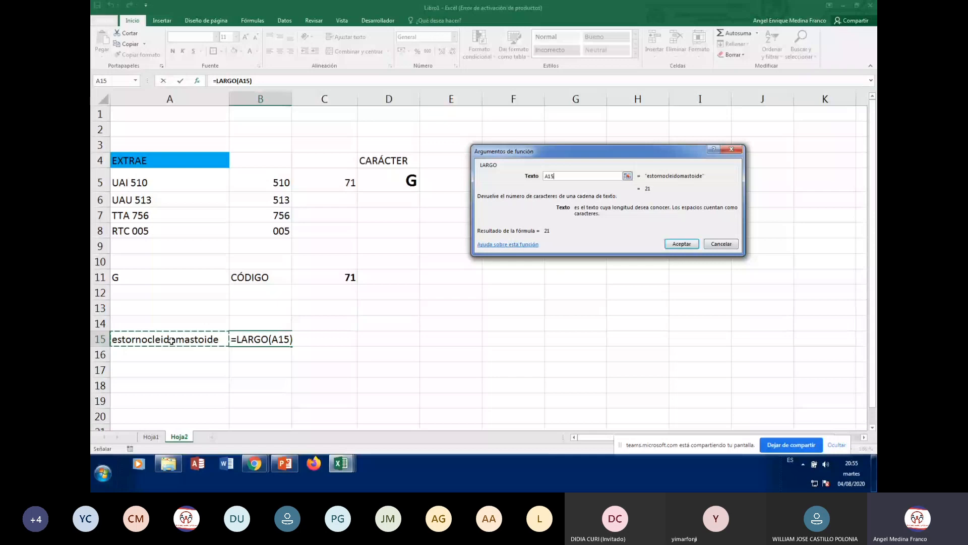
pyautogui.click(680, 244)
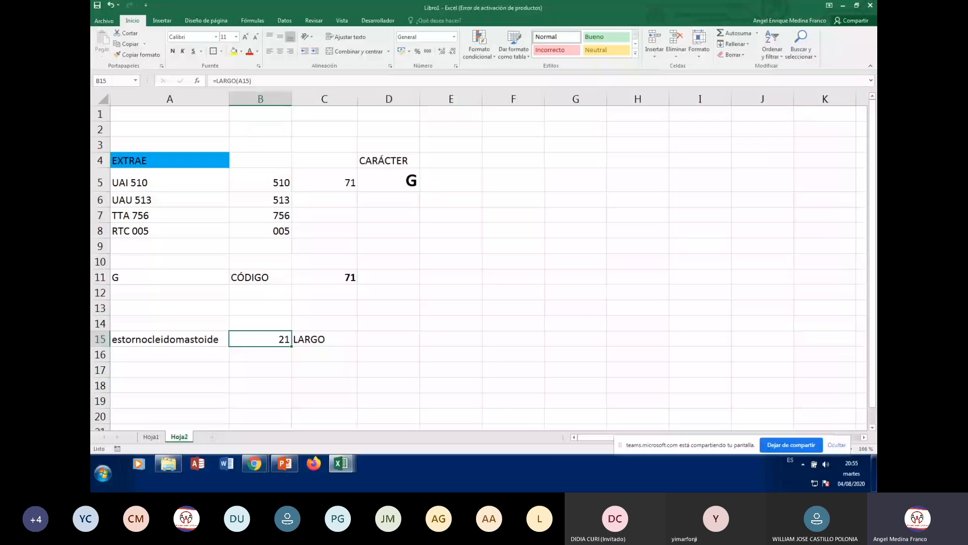
# - Set the LARGO result in B15 to font size 18 and fill the cell with yellow
pyautogui.press('Left')
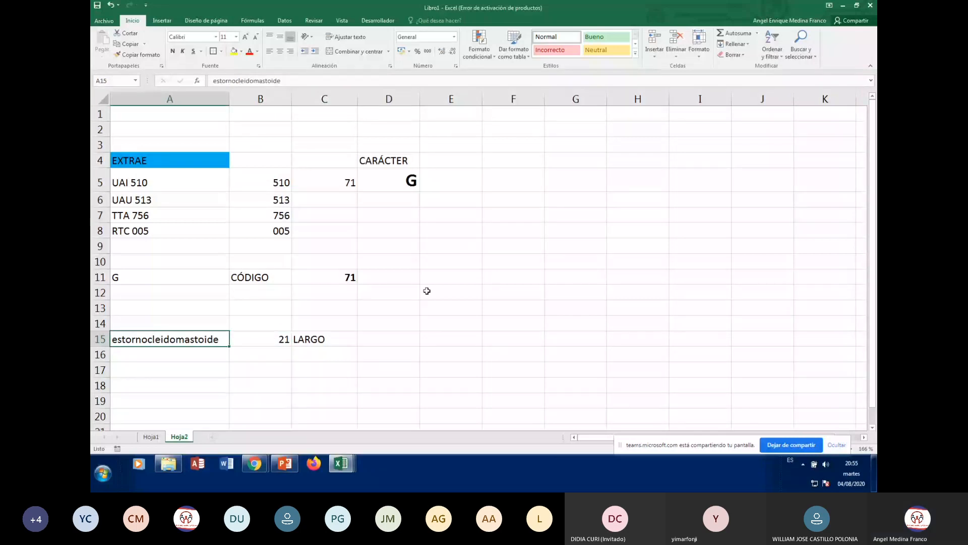
pyautogui.press('Right')
pyautogui.click(236, 37)
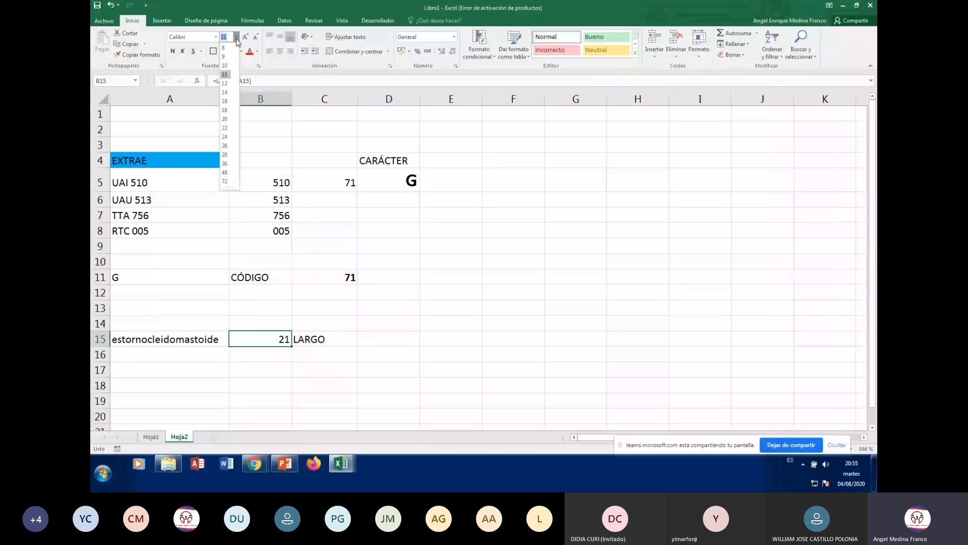
pyautogui.click(224, 110)
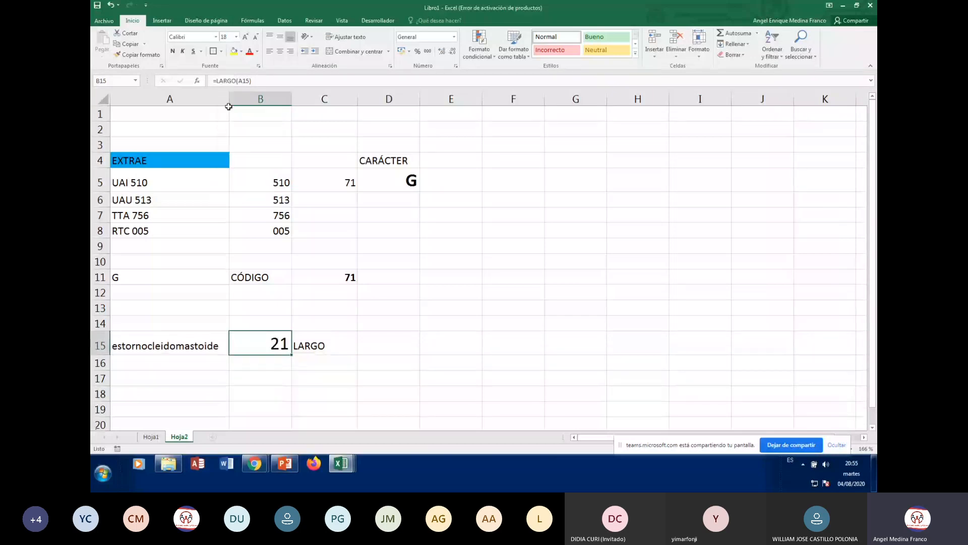
pyautogui.click(234, 52)
pyautogui.click(586, 367)
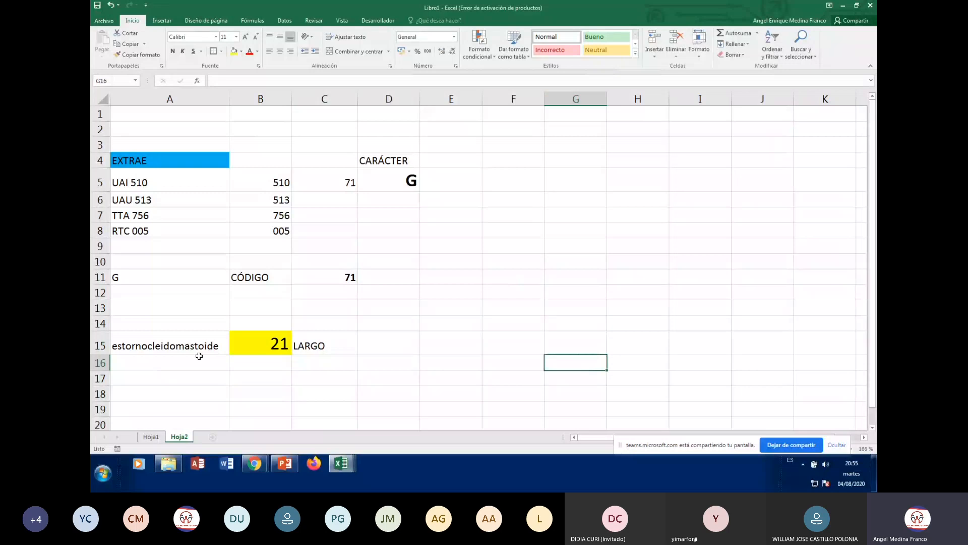
# - Replace the word in A15 with ARBOL and check its character count in B15
pyautogui.click(179, 346)
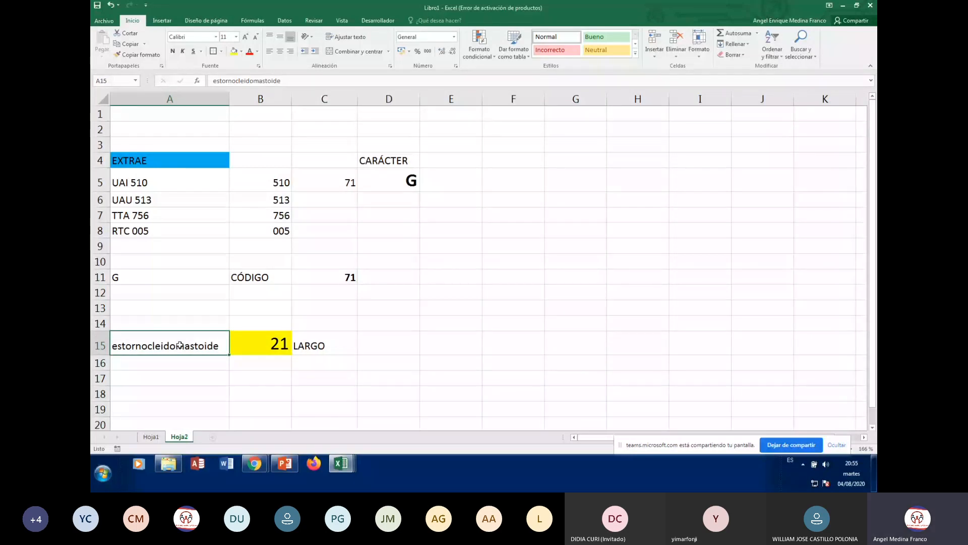
pyautogui.write('A')
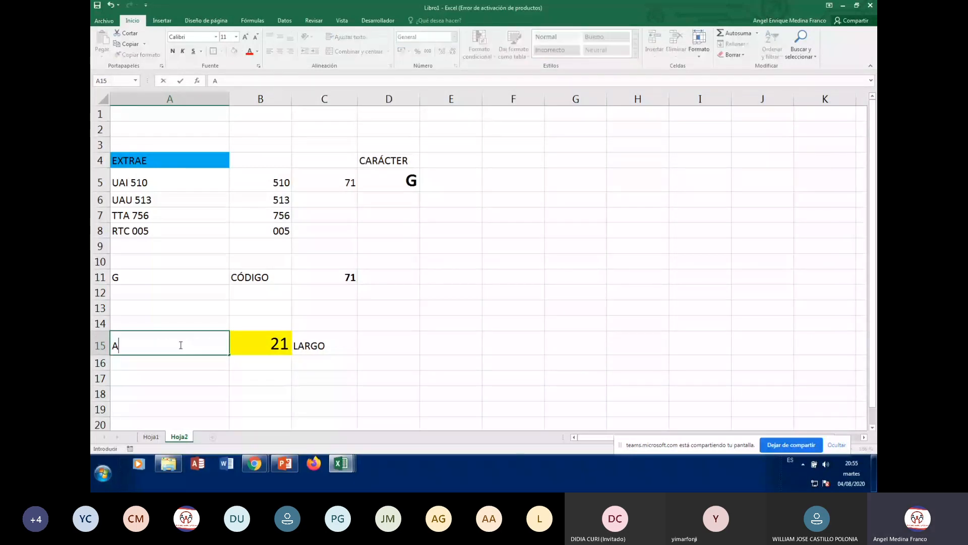
pyautogui.write('RBOL')
pyautogui.press('Return')
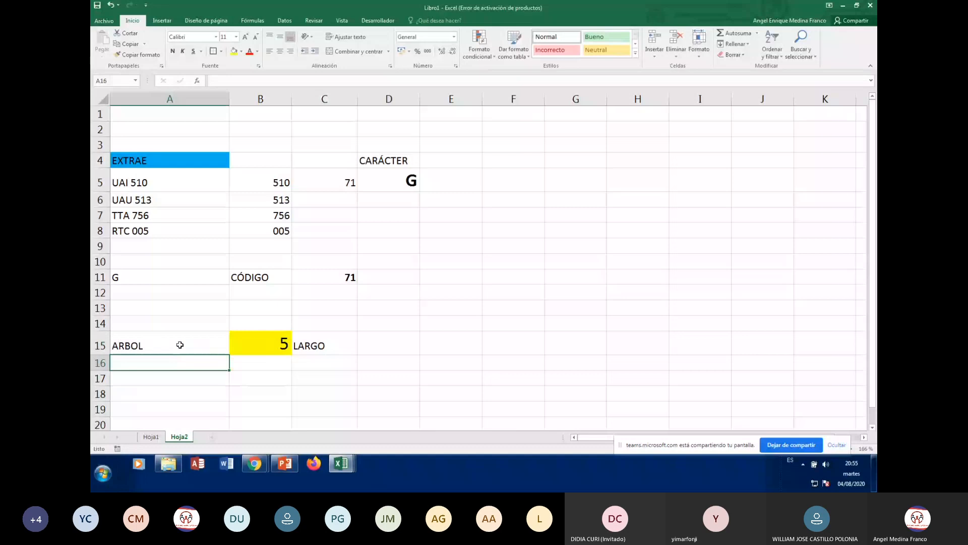
pyautogui.press('Up')
pyautogui.press('Right')
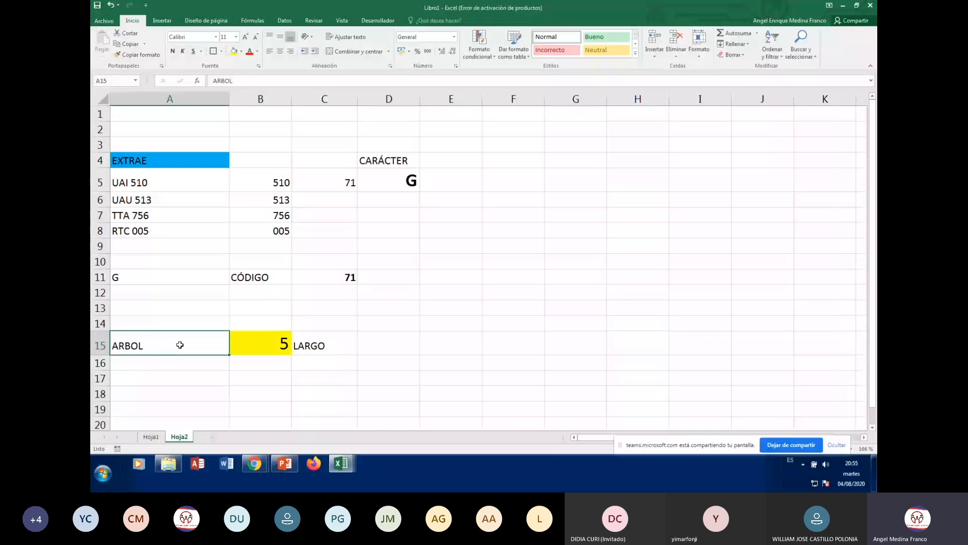
# - Enter CAMPESINOS in A15 and compare the word with the LARGO result in B15
pyautogui.write('CAMPESINO')
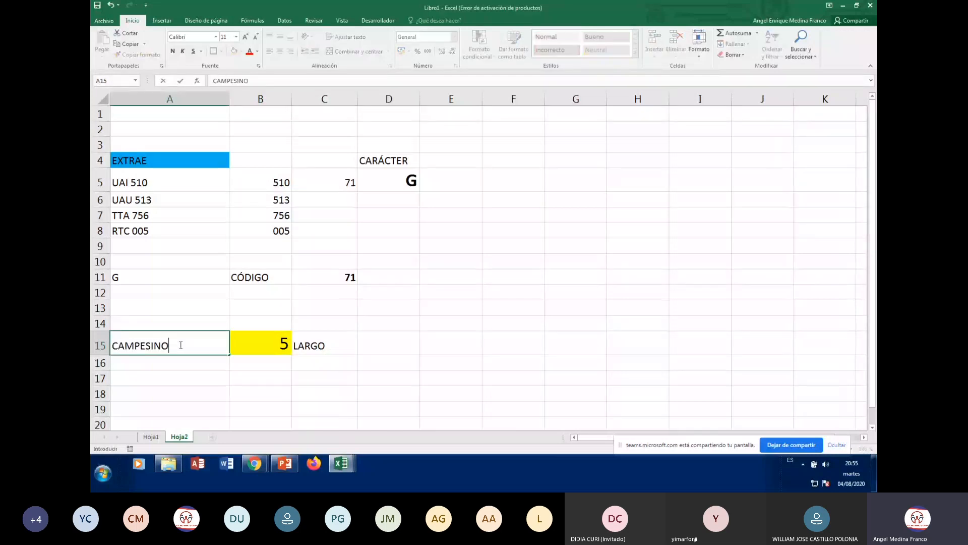
pyautogui.write('S')
pyautogui.press('Return')
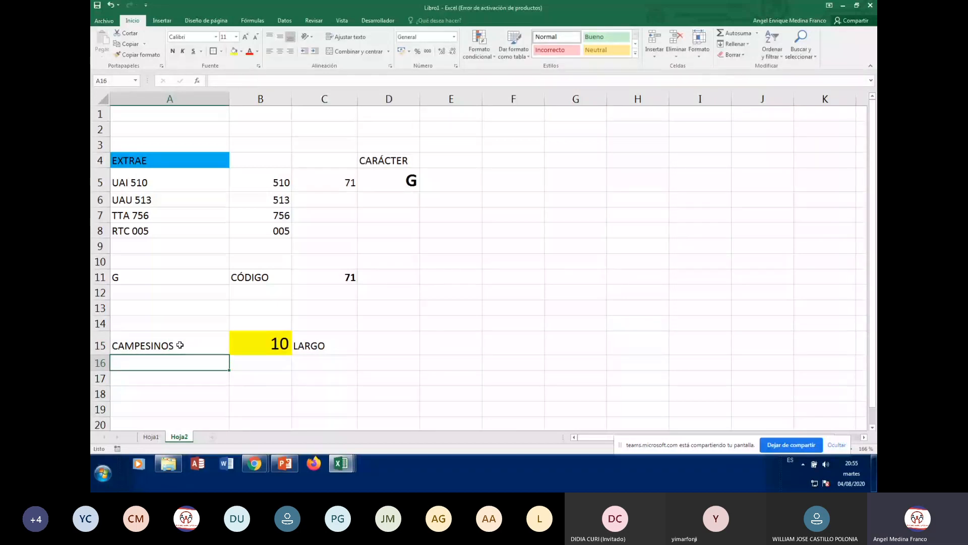
pyautogui.press('Up')
pyautogui.press('Right')
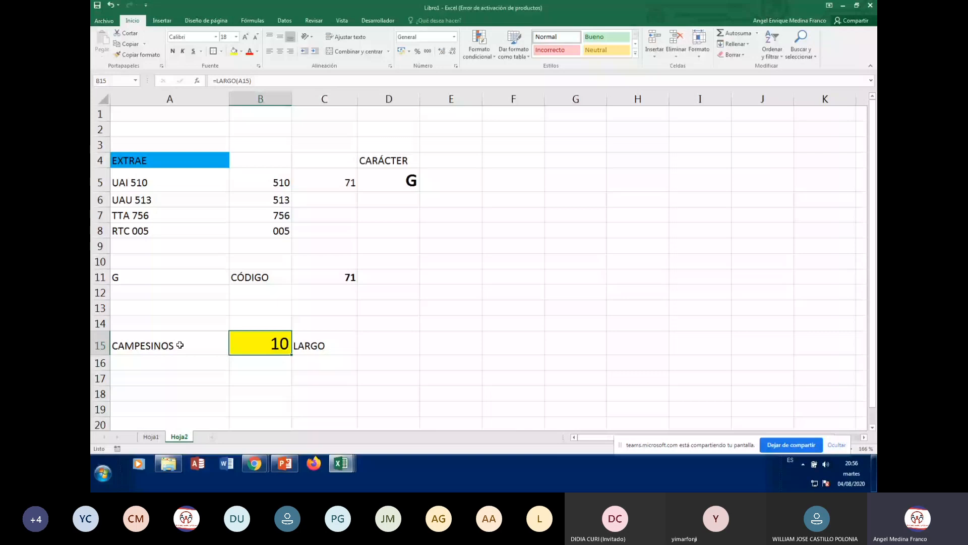
pyautogui.click(180, 345)
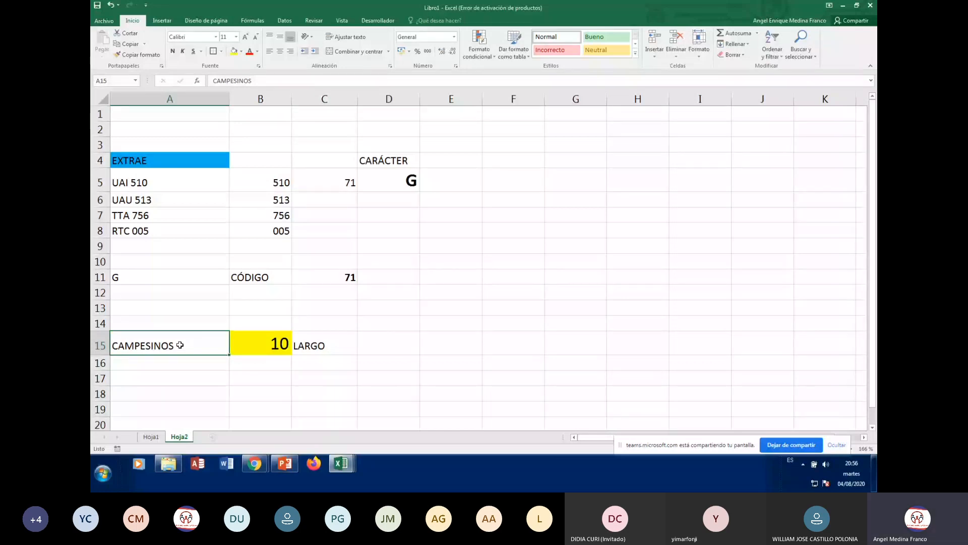
pyautogui.press('Right')
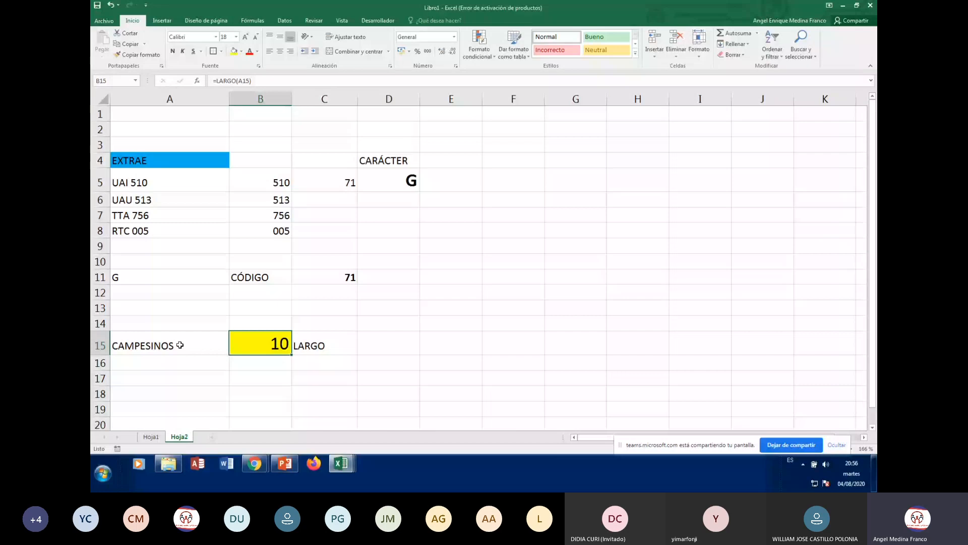